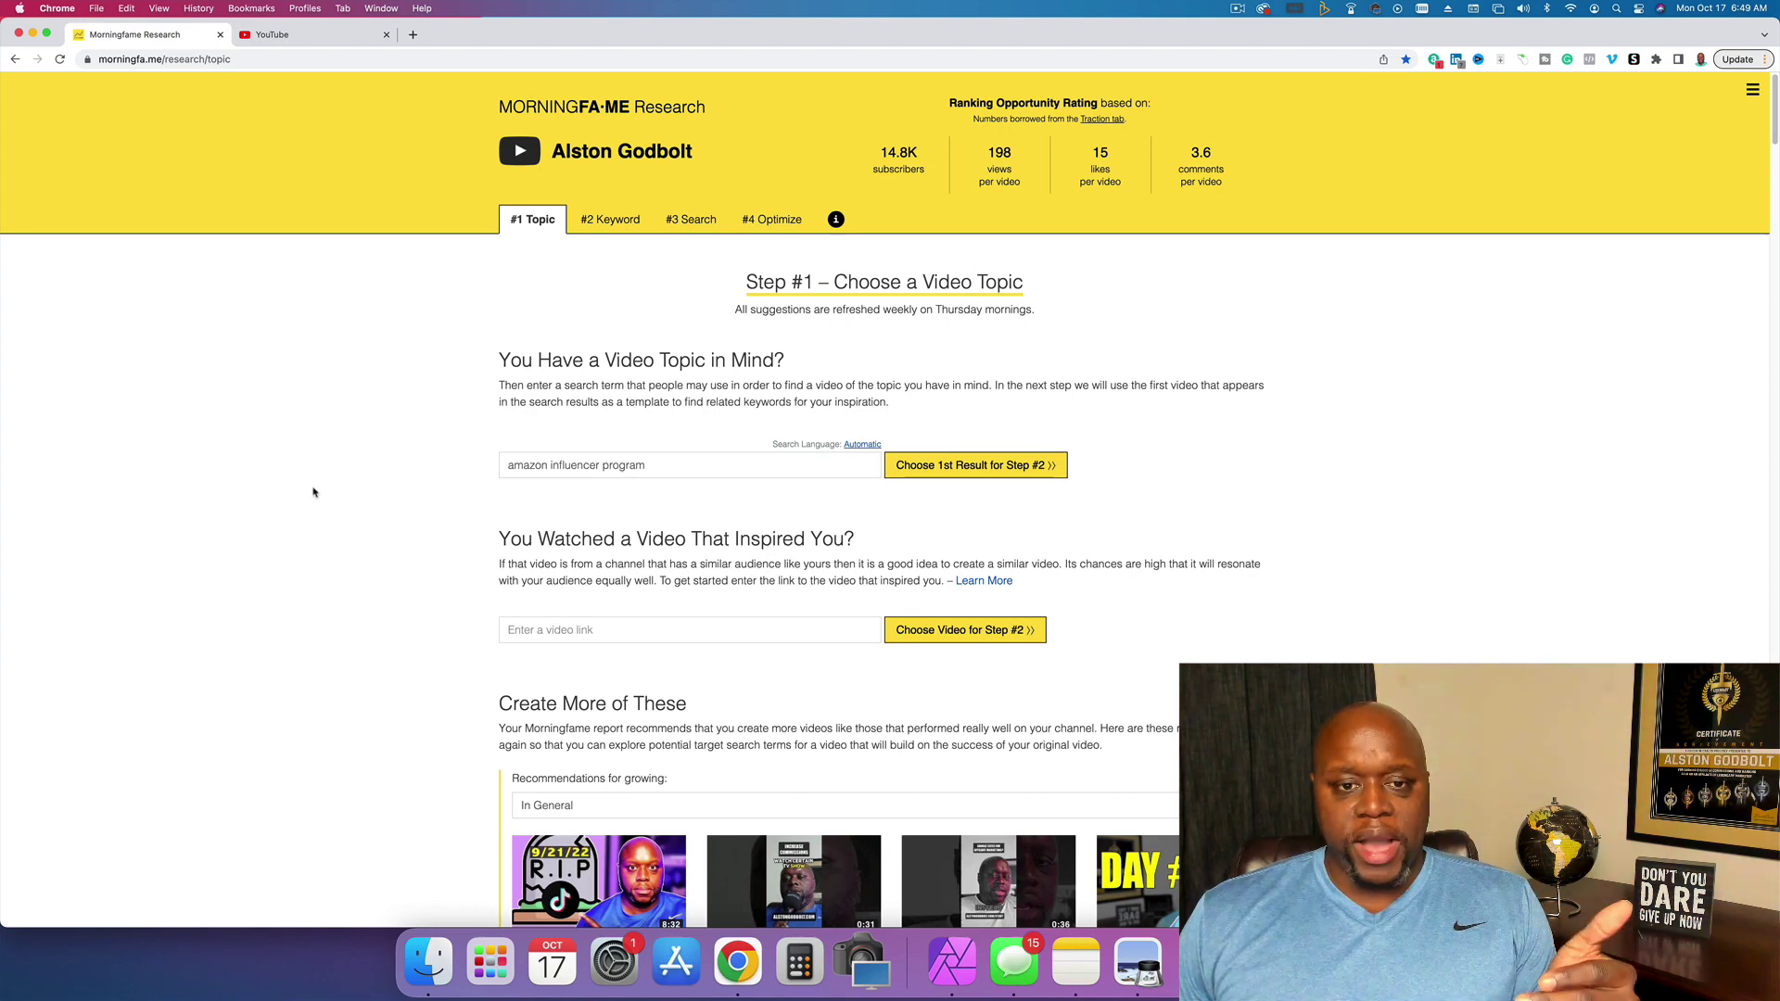
- Show three more recommended videos under 'Create More of These' and browse their stats
scroll(315, 492, down, 1)
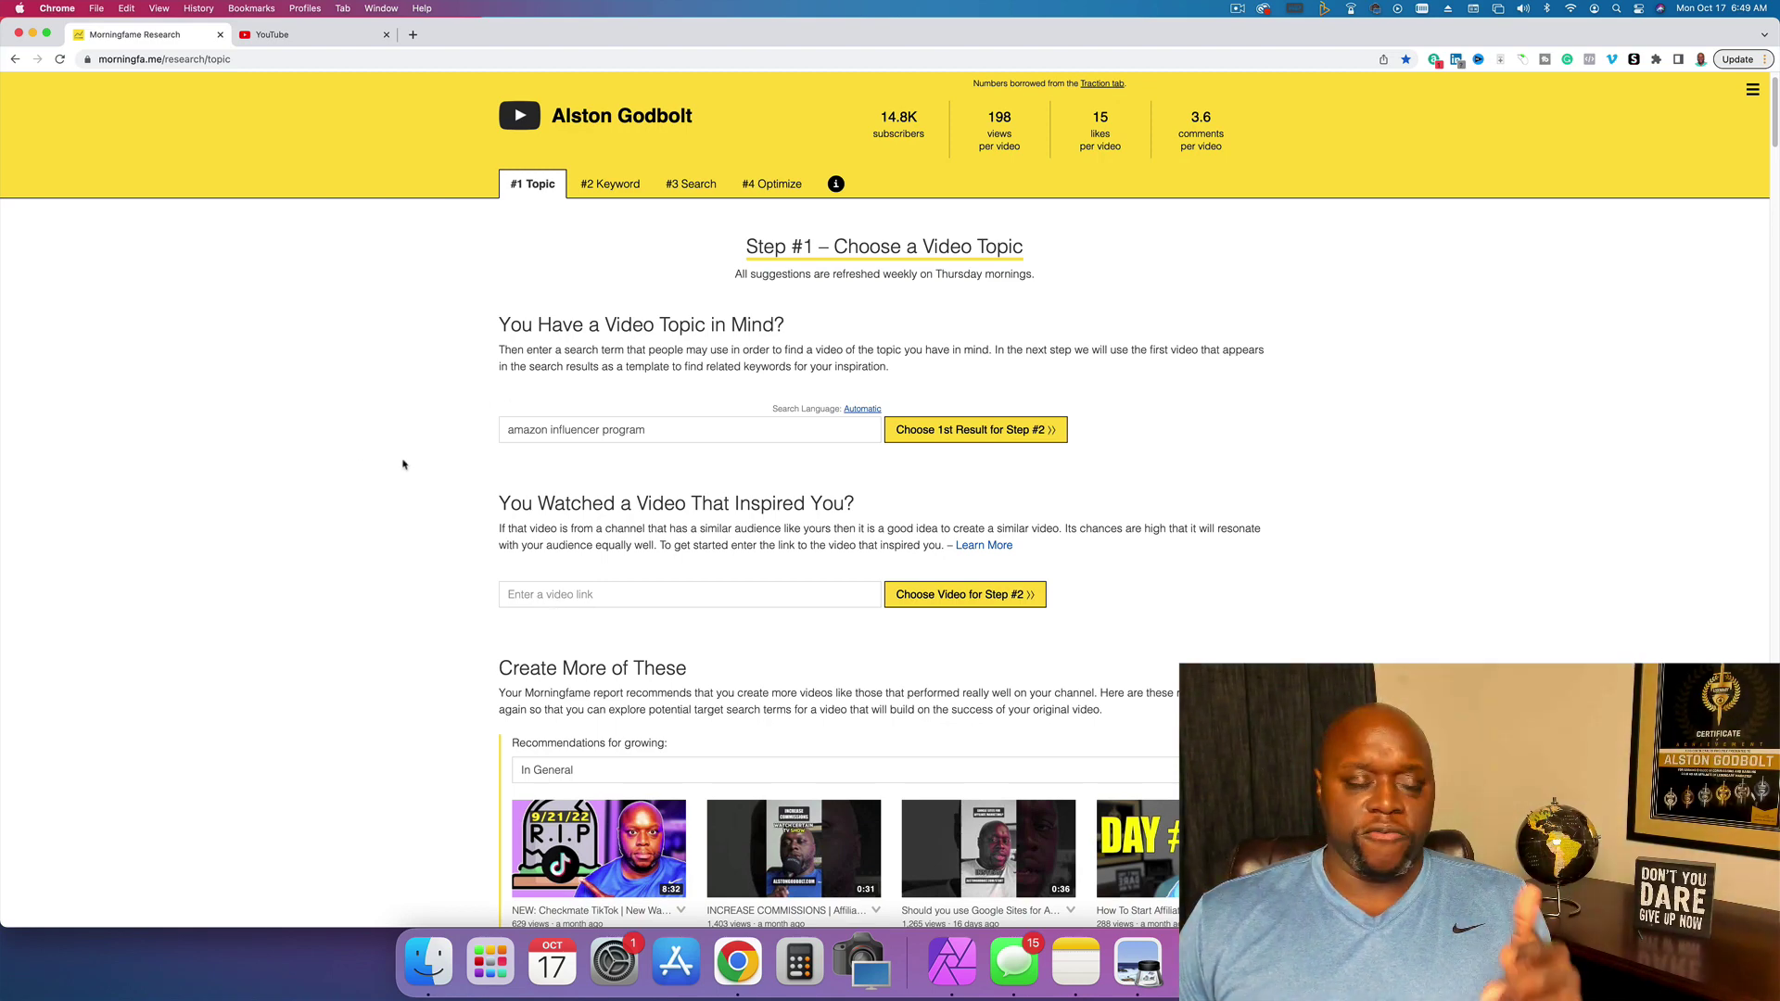
scroll(405, 463, down, 5)
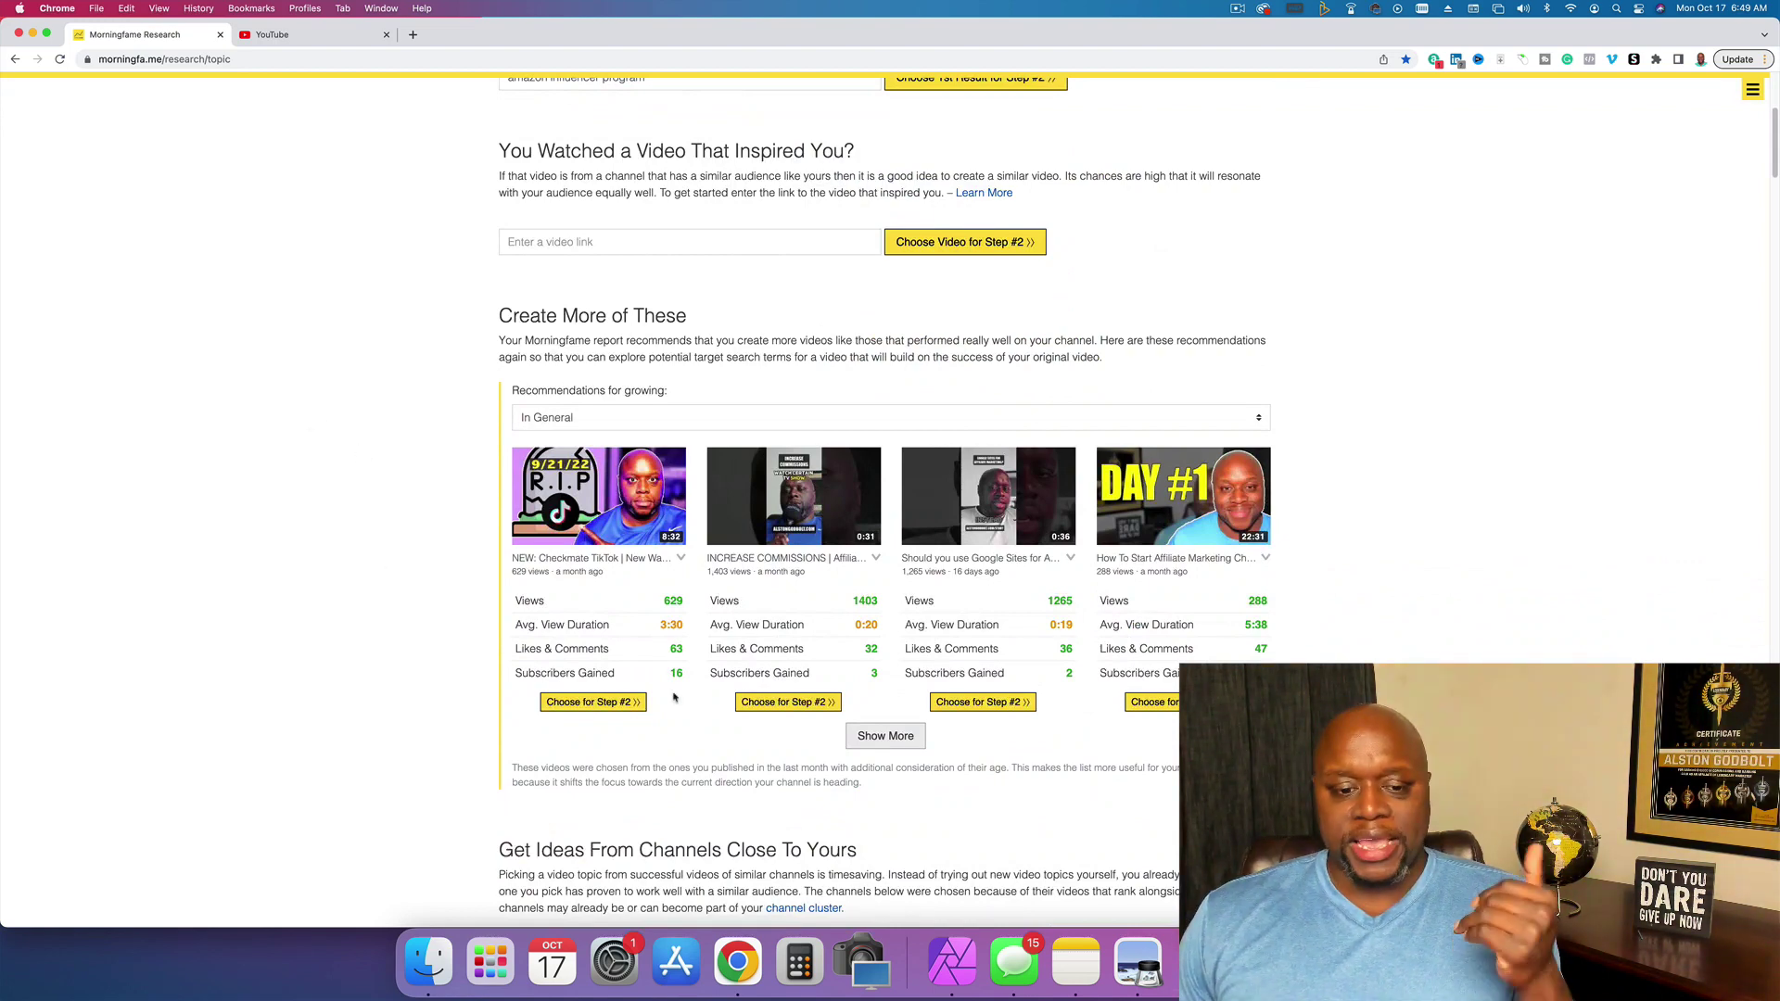
click(885, 737)
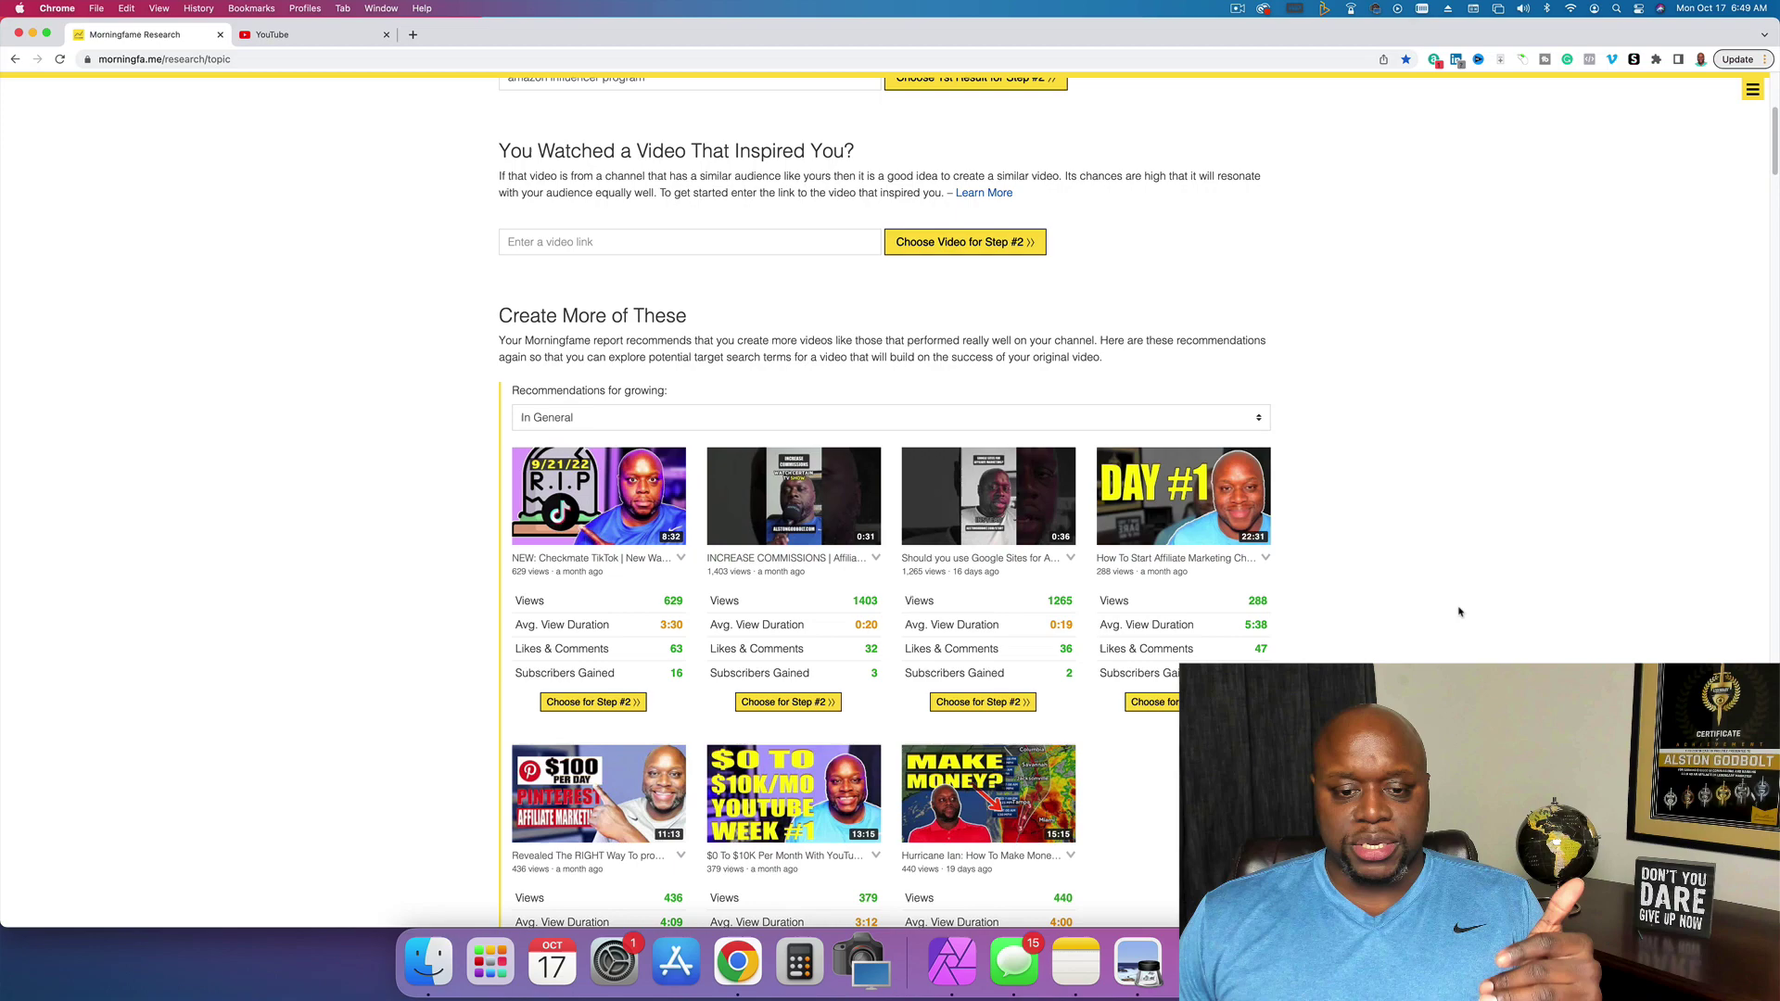
scroll(885, 527, down, 3)
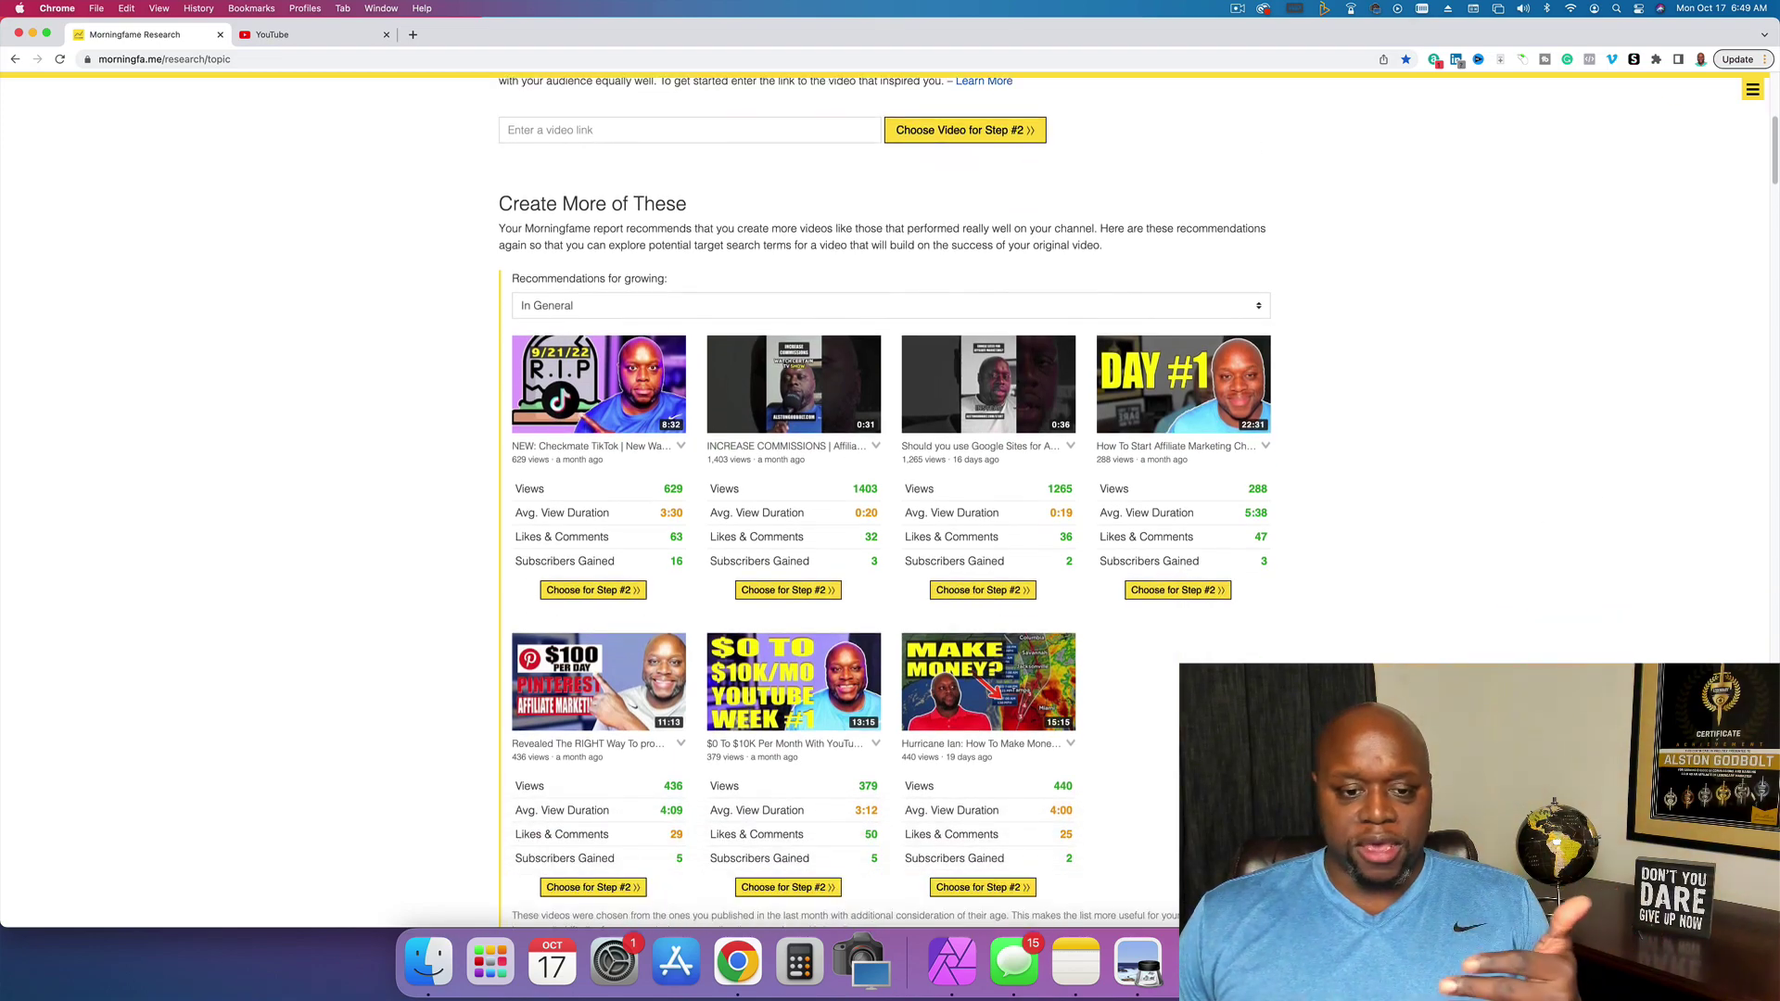
scroll(886, 501, down, 10)
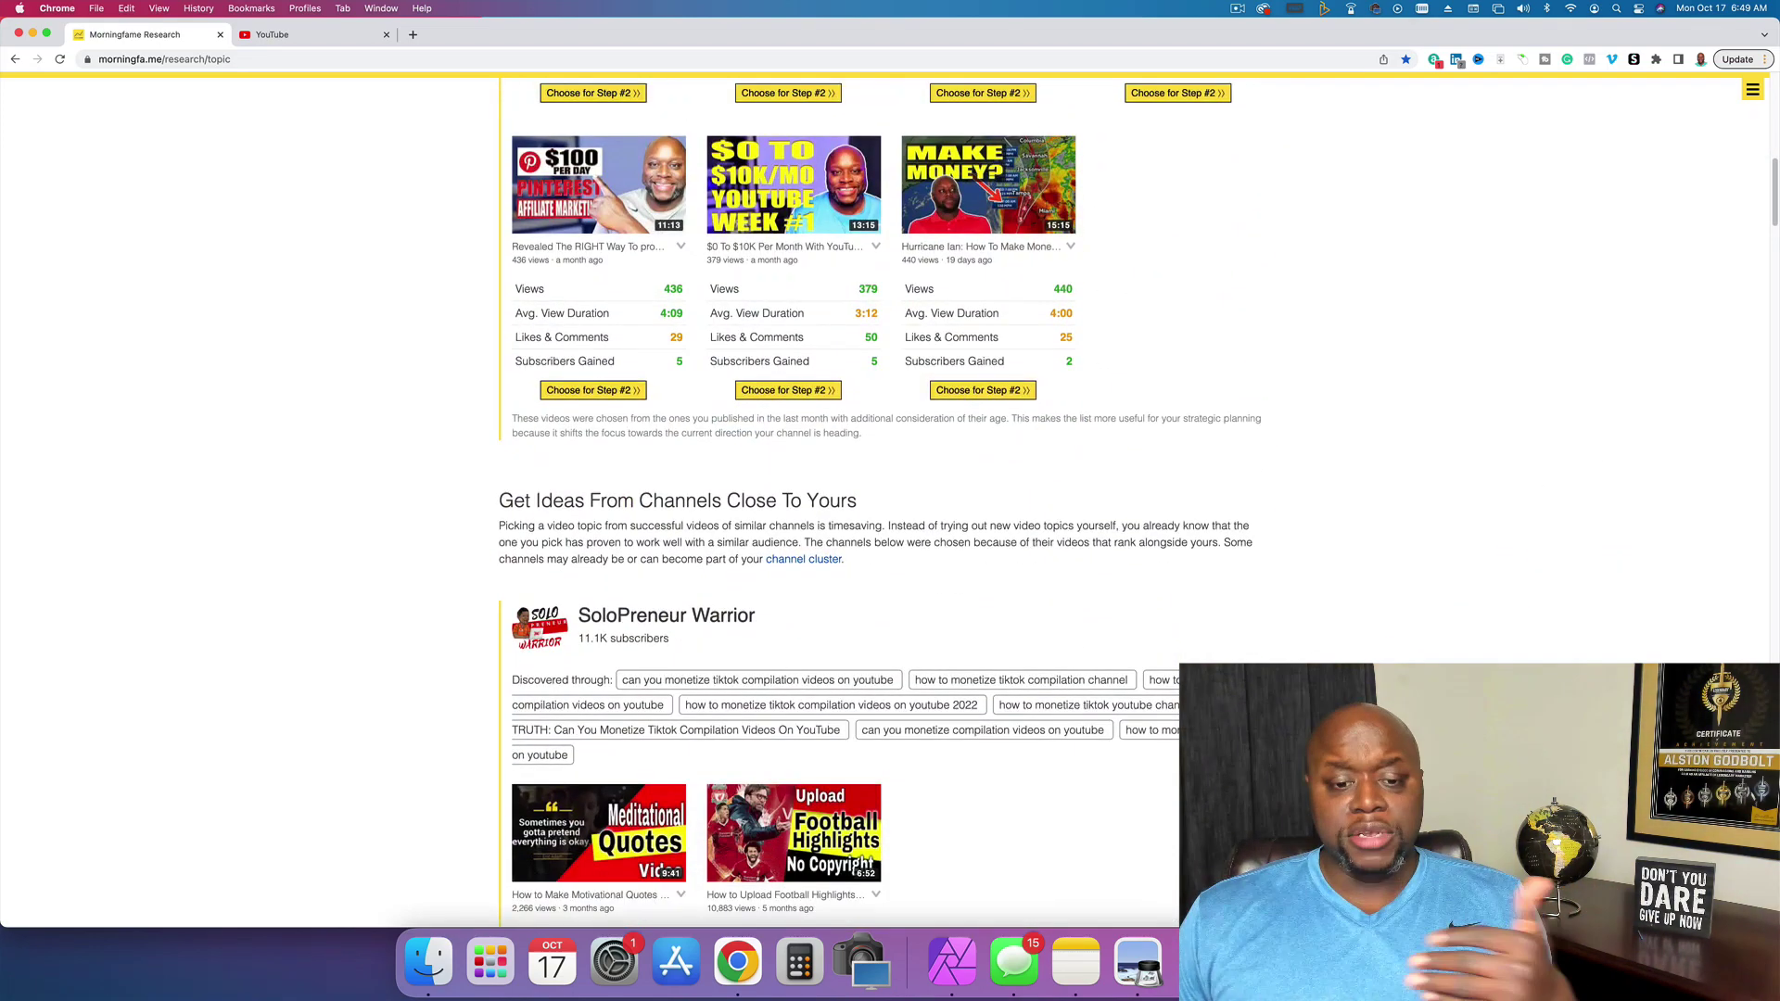
scroll(886, 500, down, 1)
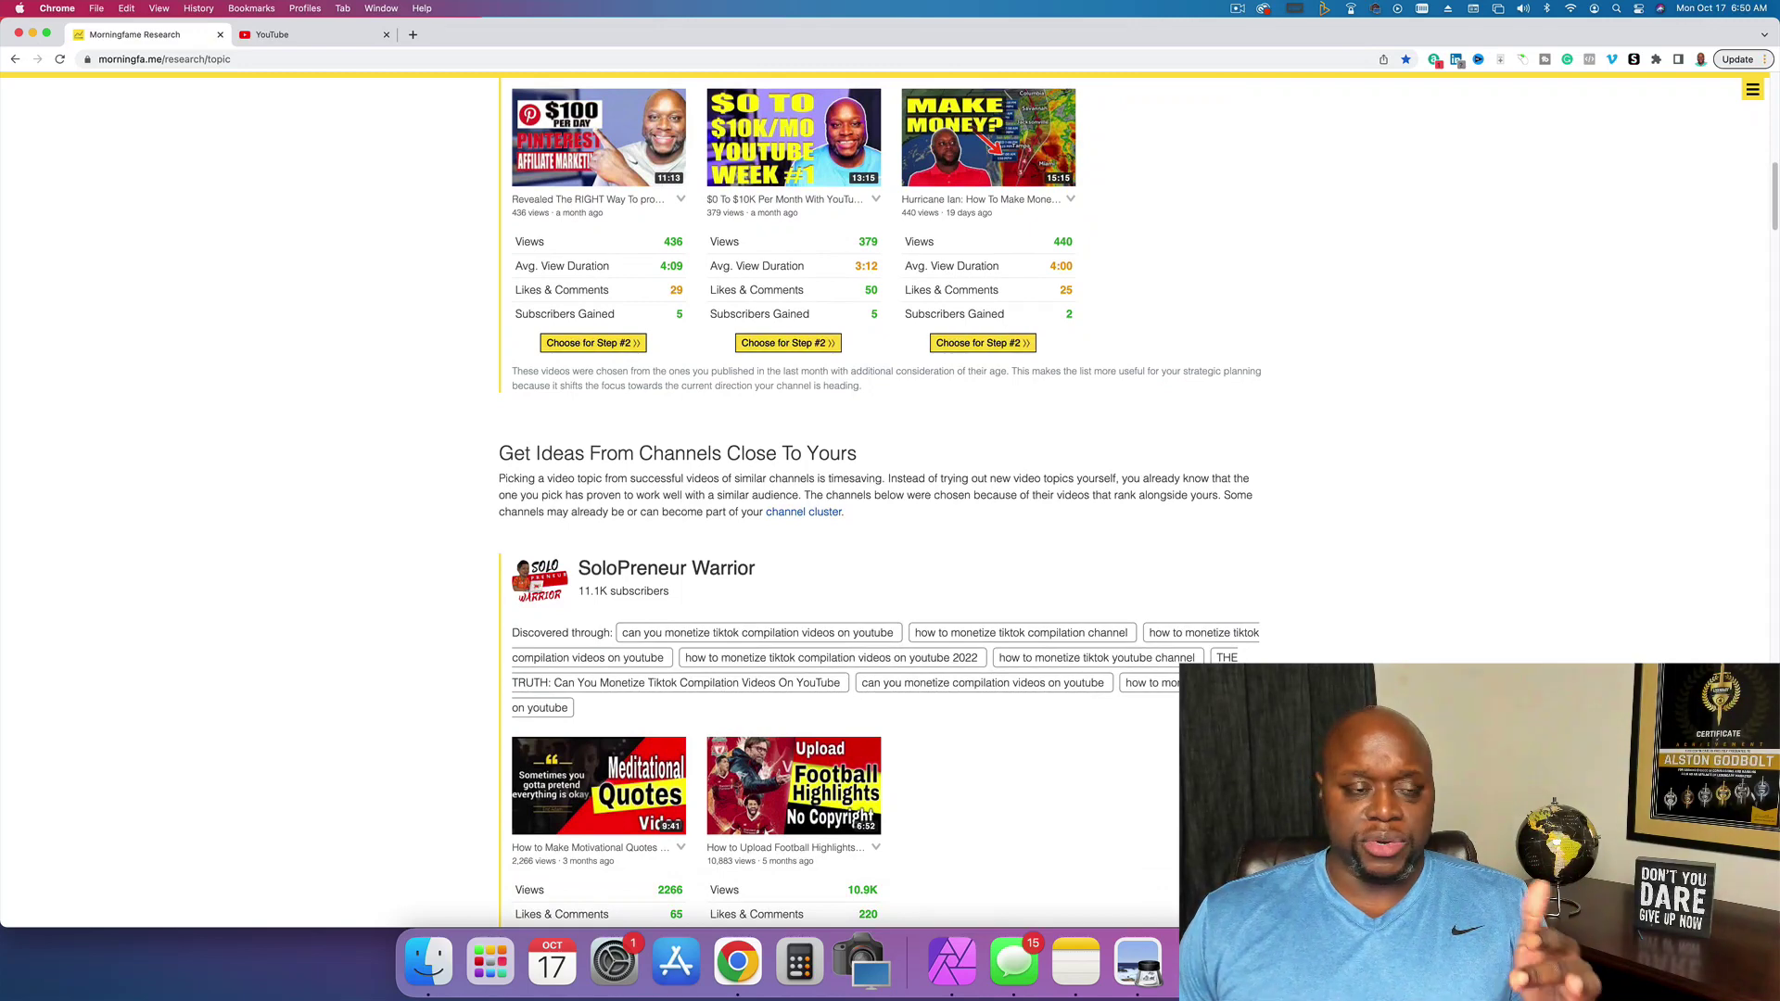
scroll(885, 501, down, 1)
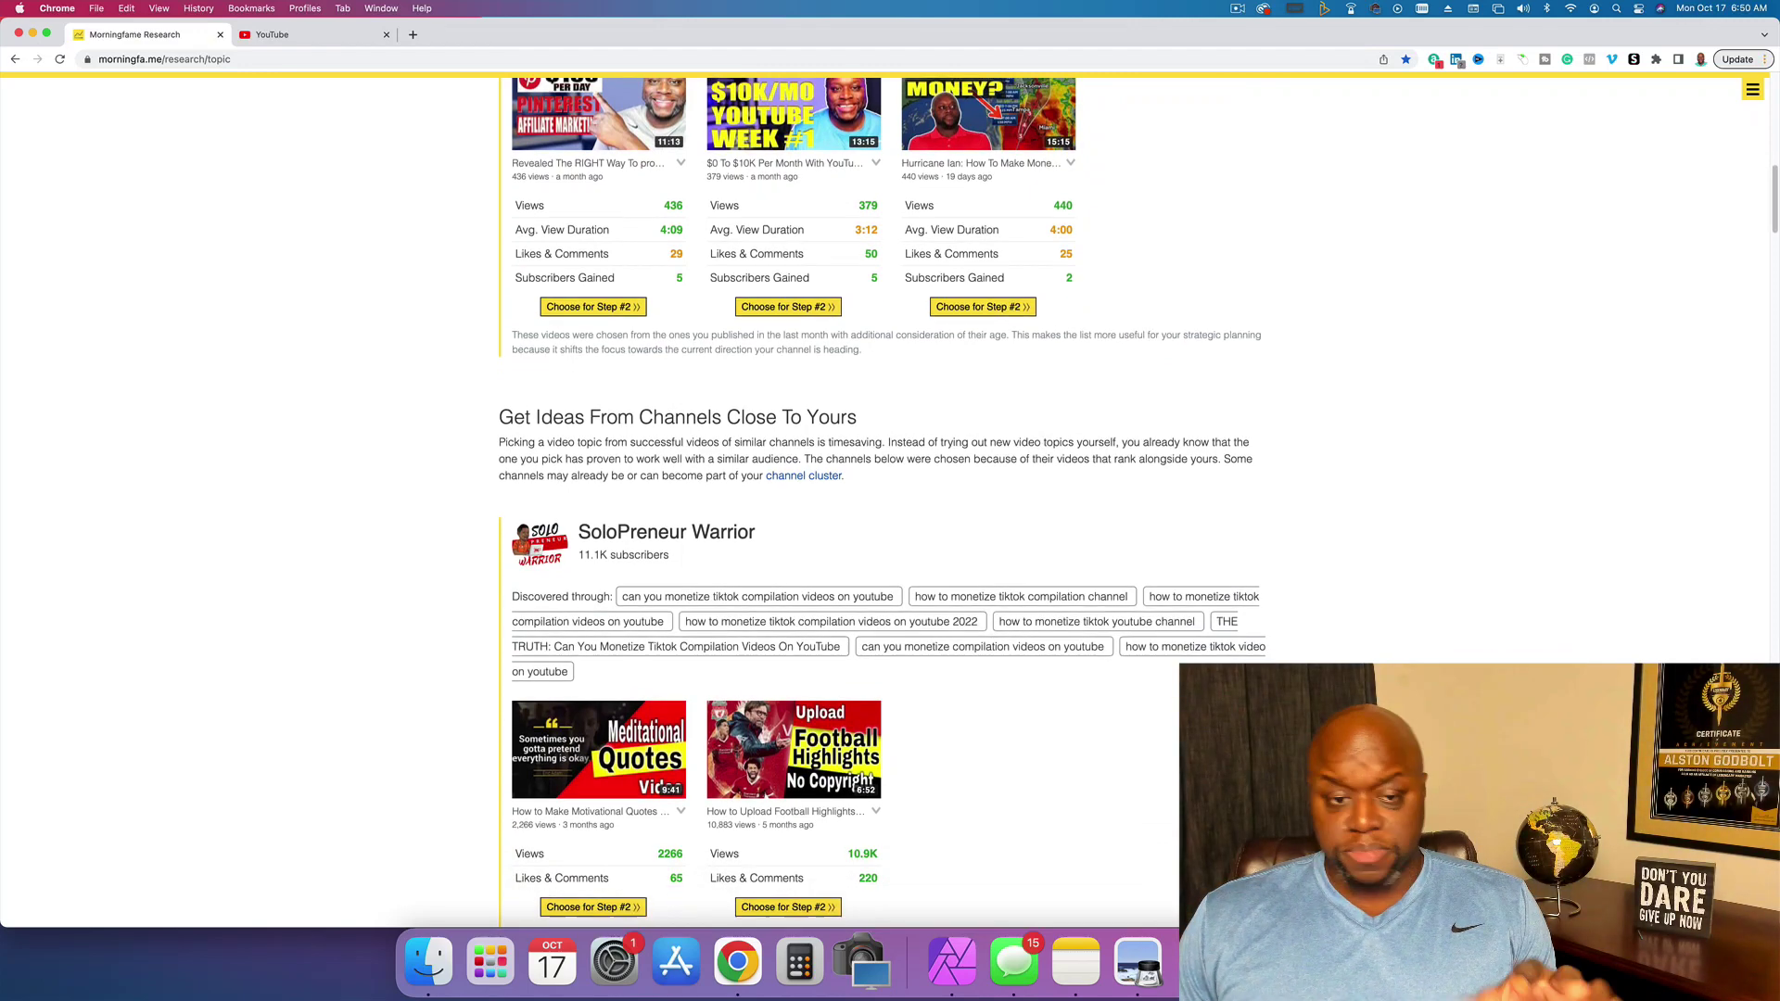
scroll(885, 500, down, 2)
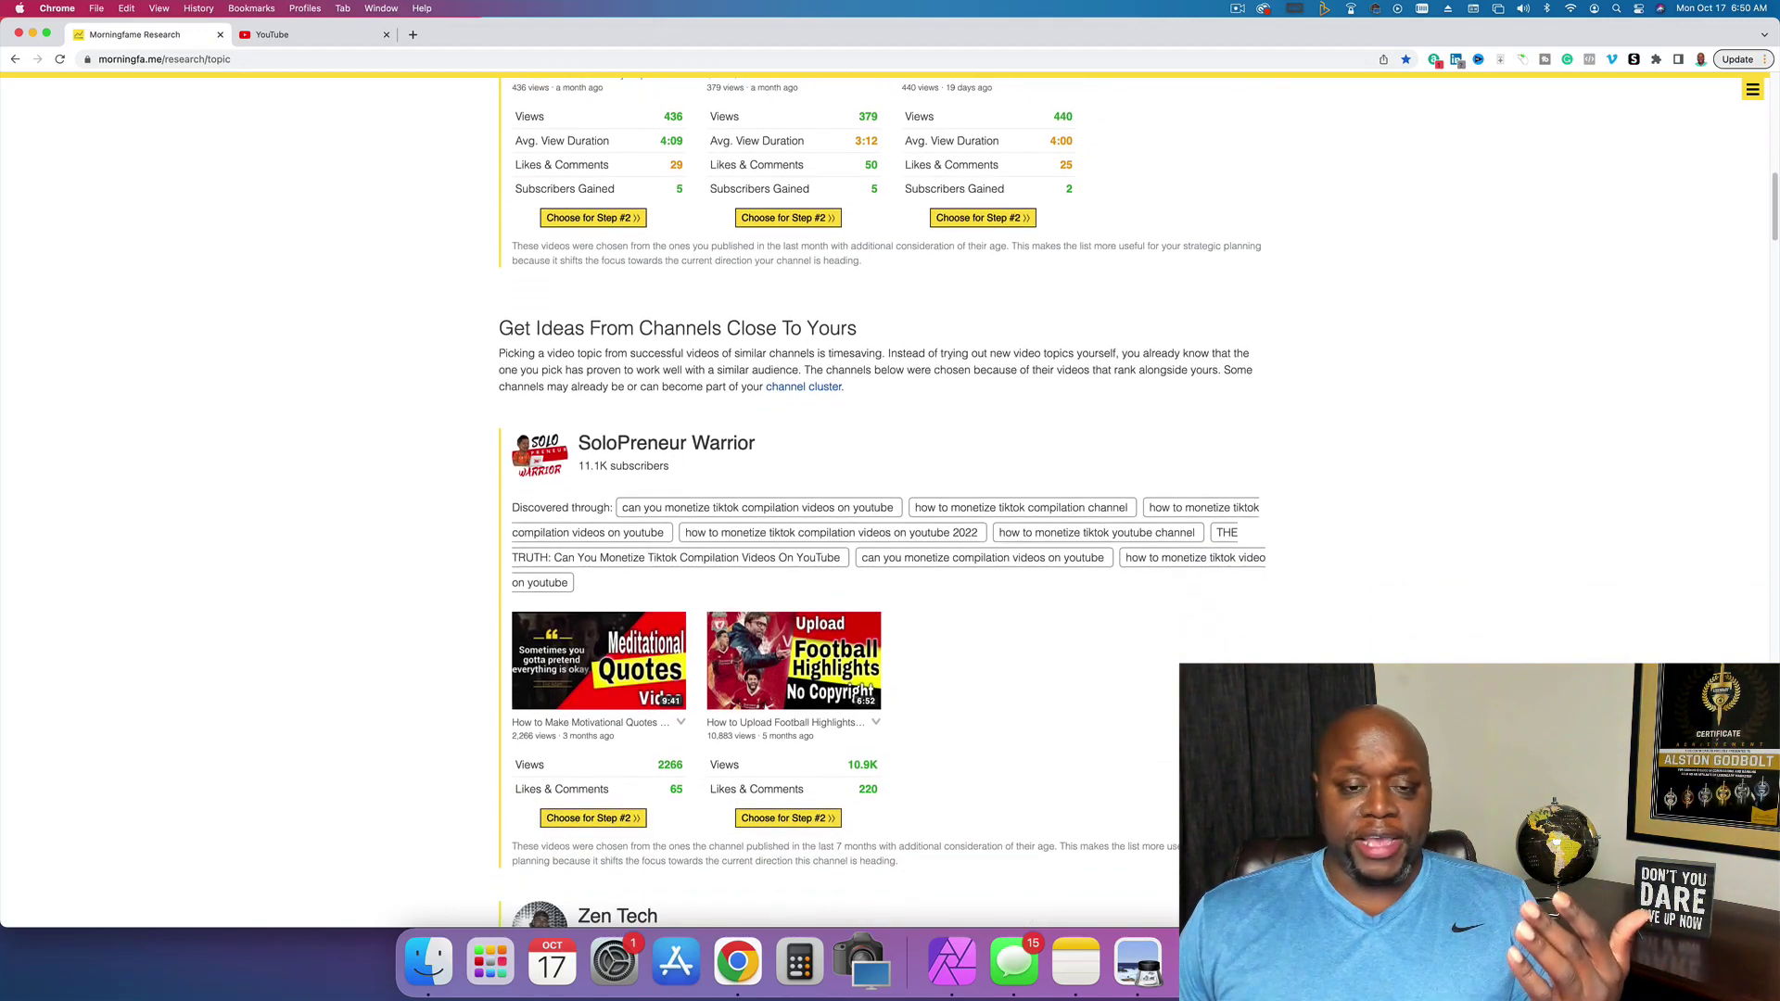
scroll(886, 501, down, 1)
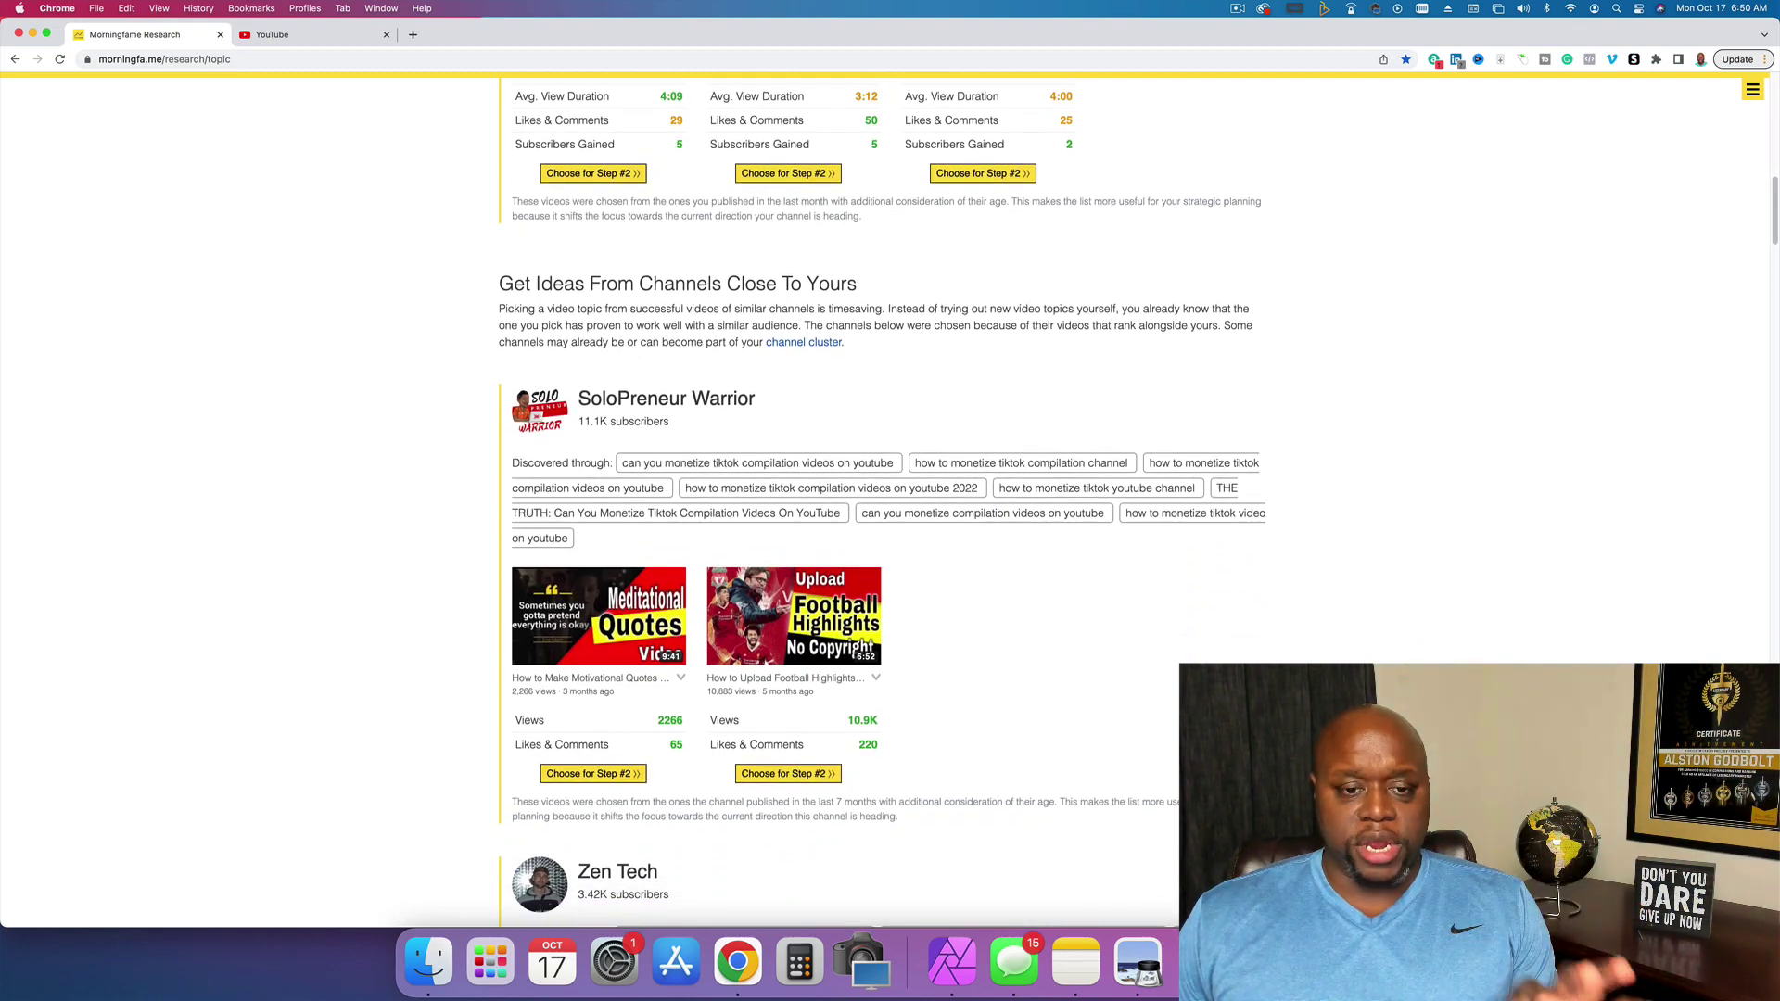
scroll(885, 501, down, 1)
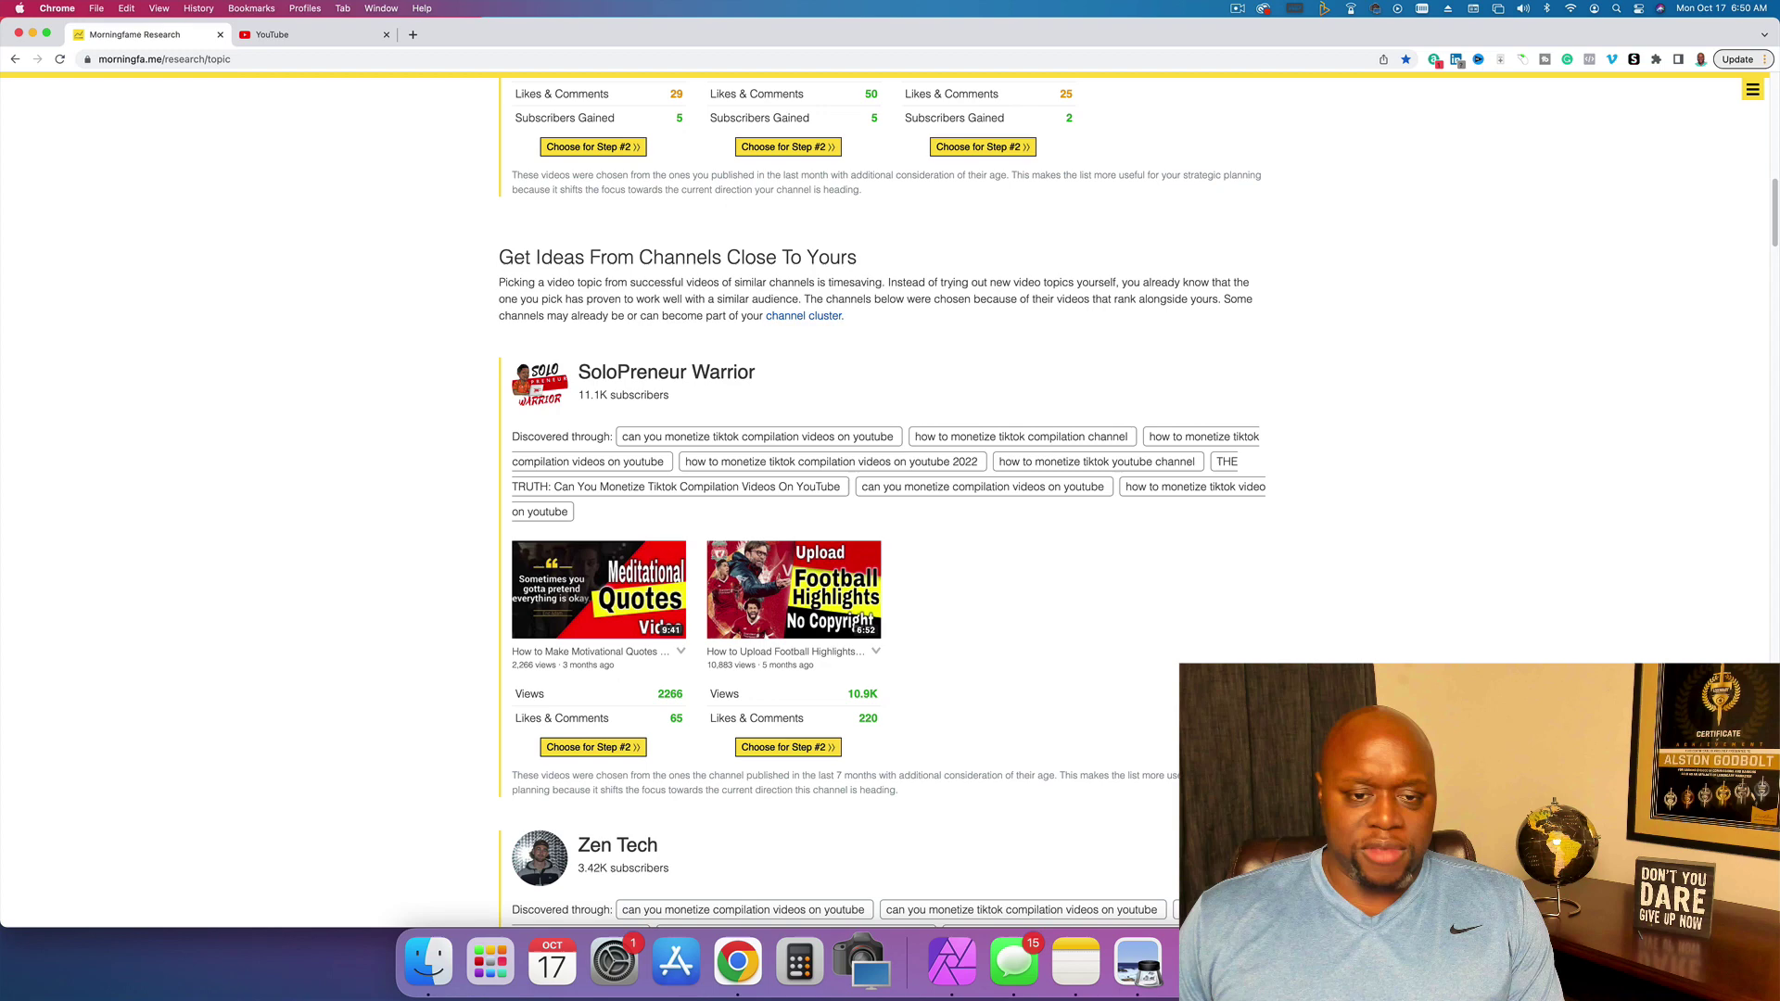
scroll(1175, 756, down, 1)
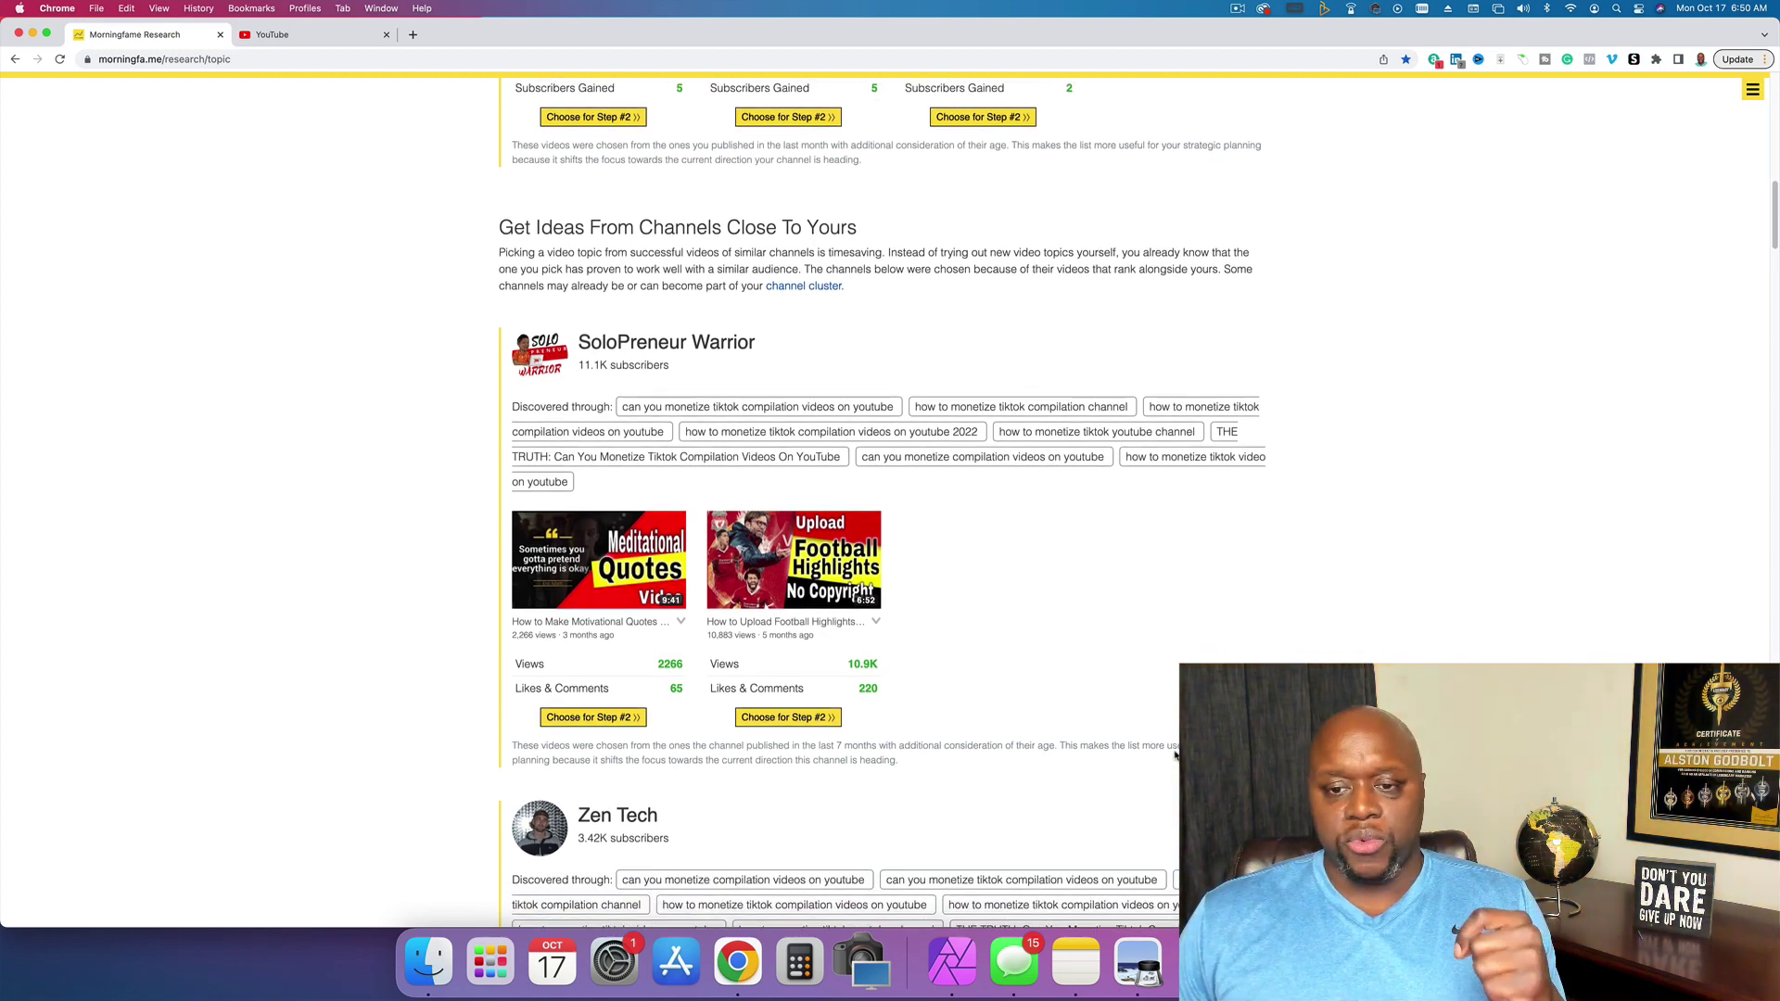
scroll(1175, 751, down, 10)
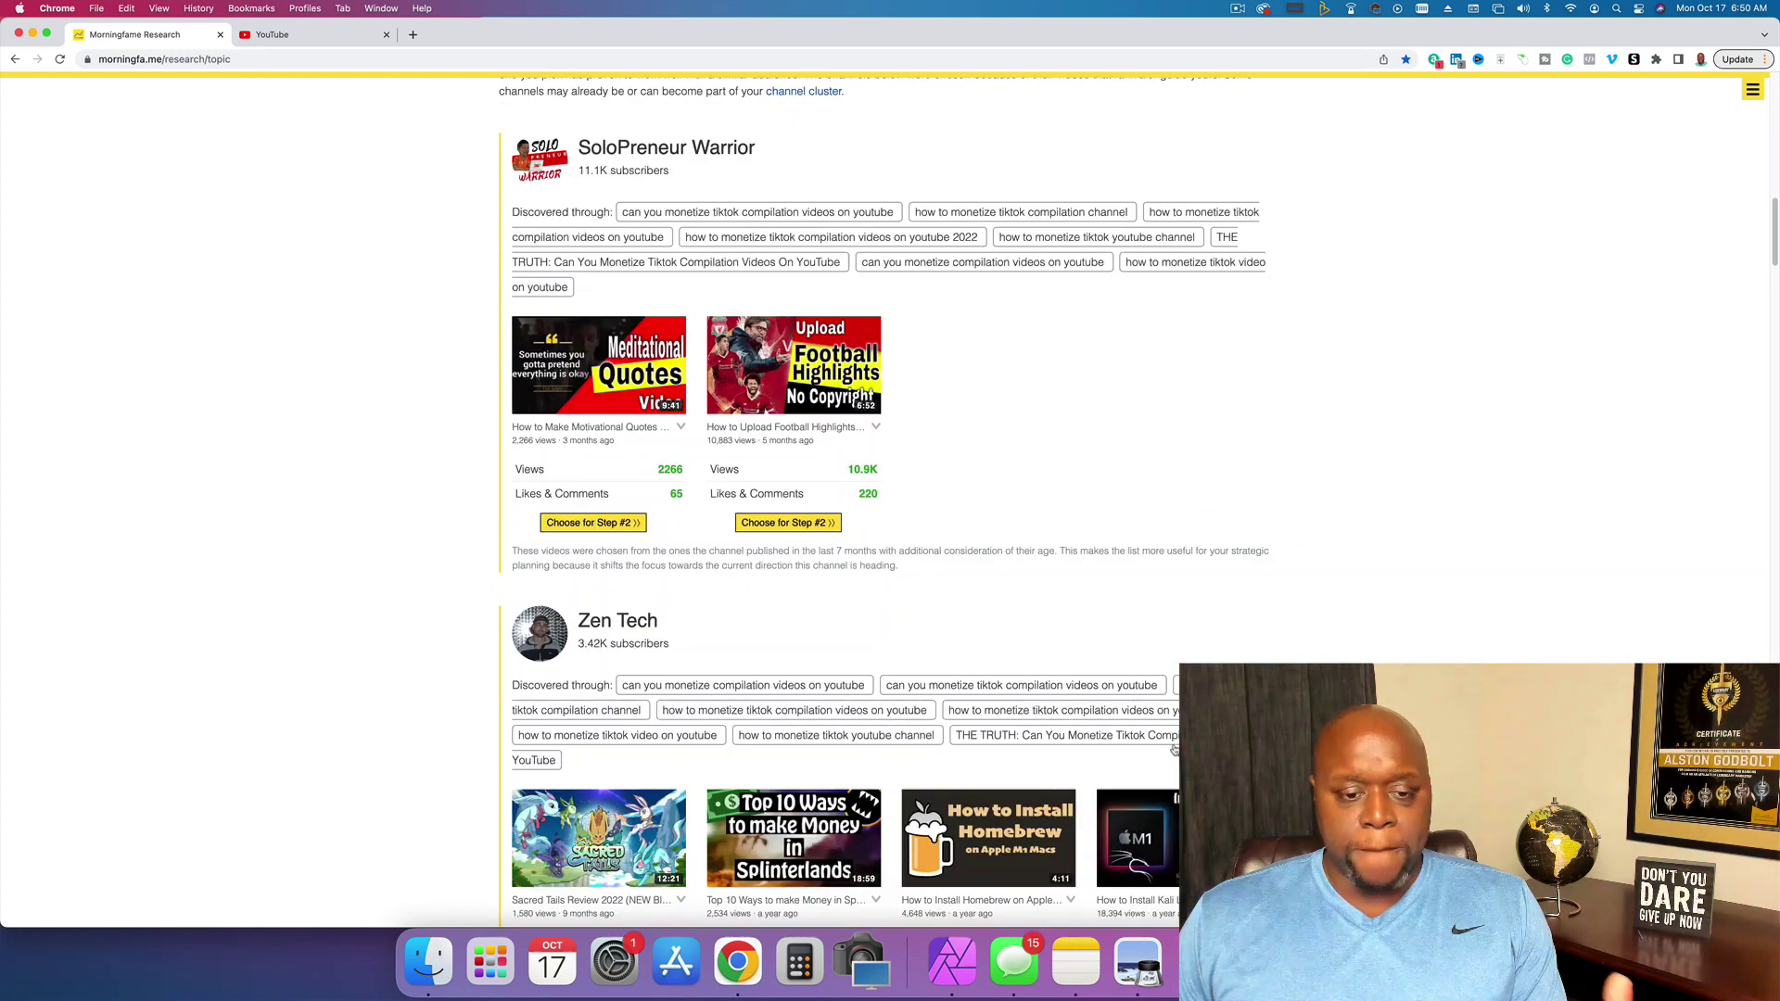
scroll(1175, 751, down, 15)
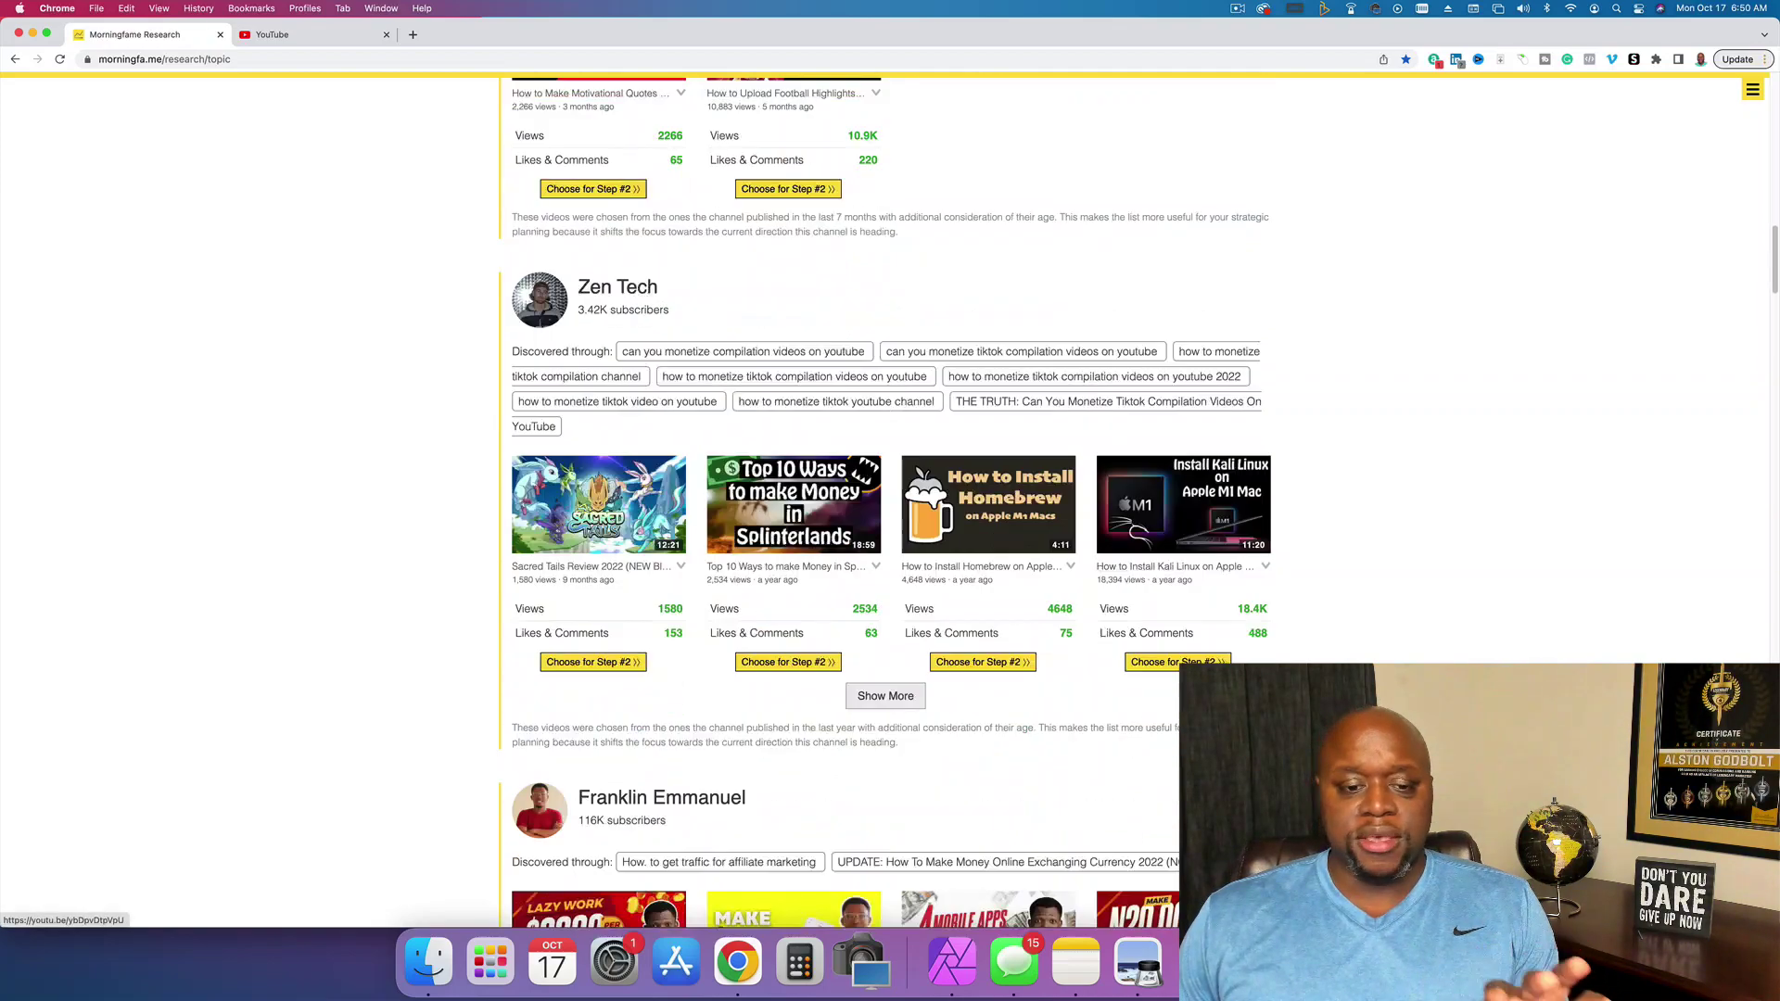
scroll(1174, 752, down, 13)
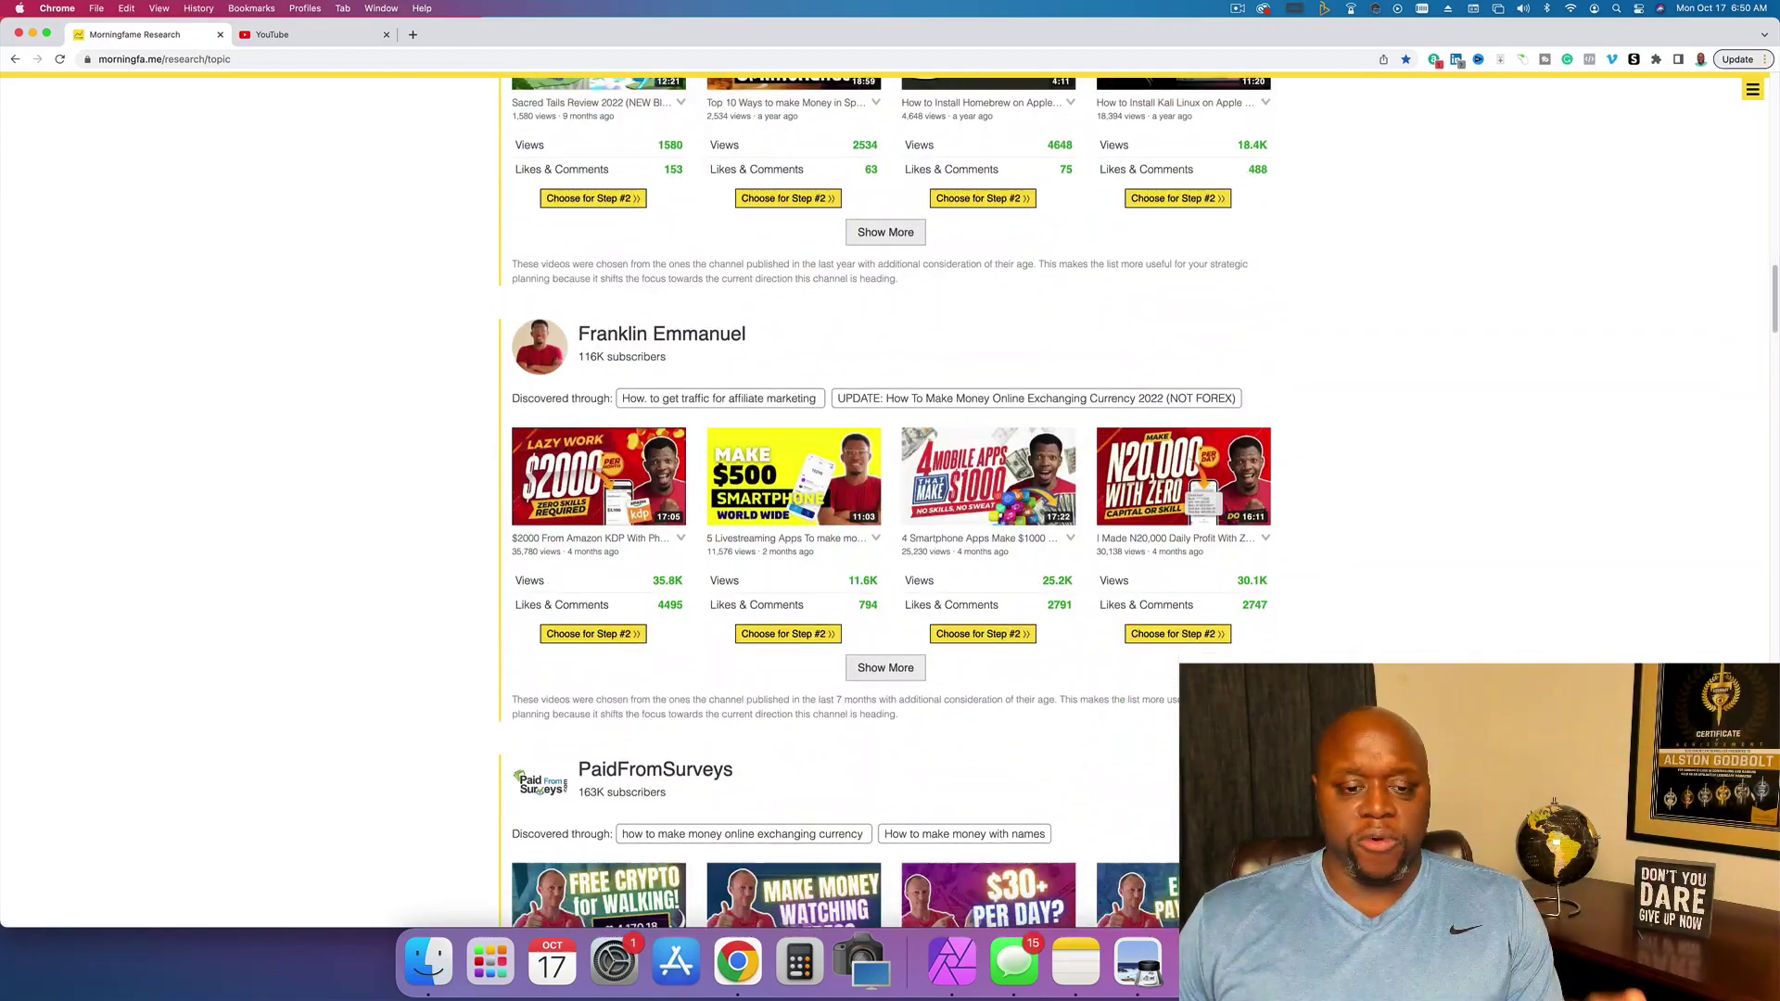
scroll(884, 501, down, 2)
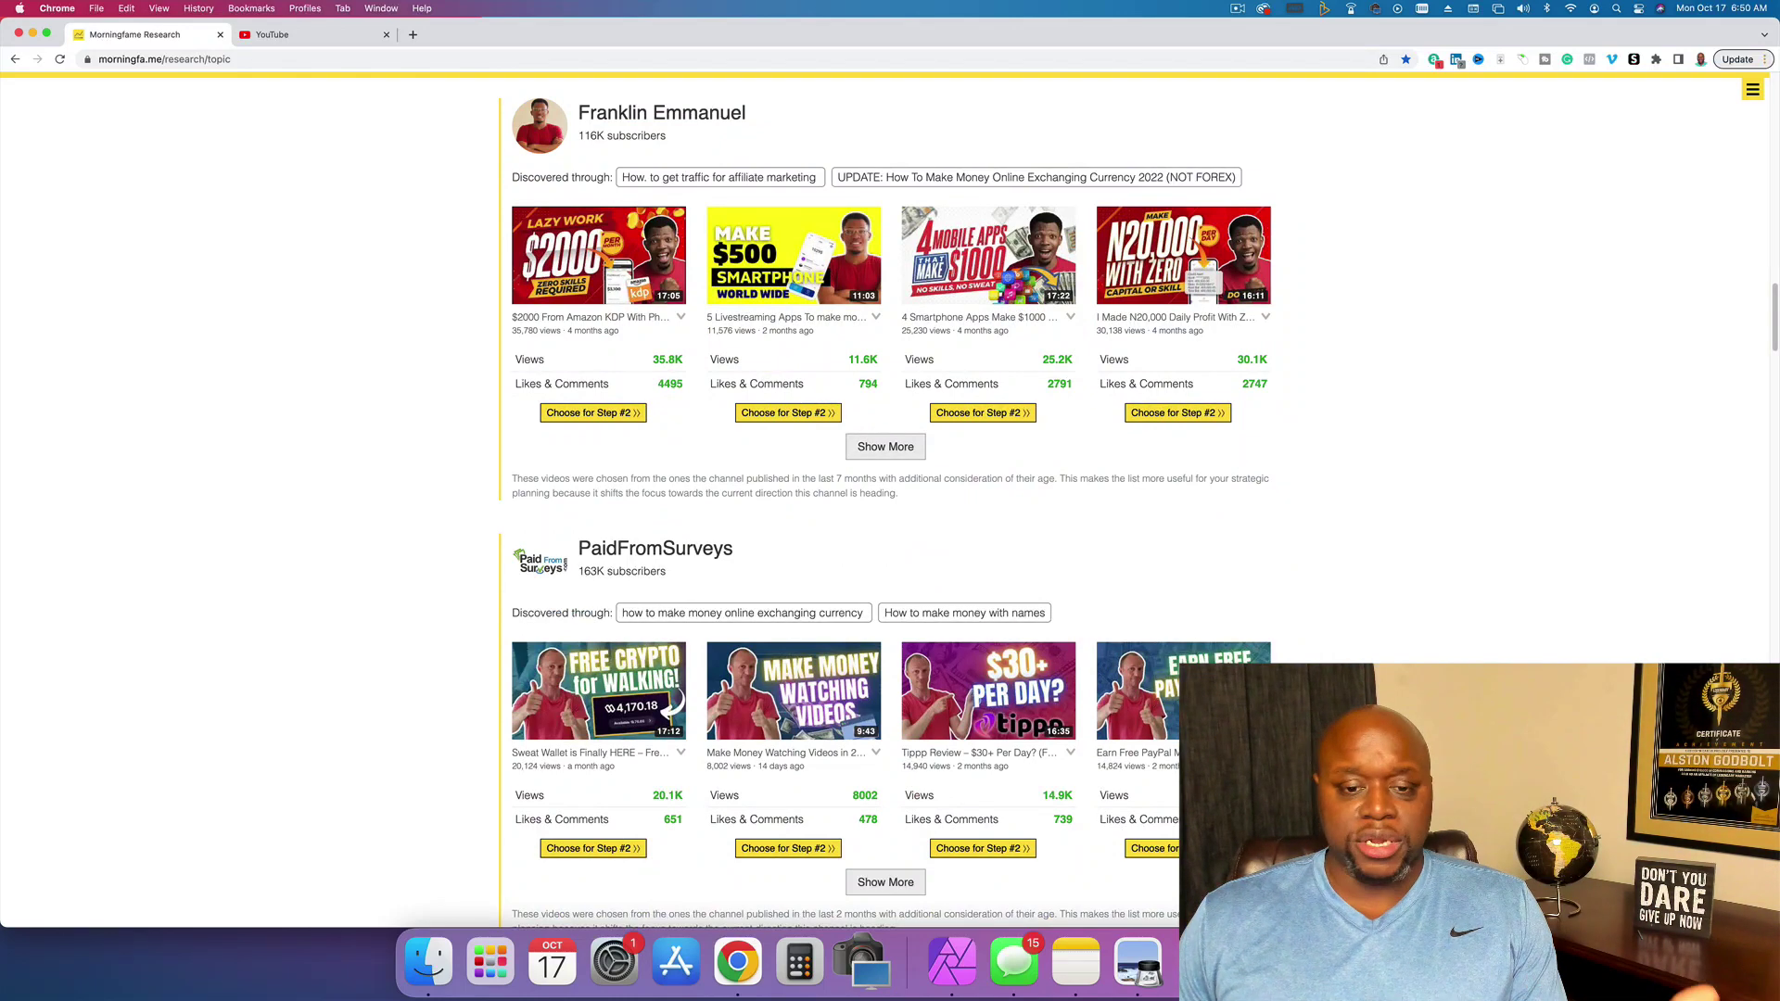
scroll(886, 501, down, 10)
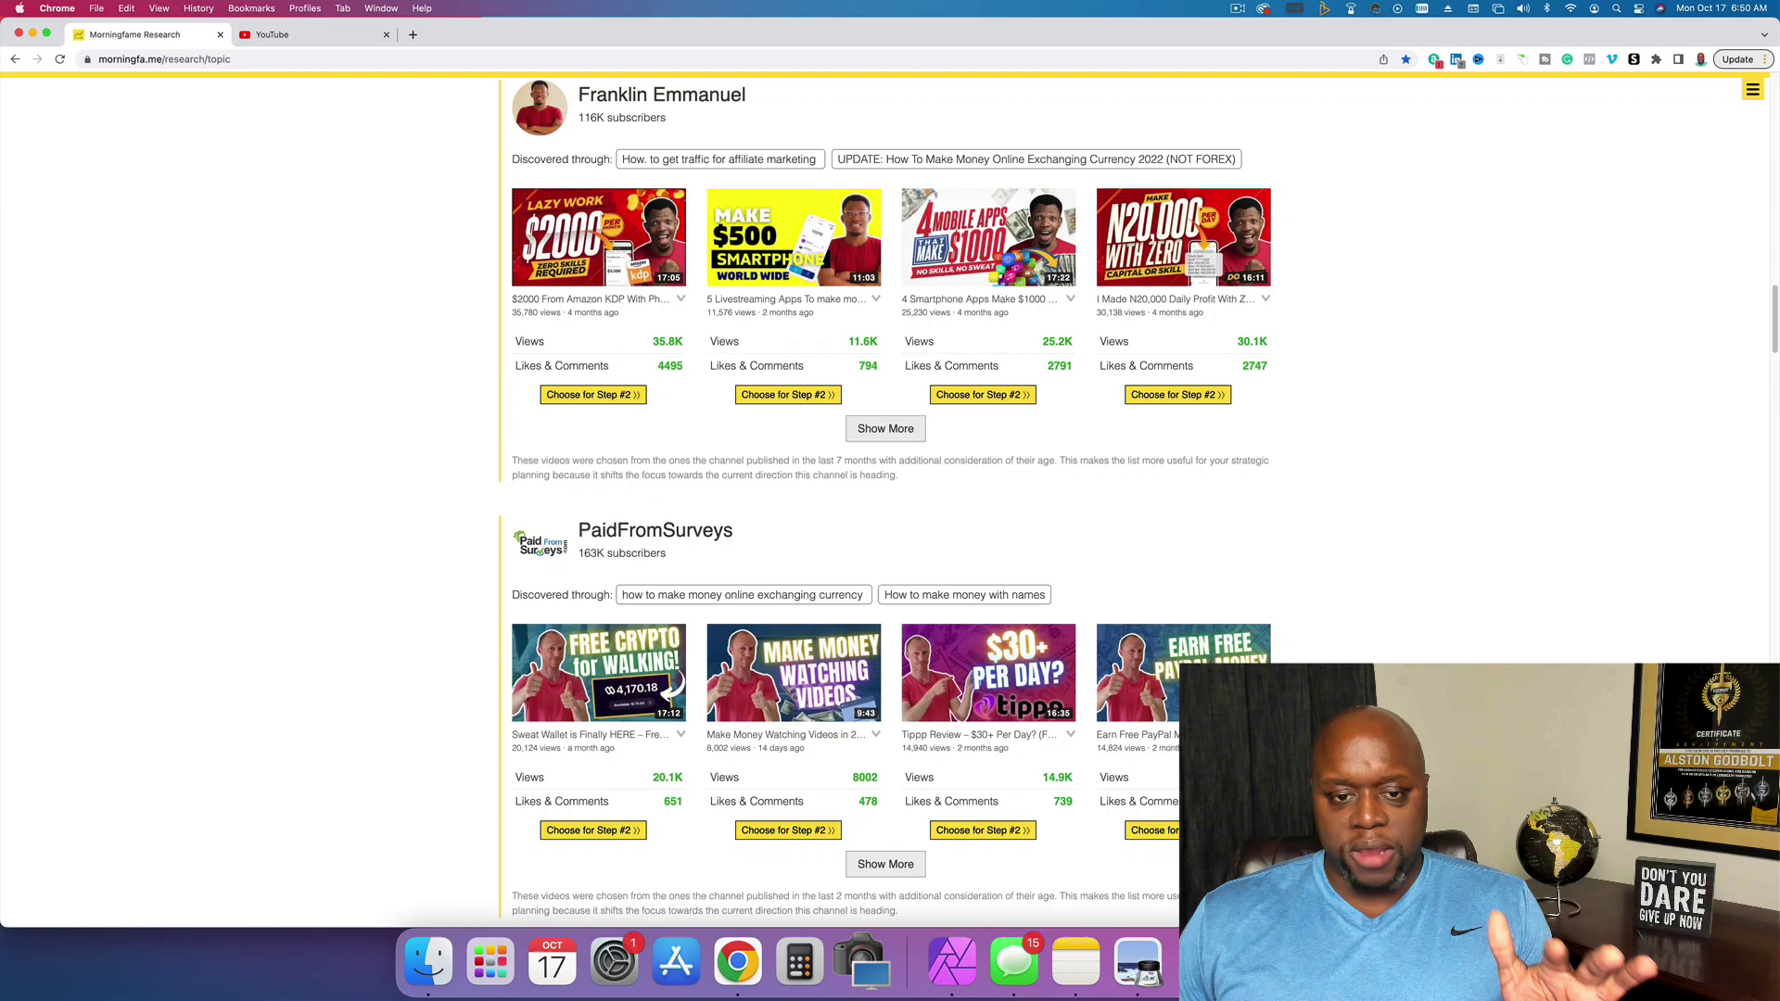
scroll(885, 501, down, 5)
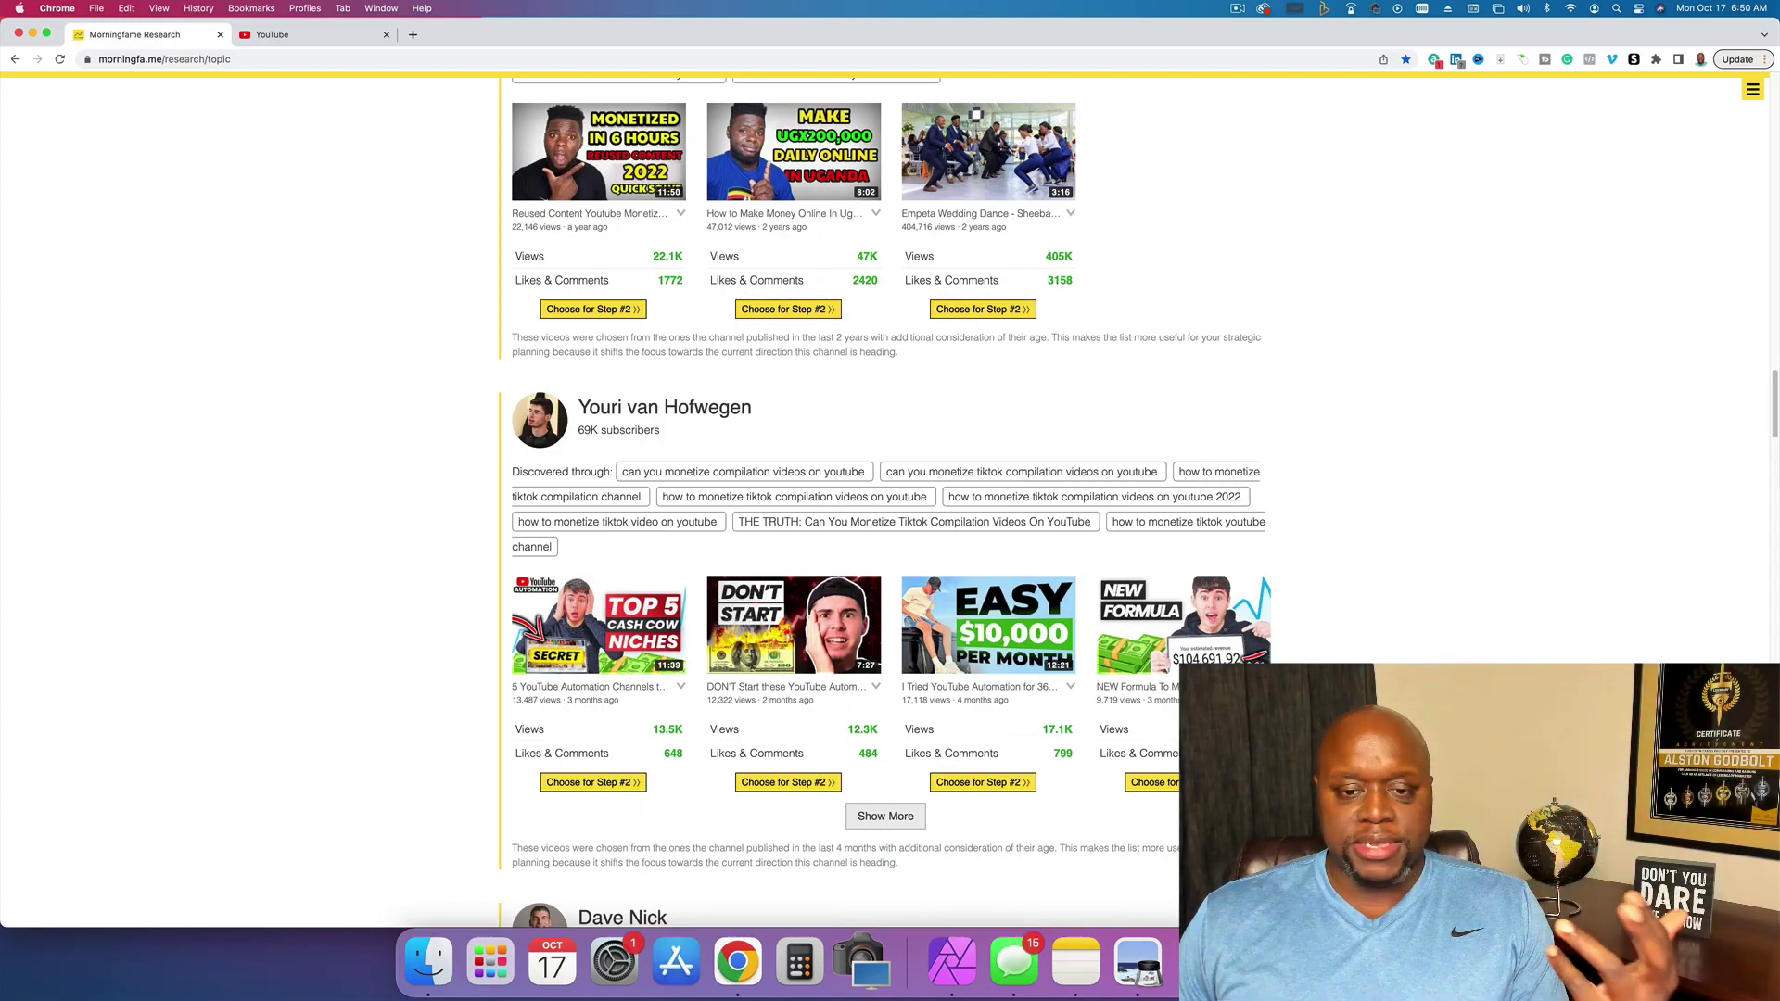
scroll(886, 501, up, 3)
scroll(885, 501, down, 6)
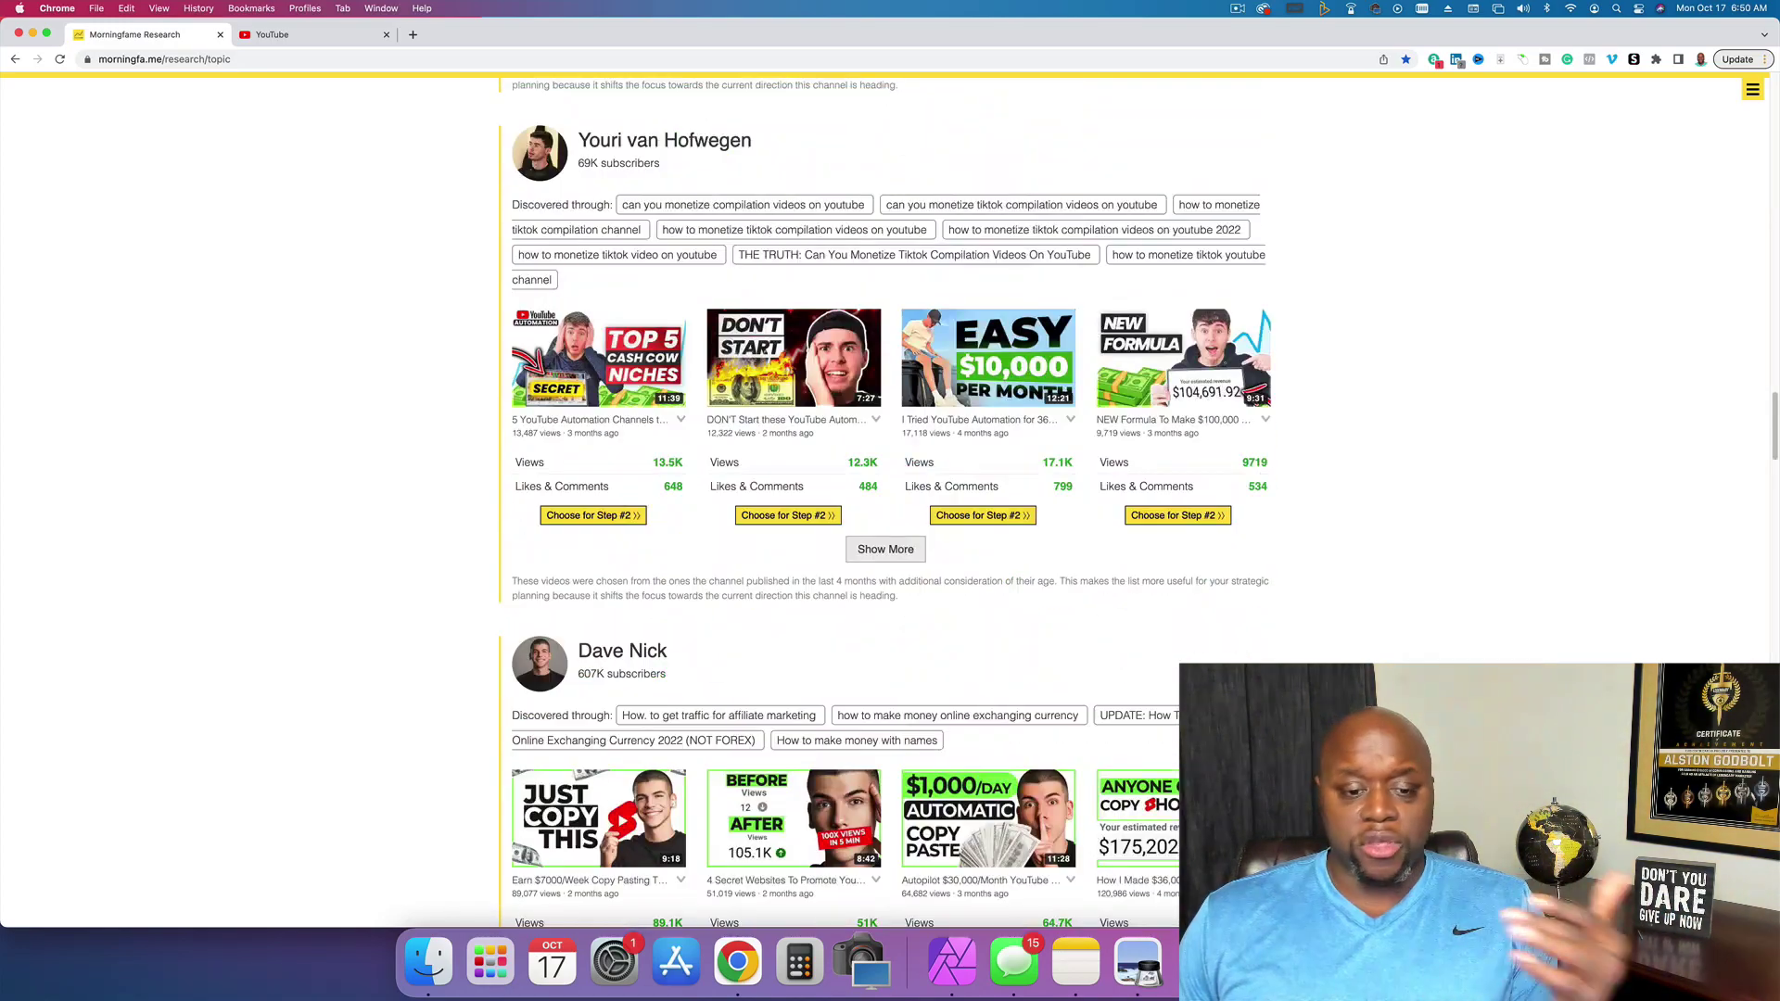
scroll(885, 501, down, 8)
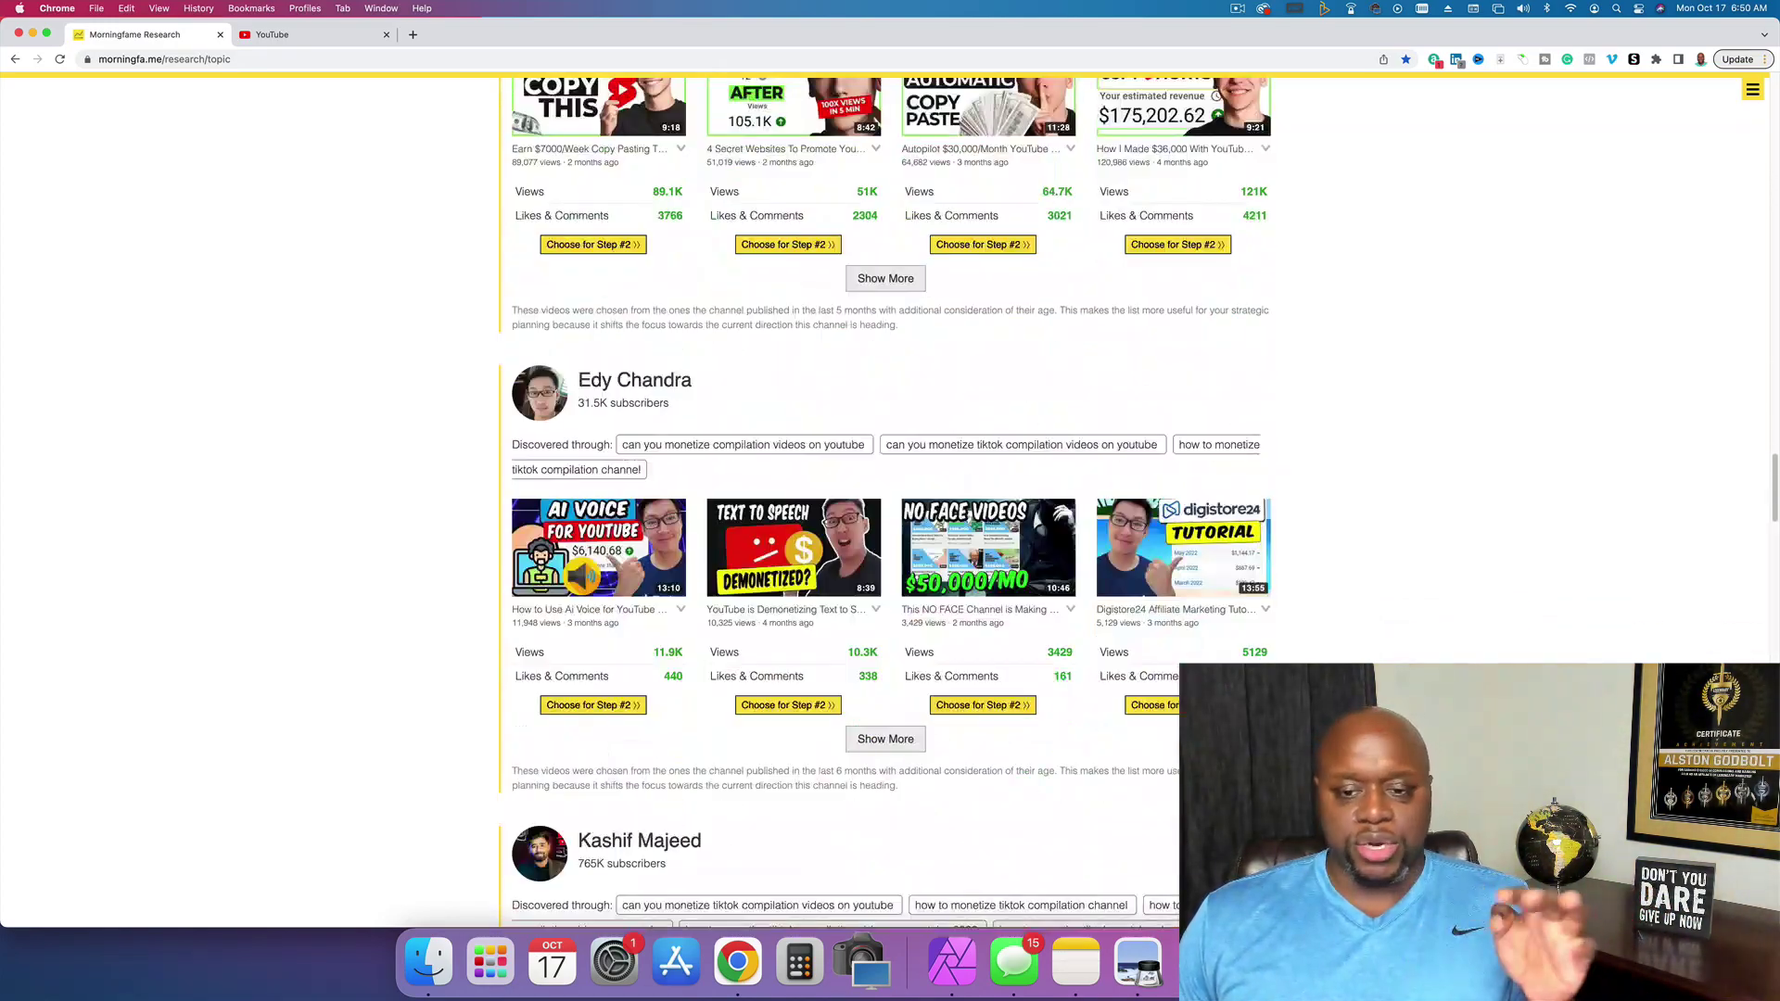
scroll(885, 501, down, 5)
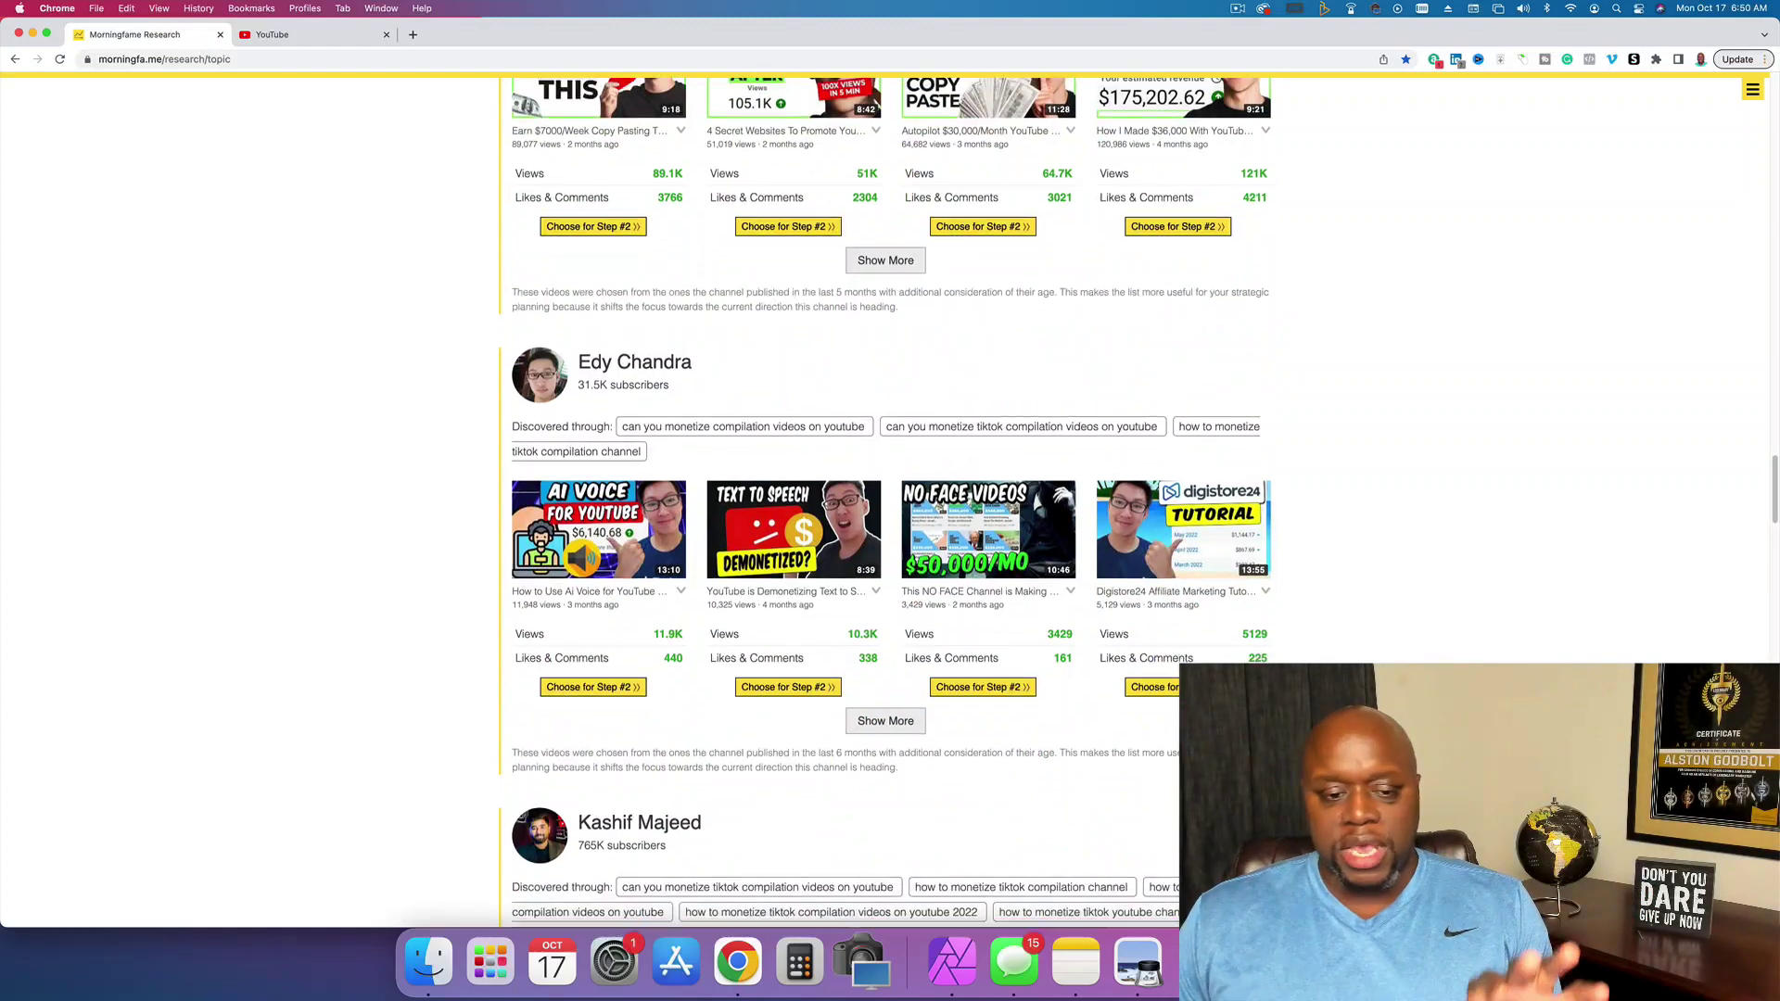
scroll(885, 501, down, 7)
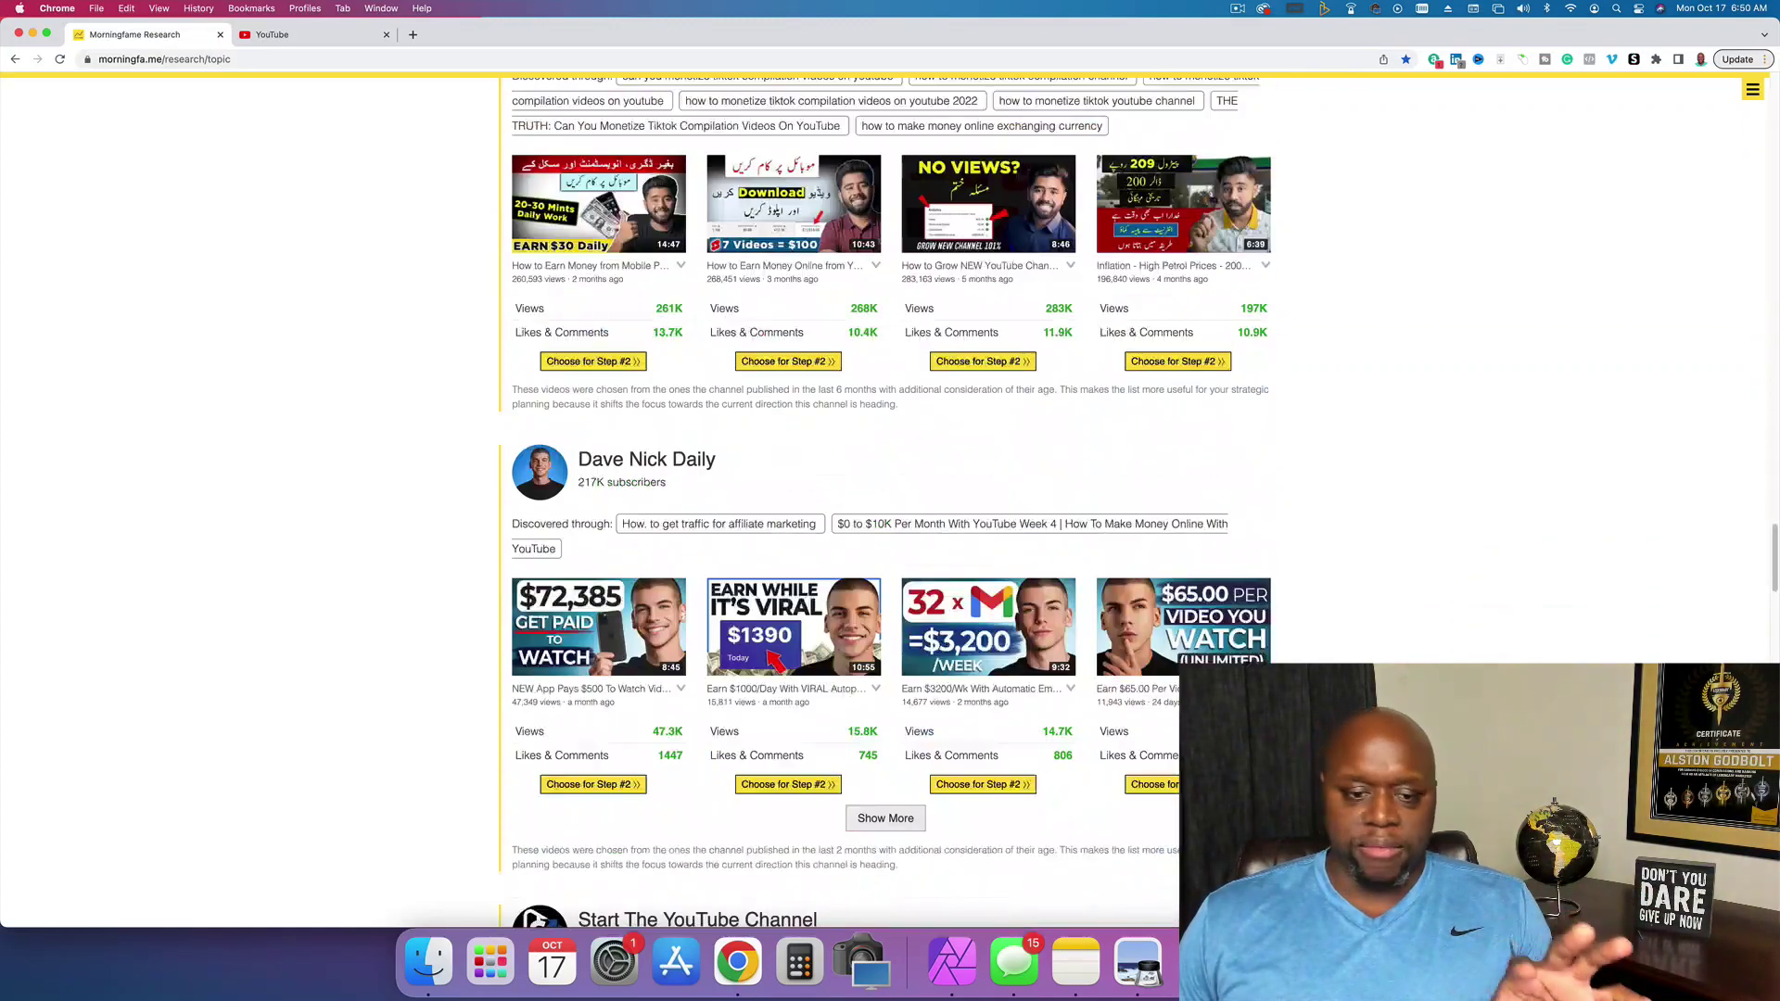
scroll(1011, 652, down, 7)
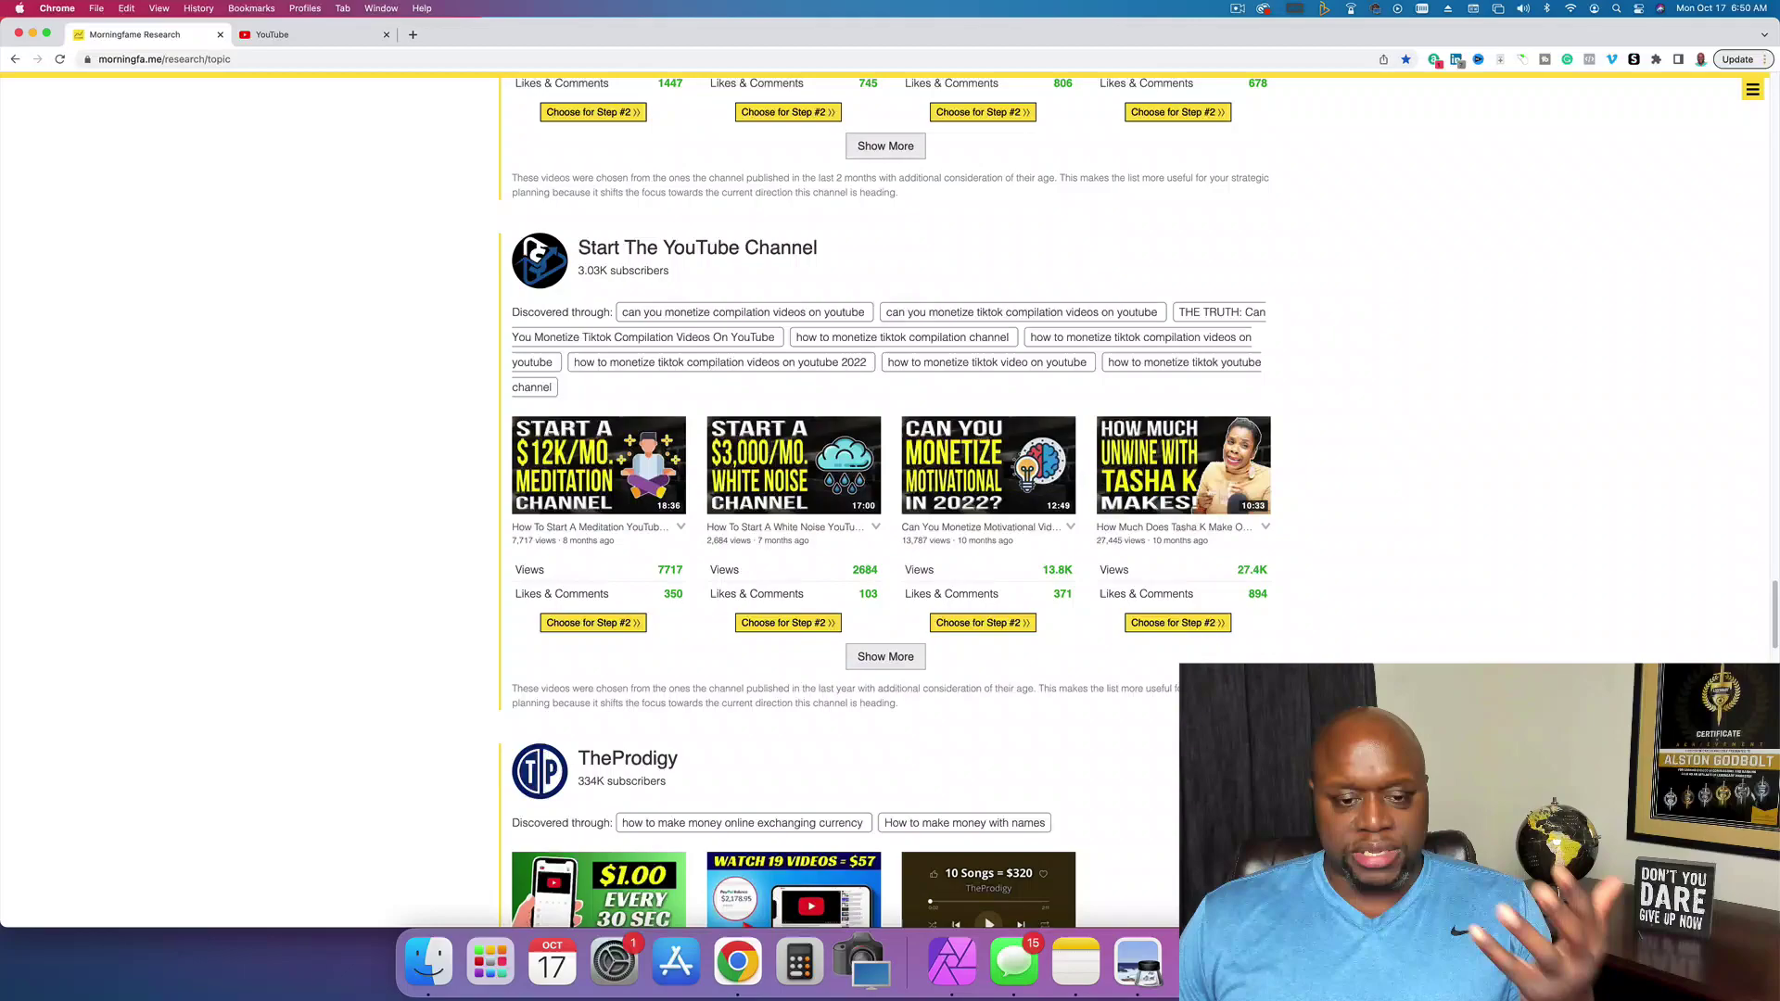
scroll(1011, 651, up, 3)
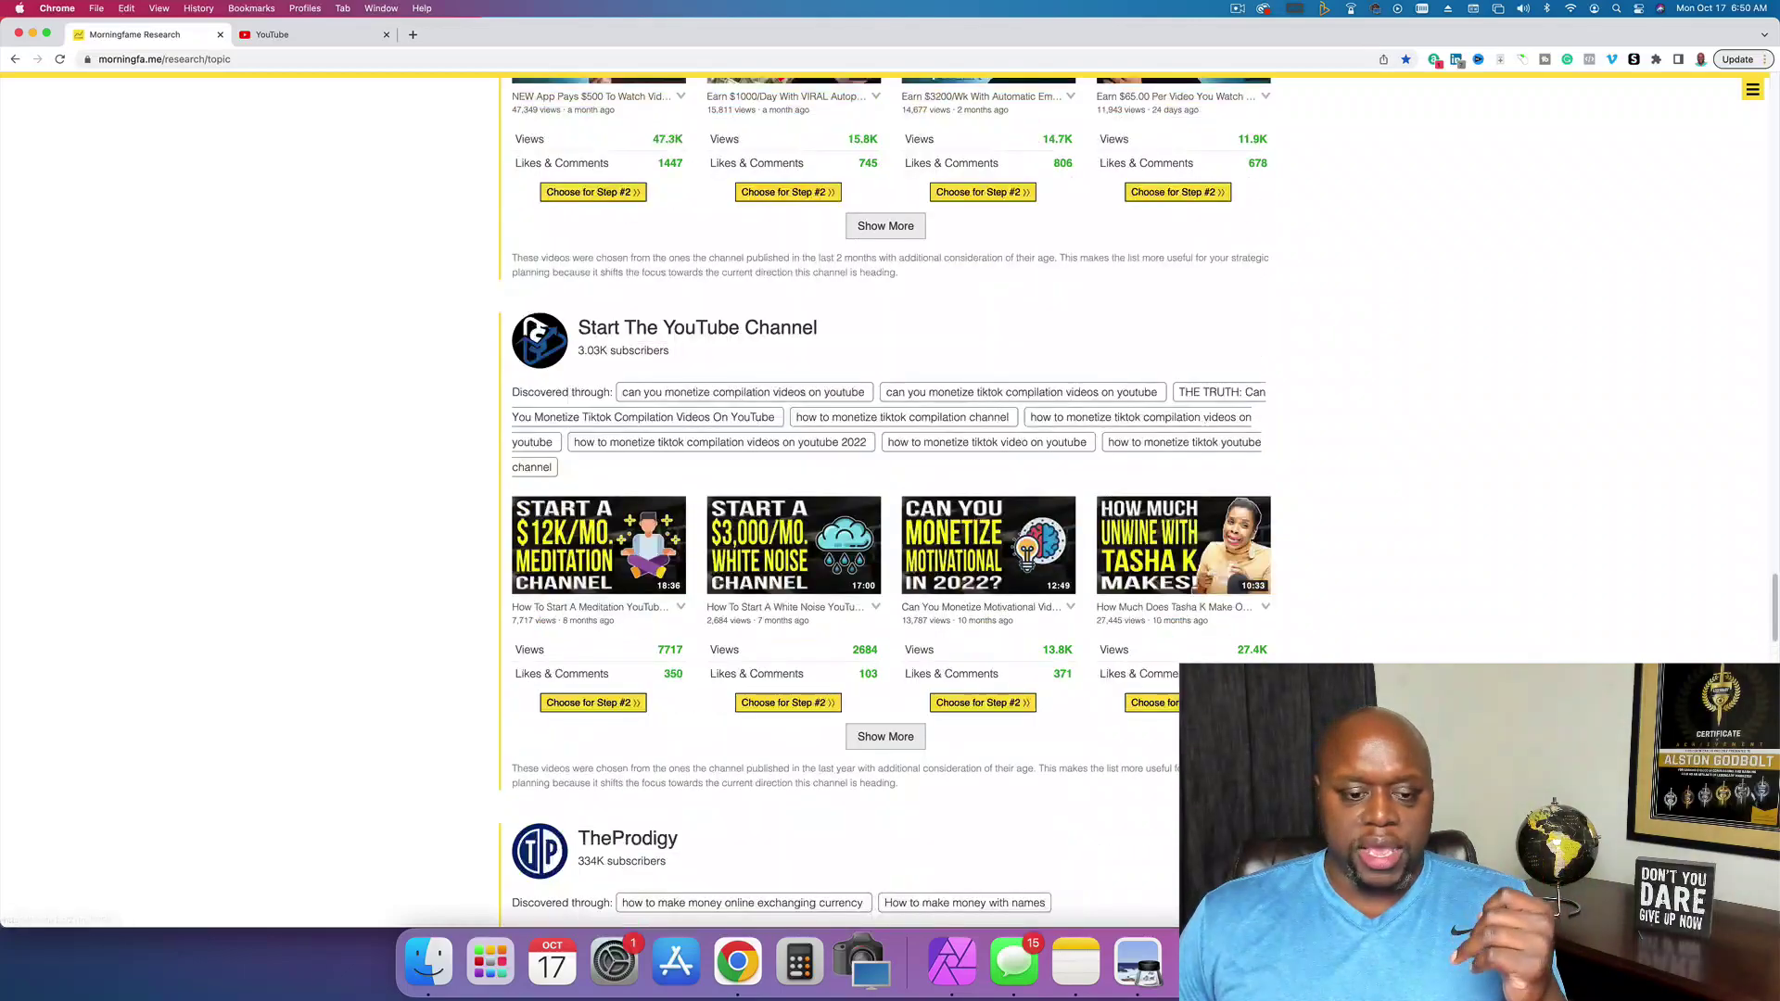
scroll(1011, 651, down, 6)
scroll(885, 500, down, 8)
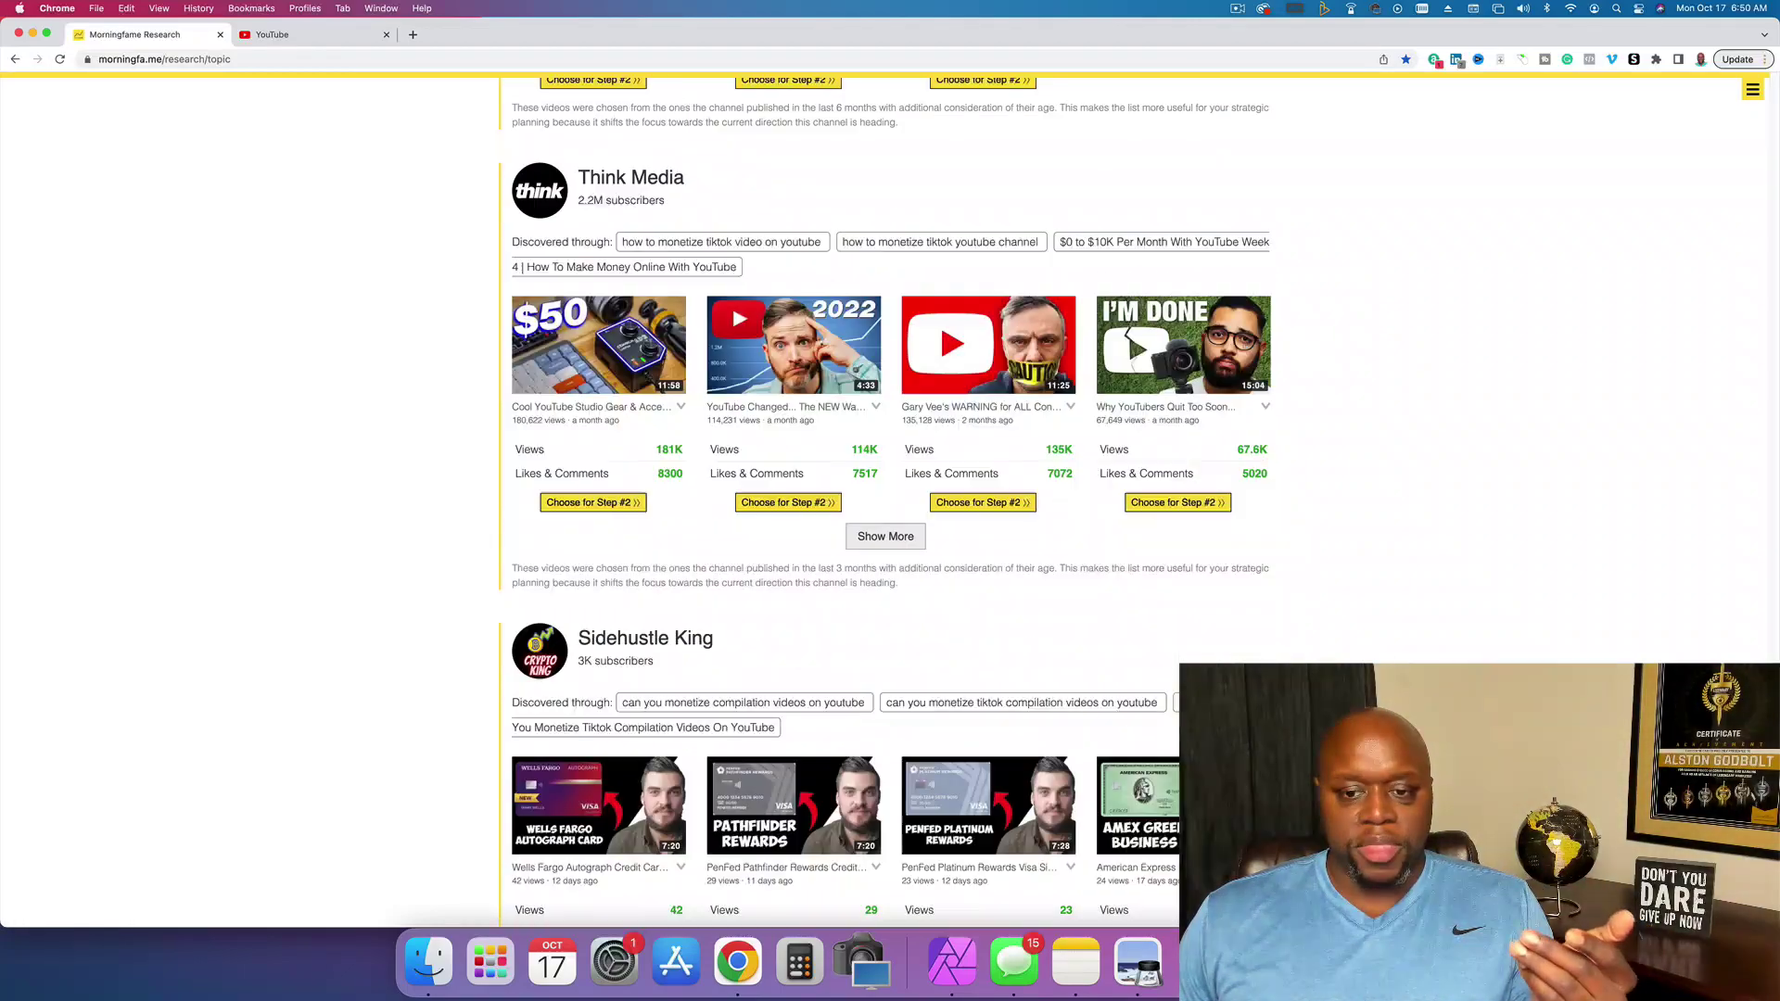
scroll(886, 501, down, 4)
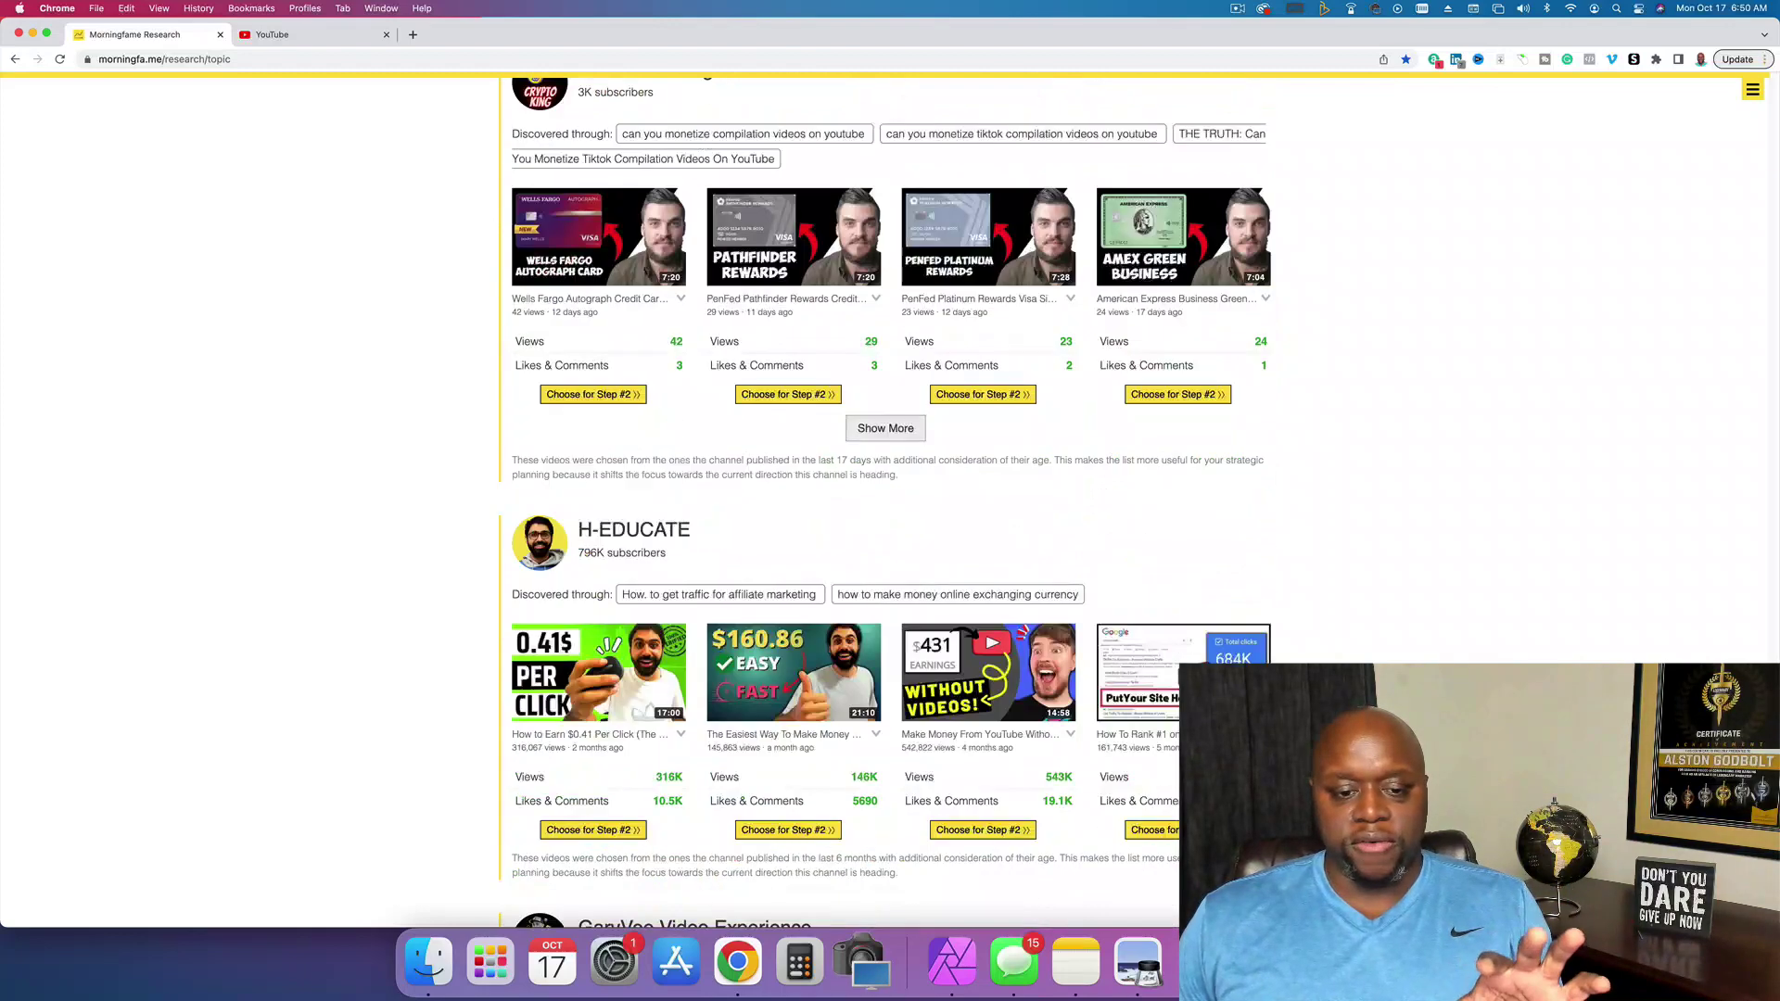
scroll(885, 501, down, 1)
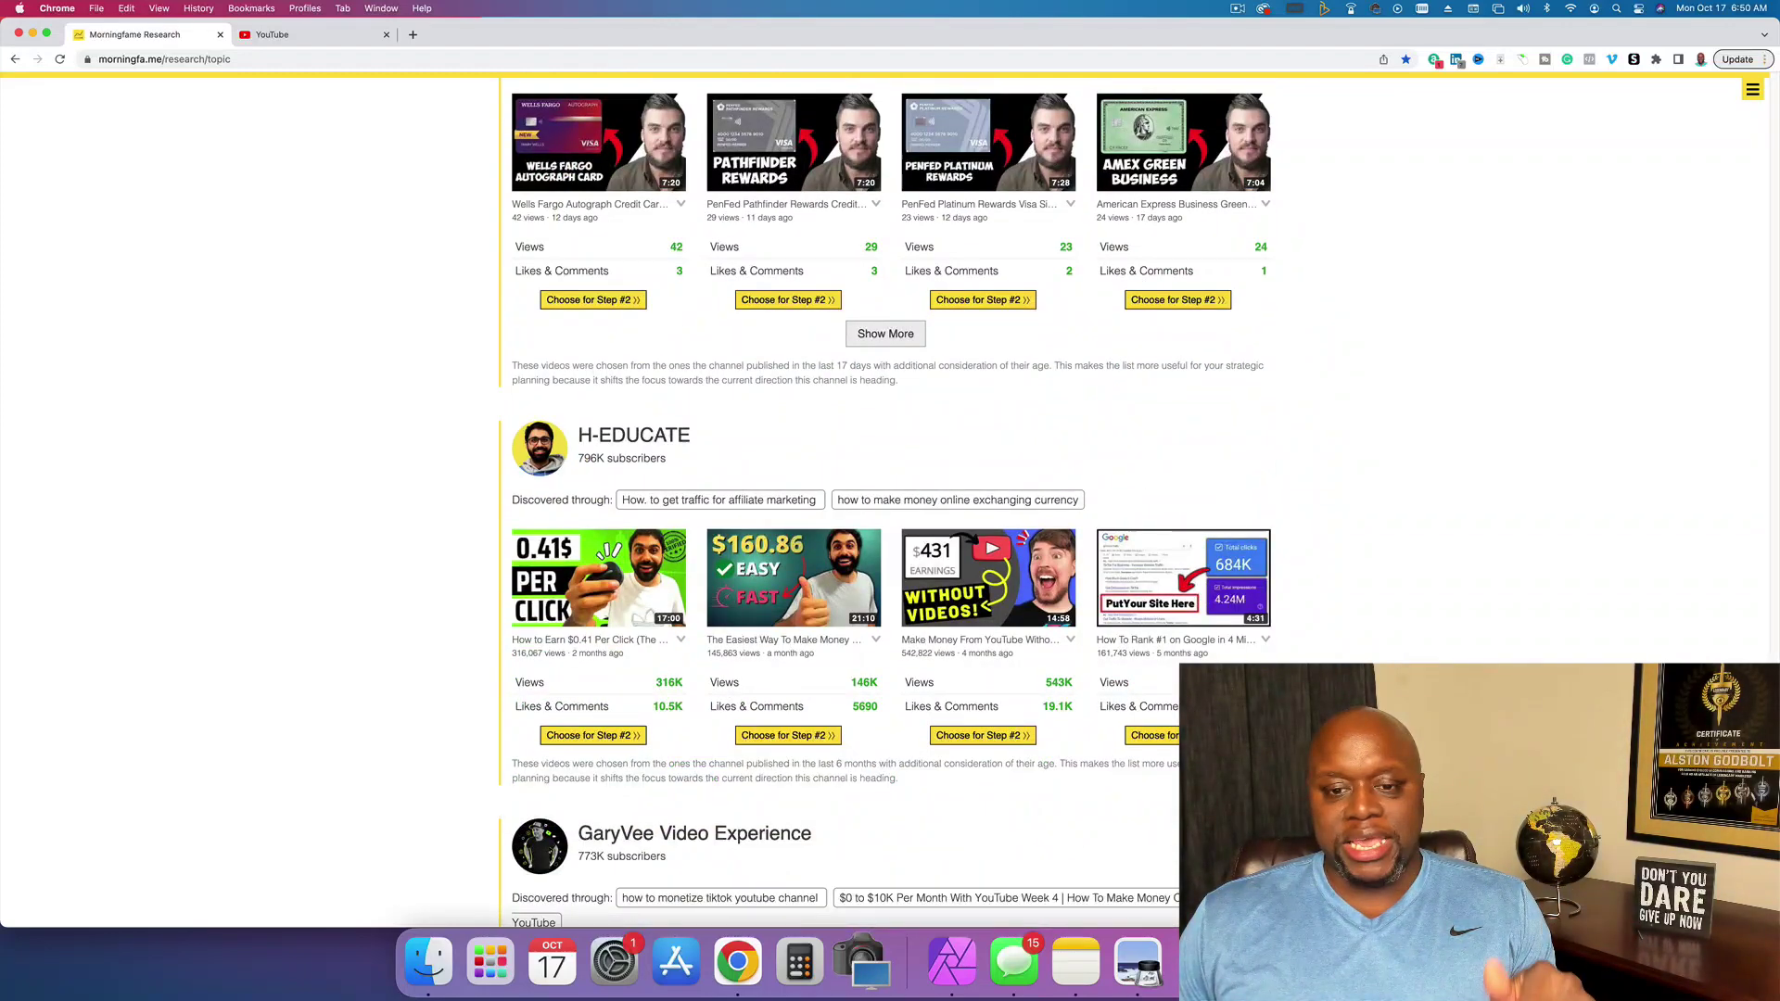
scroll(885, 501, down, 2)
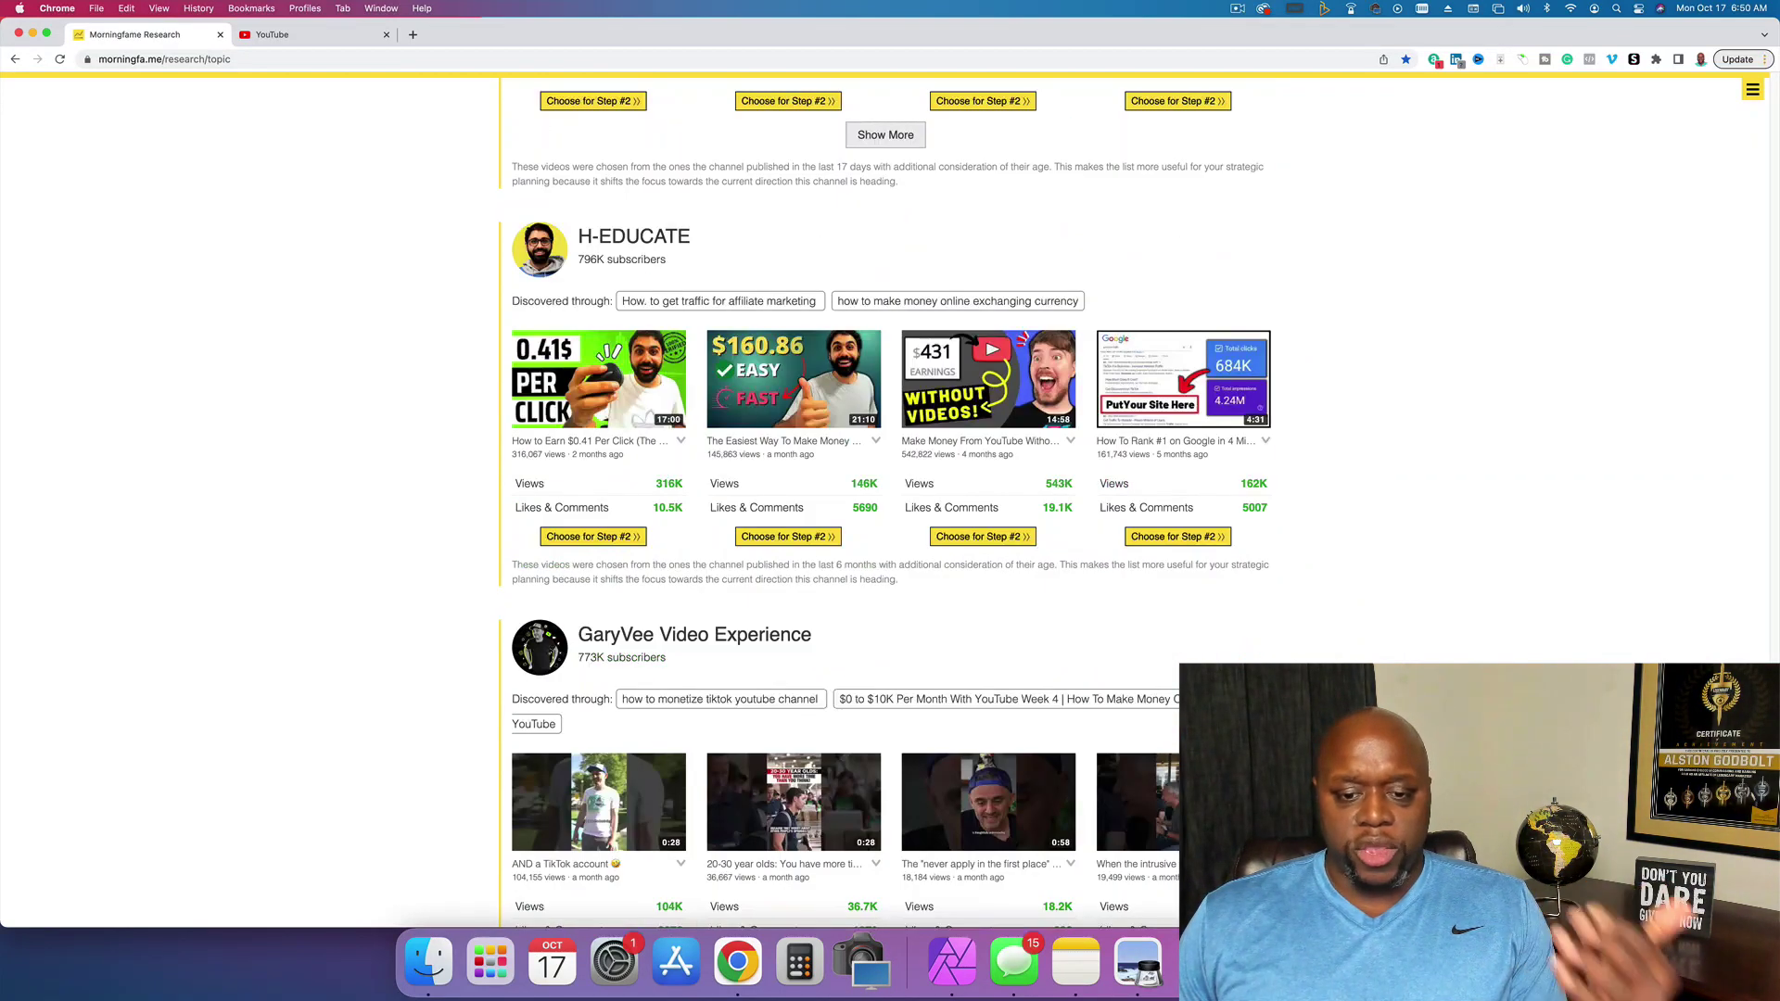
scroll(886, 501, down, 10)
scroll(862, 531, up, 20)
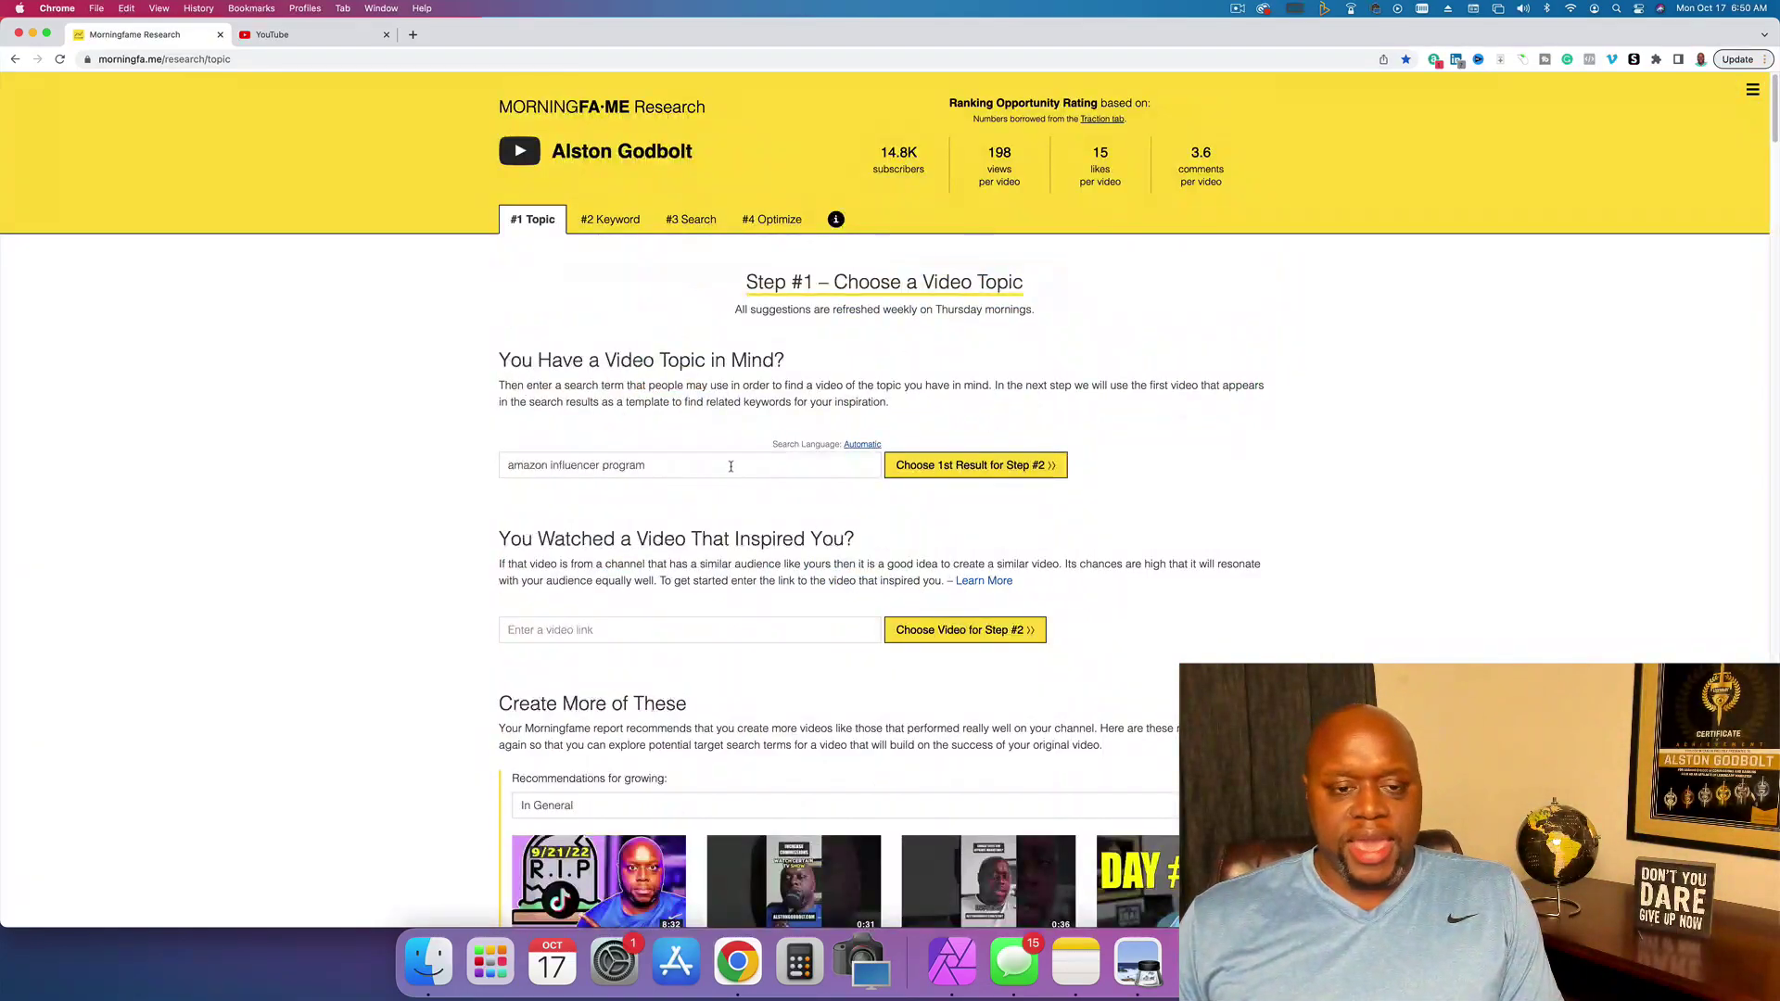
- Replace the topic search term with the 'morningfame review 2022' suggestion
triple_click(725, 464)
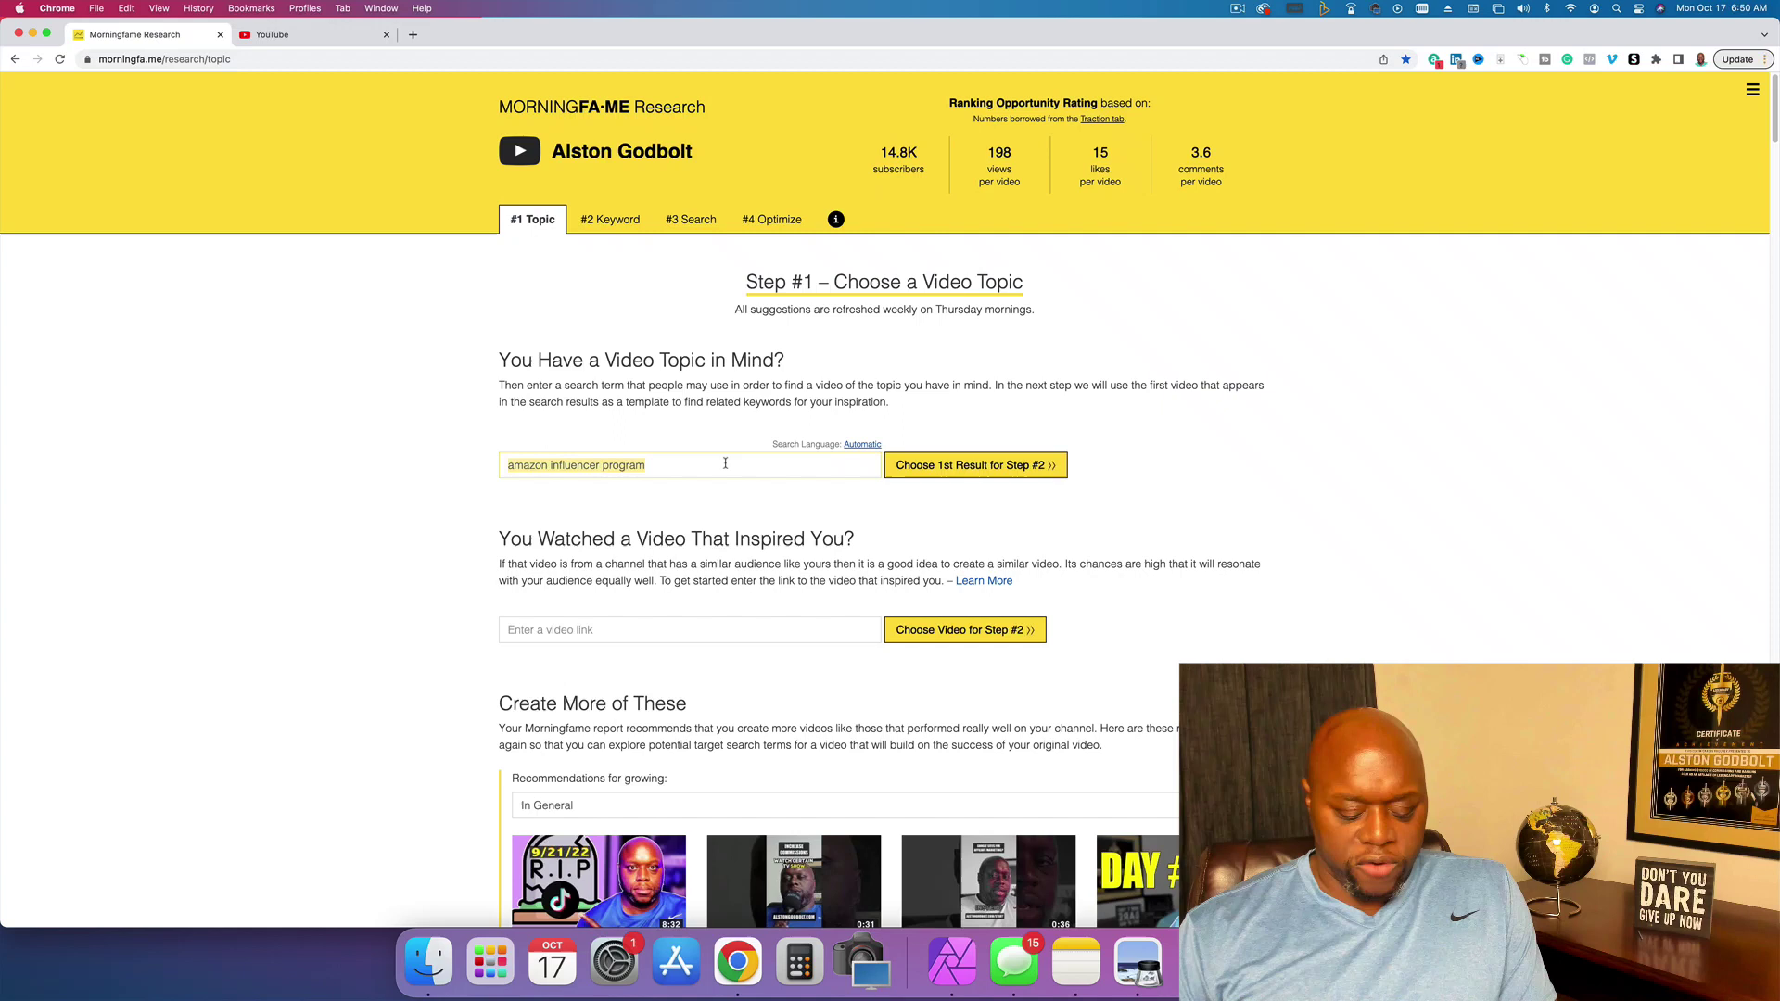
text(mor)
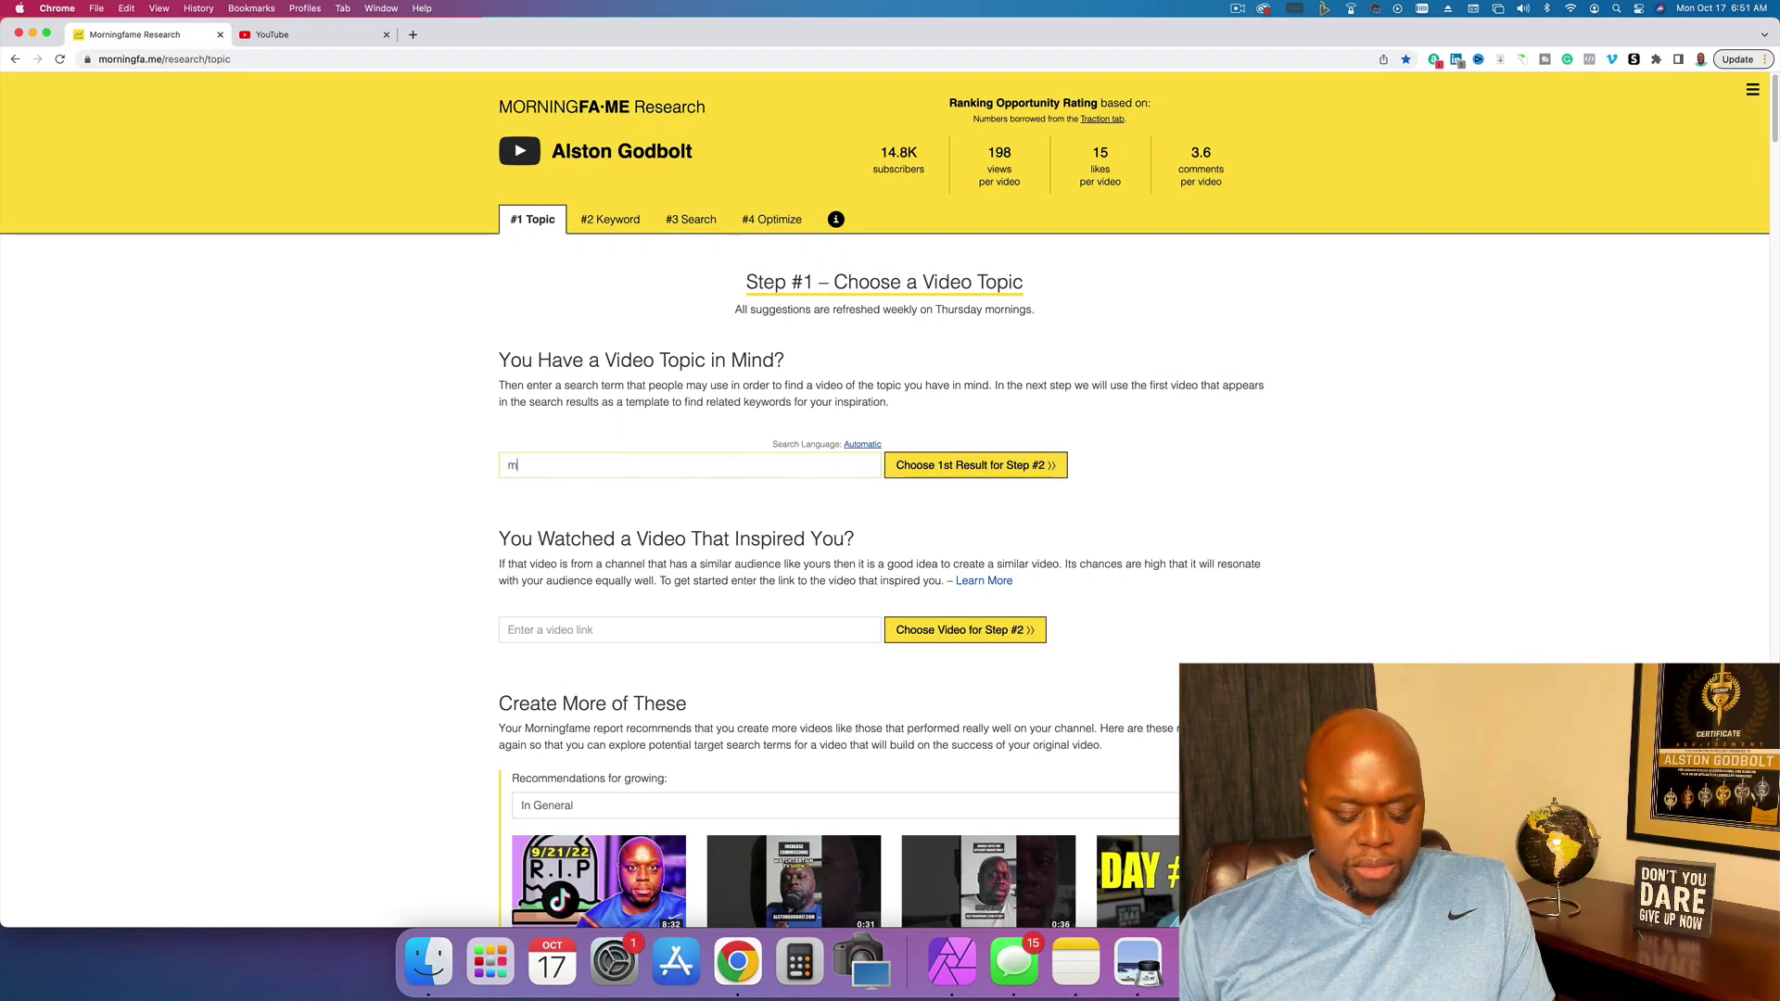
text(ning)
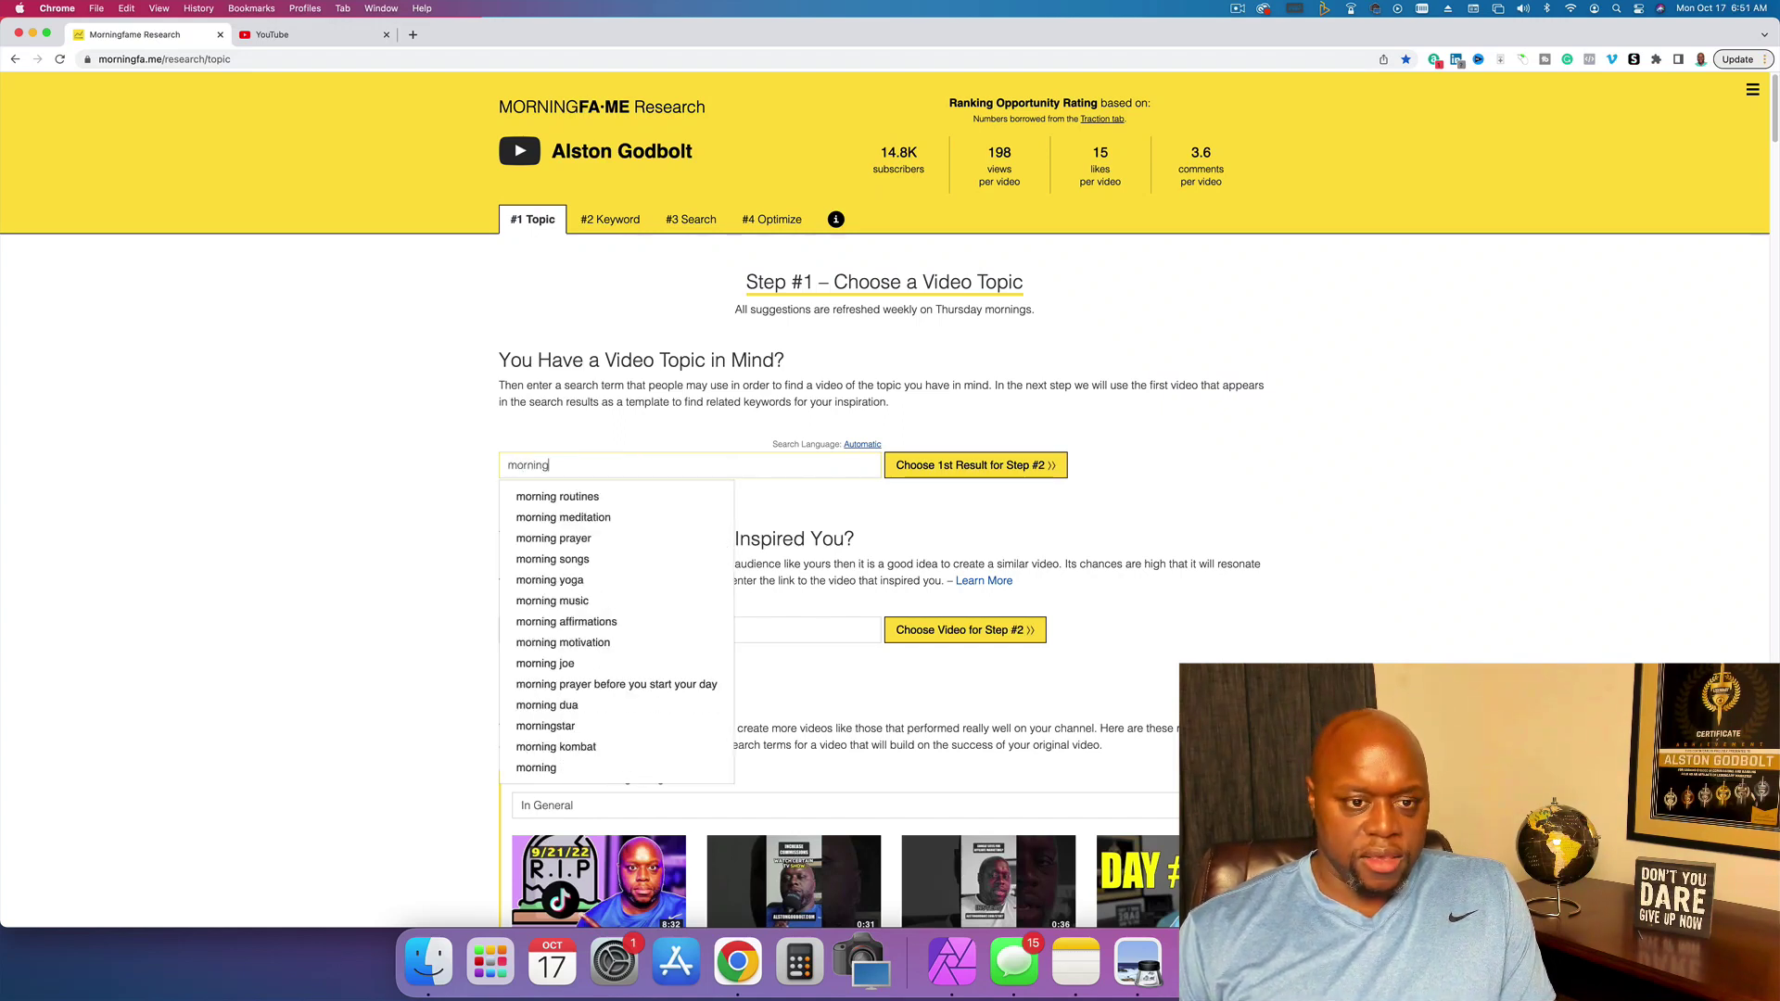
text(fame review)
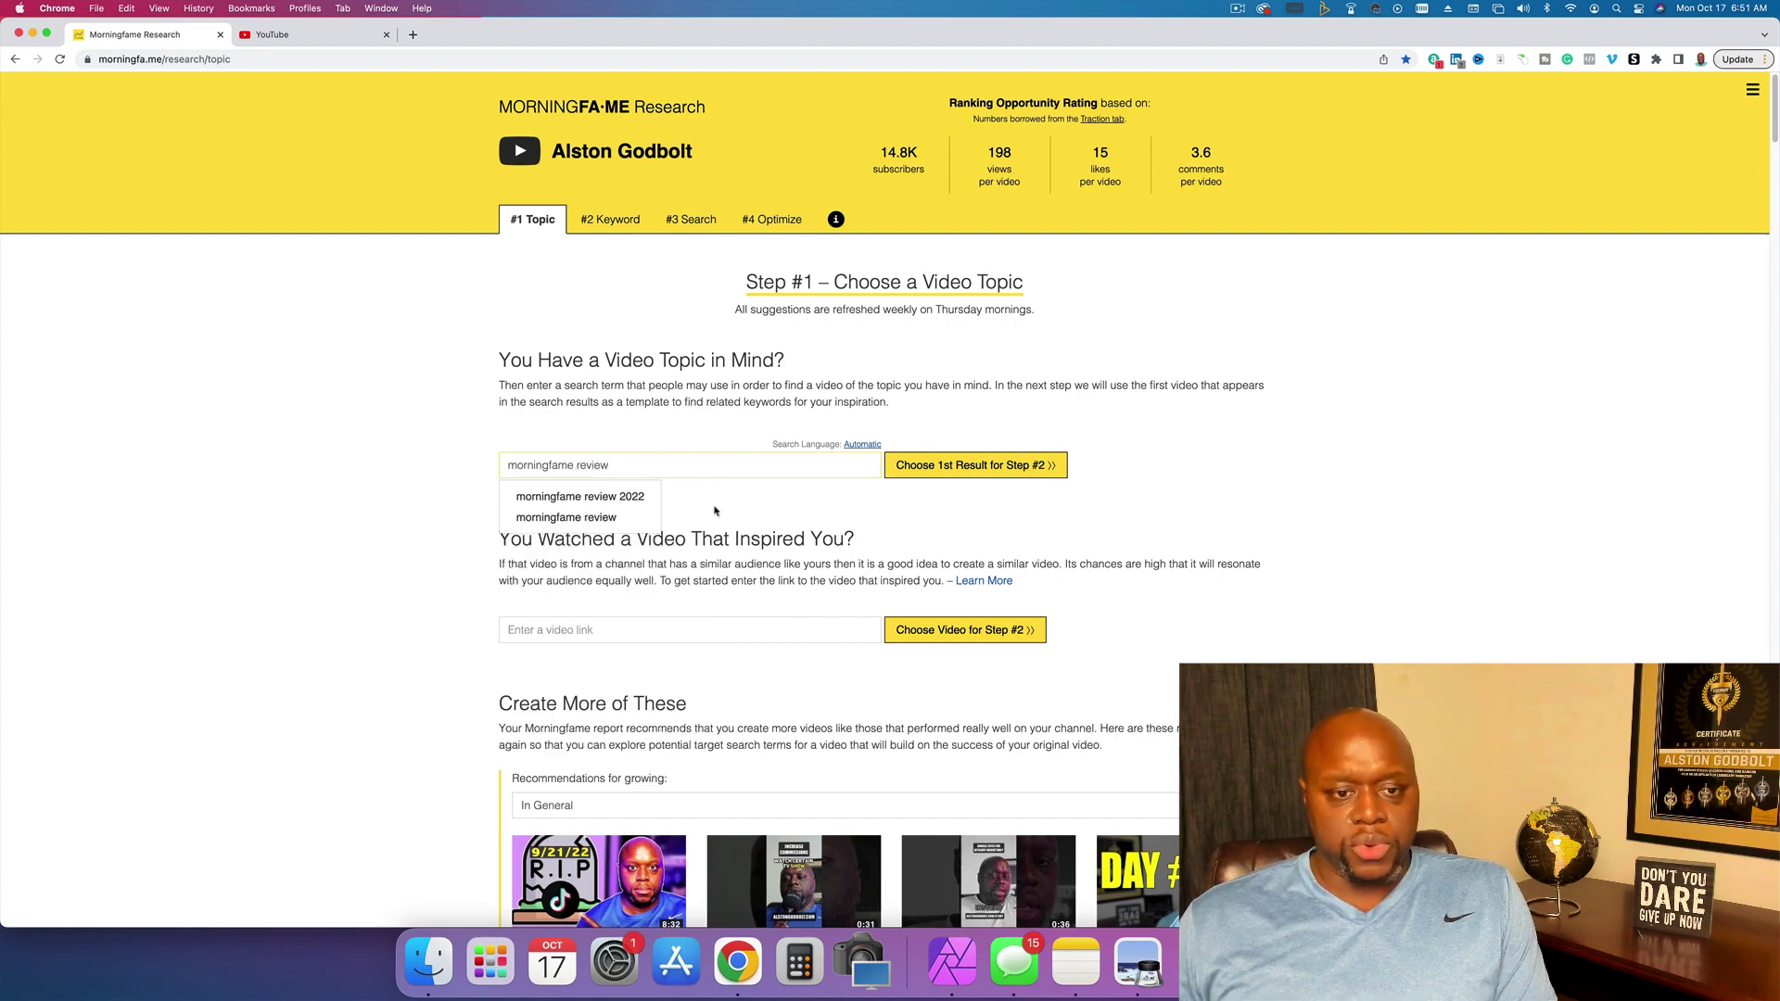
click(617, 498)
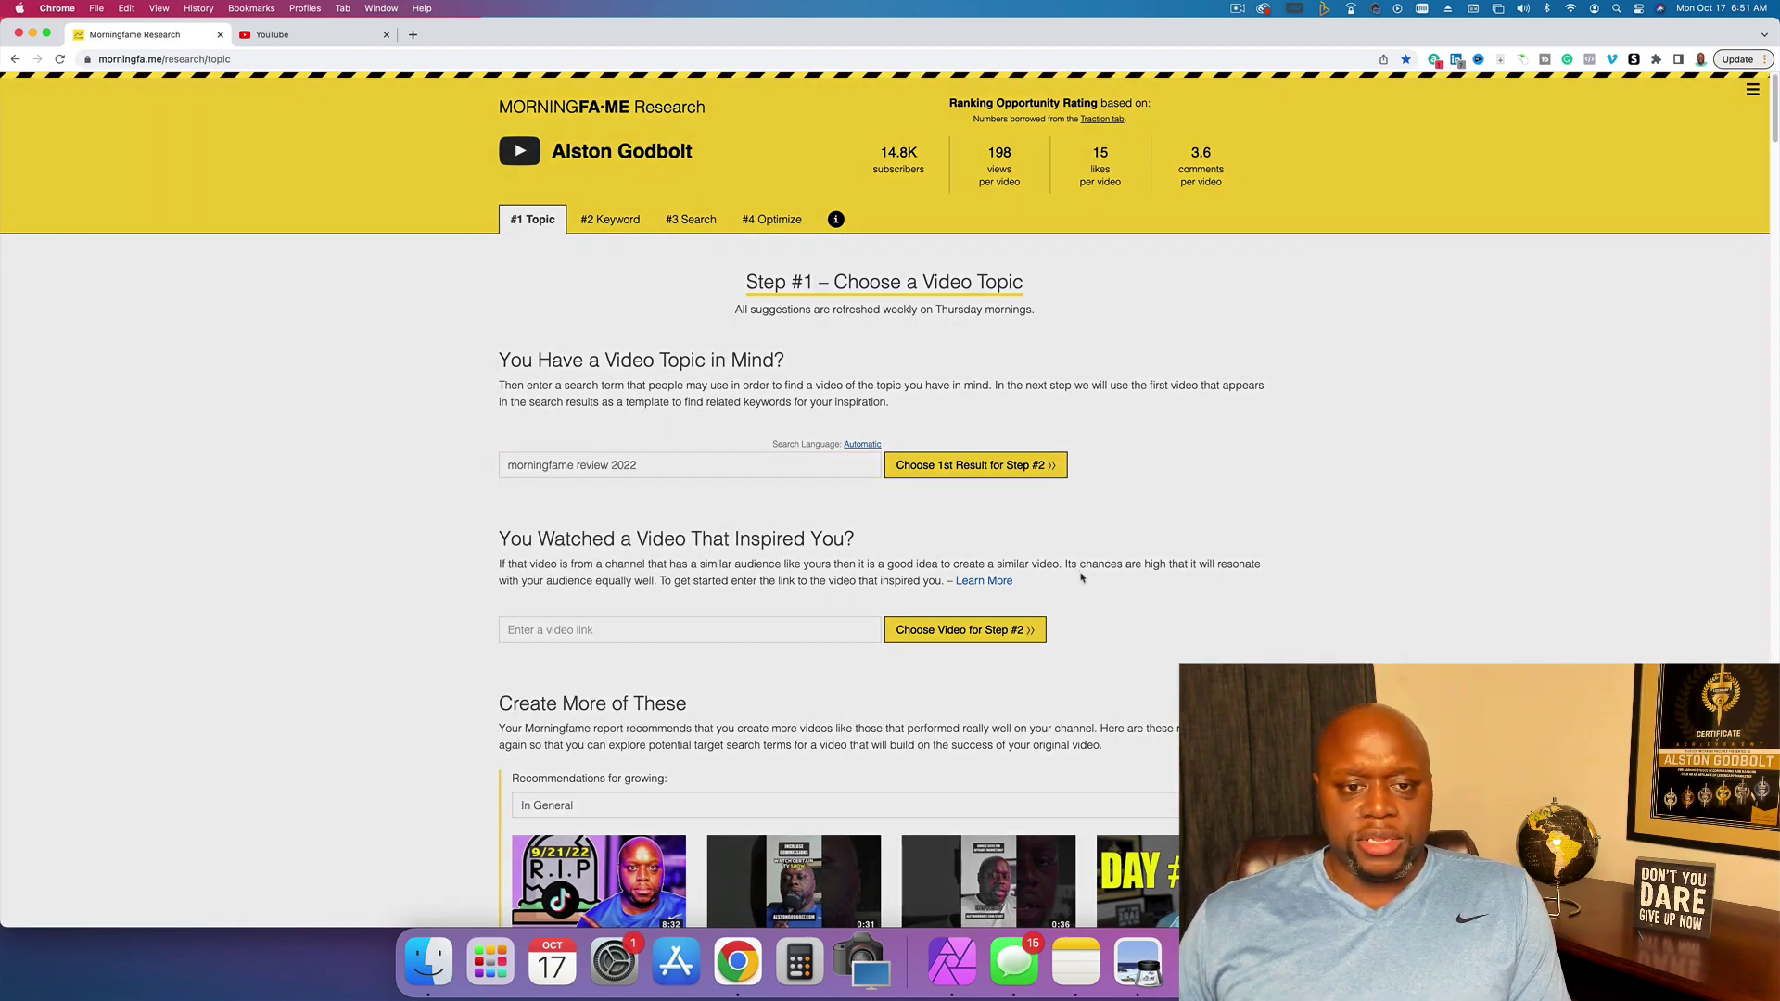
- Browse the Step #2 keyword ideas, then send 'morningfame review 2022' to Step #3
scroll(1081, 578, down, 2)
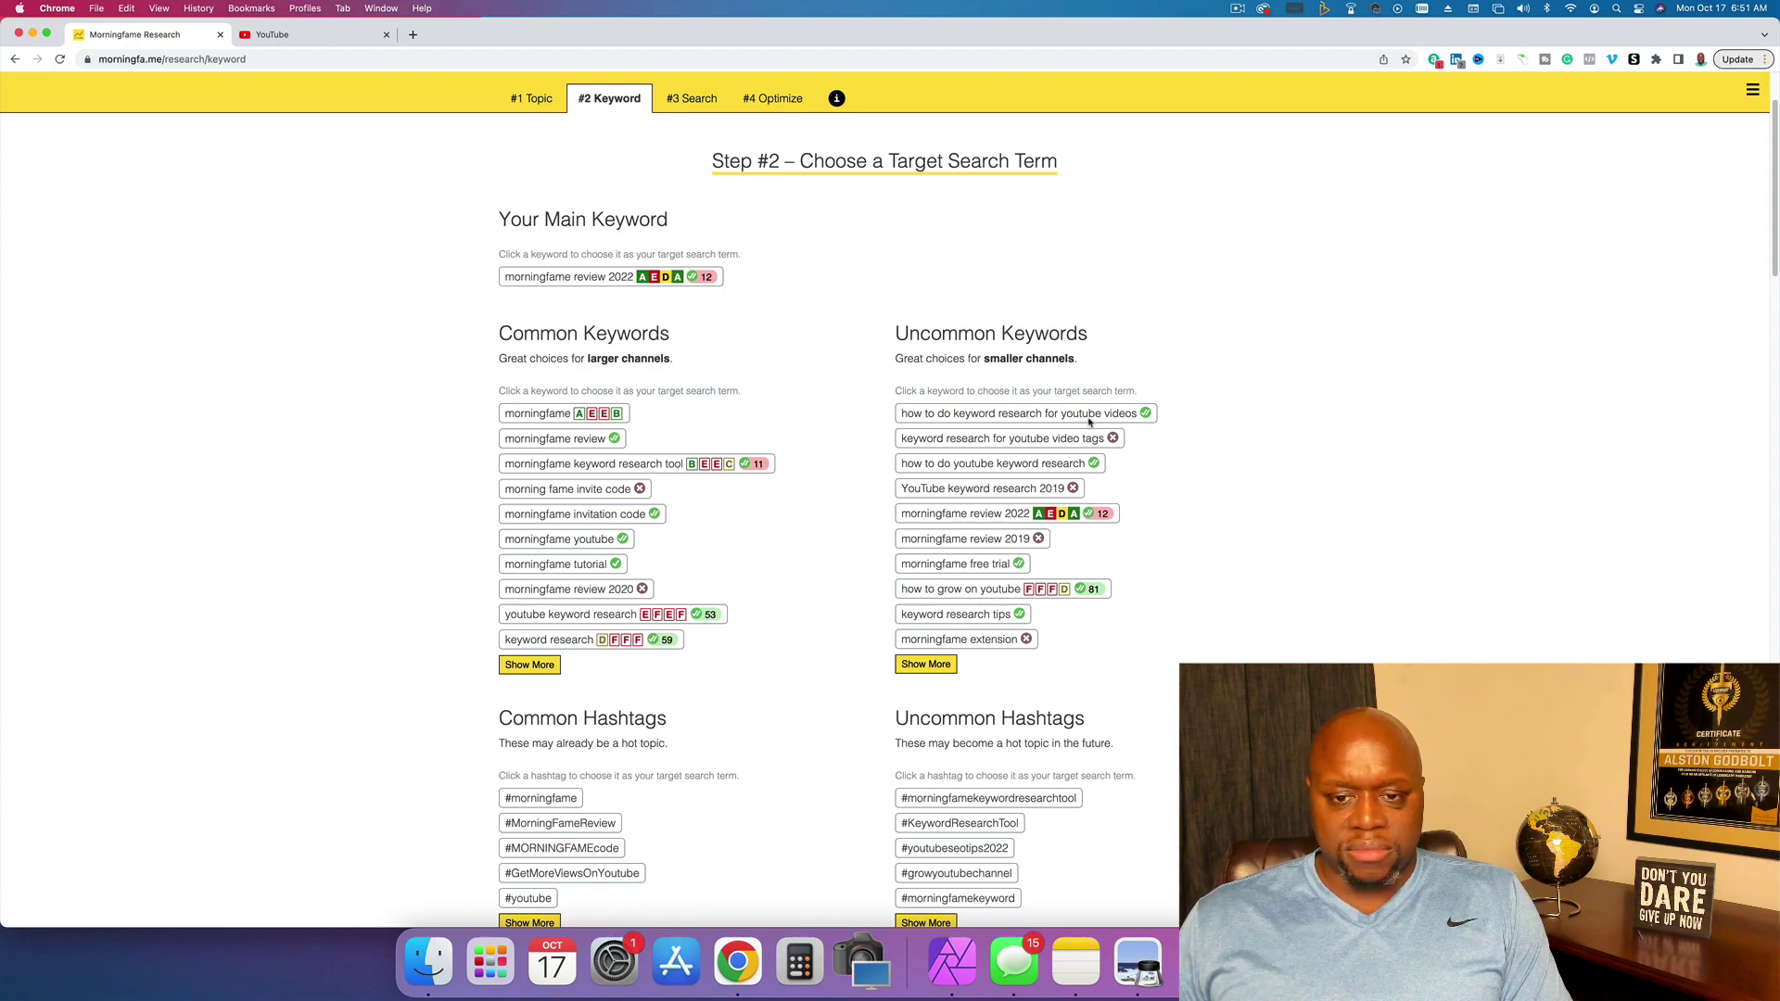
scroll(1317, 610, down, 3)
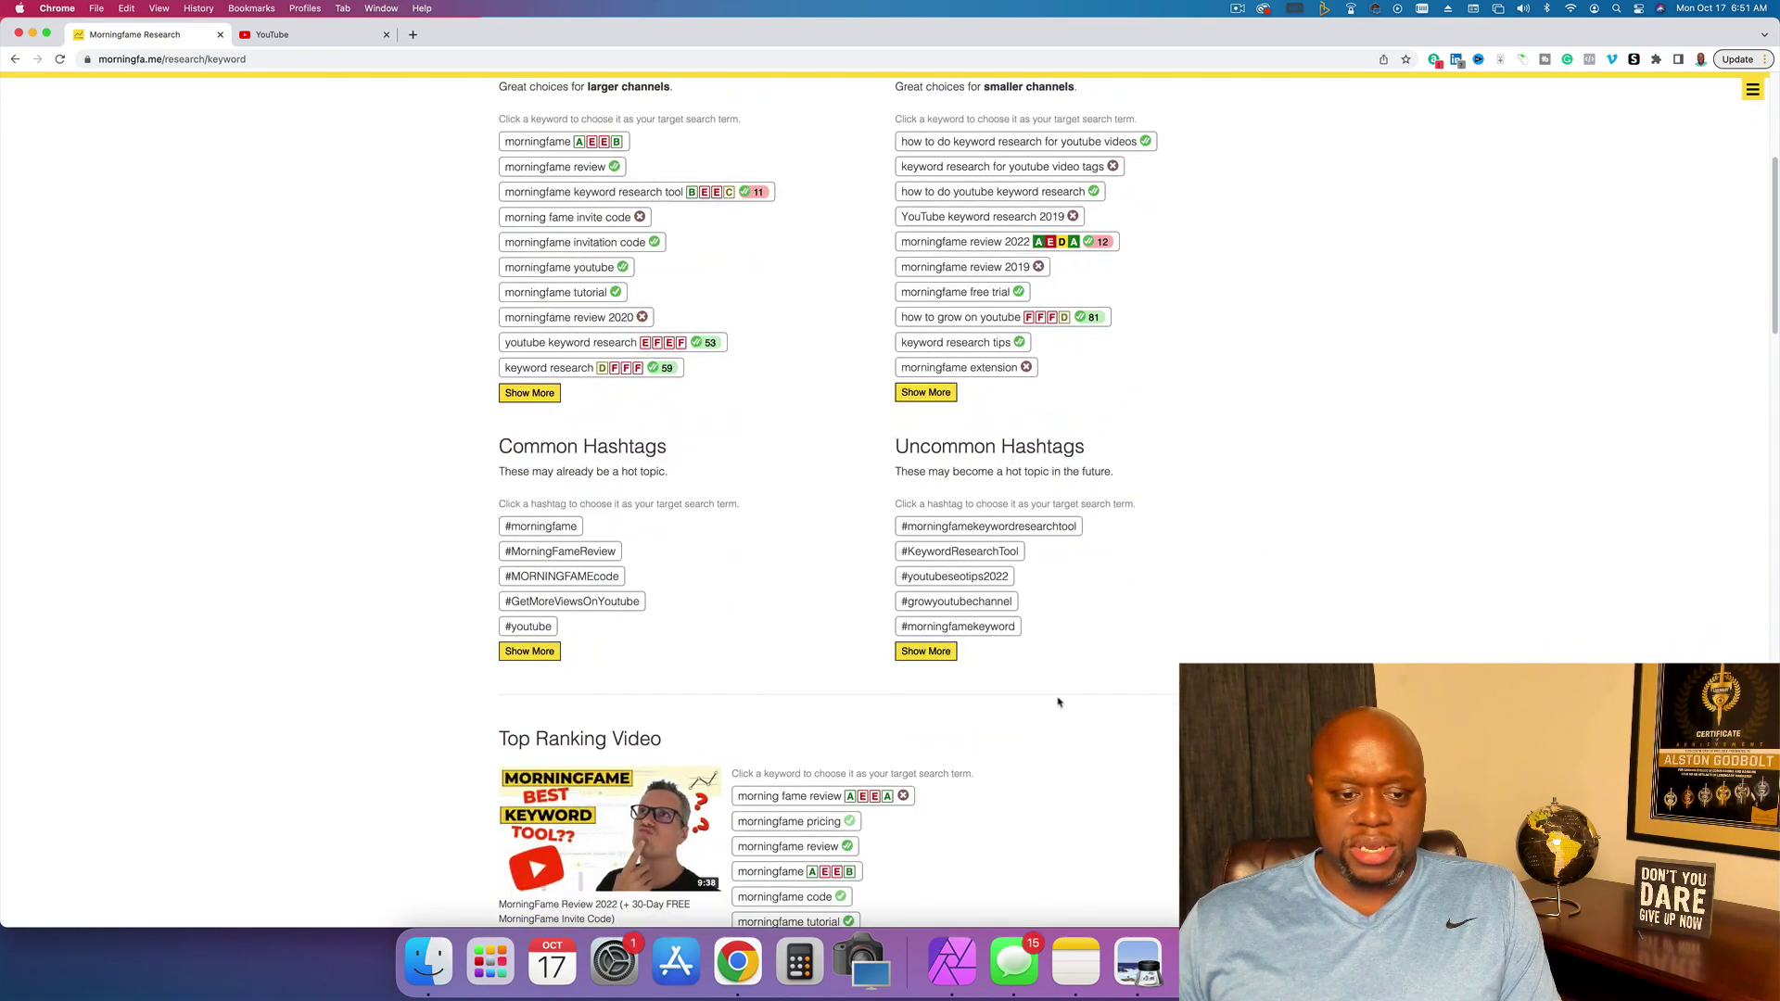
scroll(1059, 702, down, 3)
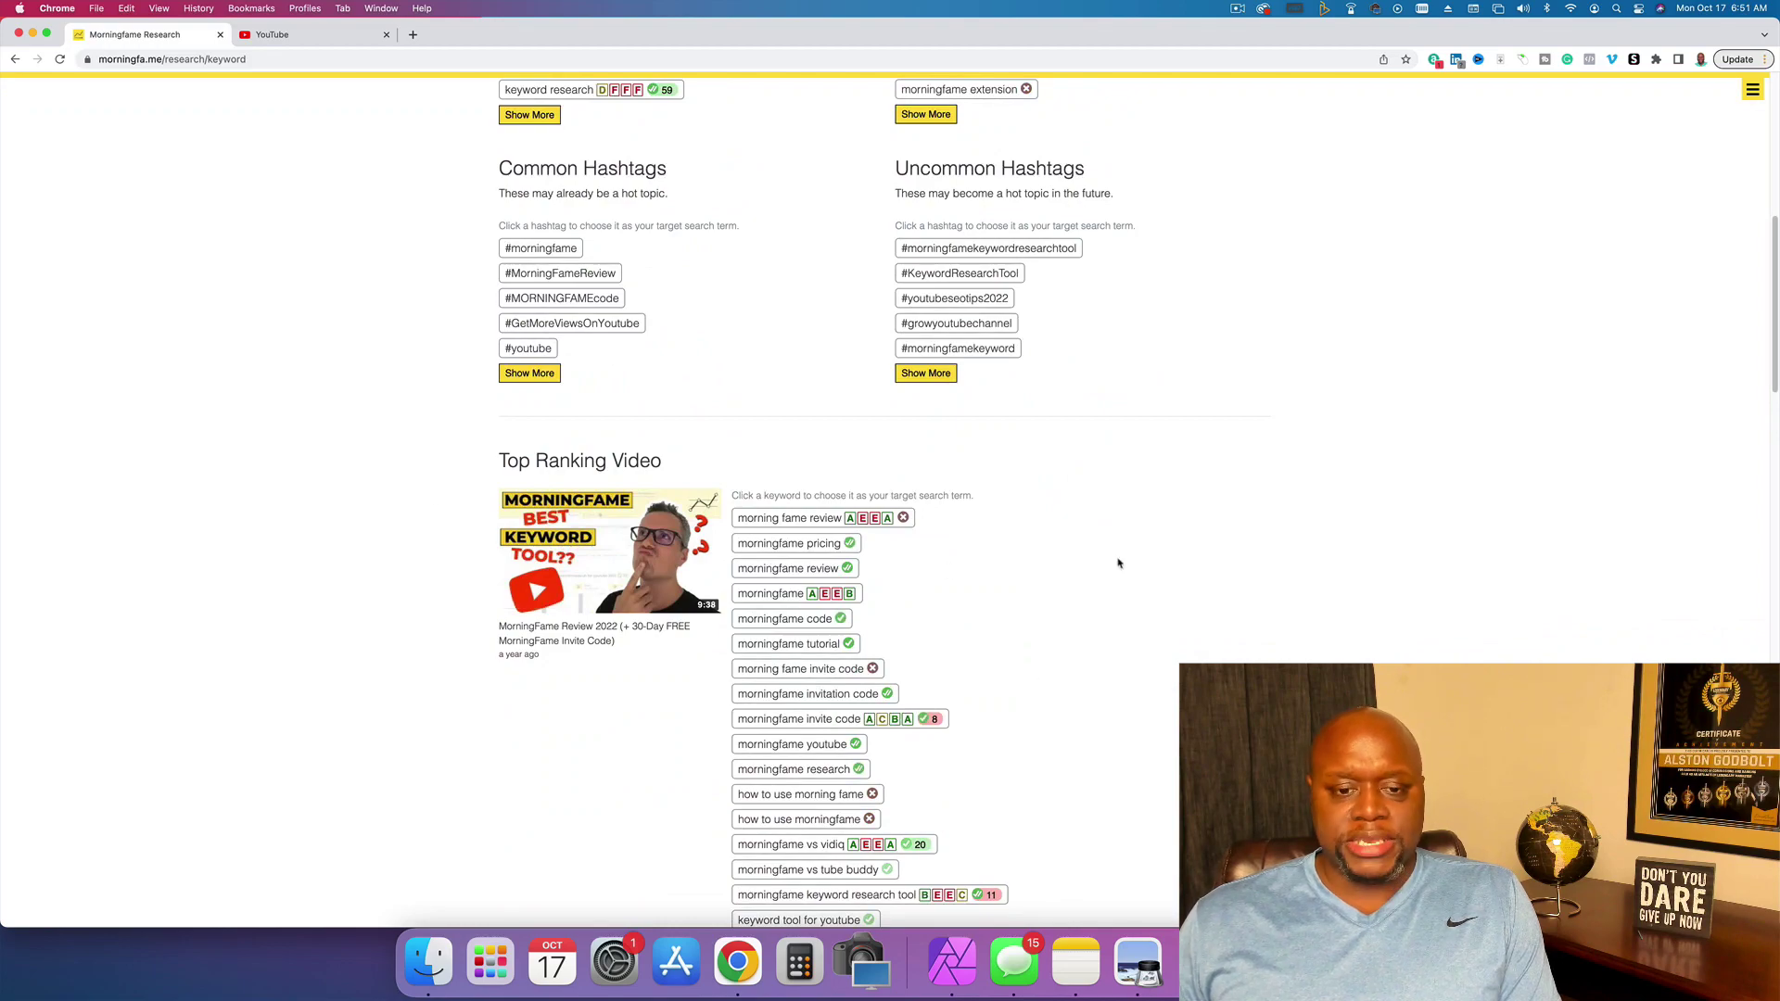
scroll(1145, 655, down, 3)
scroll(1144, 655, up, 10)
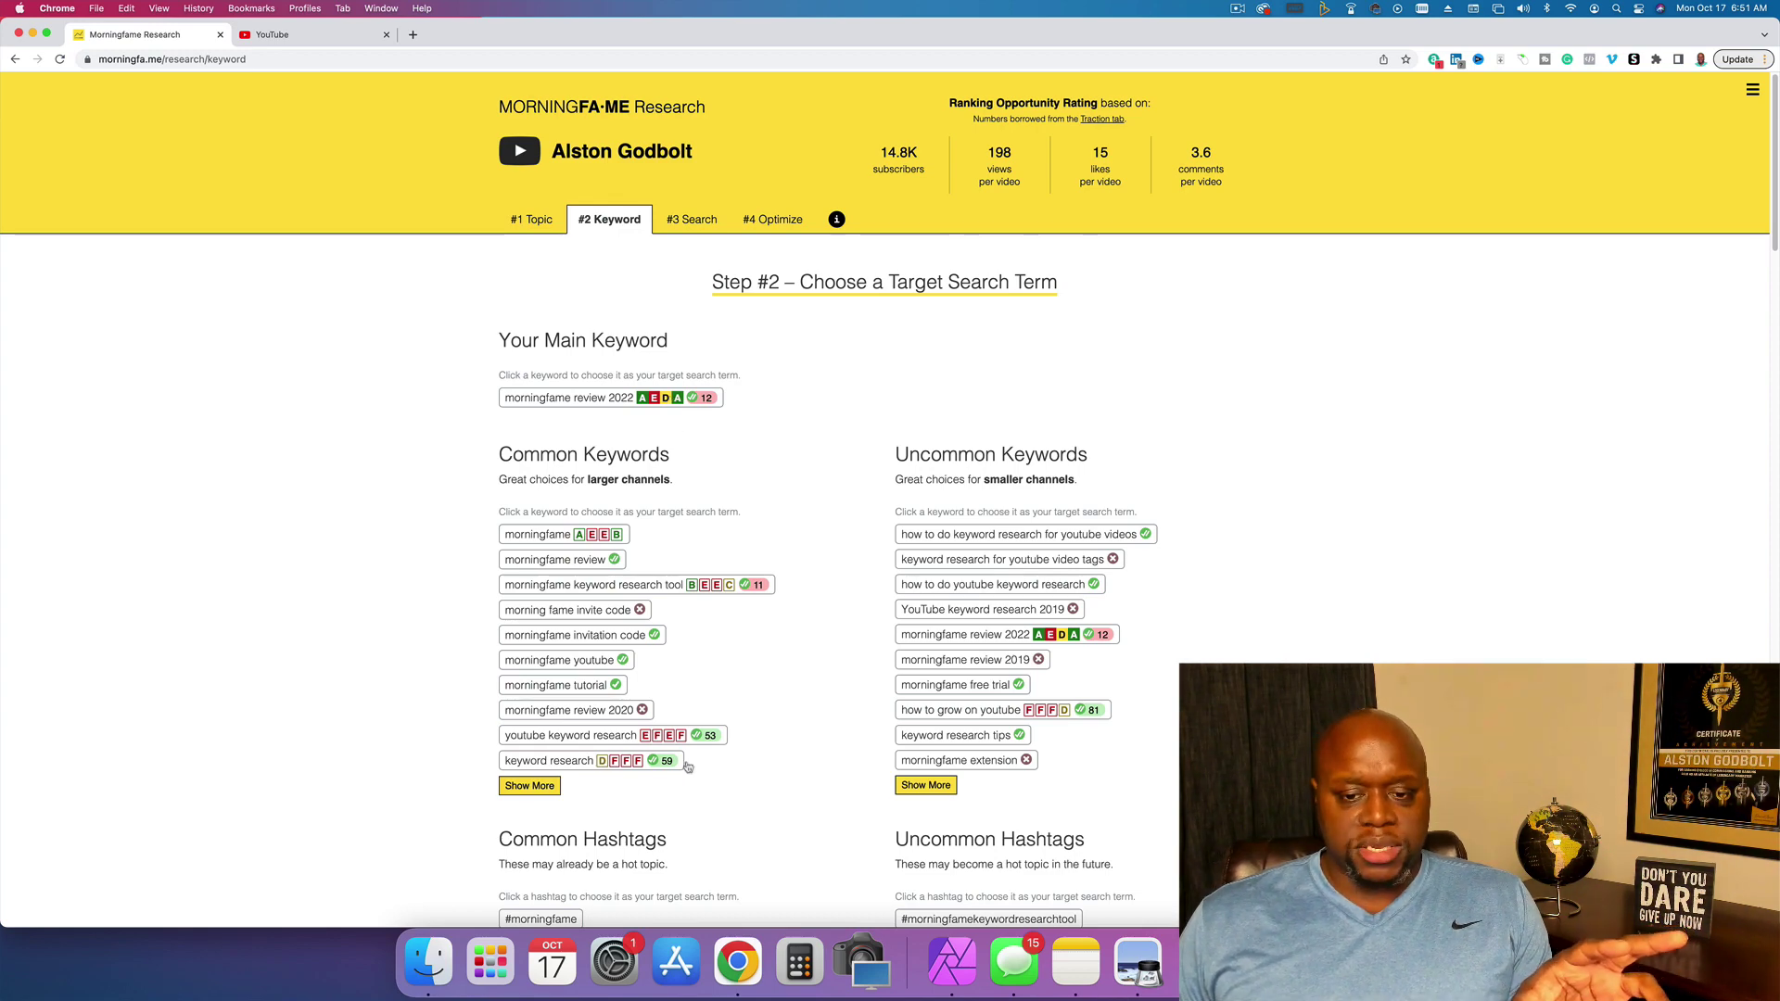
click(561, 399)
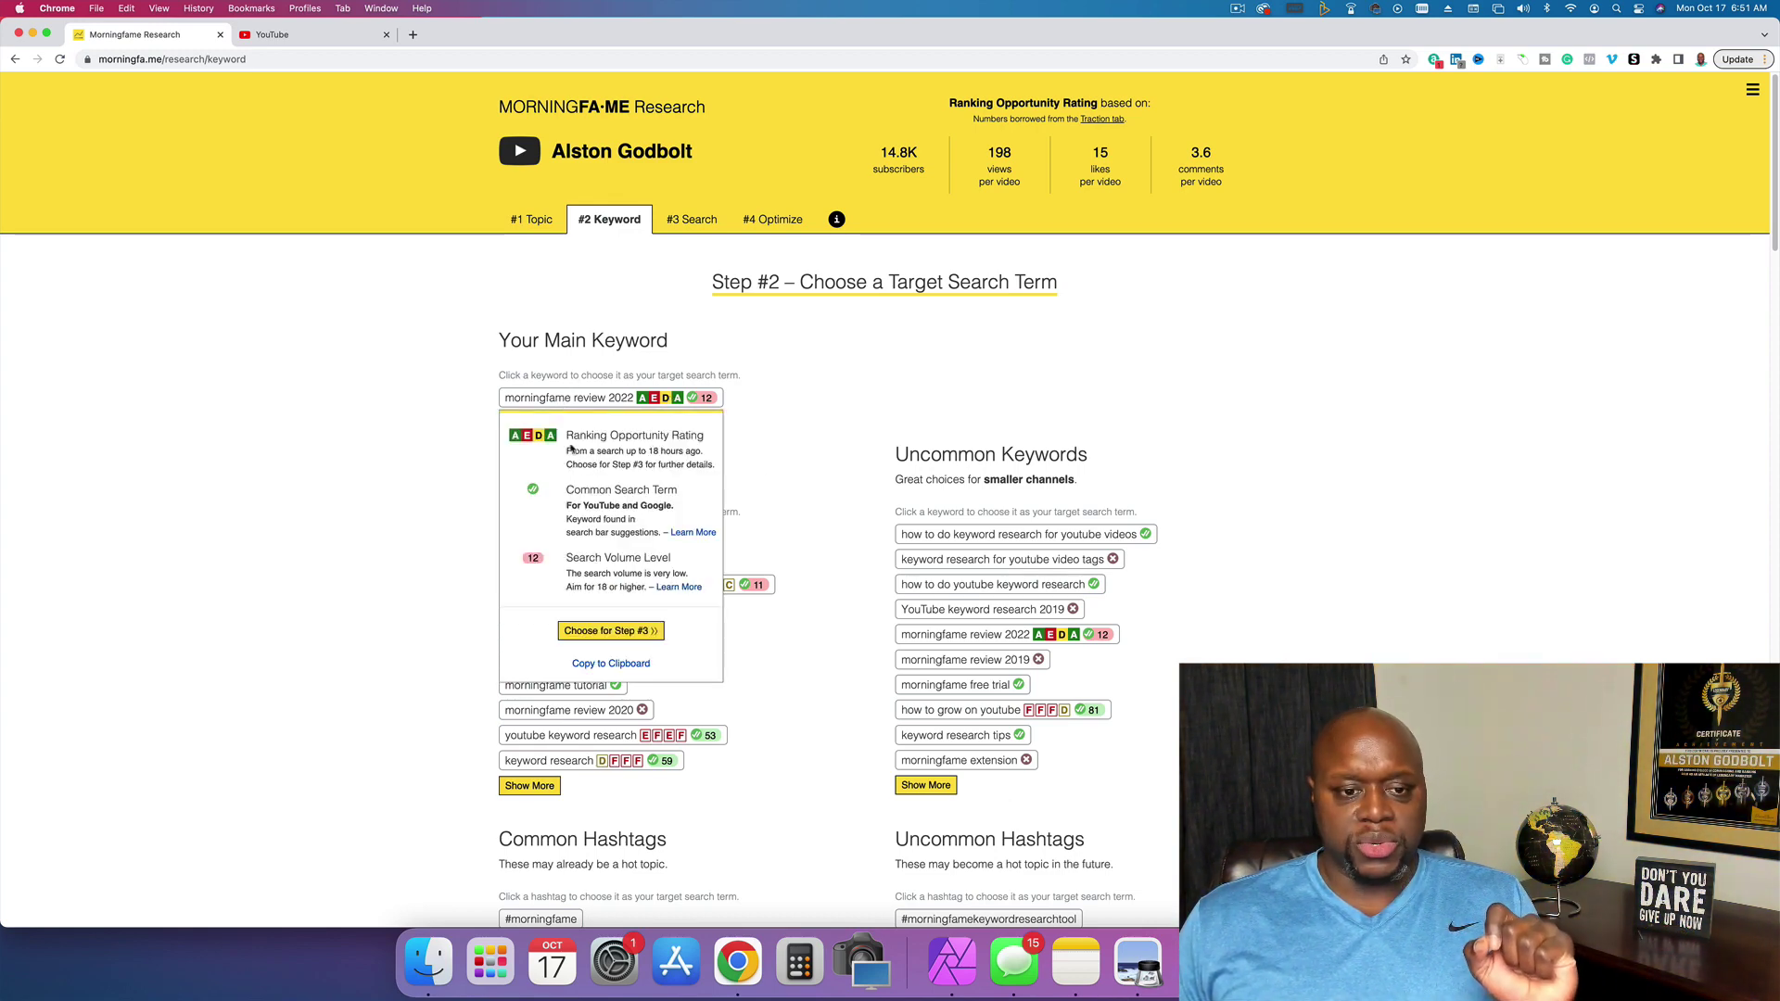
click(626, 630)
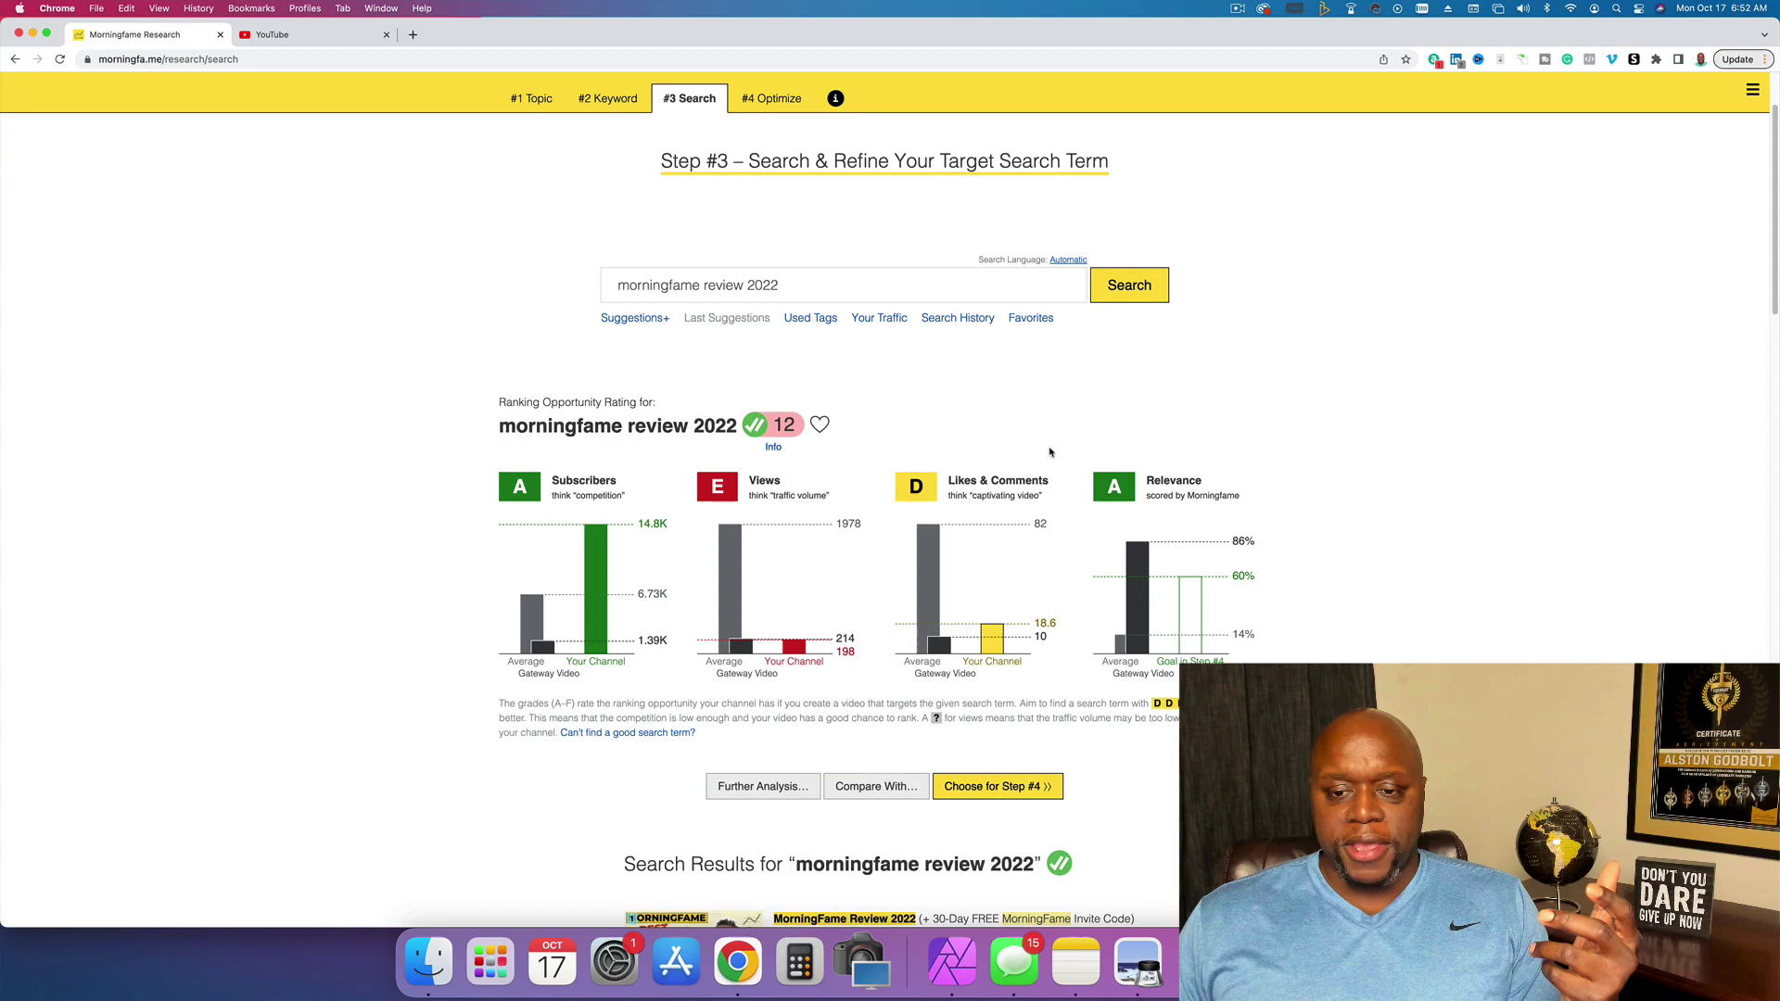
- Review the ranked YouTube search results for 'morningfame review 2022' and return to the ratings
scroll(1349, 594, down, 5)
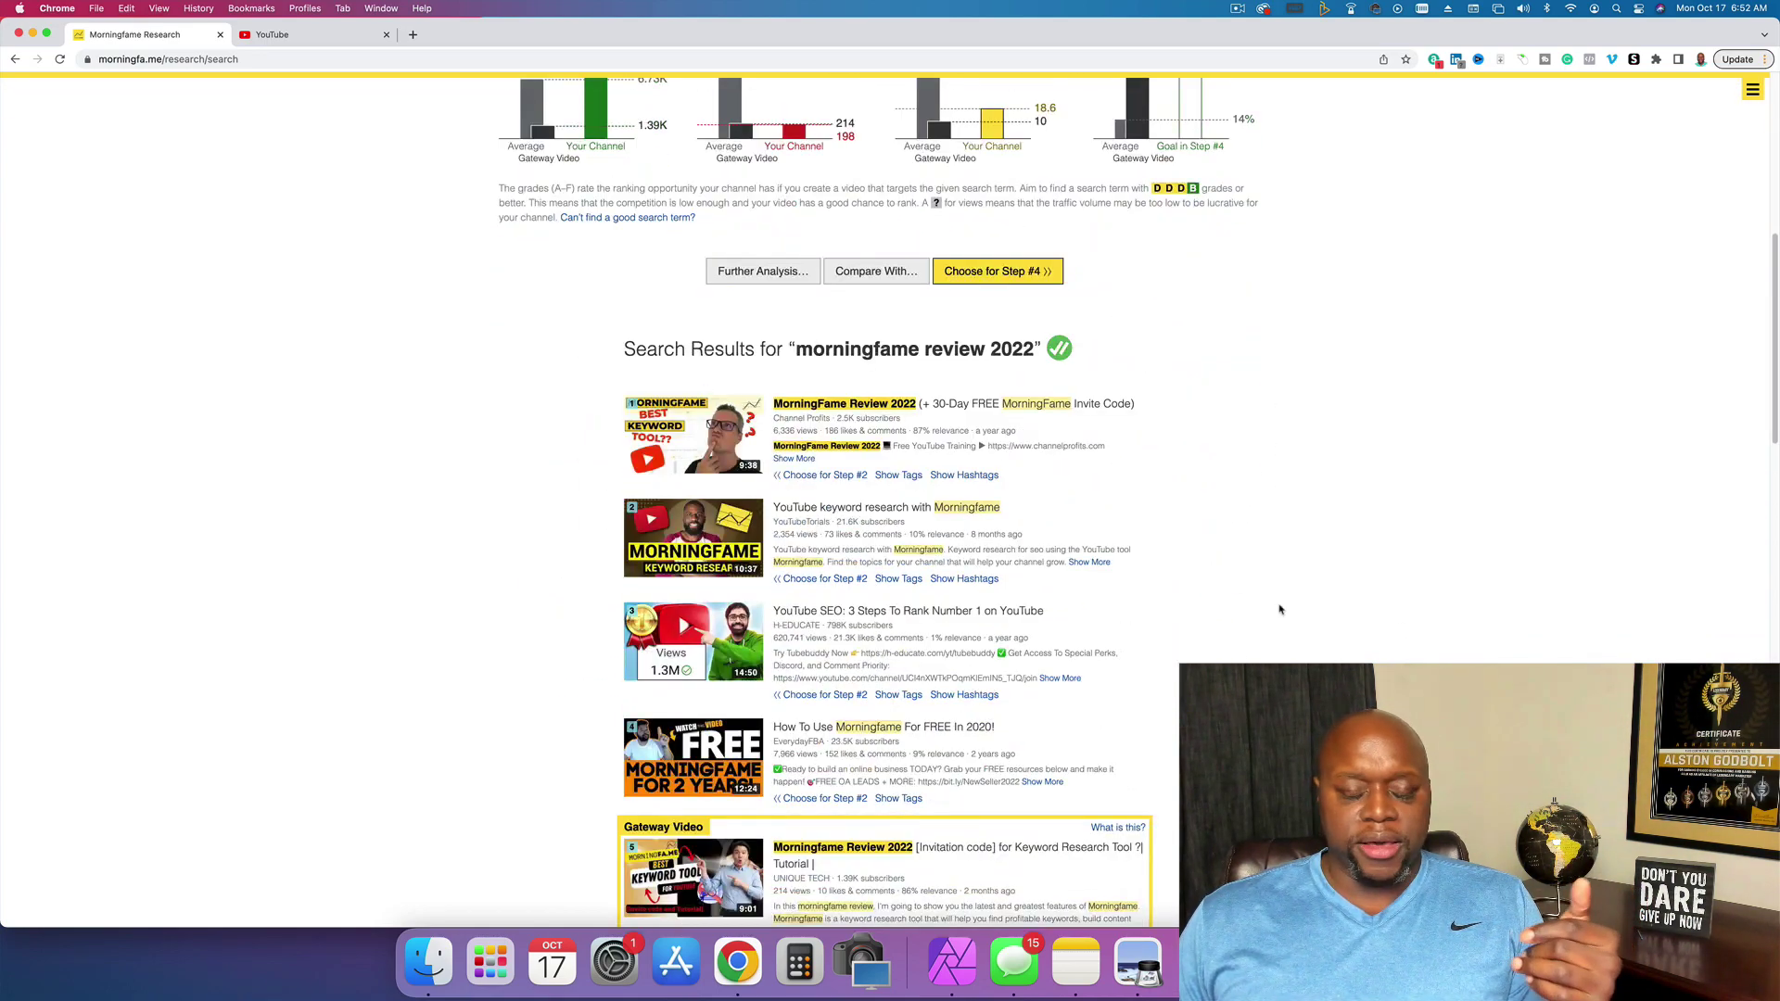
scroll(1453, 635, down, 1)
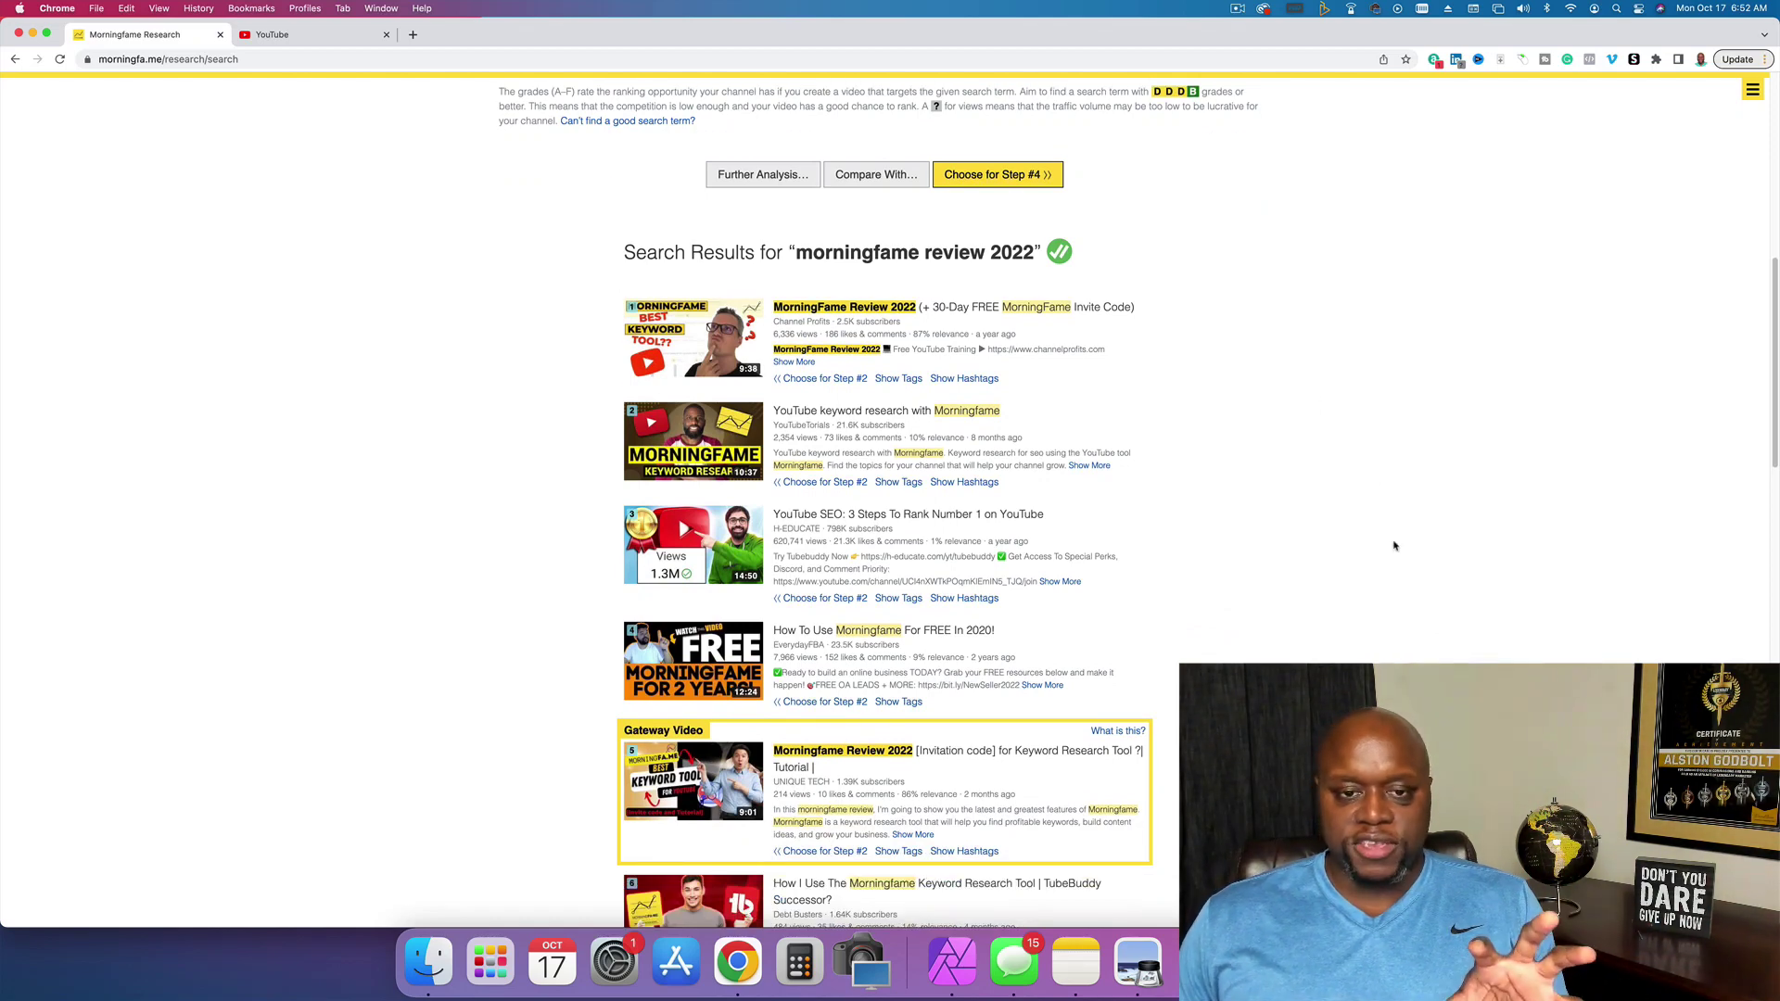
scroll(1394, 544, down, 2)
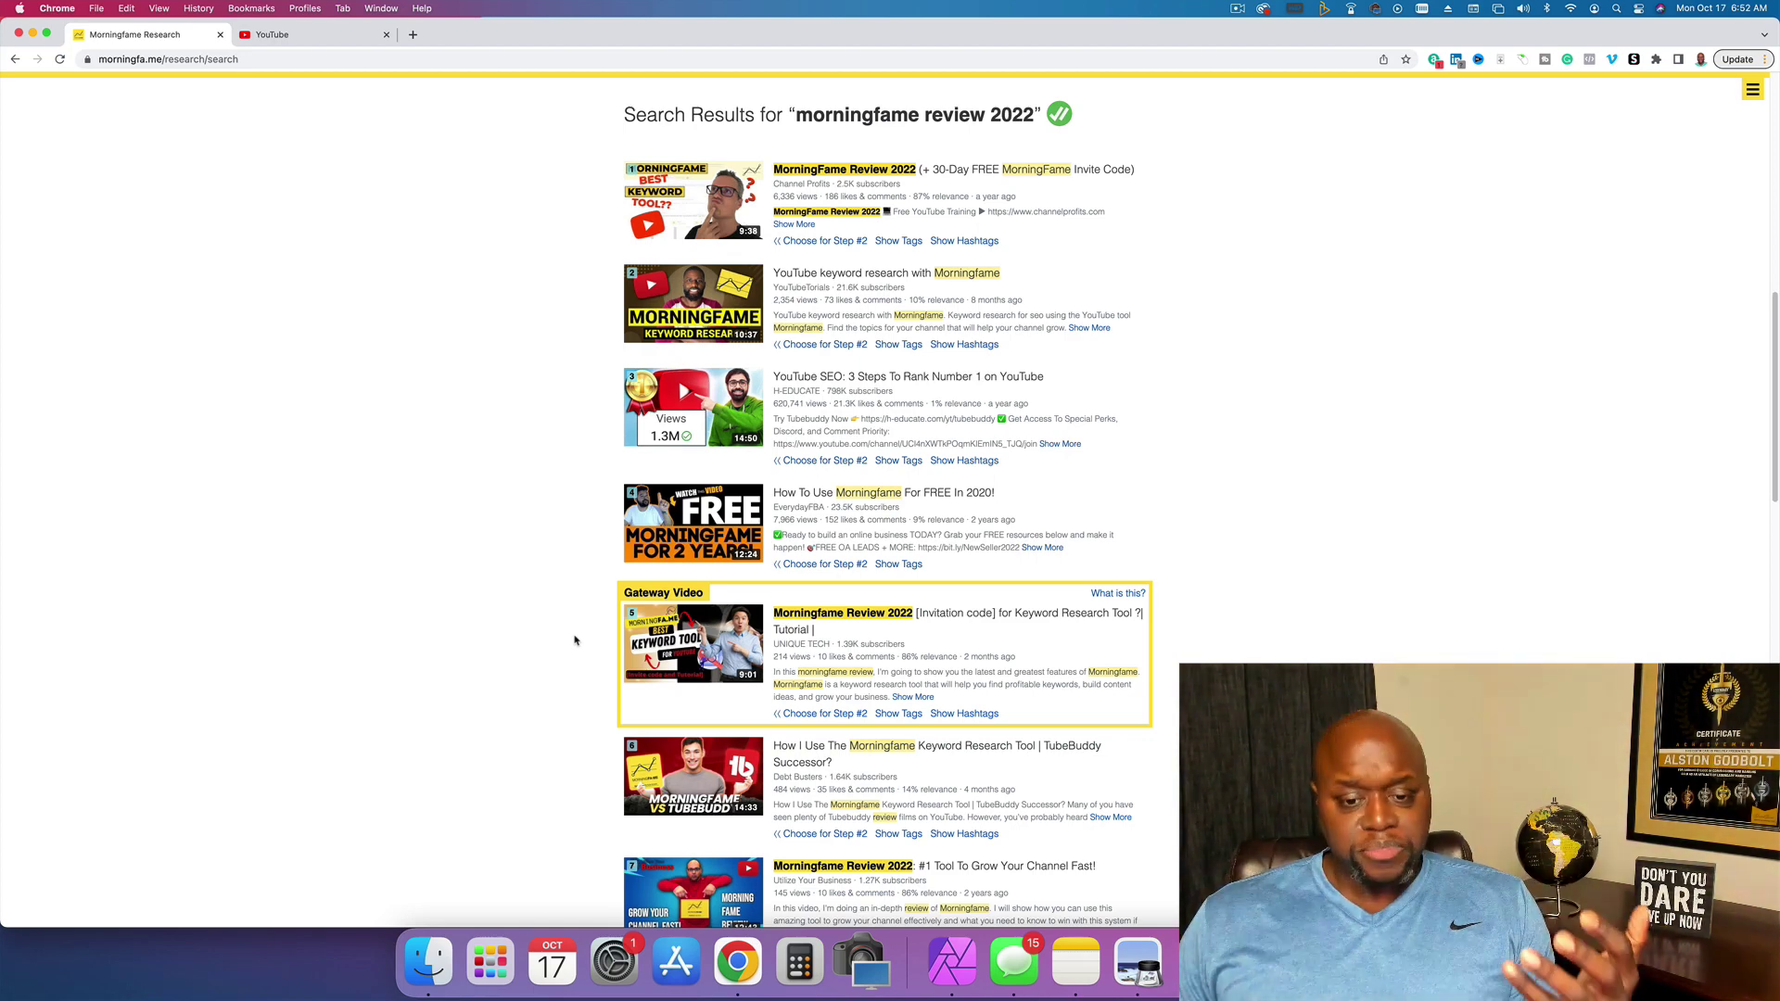
scroll(575, 639, down, 3)
scroll(575, 640, down, 15)
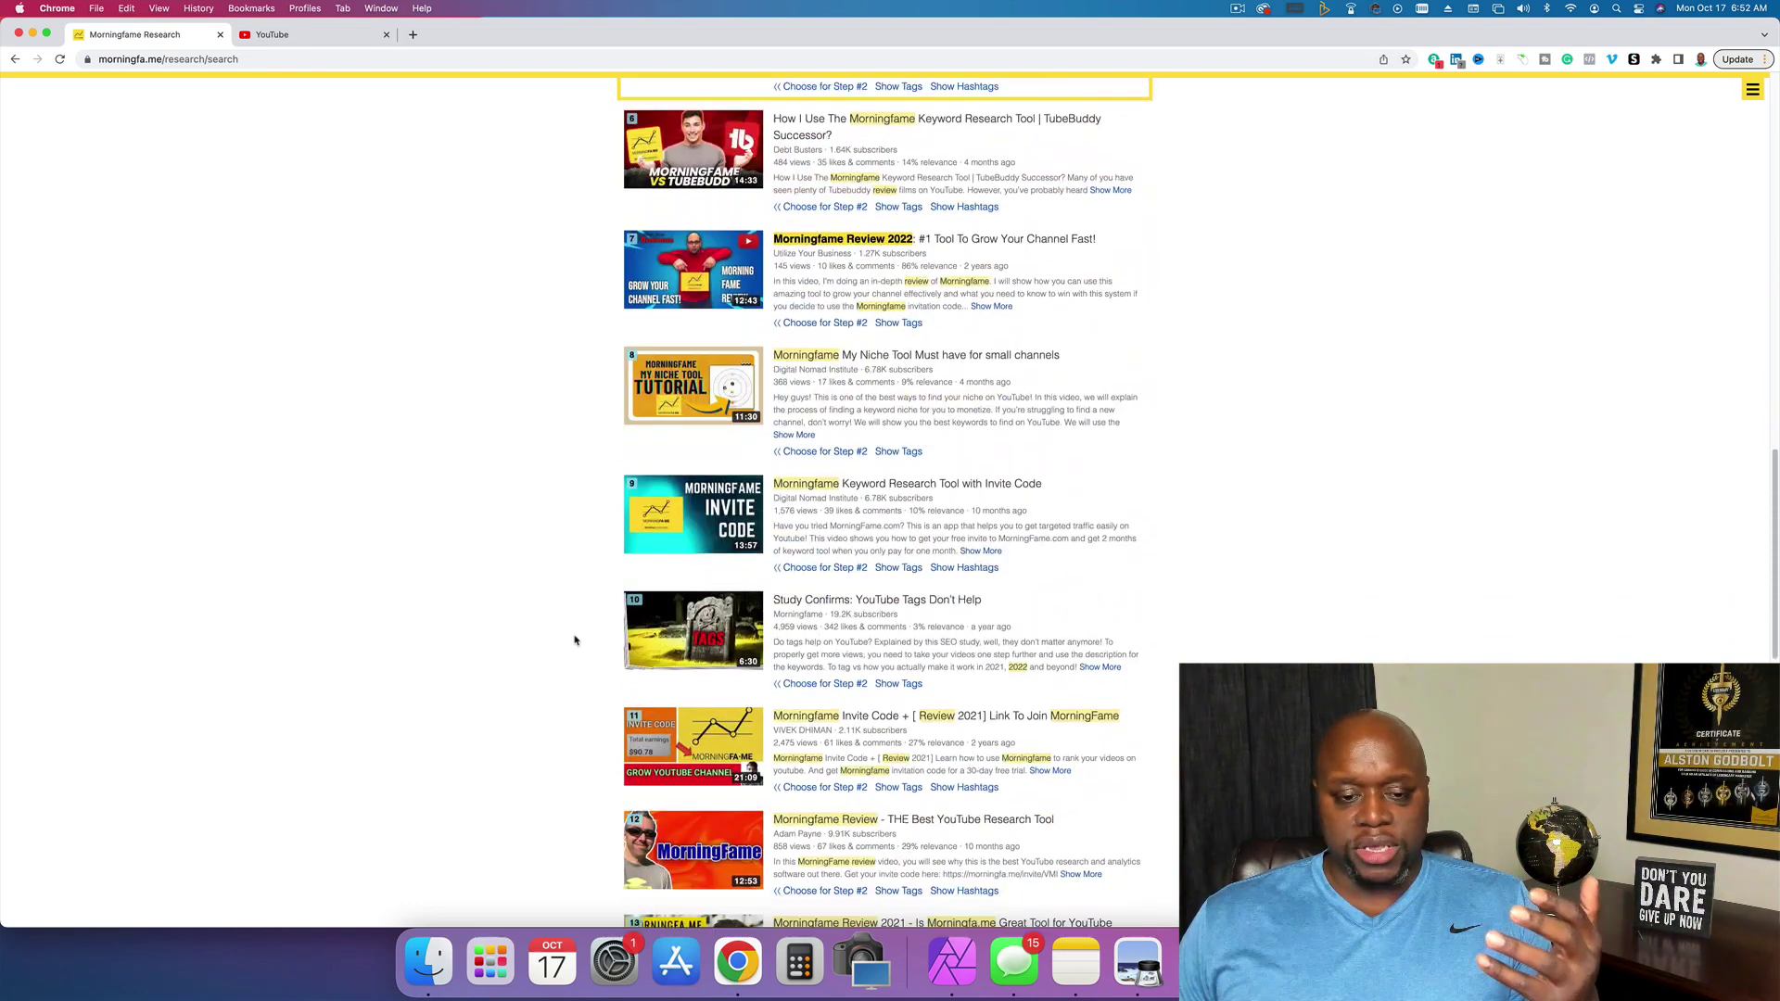
scroll(575, 640, down, 4)
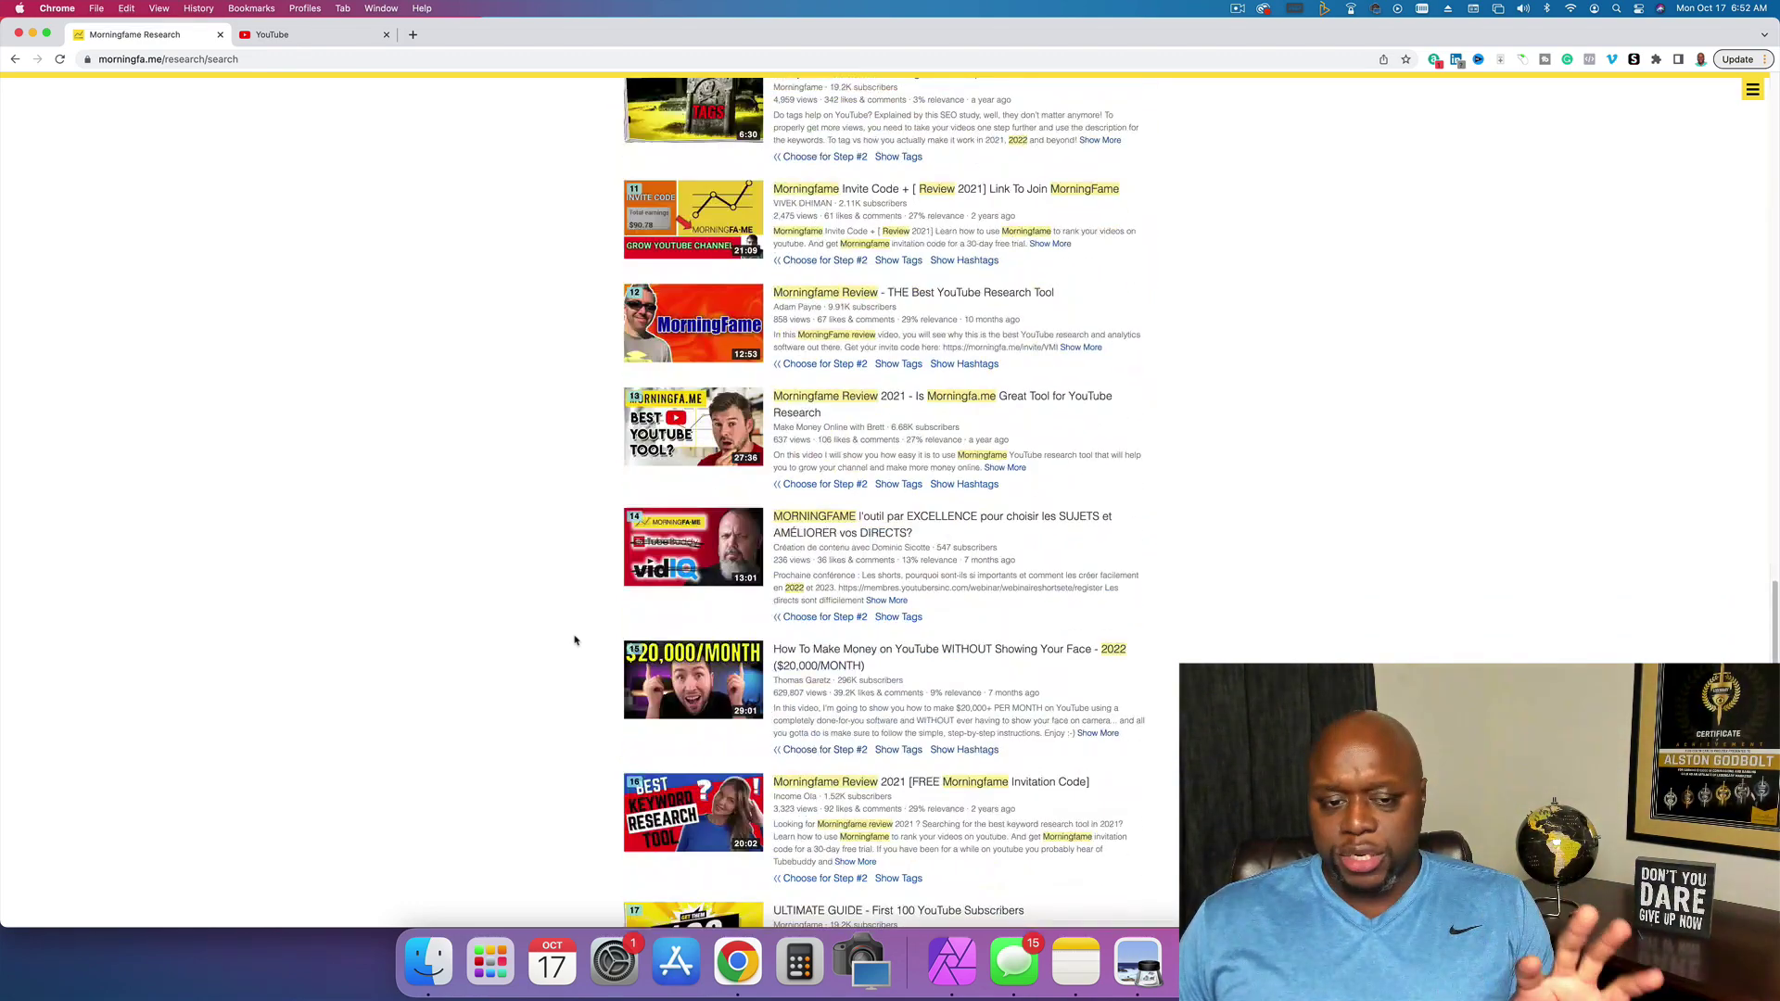
scroll(575, 640, down, 2)
scroll(575, 640, up, 4)
scroll(575, 640, up, 3)
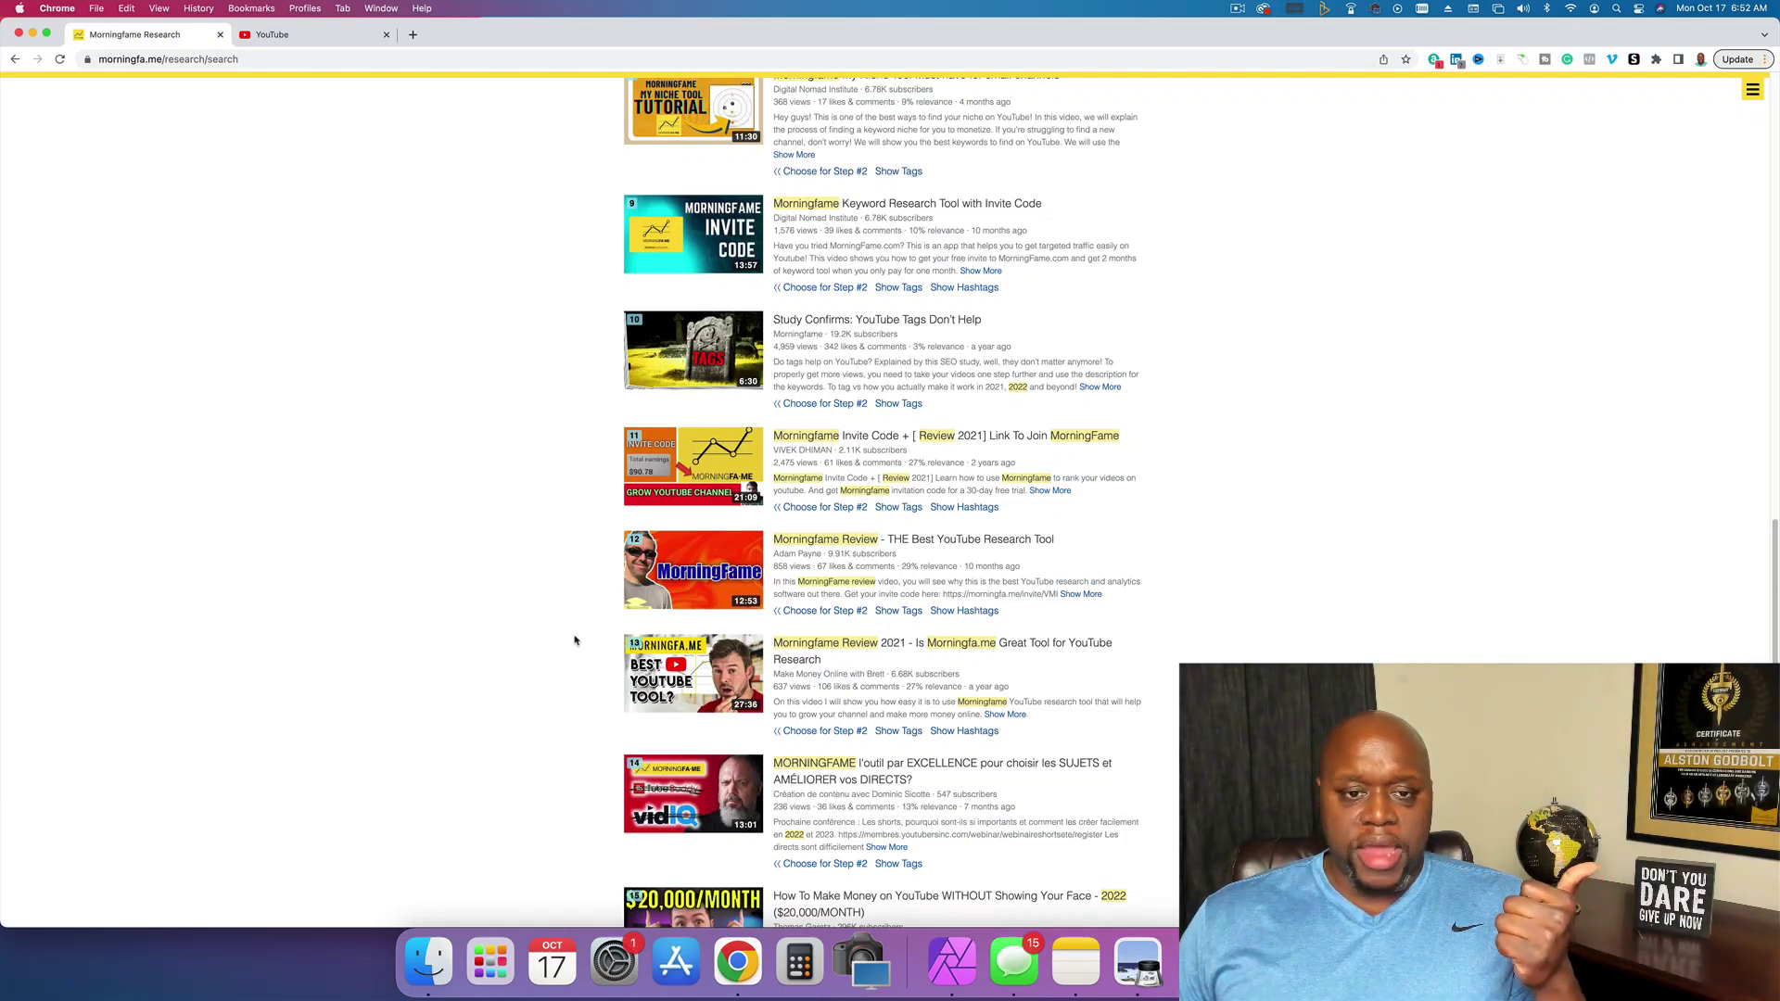
scroll(575, 640, up, 6)
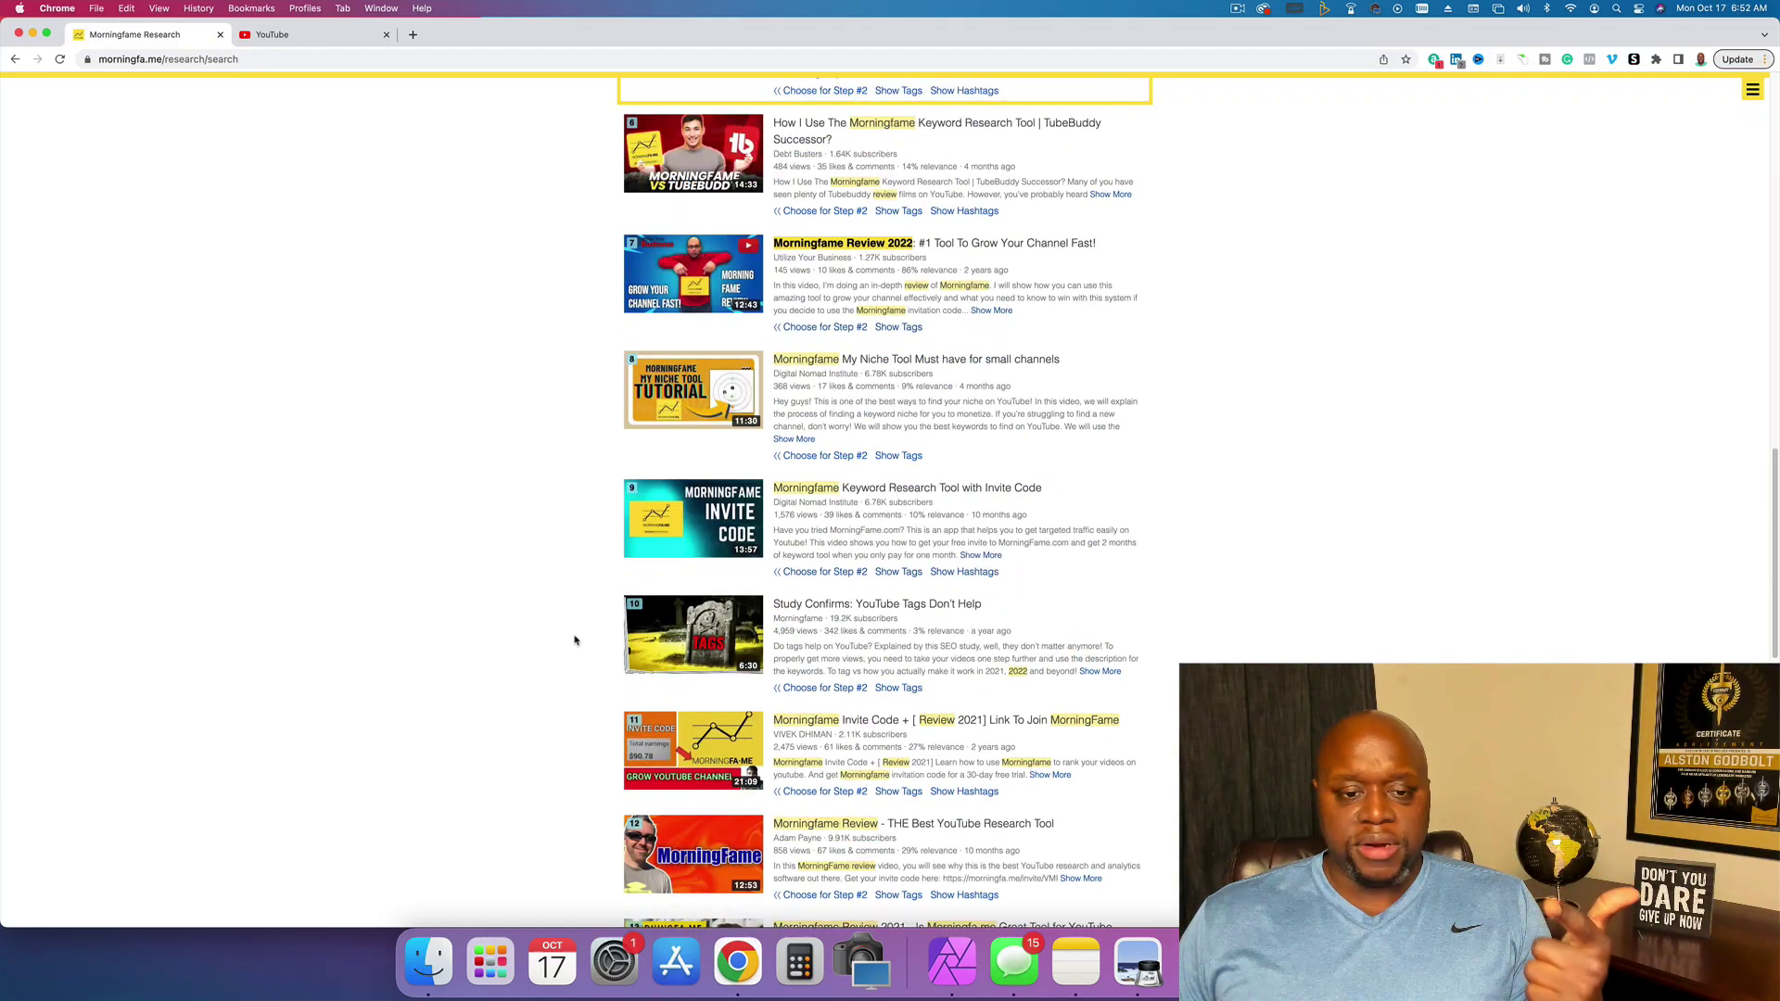
scroll(575, 639, up, 6)
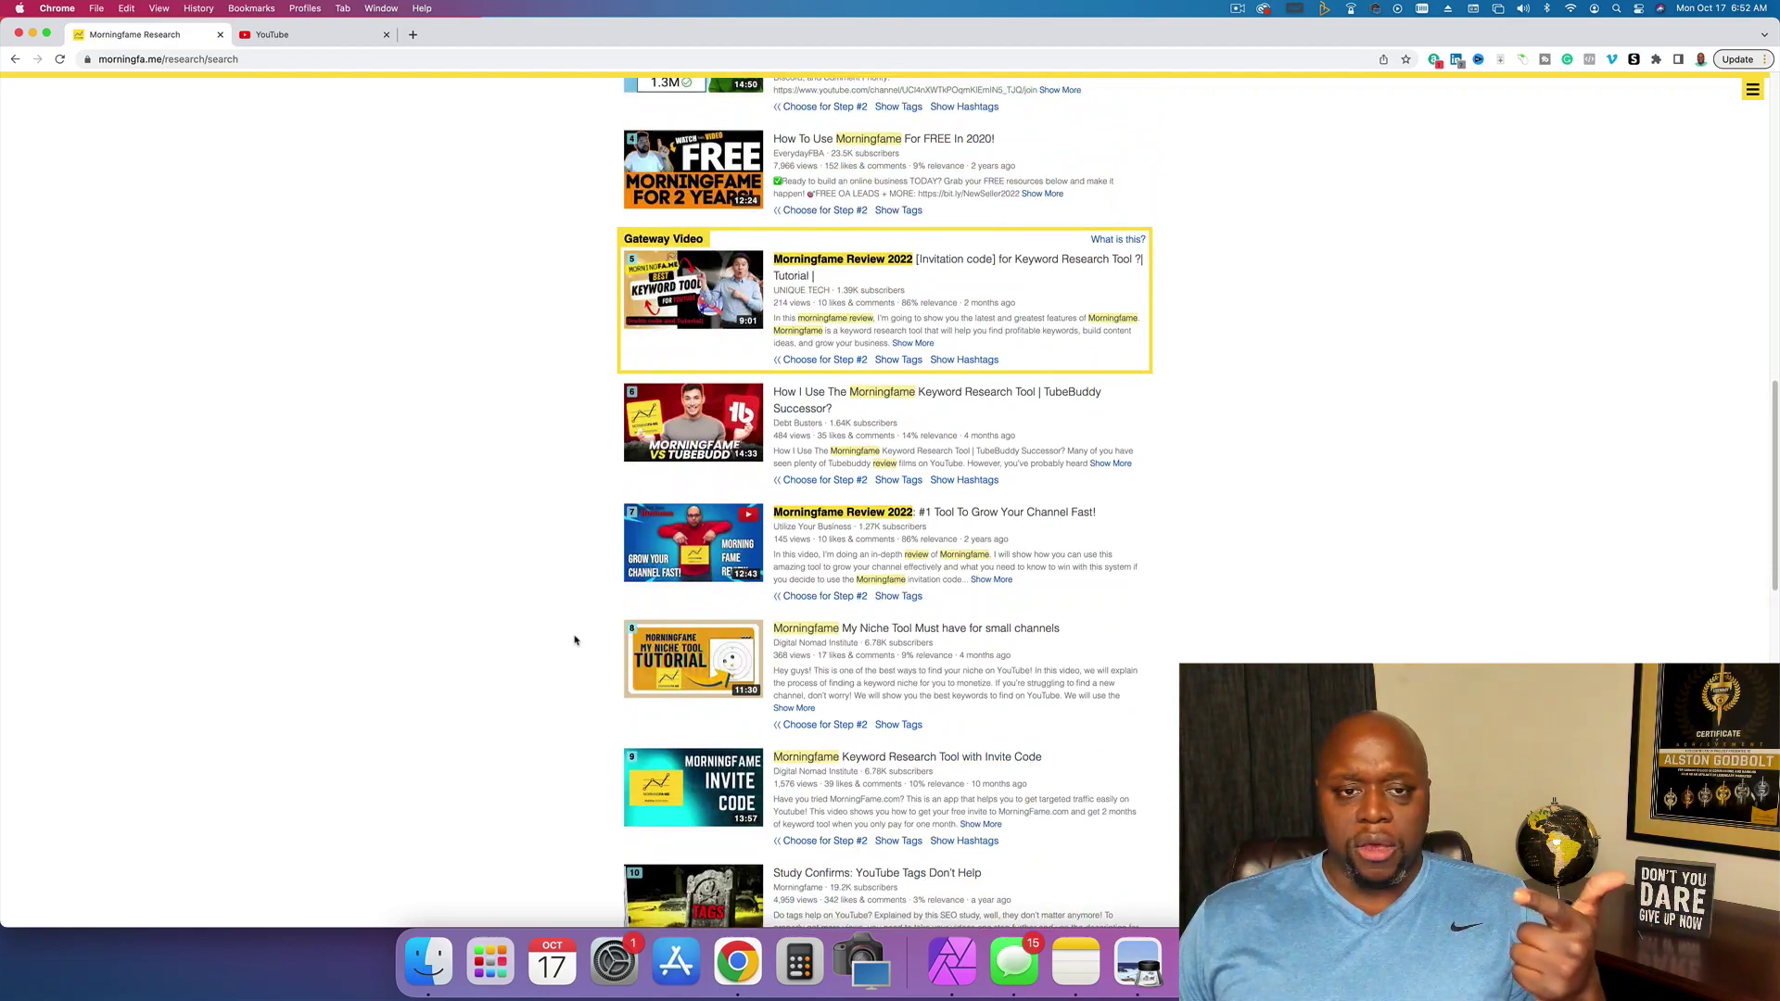
scroll(575, 640, up, 15)
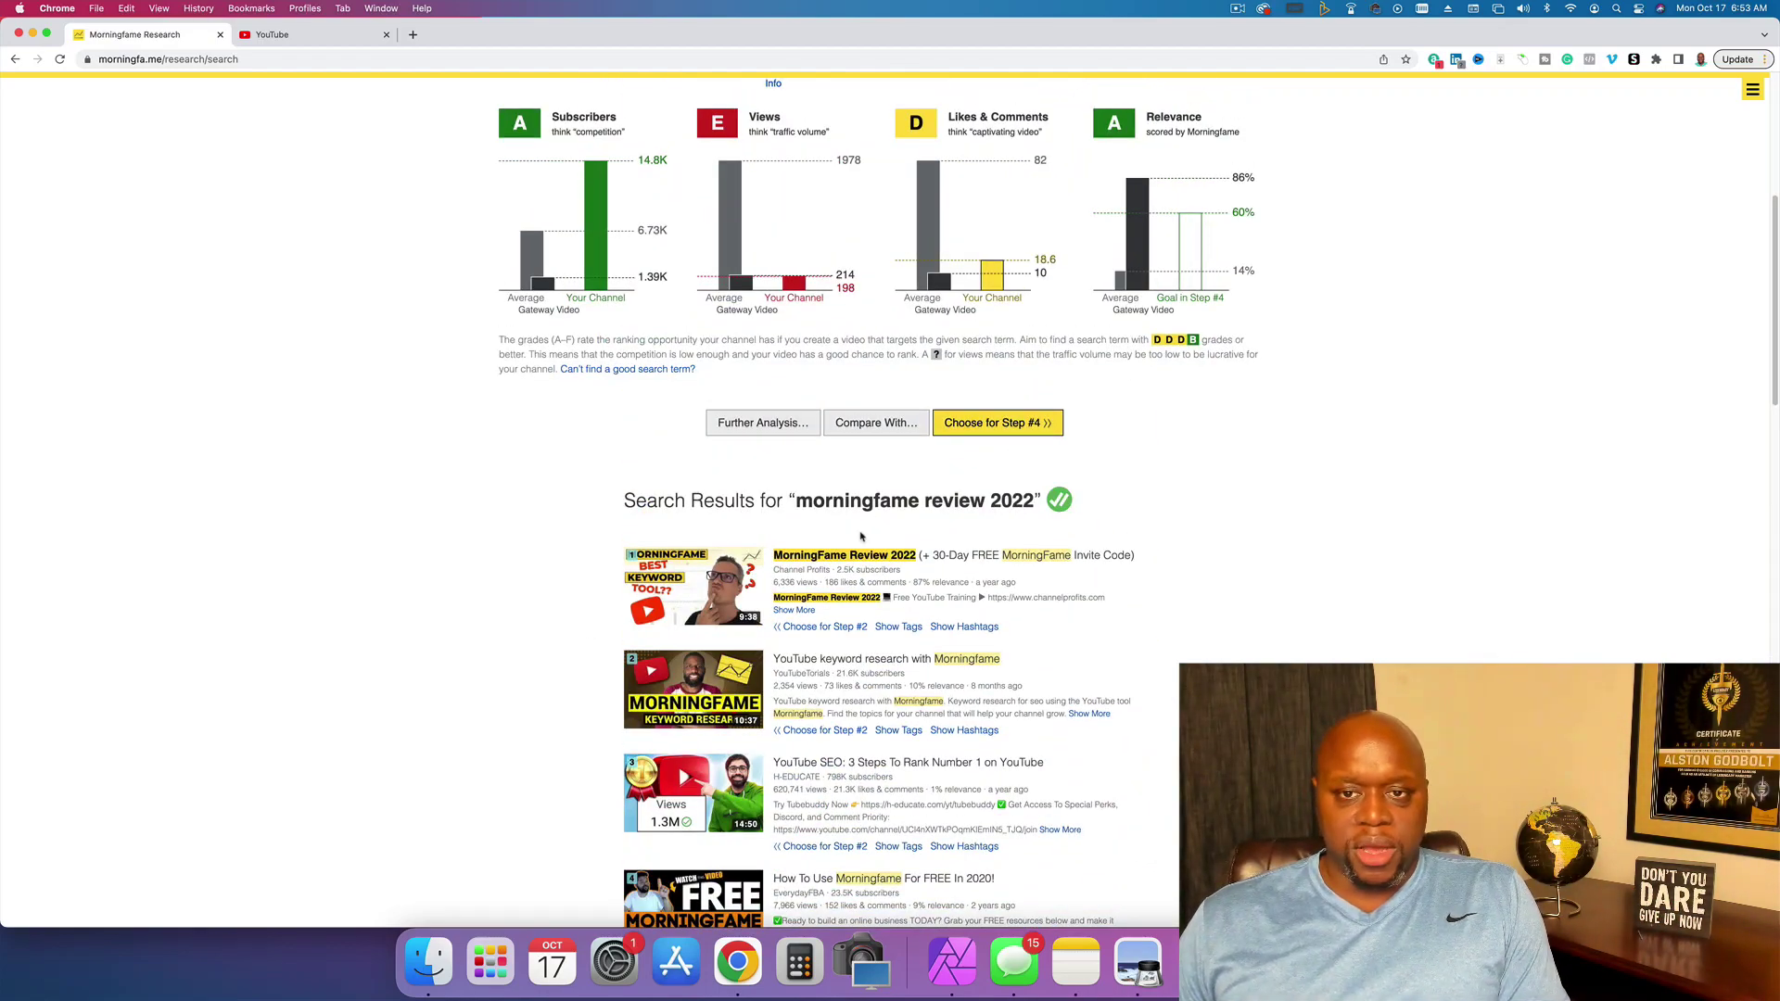
scroll(861, 536, up, 7)
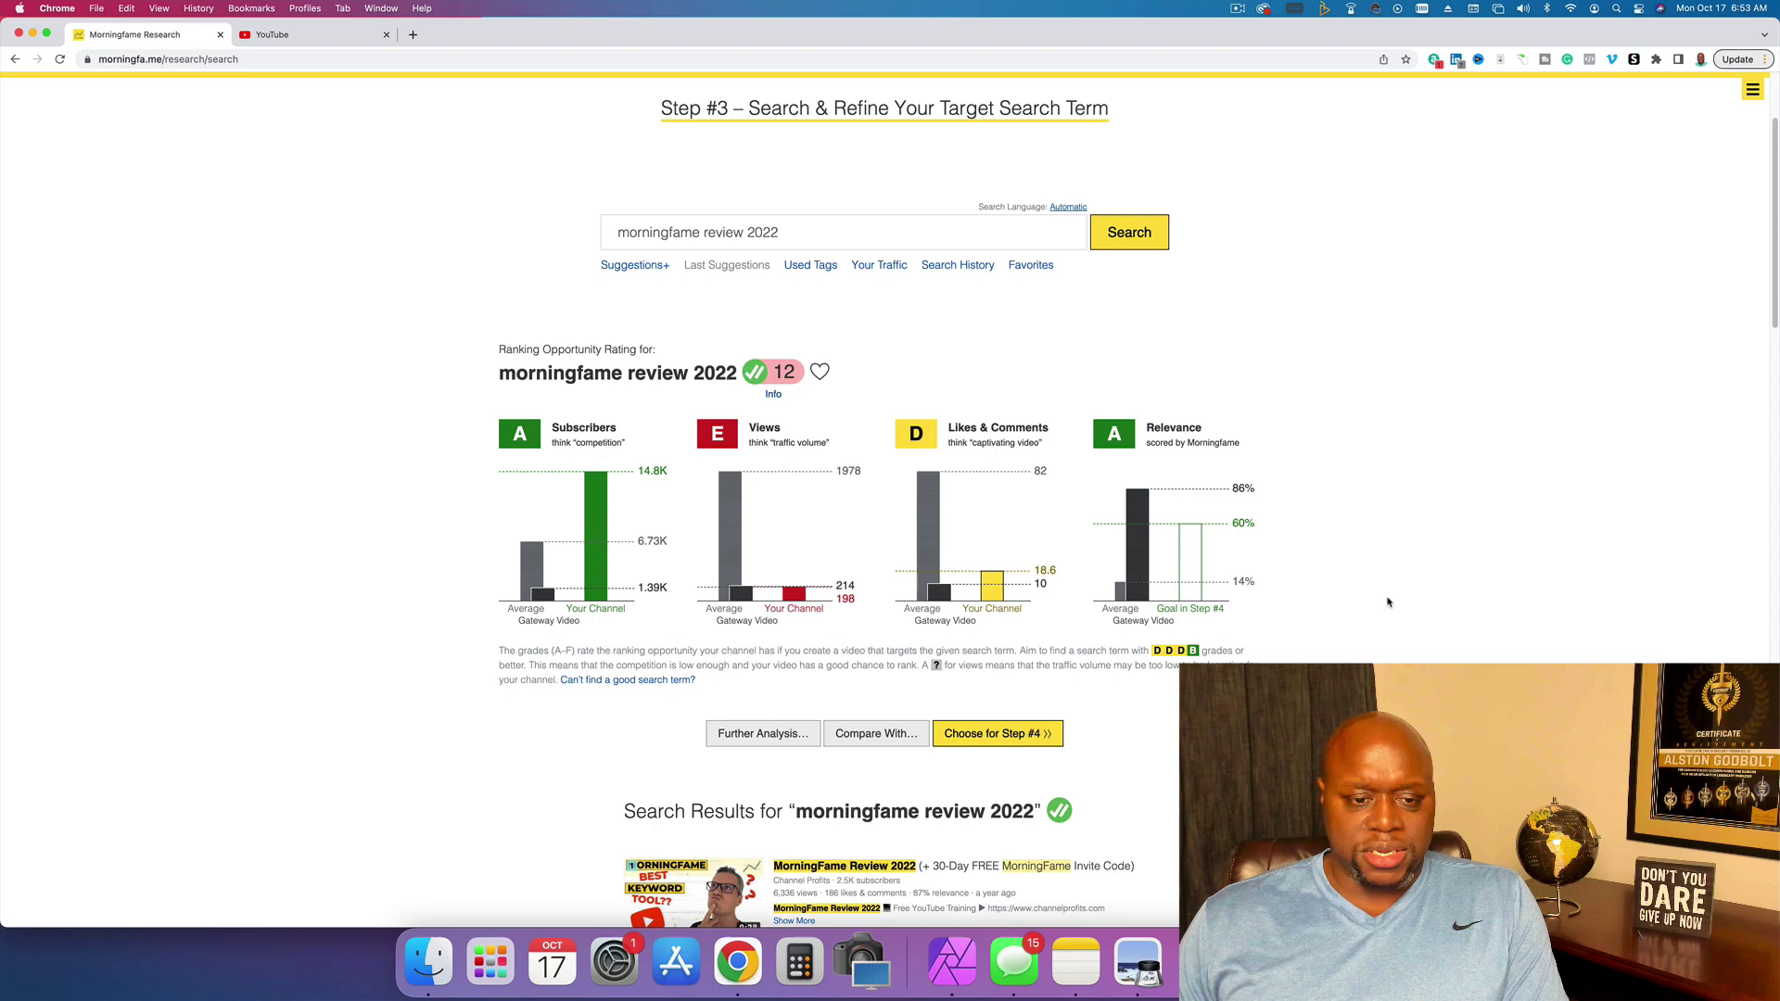
- Highlight the grades explanation and grade advice text, then clear the highlight
scroll(851, 682, down, 2)
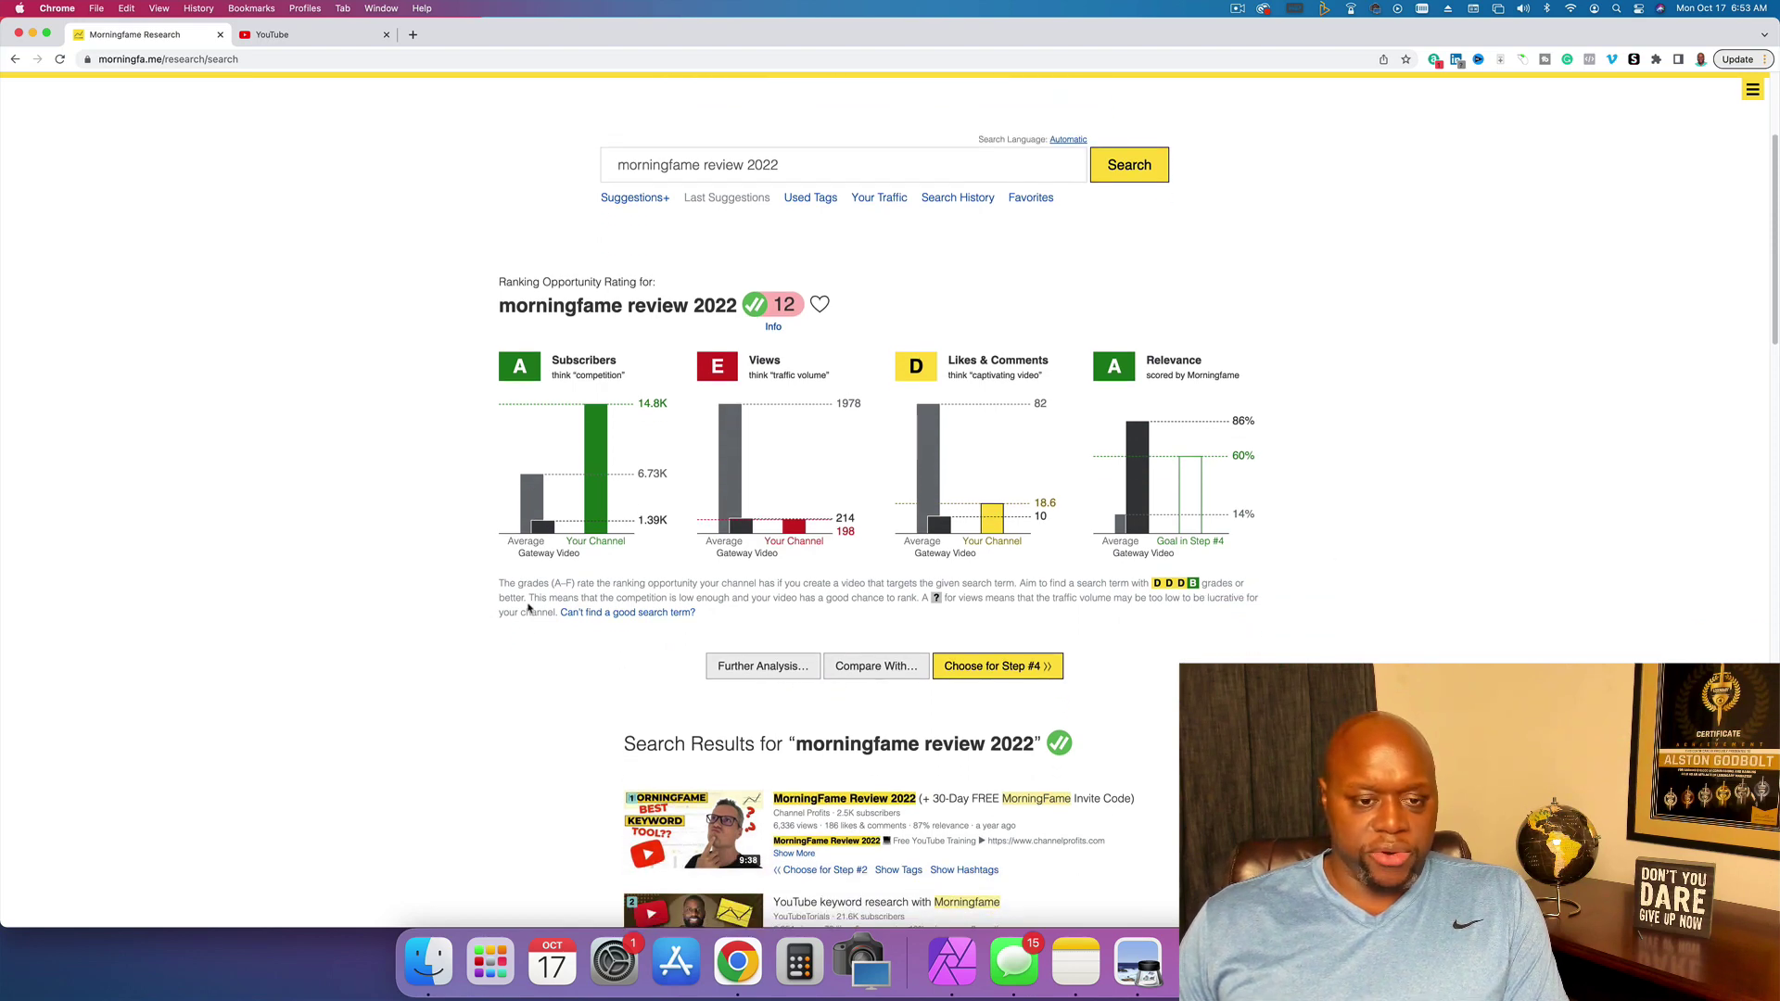
drag(578, 591, 979, 590)
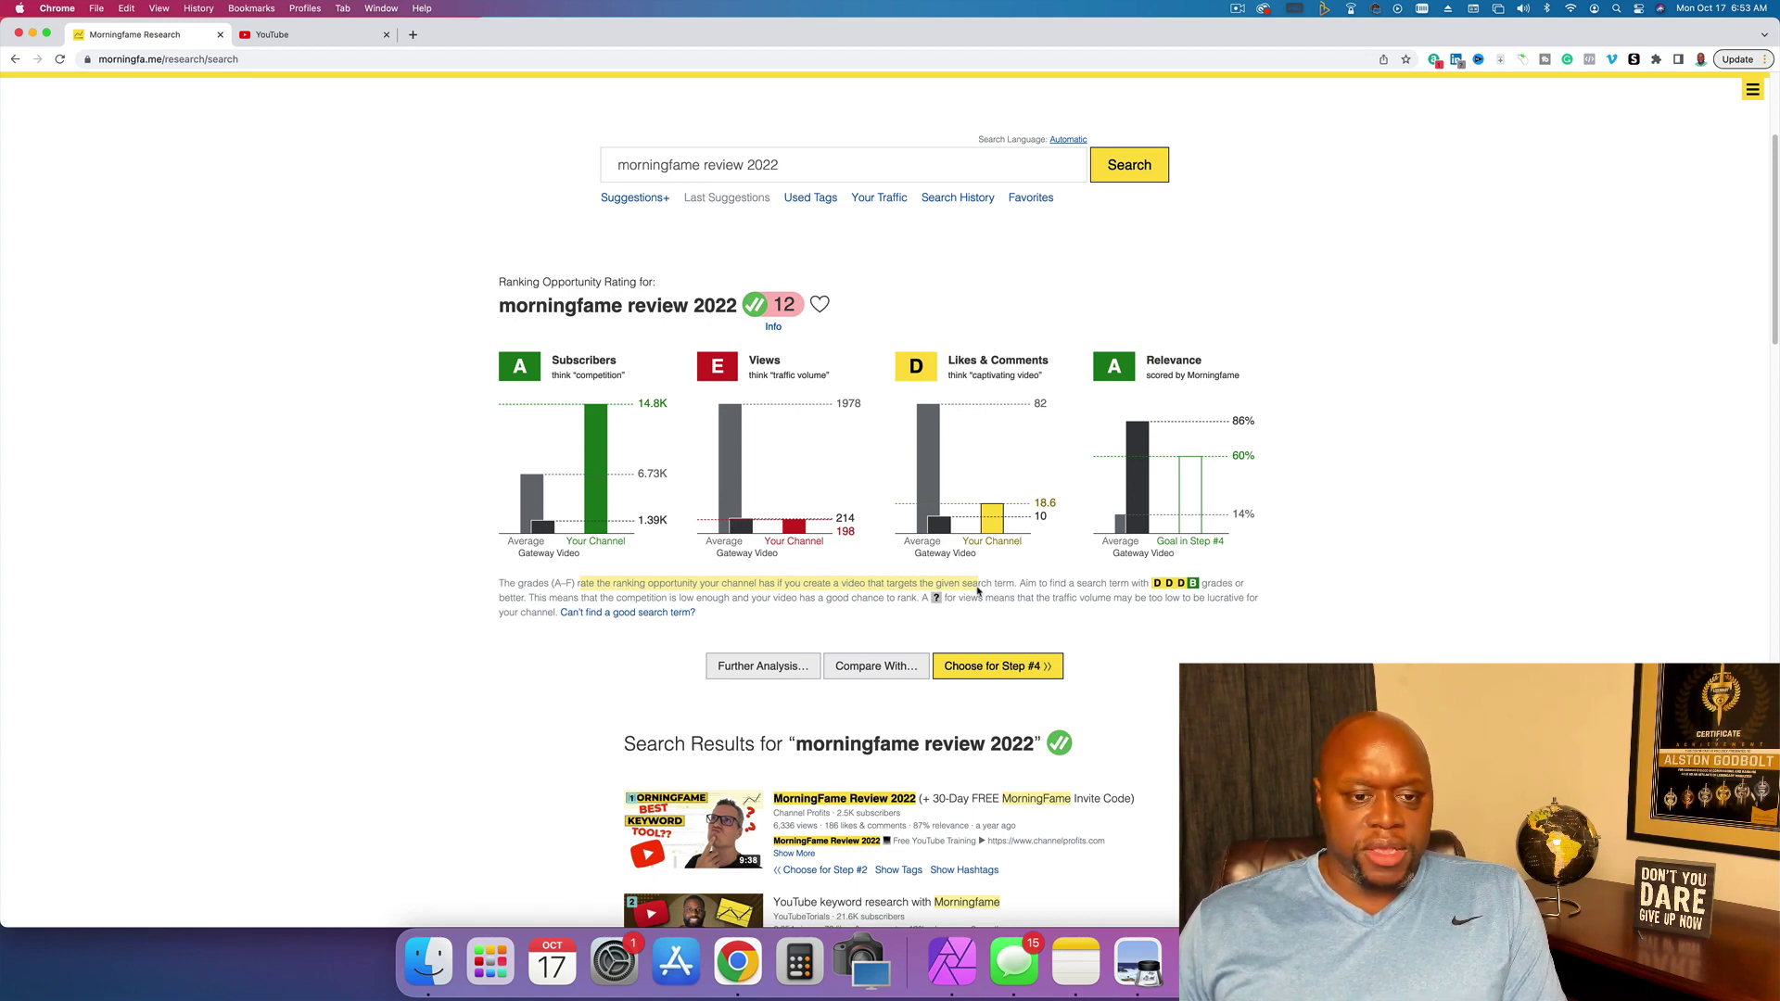
drag(979, 591, 906, 601)
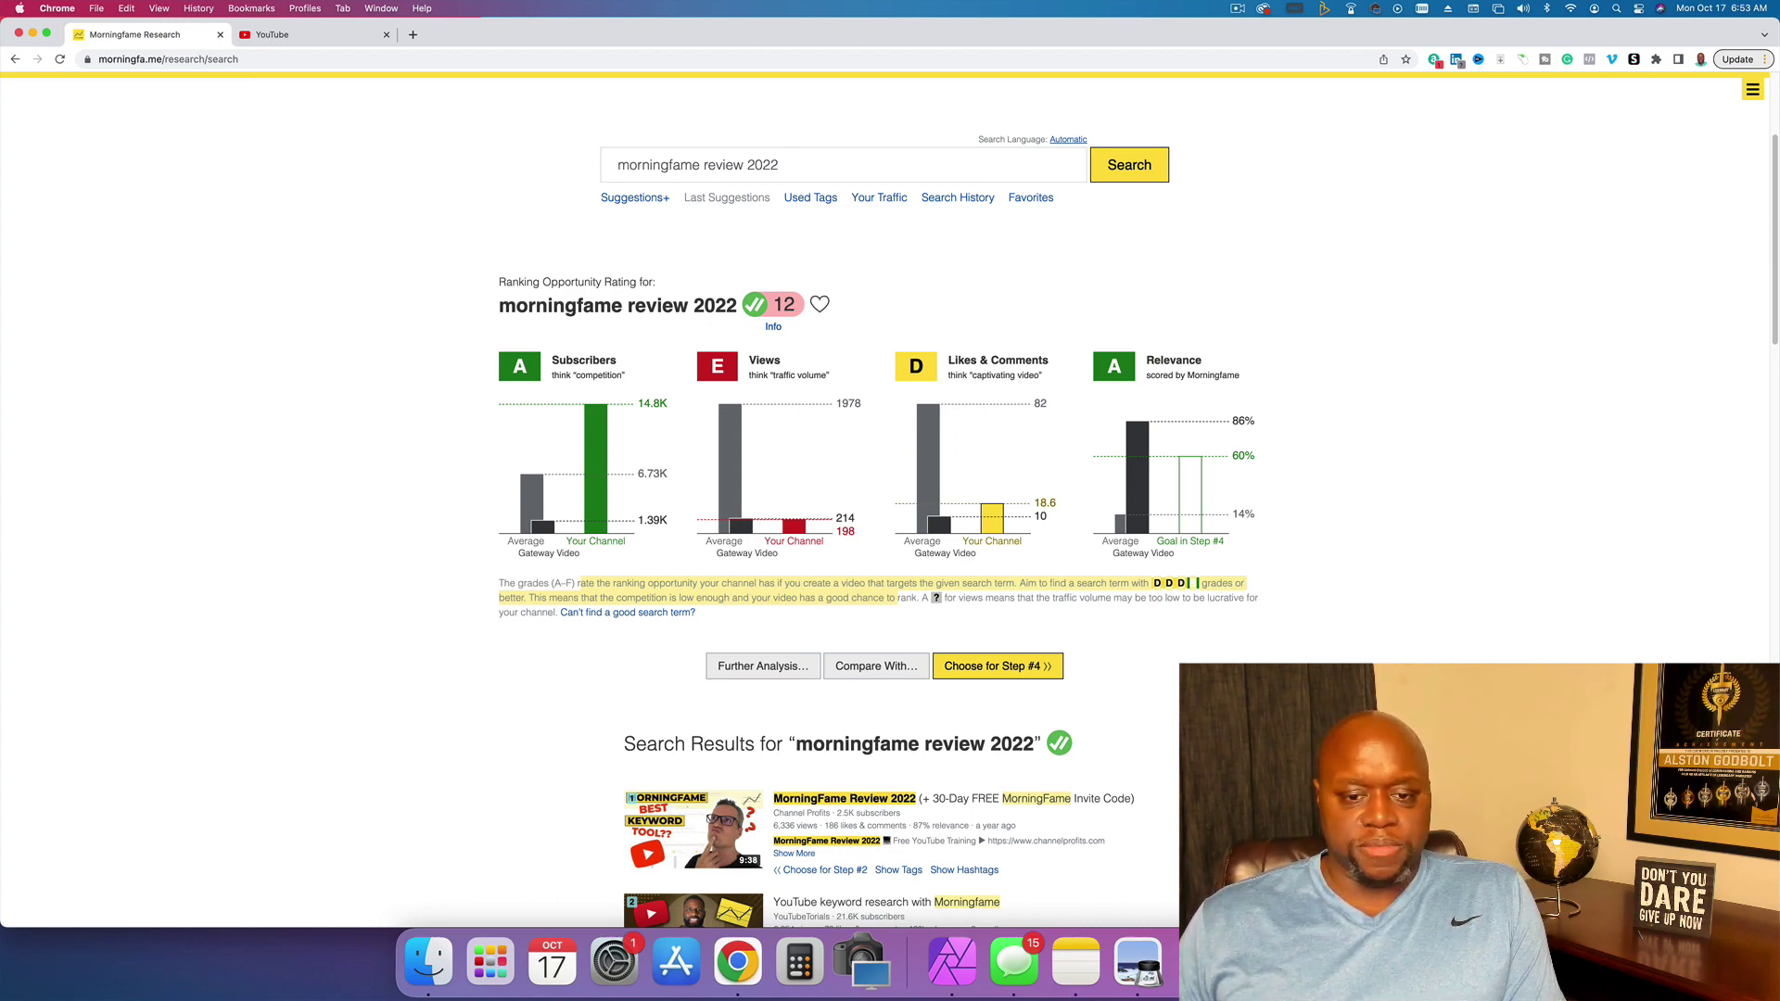
click(1105, 740)
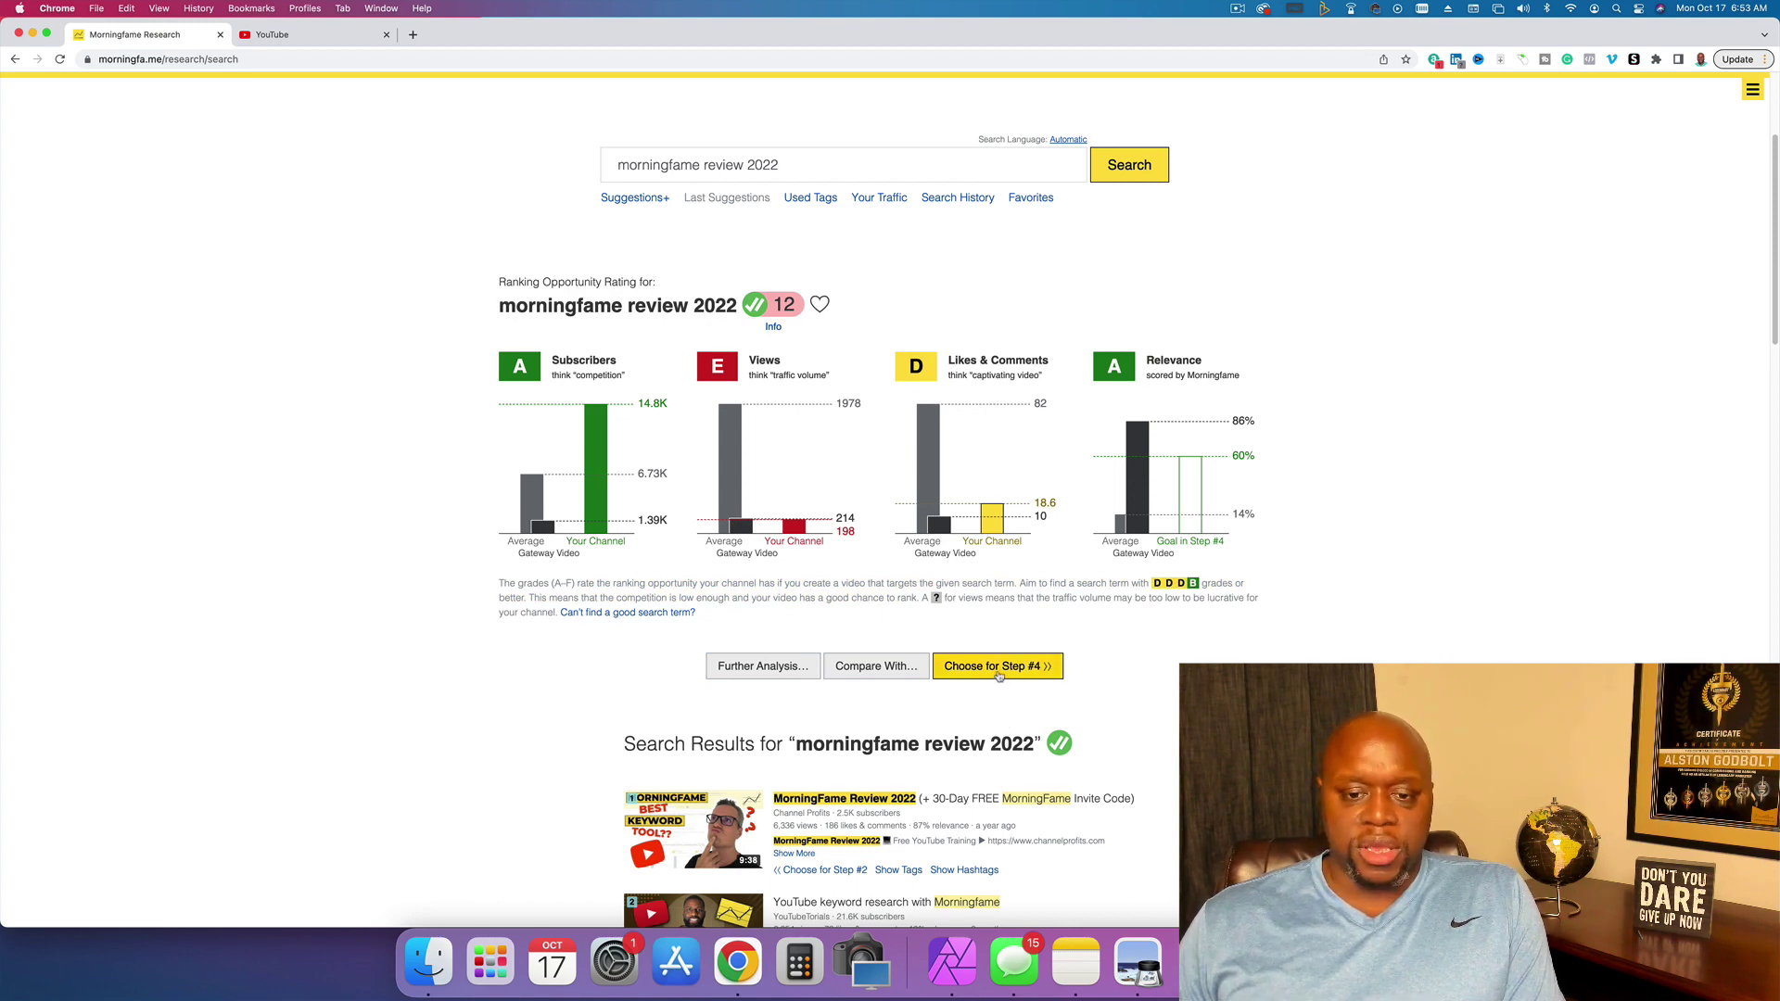
- Send 'morningfame review 2022' to Step #4 and review its title, description and tag suggestions
click(999, 672)
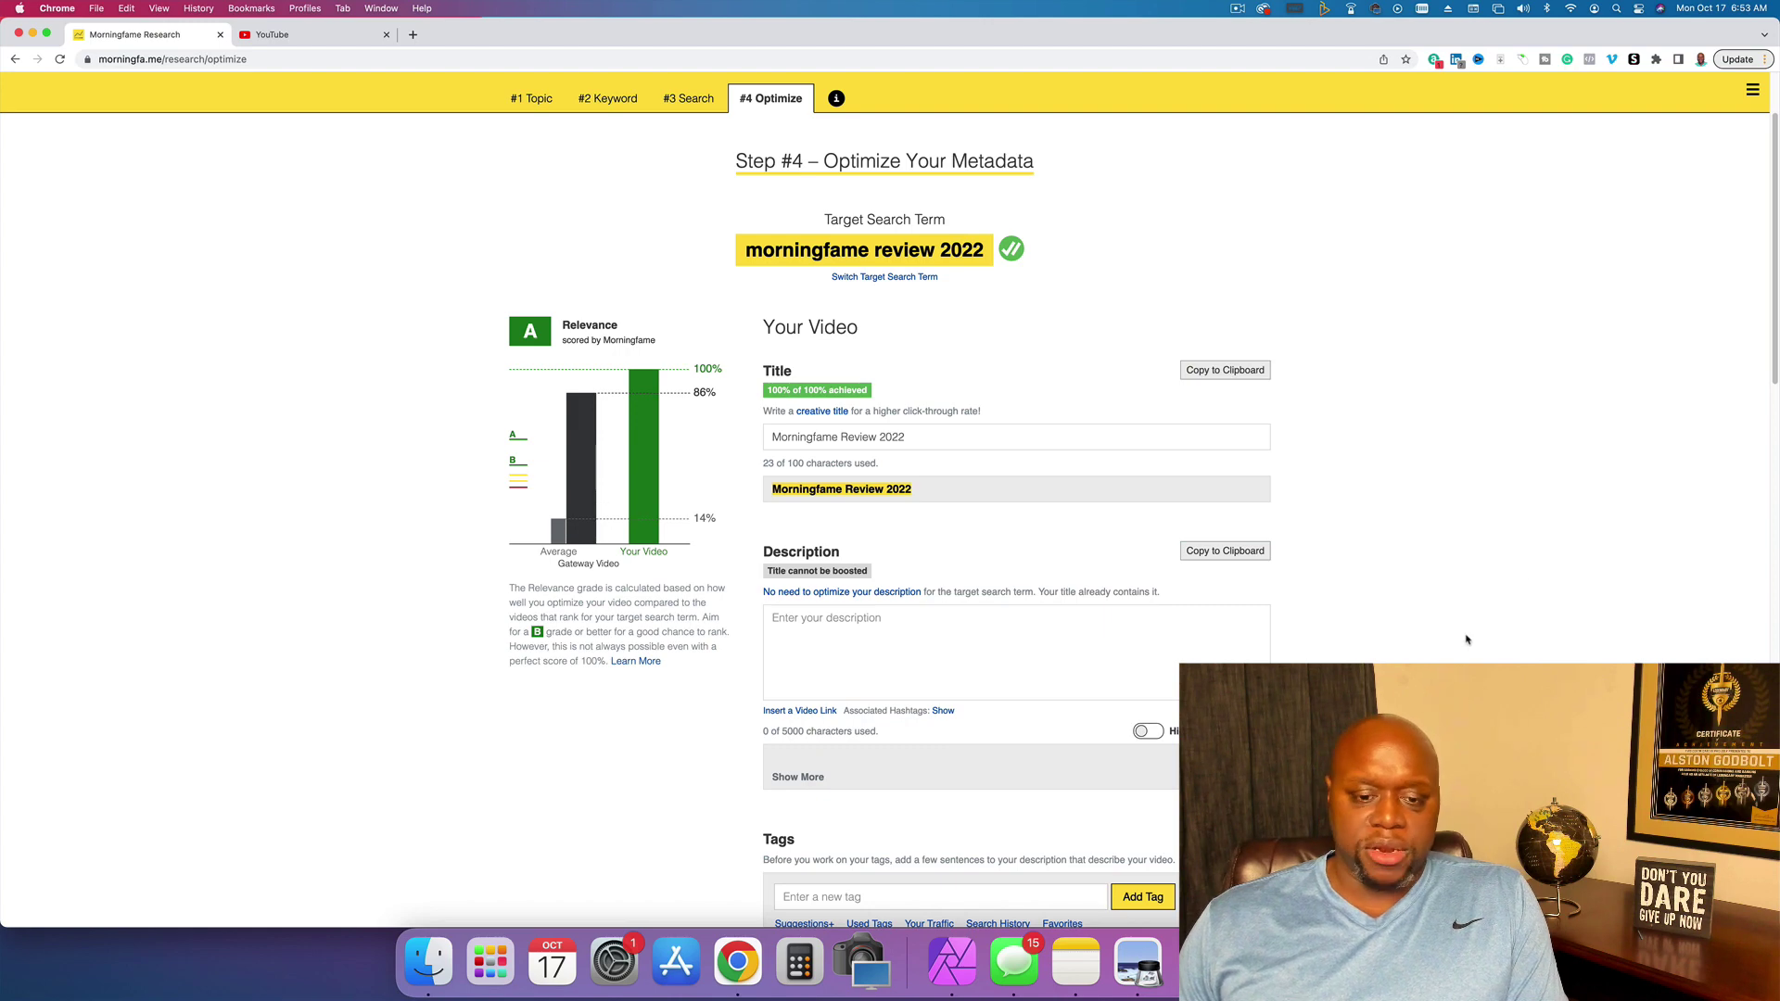
scroll(1467, 640, down, 5)
scroll(1466, 639, down, 3)
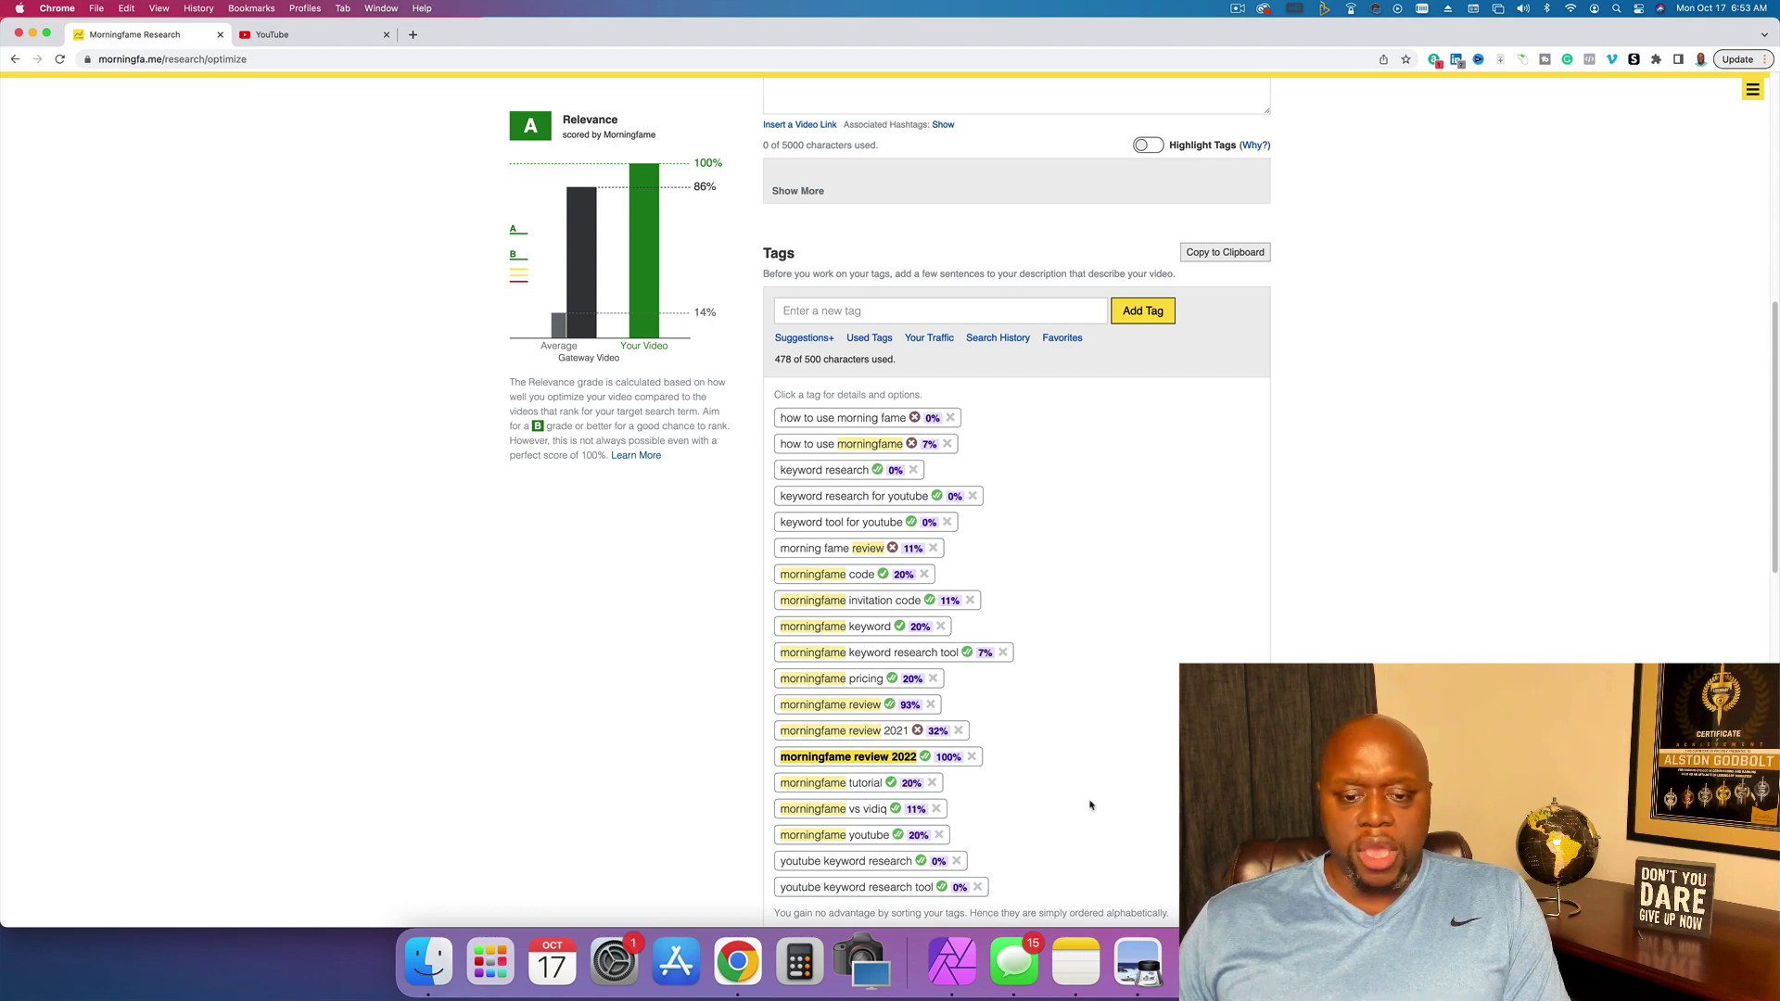
scroll(1092, 805, up, 3)
scroll(1113, 811, down, 3)
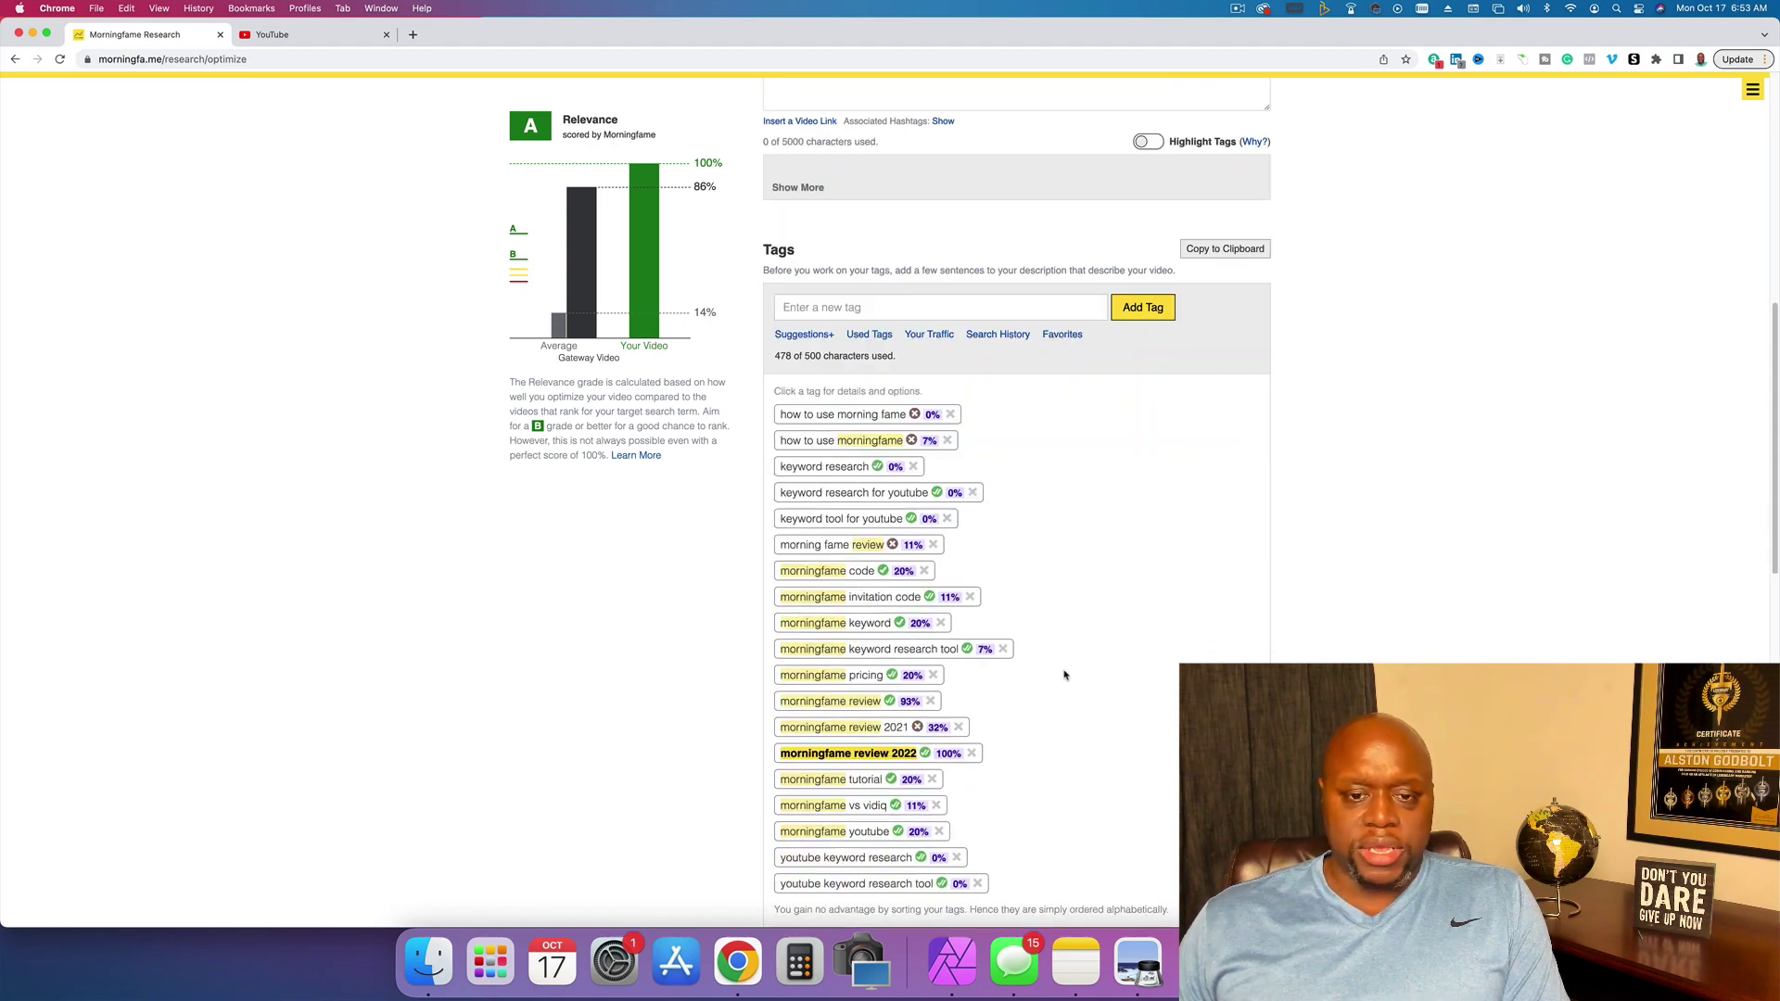
scroll(1039, 731, up, 5)
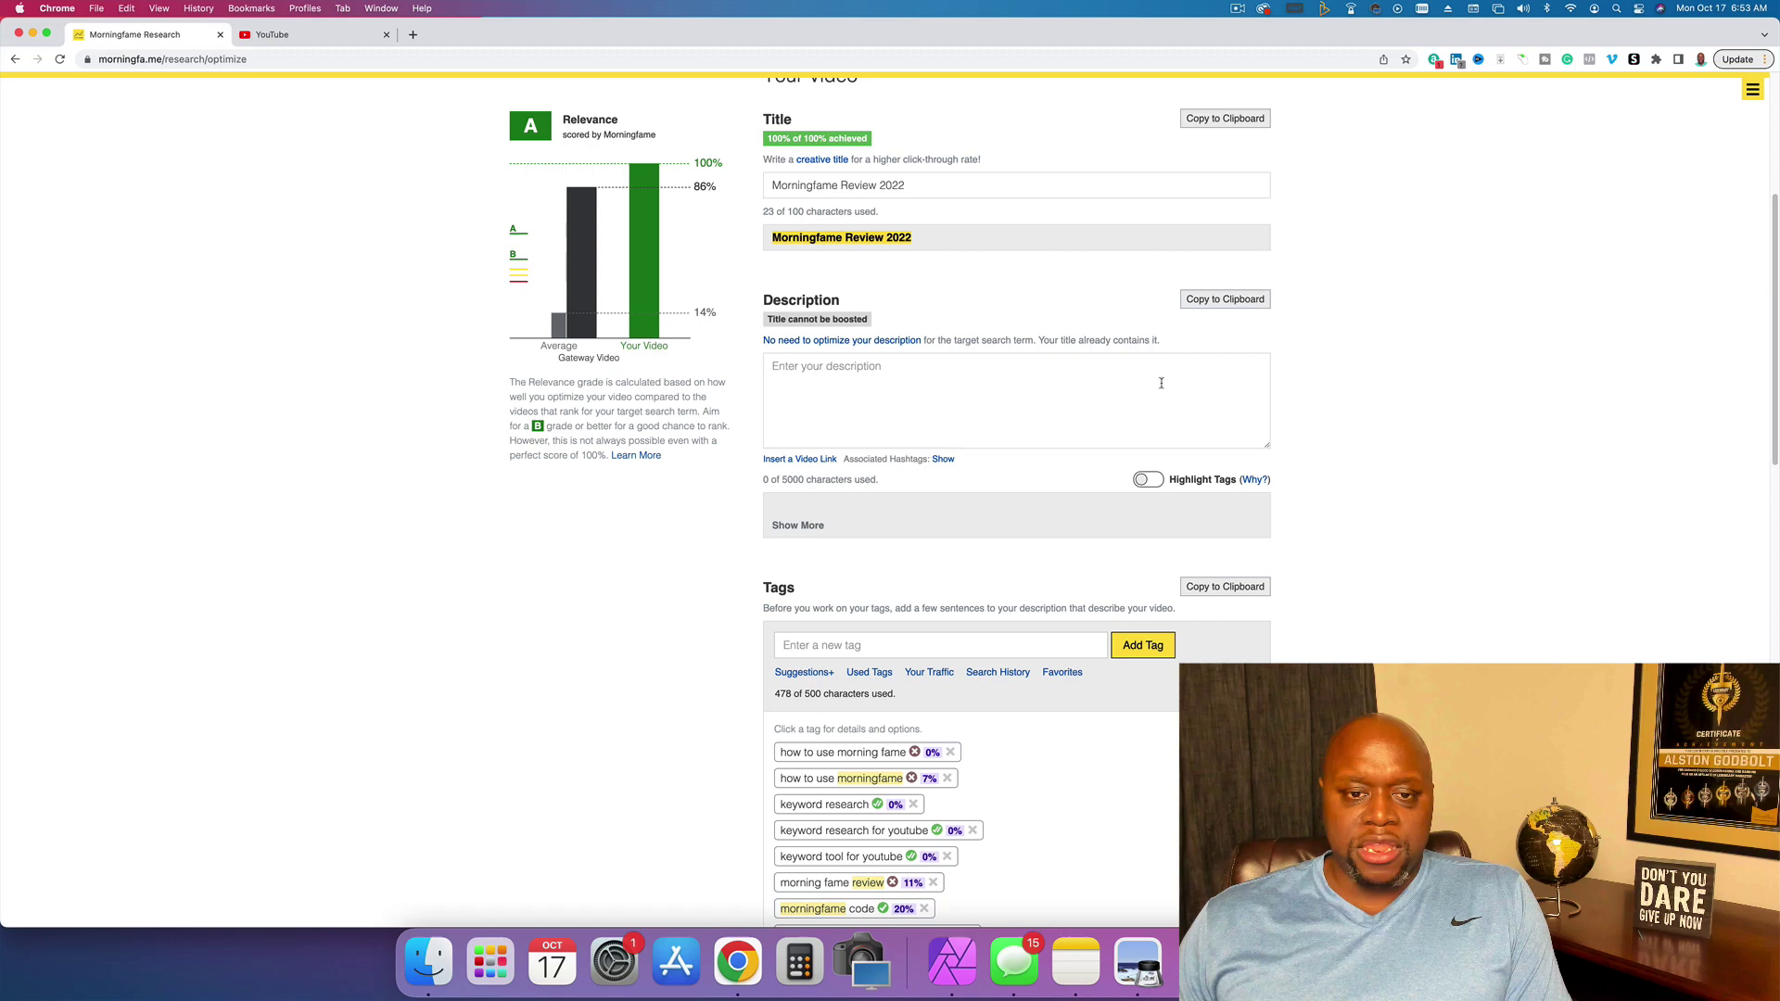
scroll(890, 575, down, 1)
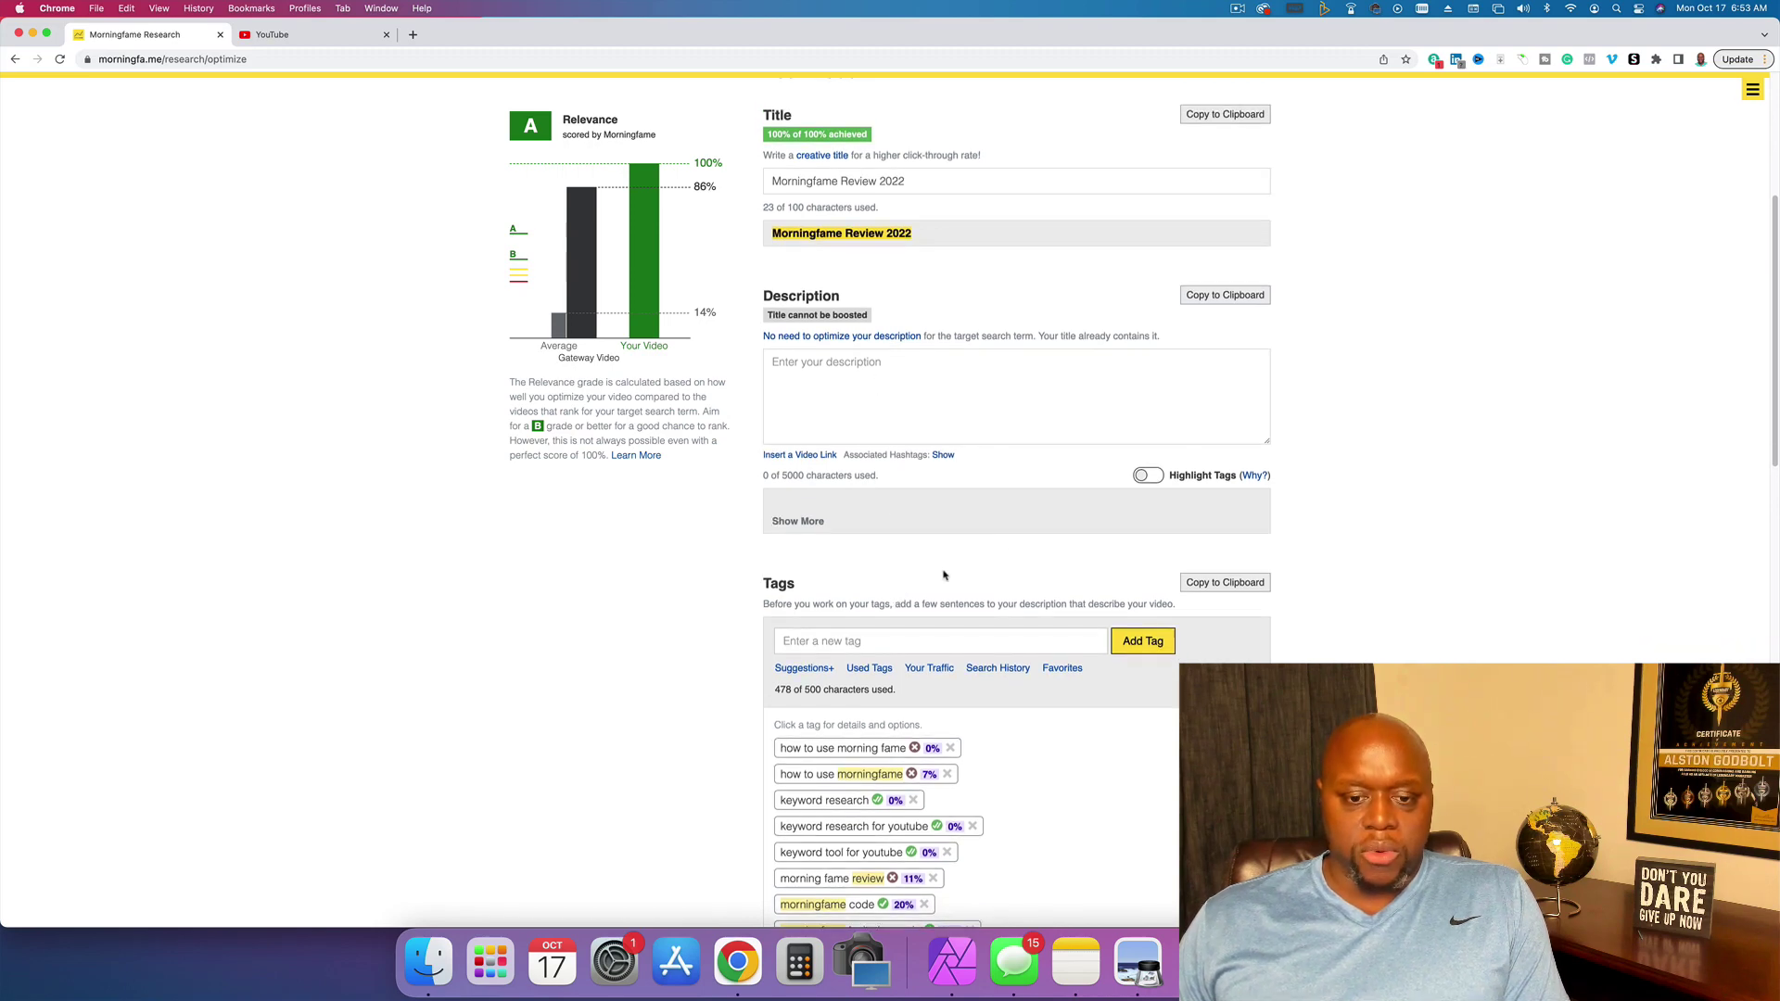
- Write 'In this video, I show you how to use morningfame' using the tag's copied text
click(862, 375)
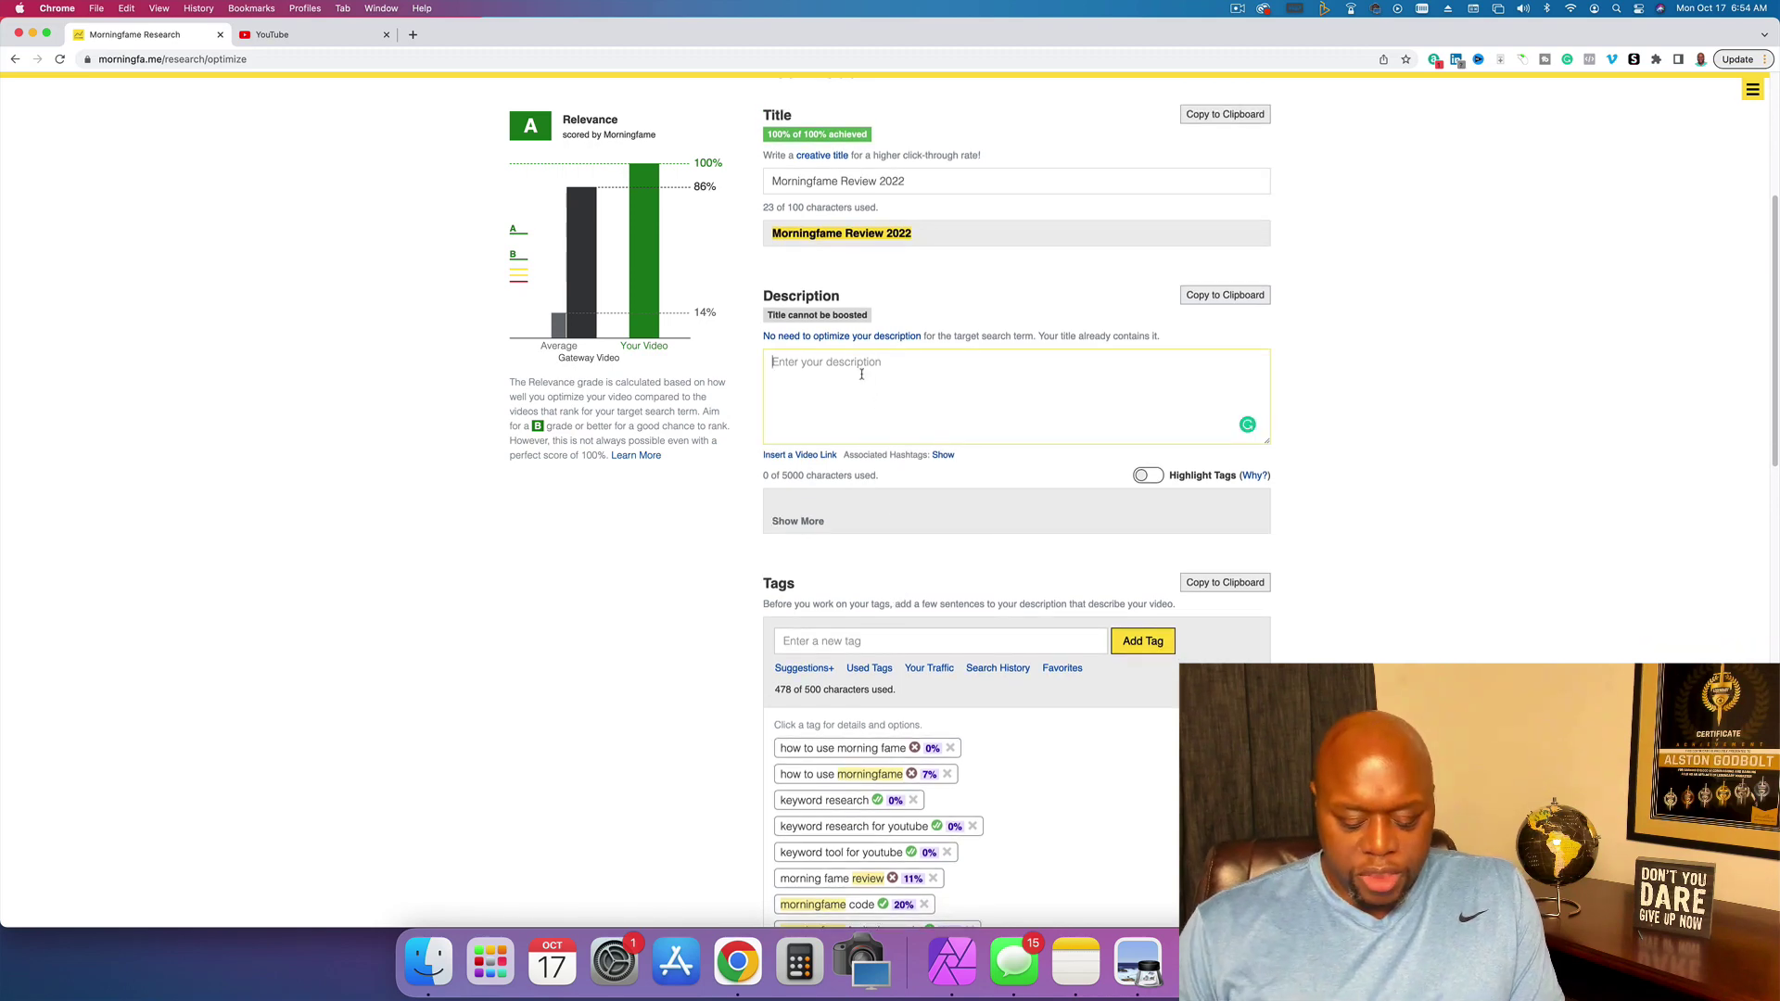
text(In this video )
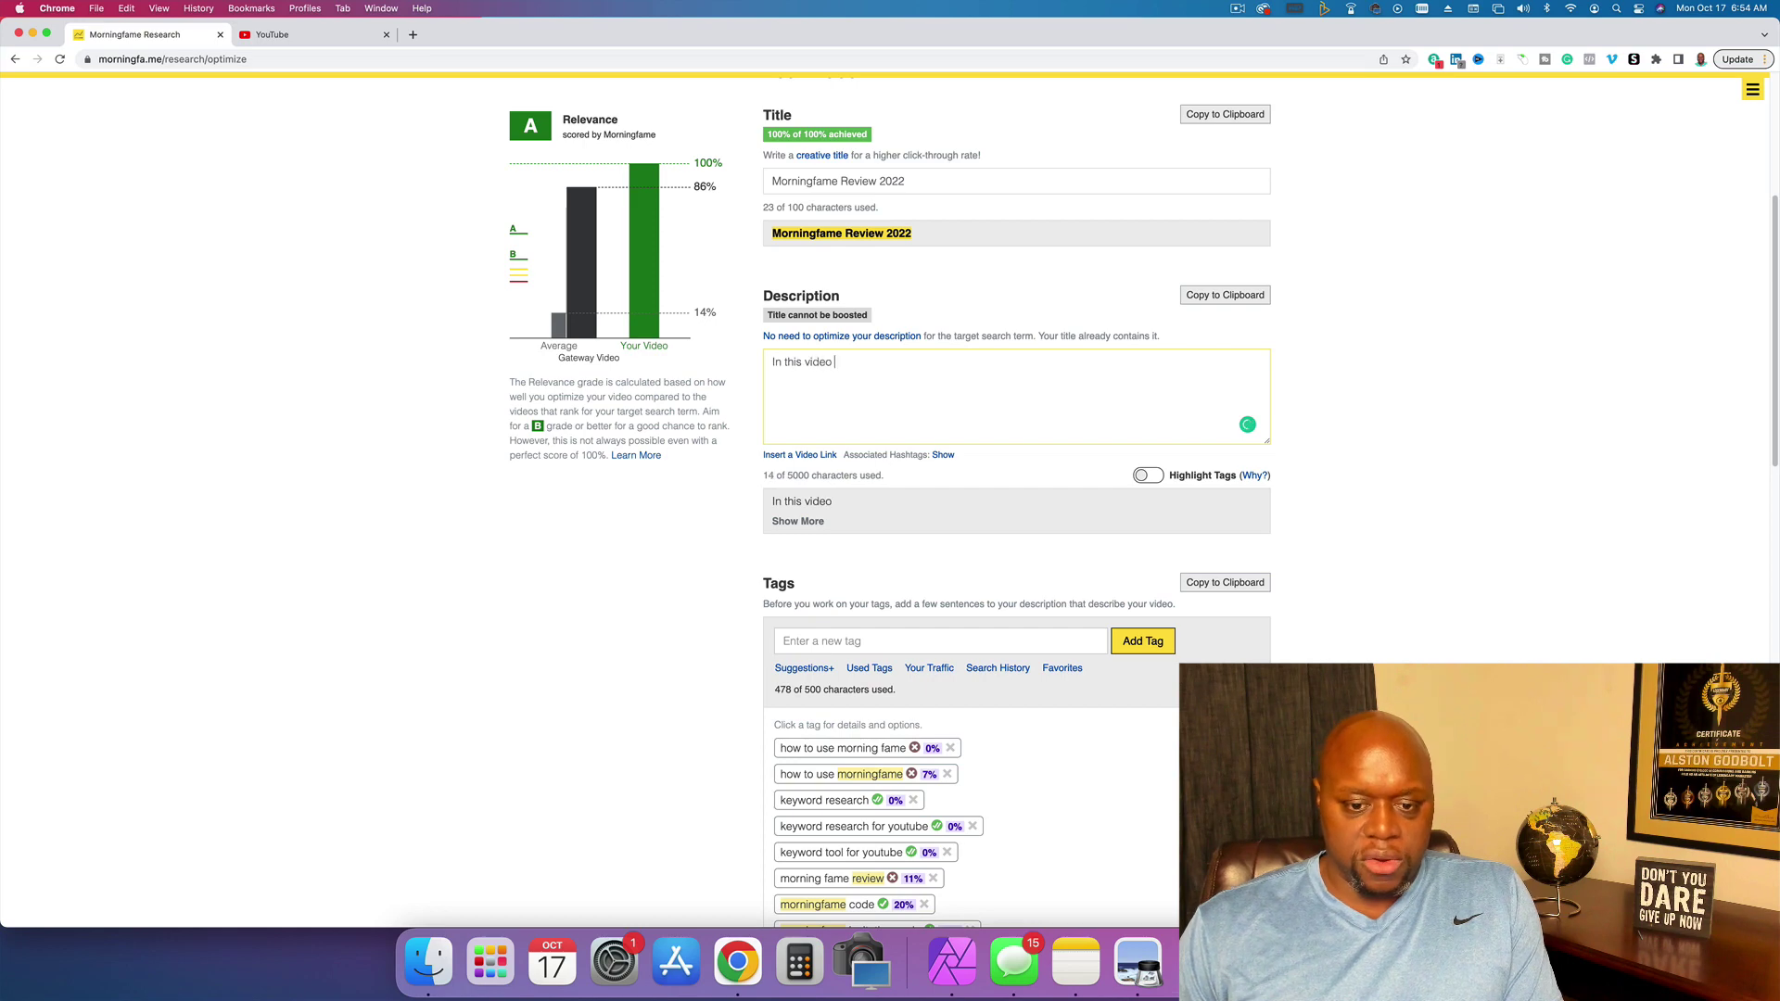
text( I show you how)
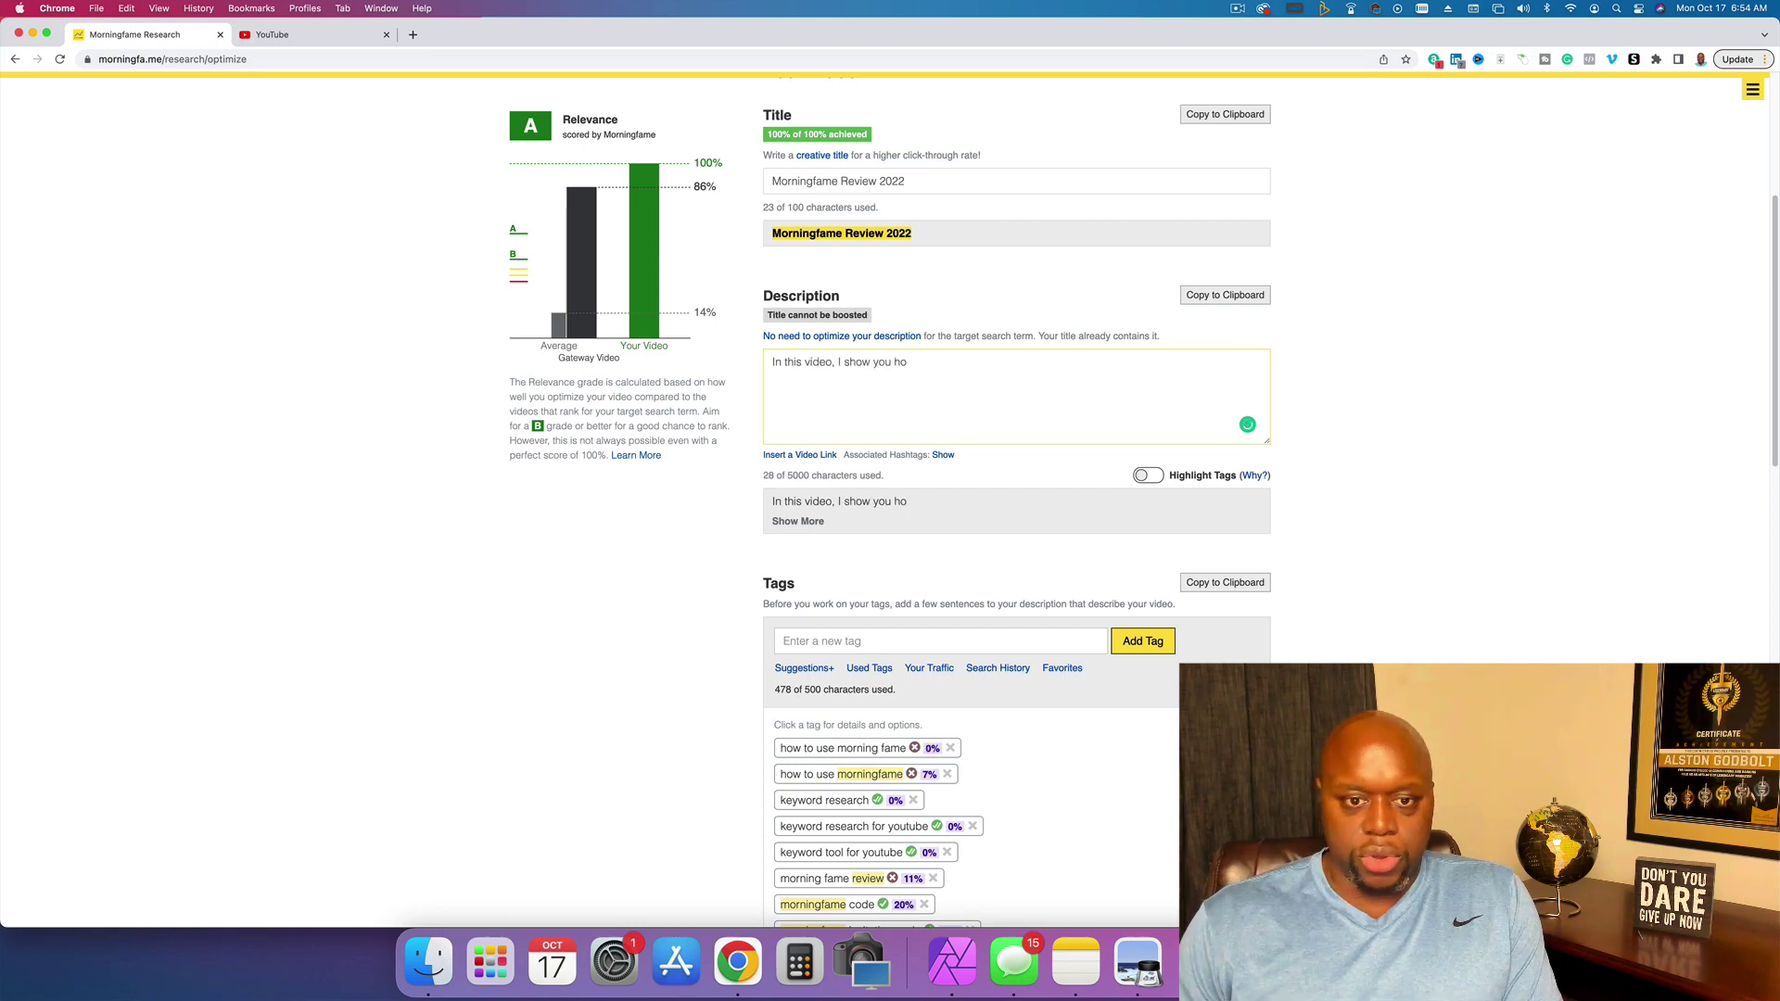
key(BackSpace)
key(BackSpace)
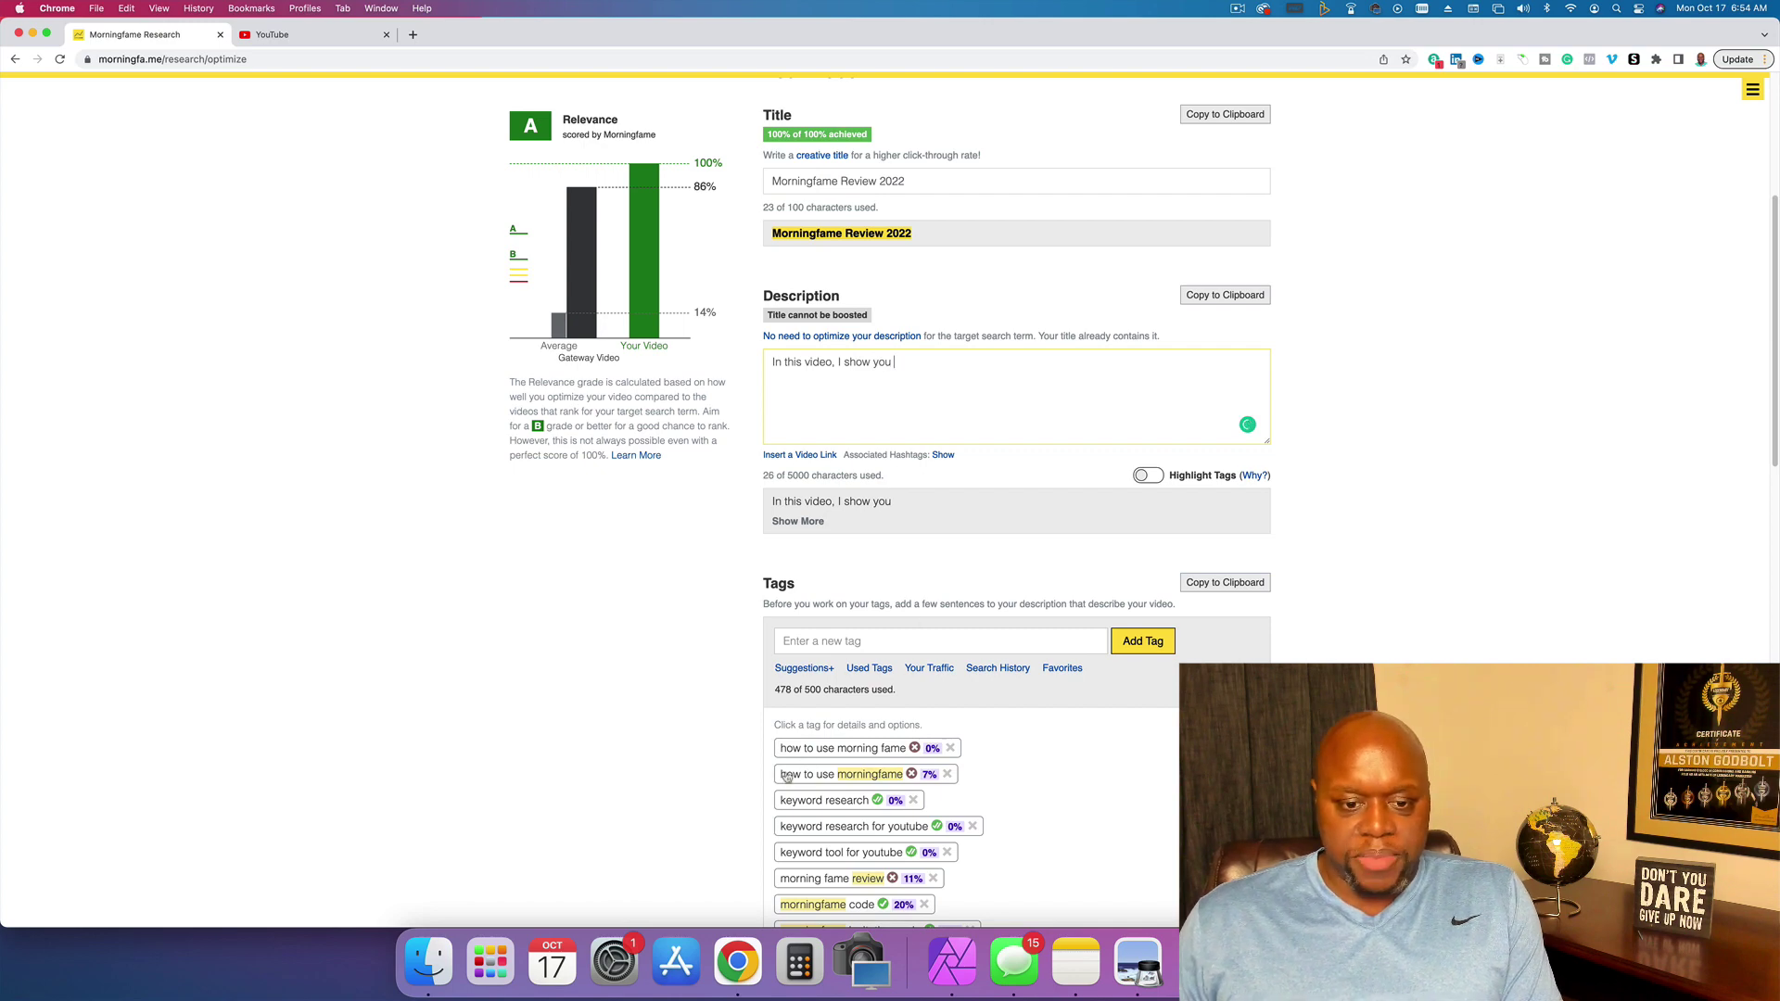
drag(779, 777, 907, 782)
key(super+c)
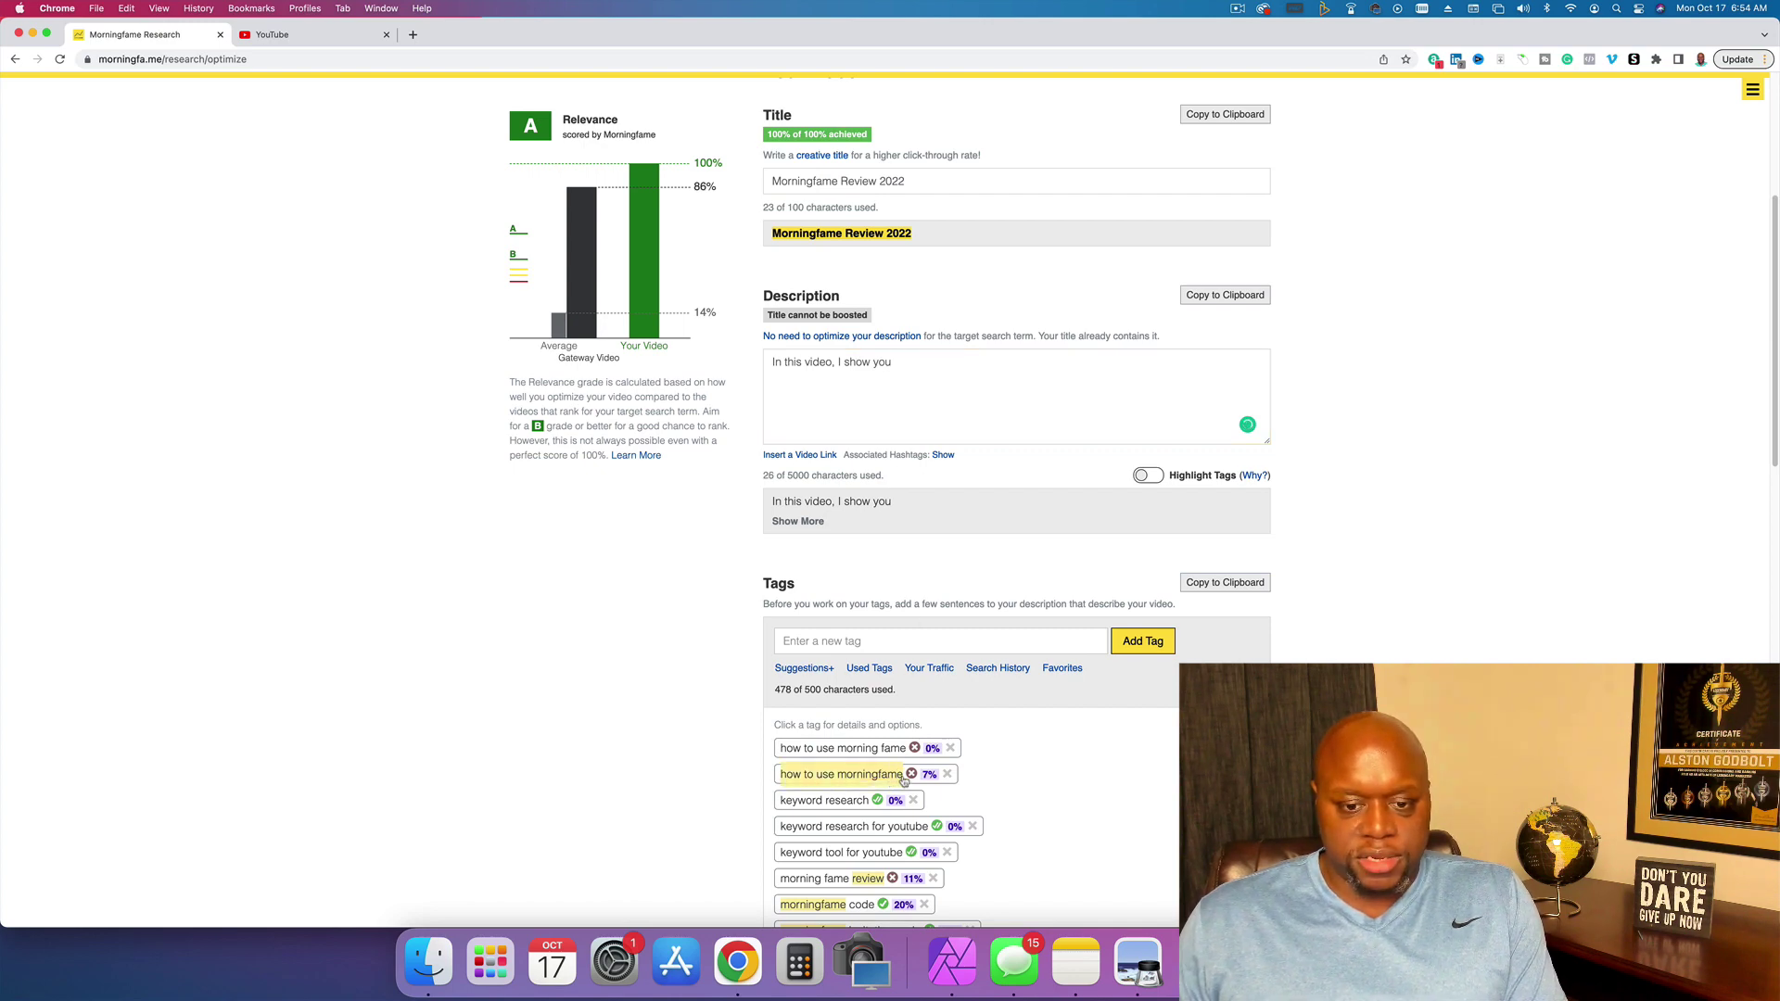
click(931, 361)
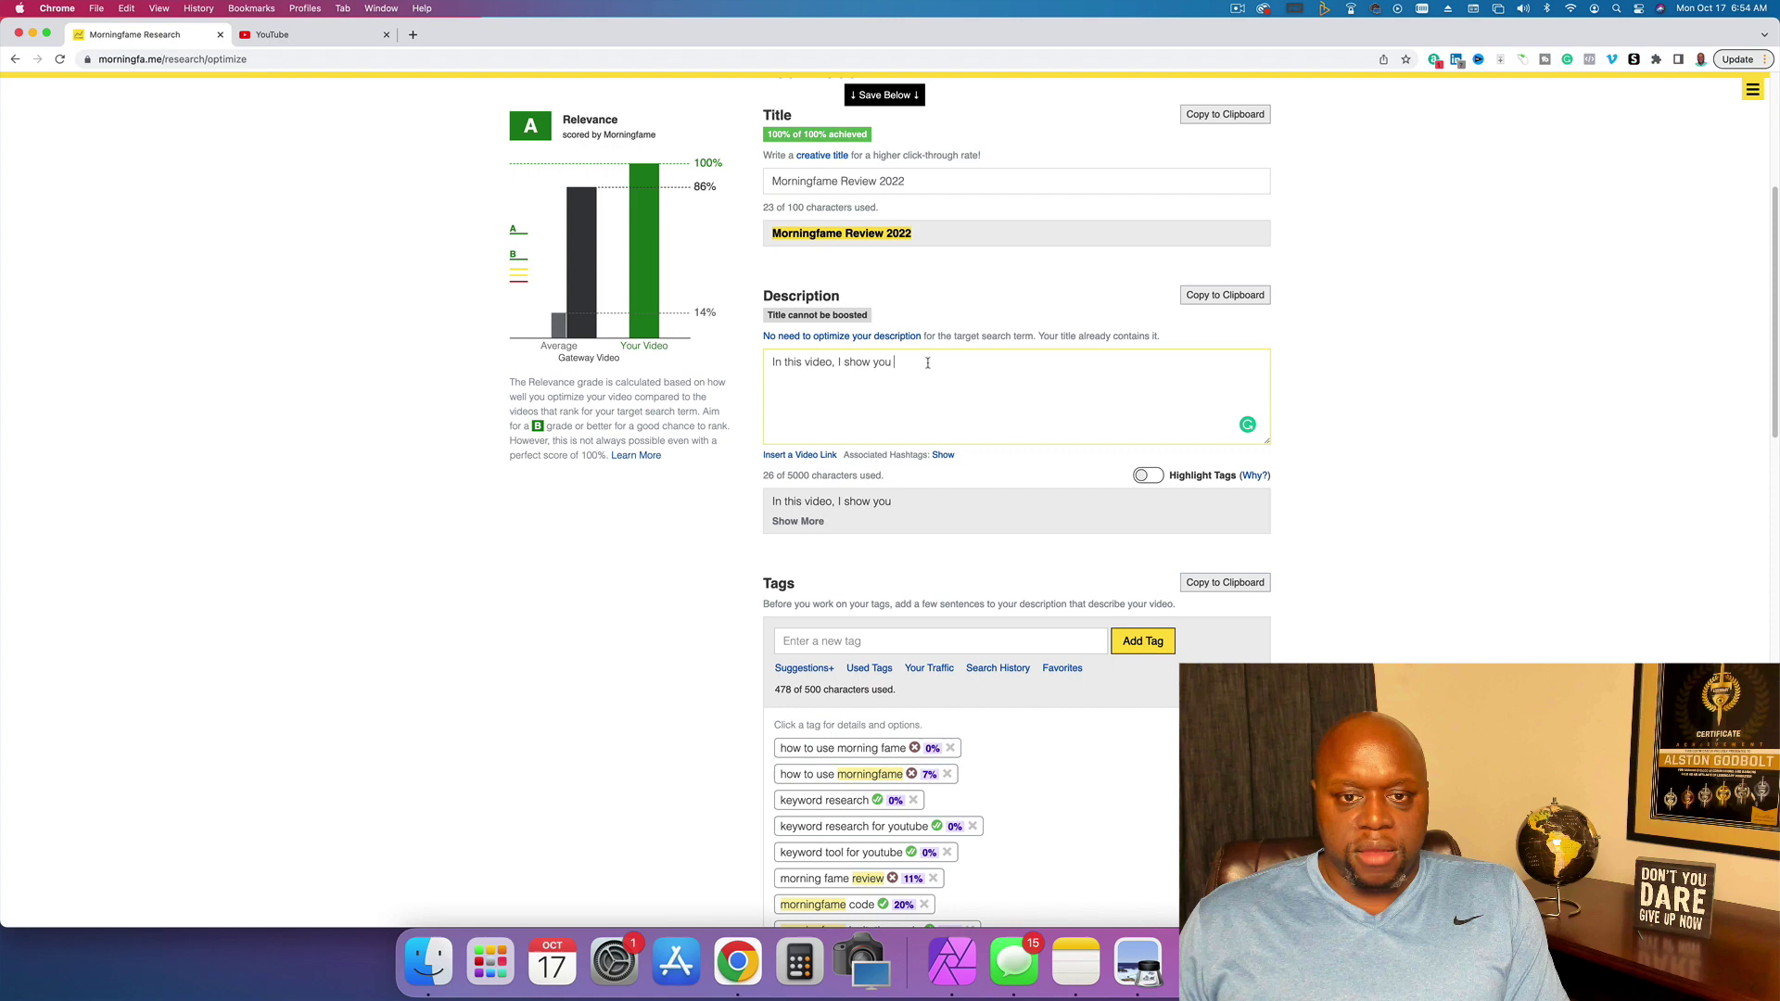
key(super+v)
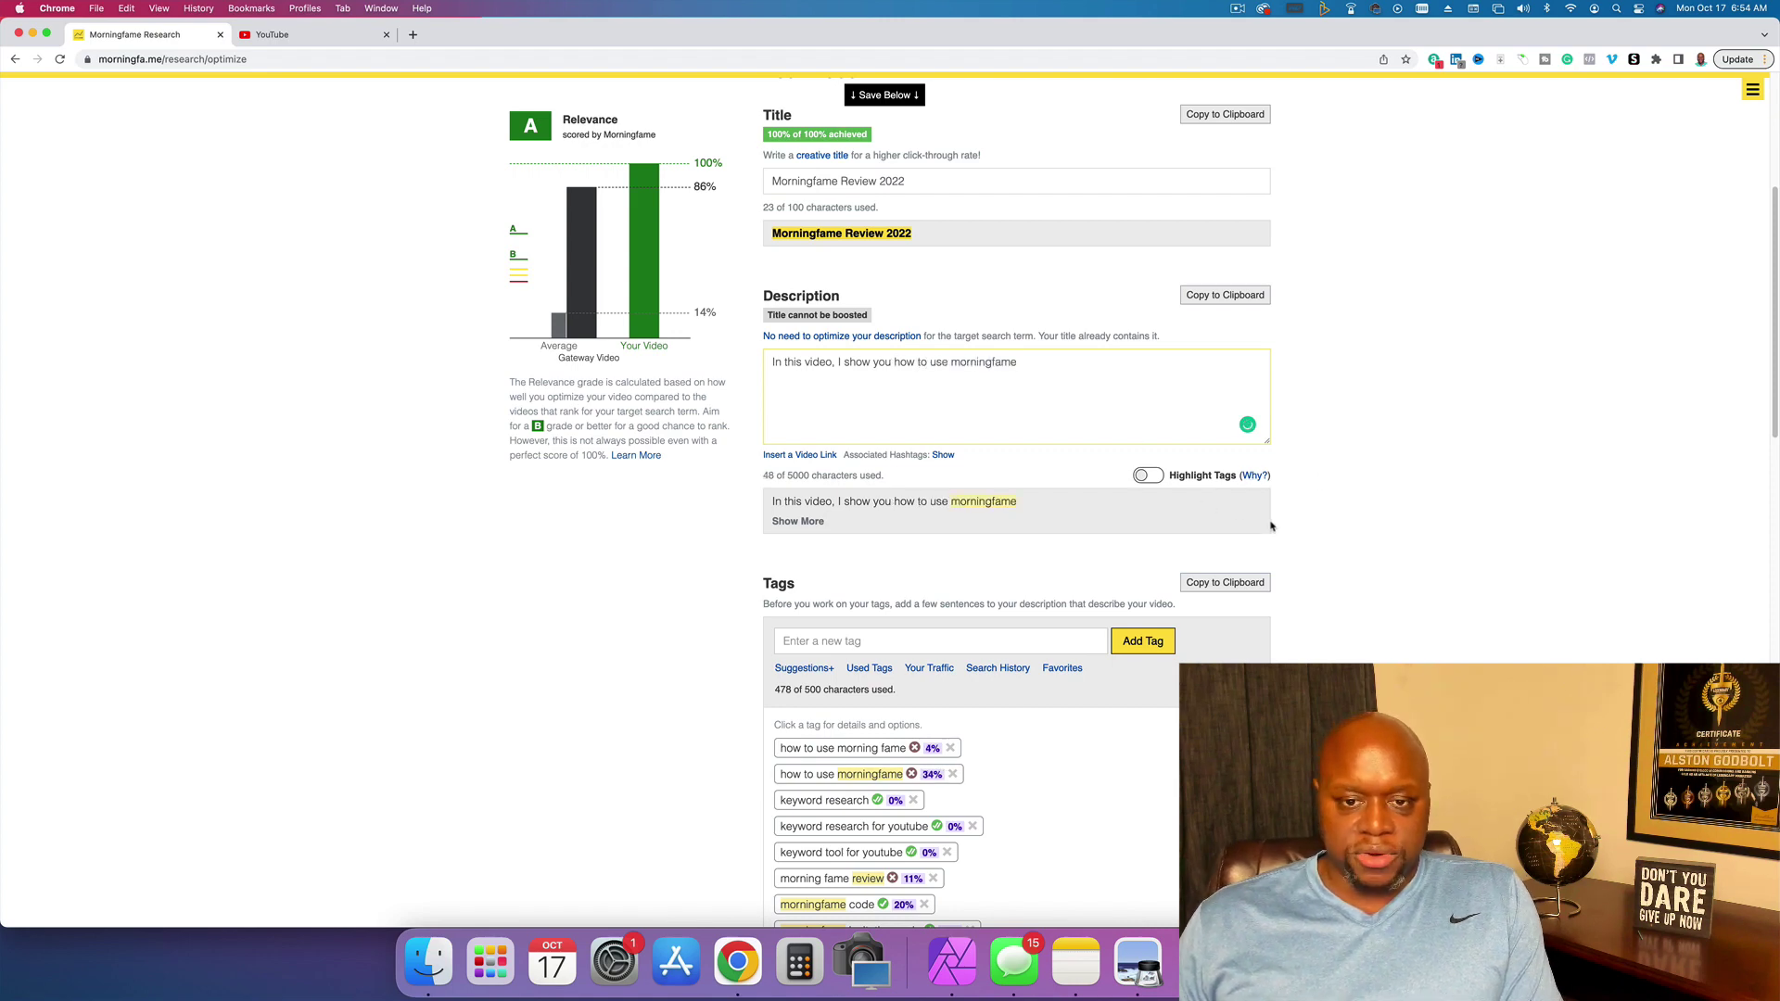
- Turn on Highlight Tags and view the 'morningfame keyword research tool' tag details
click(1150, 477)
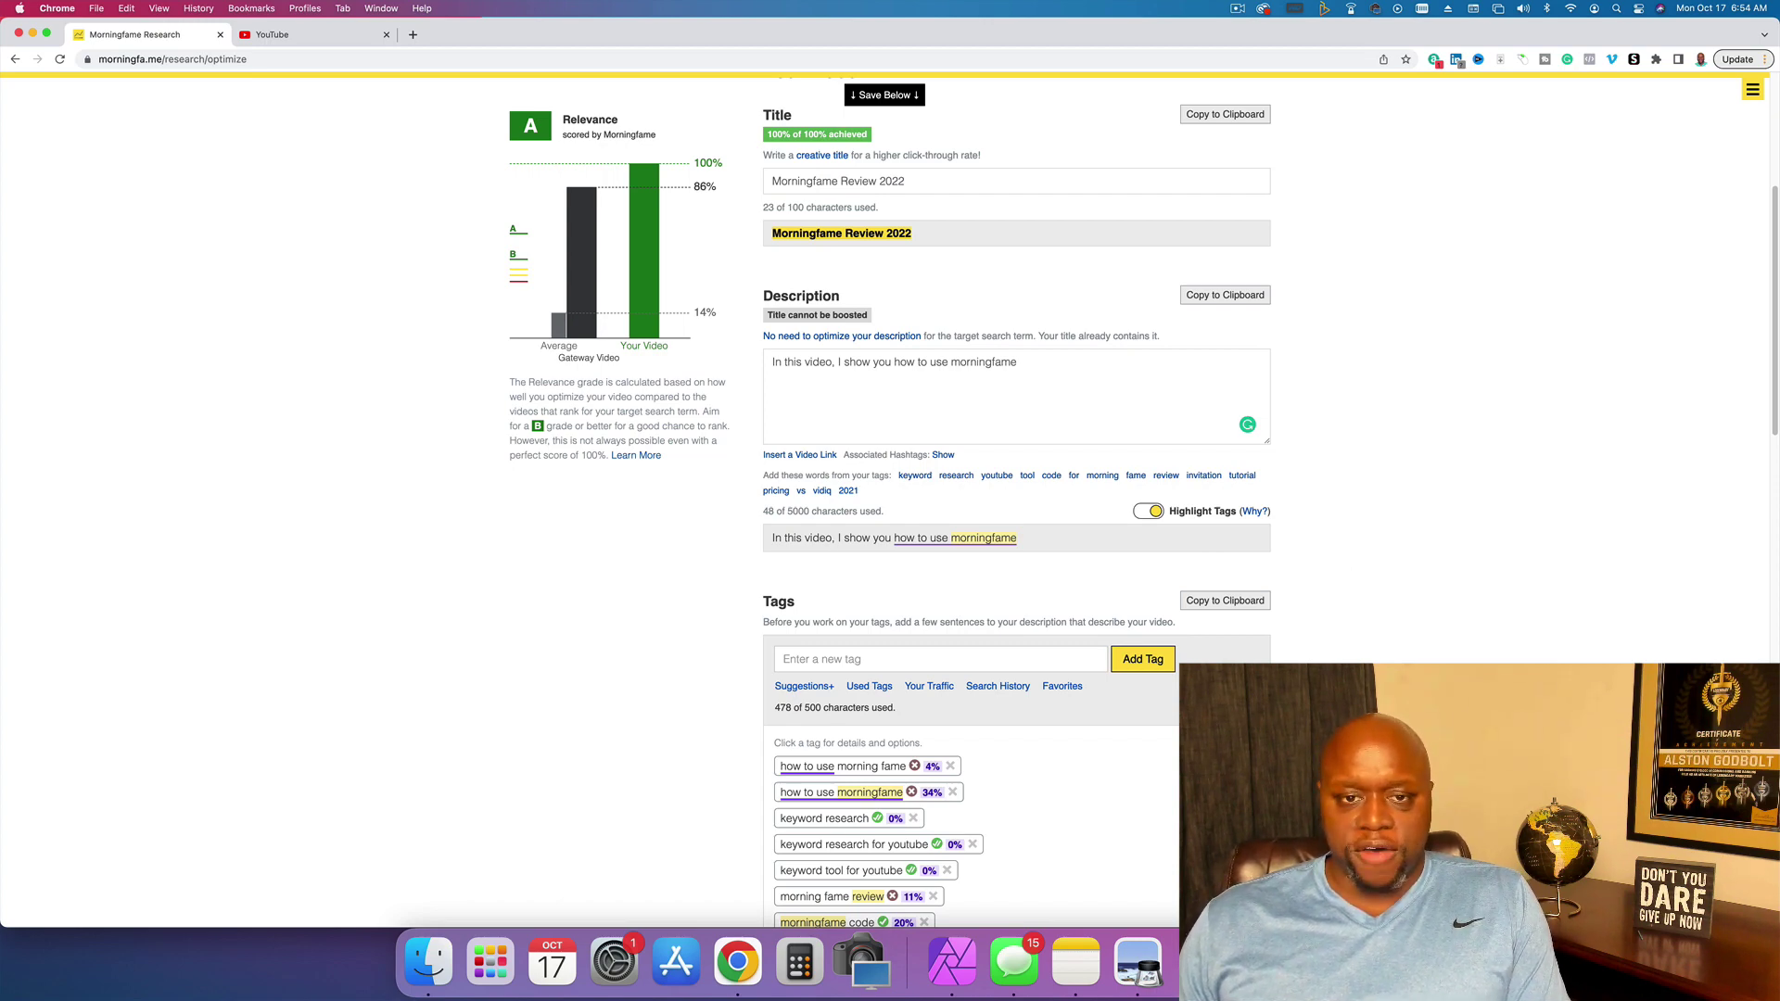
scroll(802, 414, up, 5)
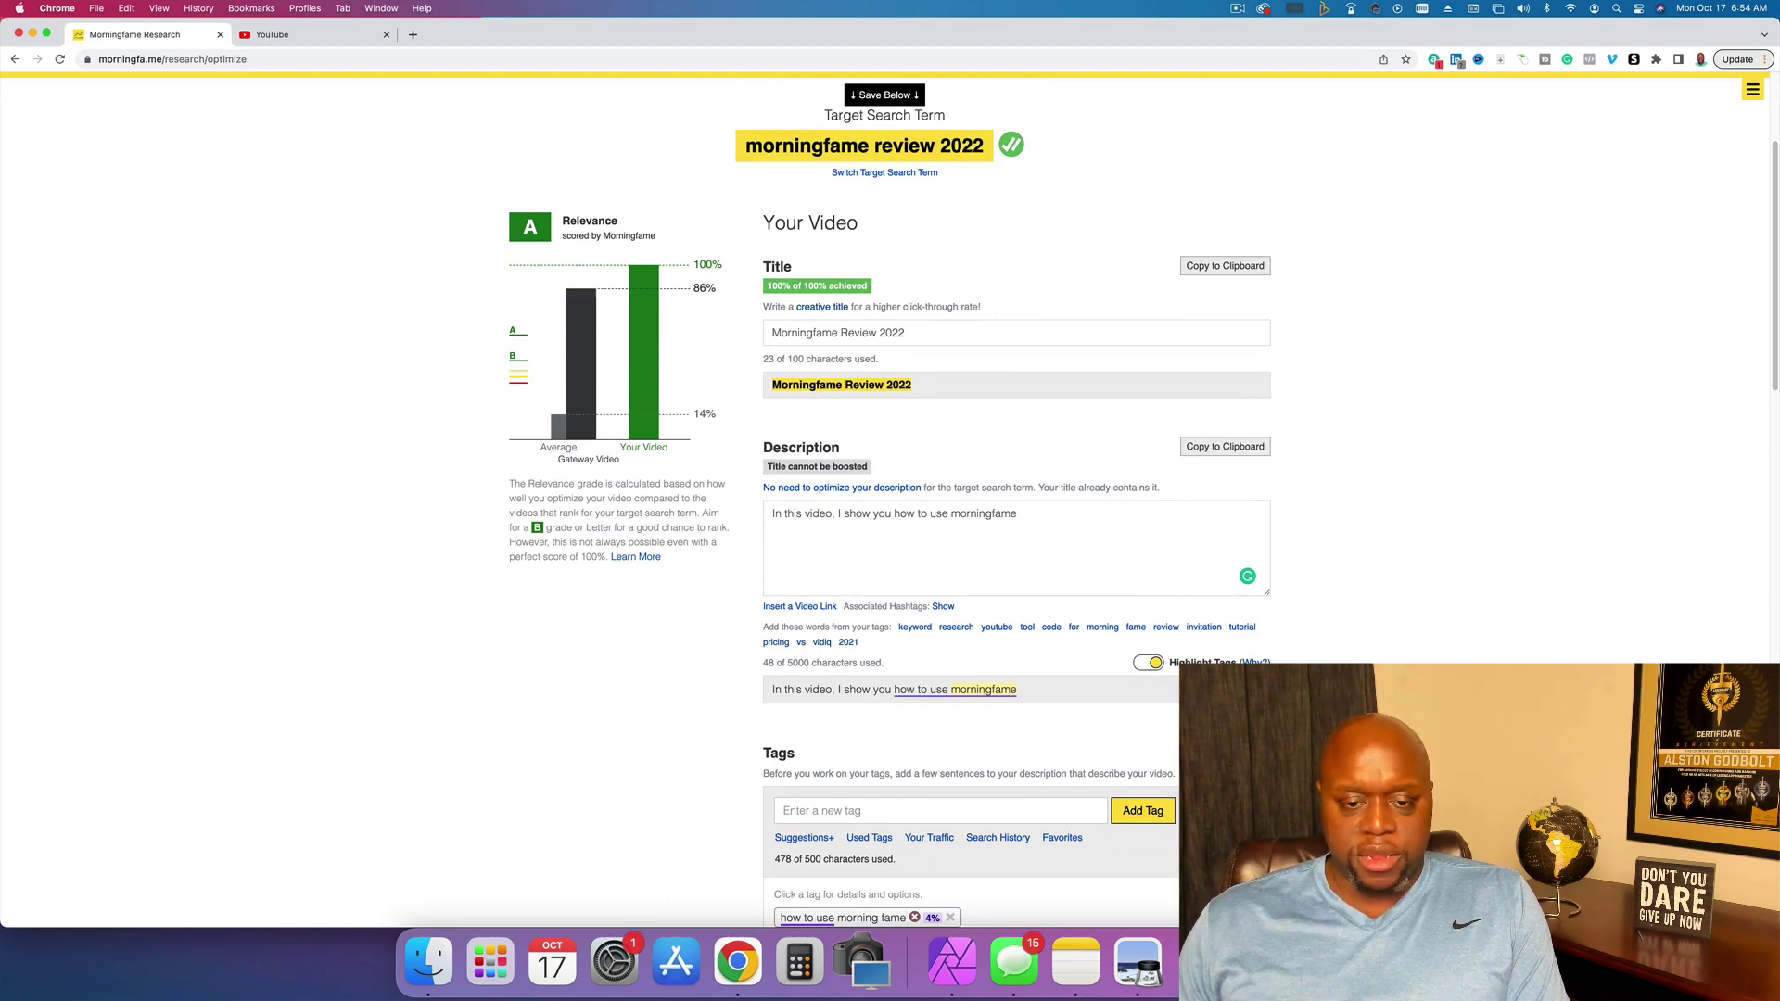
scroll(1017, 501, down, 10)
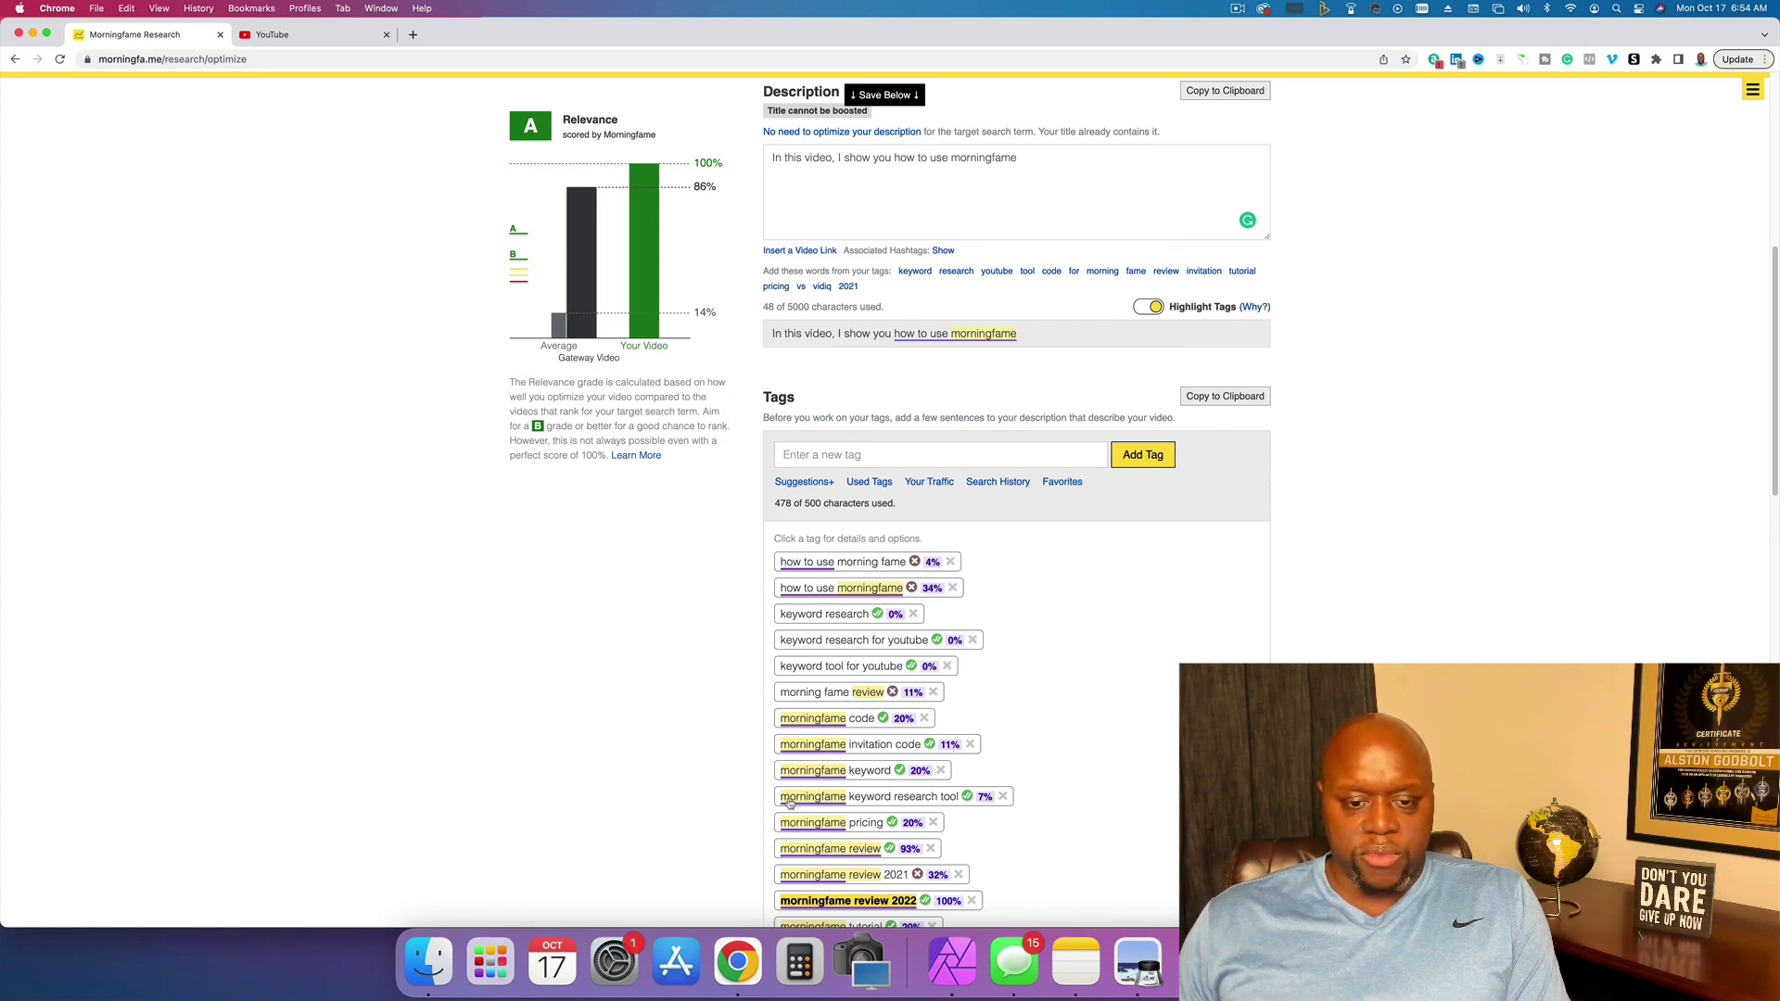
click(961, 804)
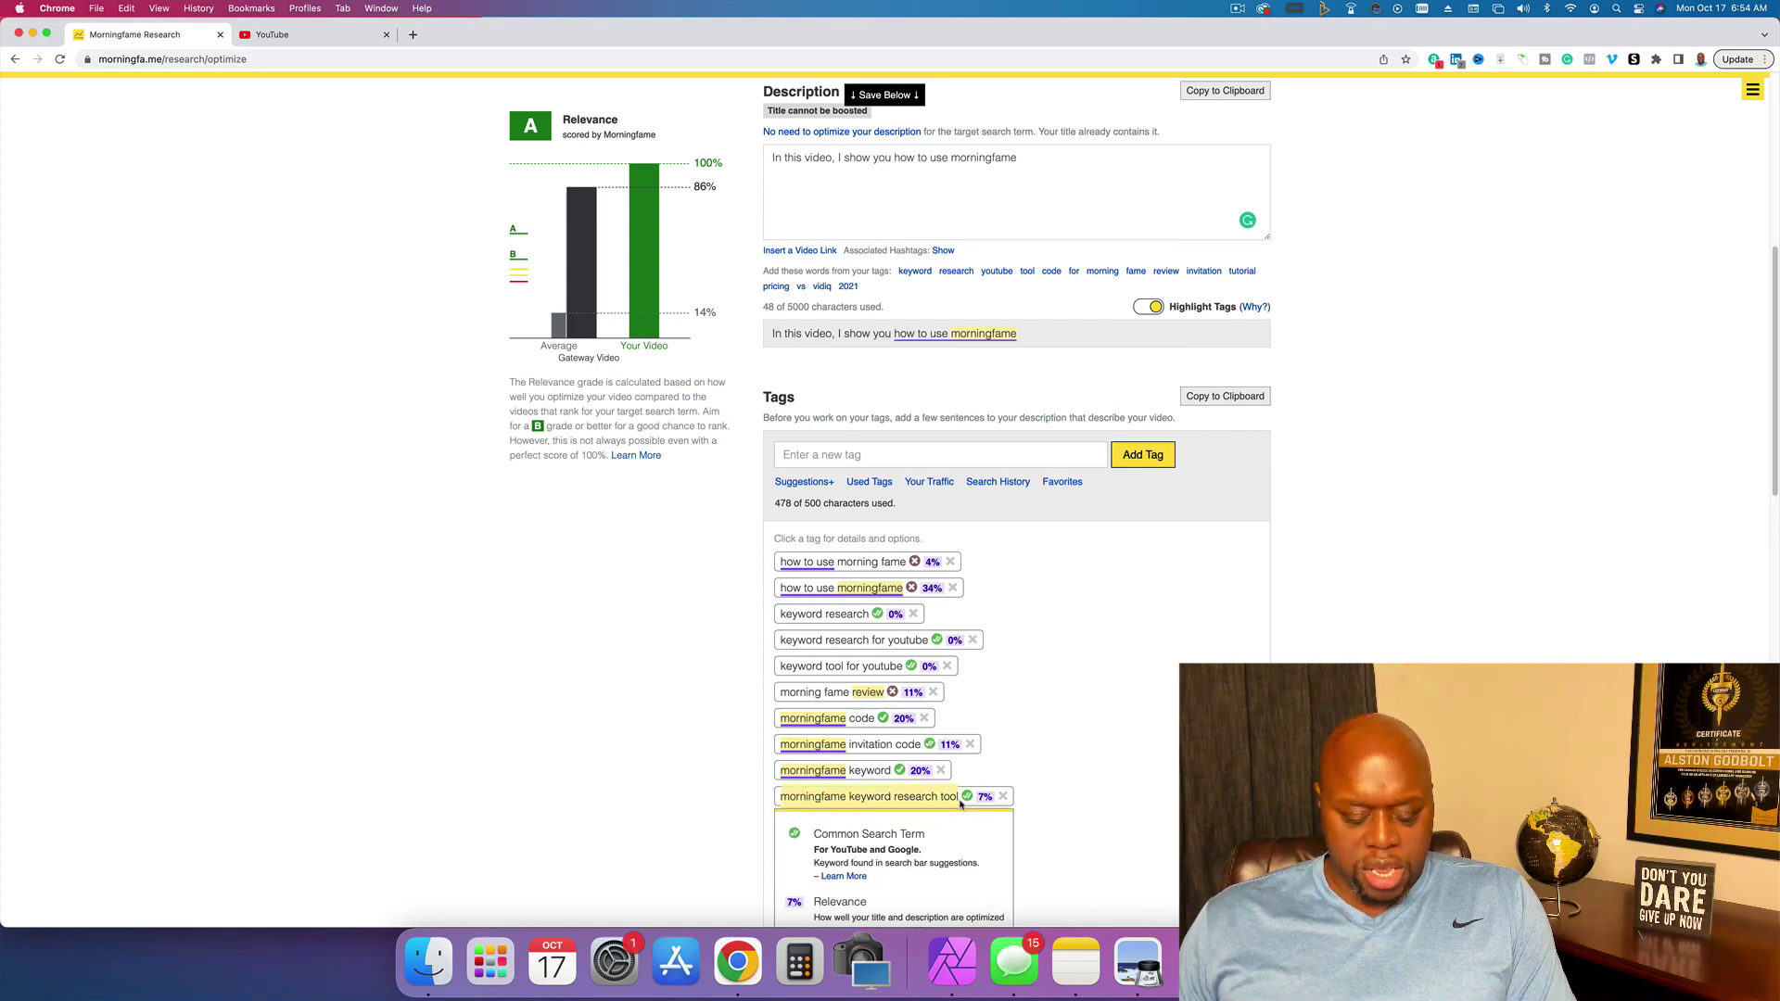
scroll(1057, 403, down, 5)
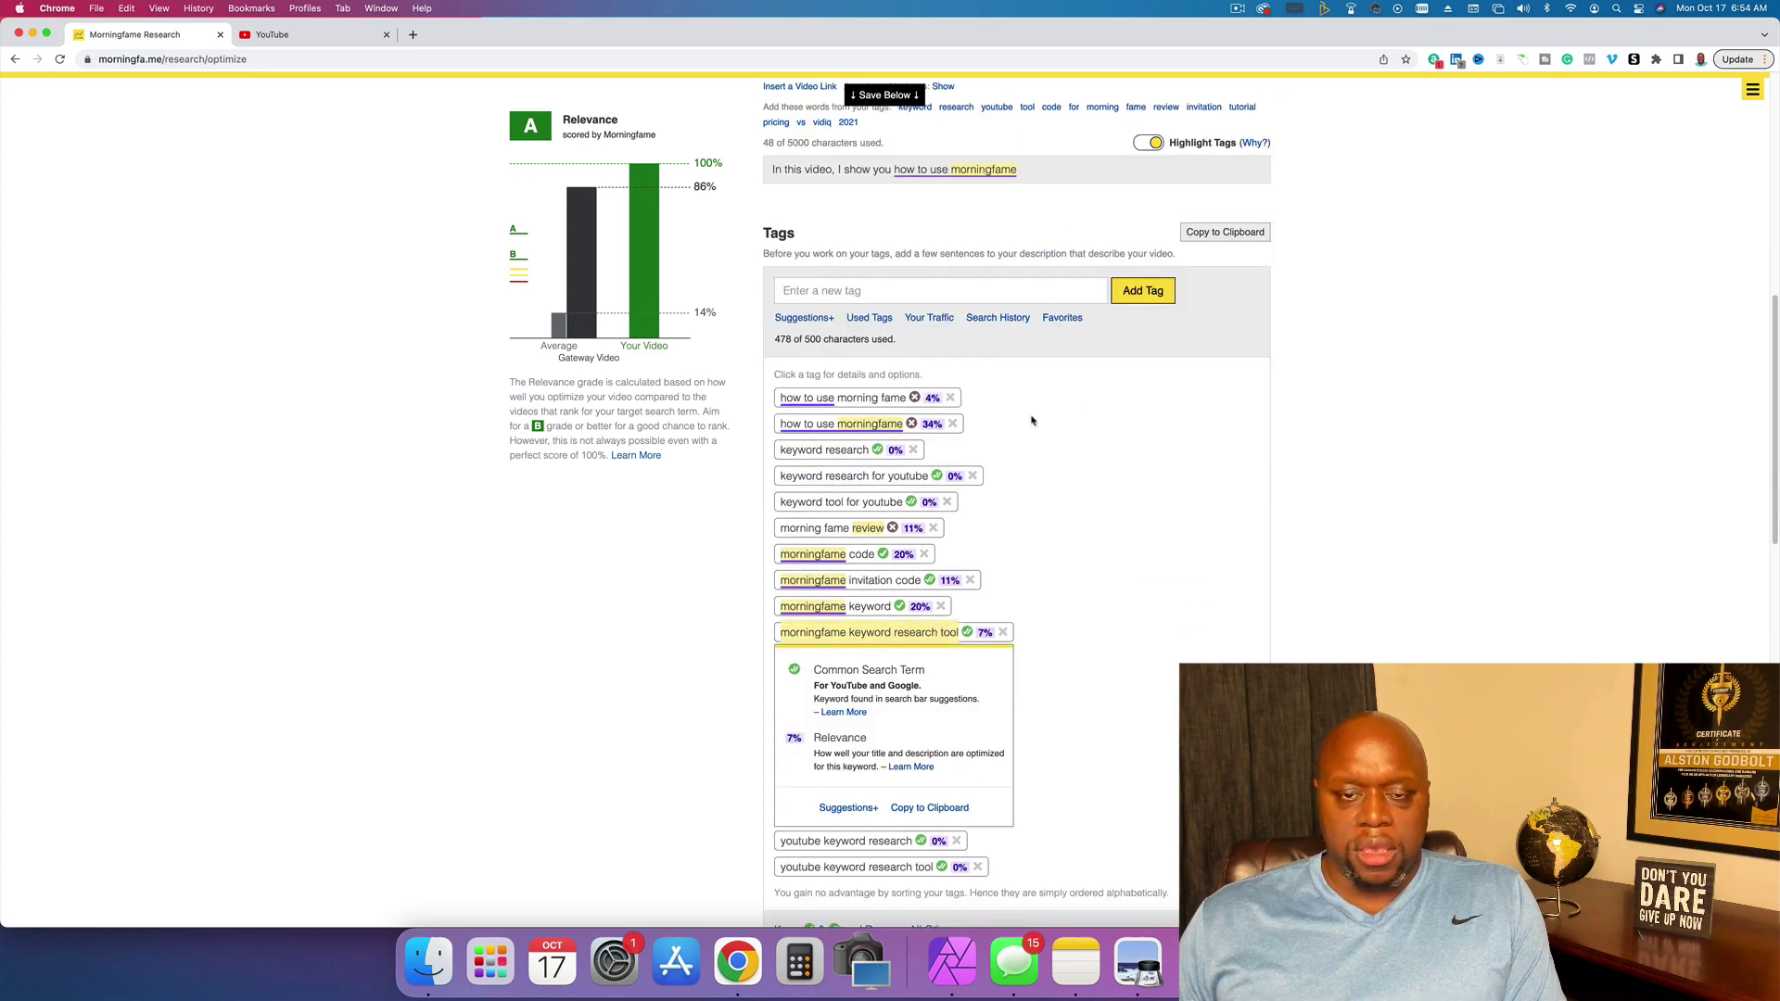
scroll(1057, 463, up, 11)
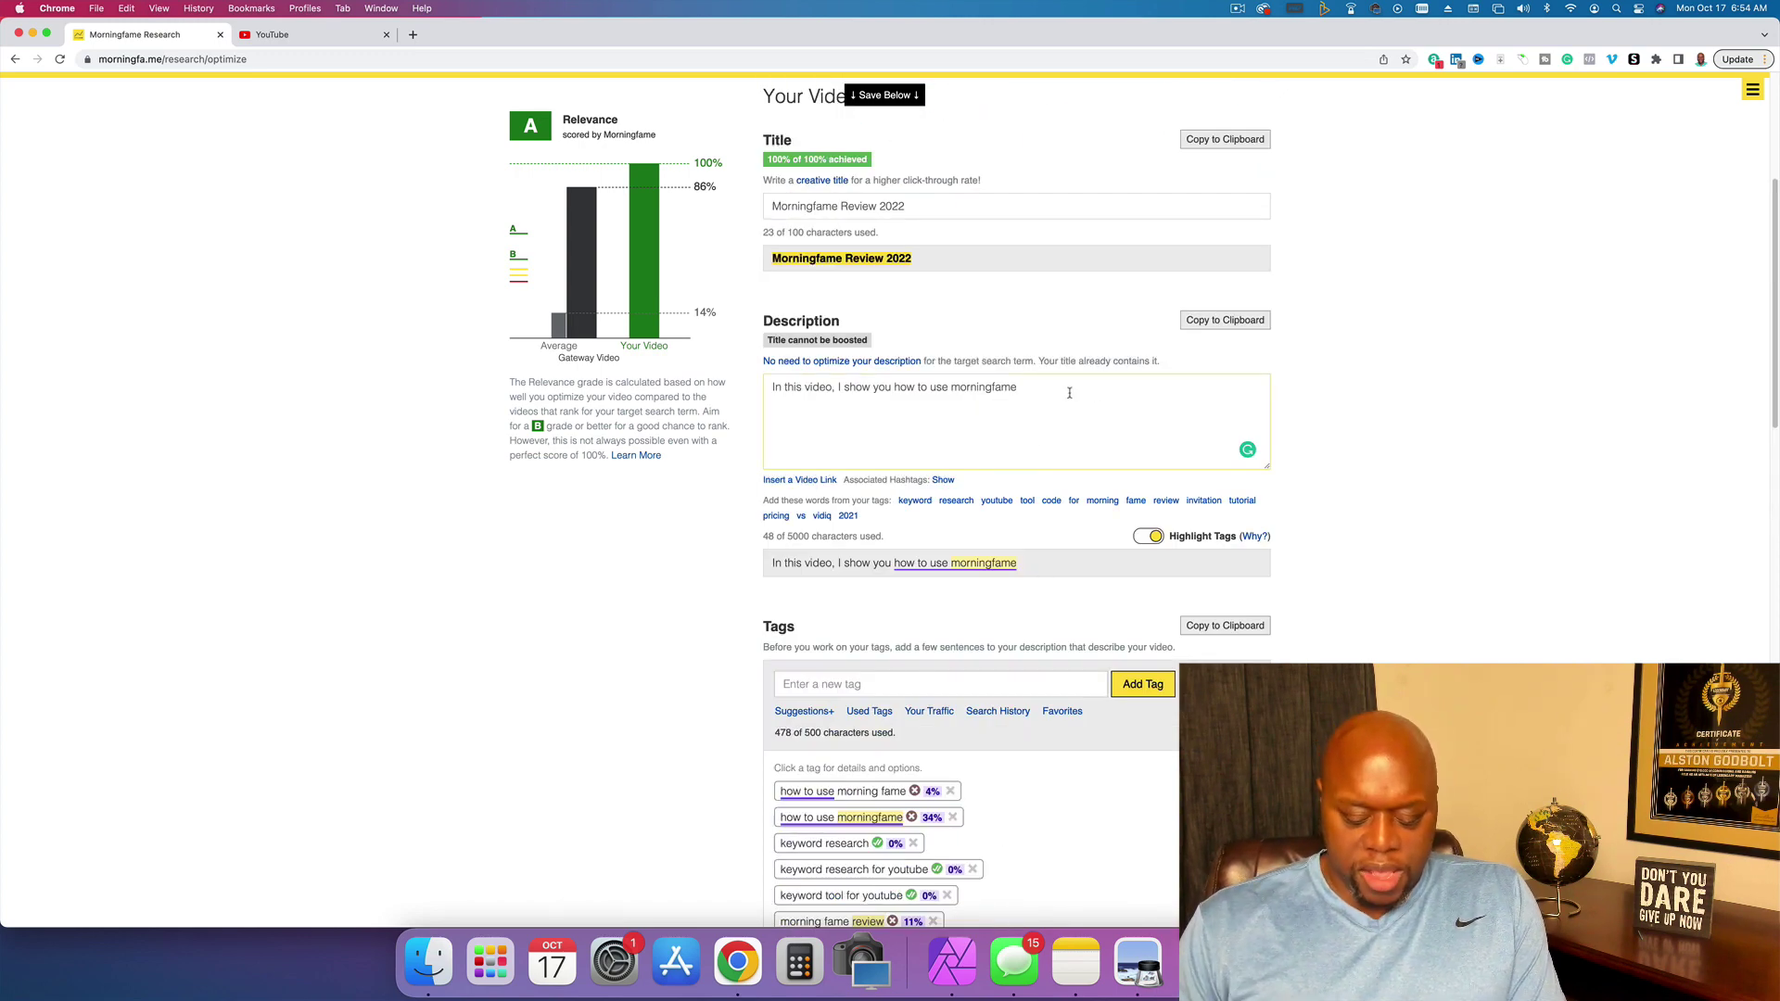
- Add 'Included in this morningfame review, I show you how to use the morningfame keyword research tool'
text(Included in )
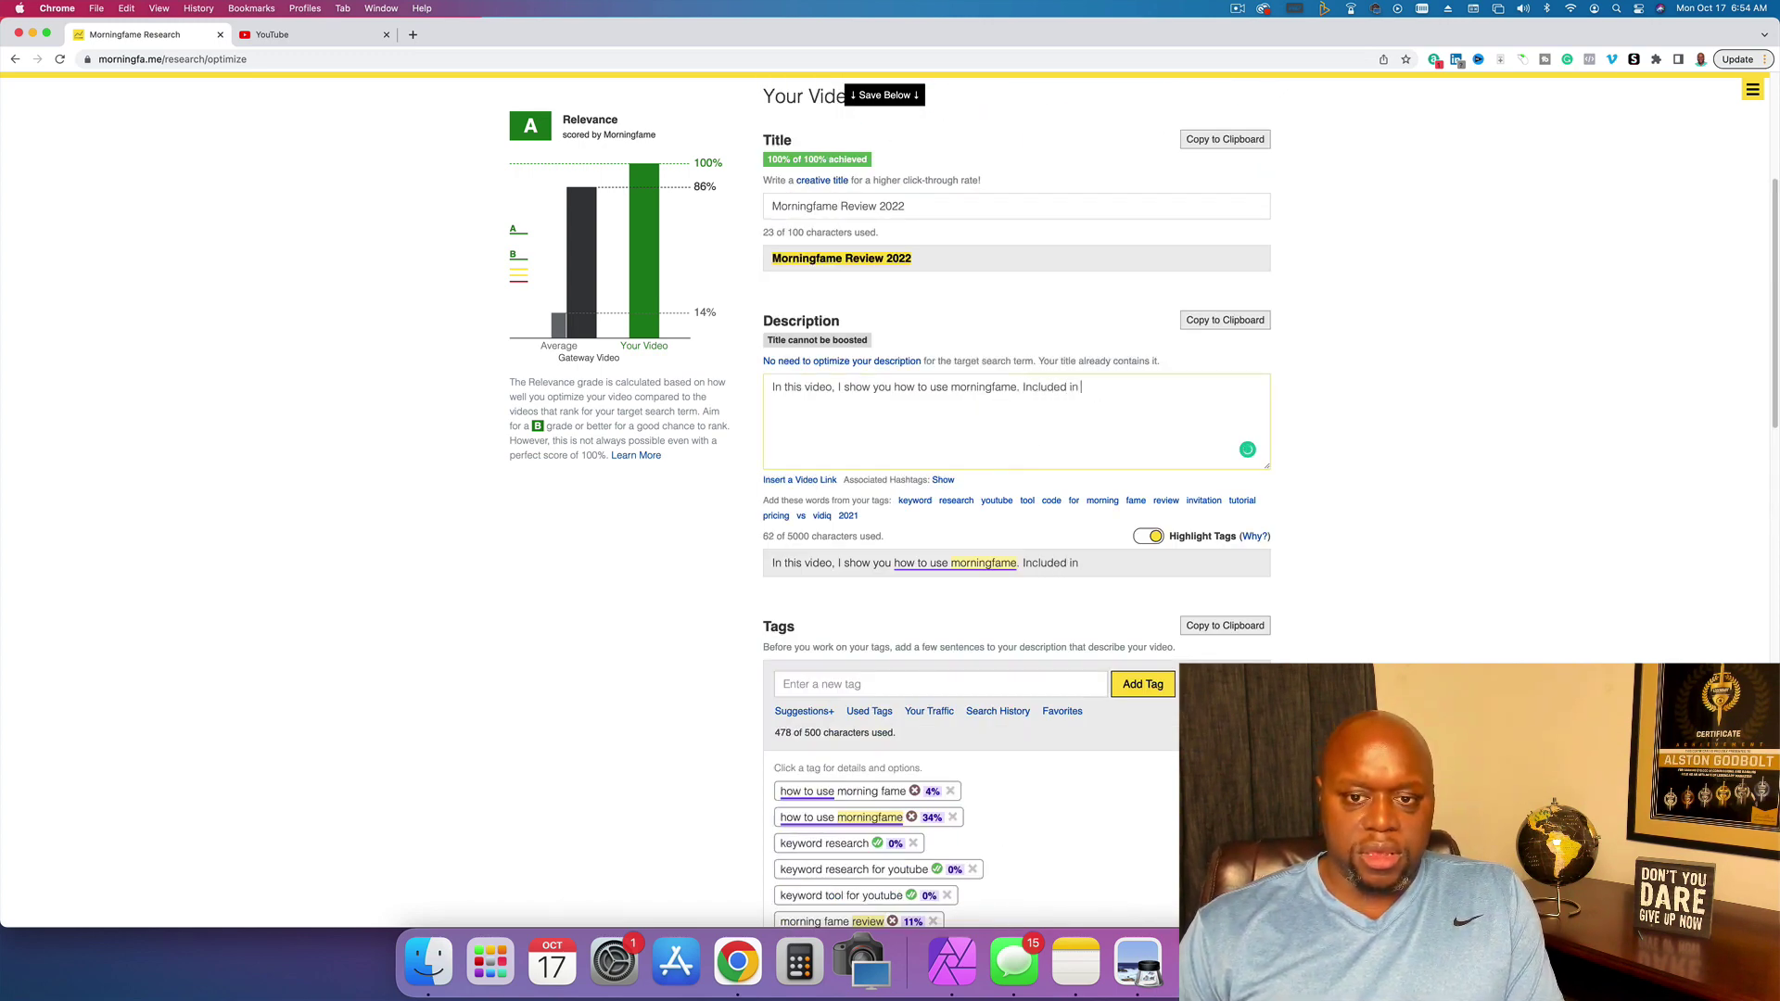
text(this mornin)
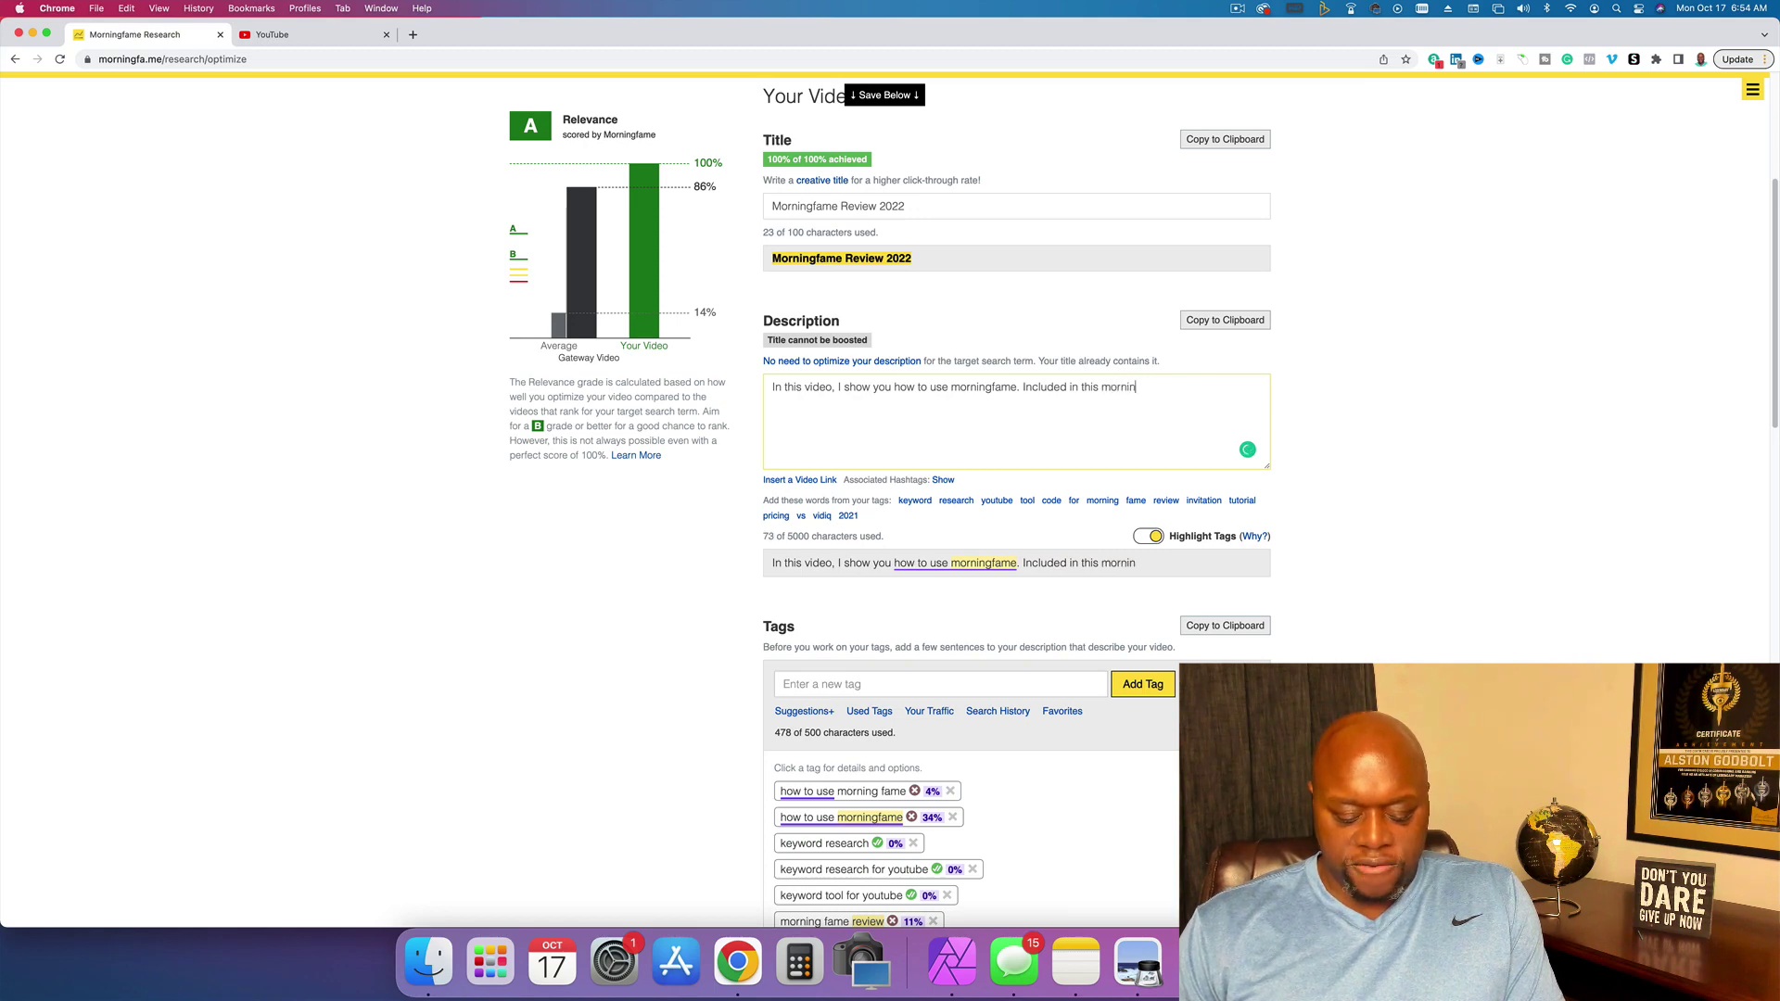
text(gfame)
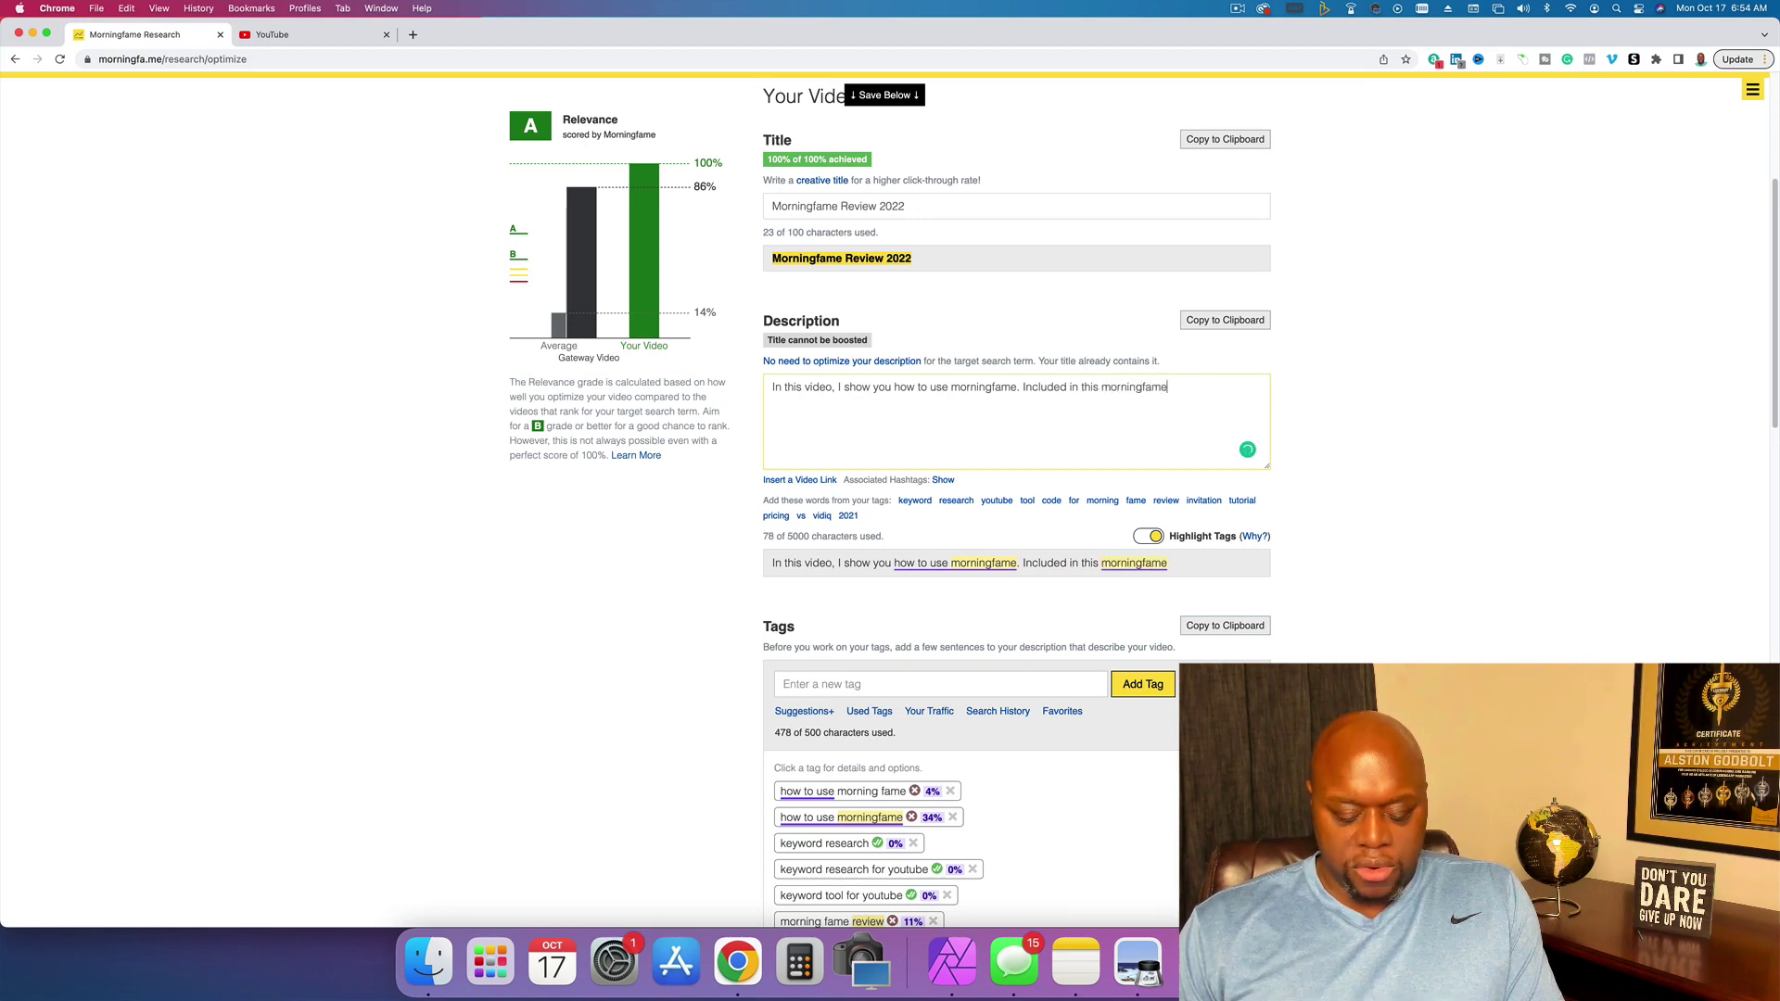
text( review,)
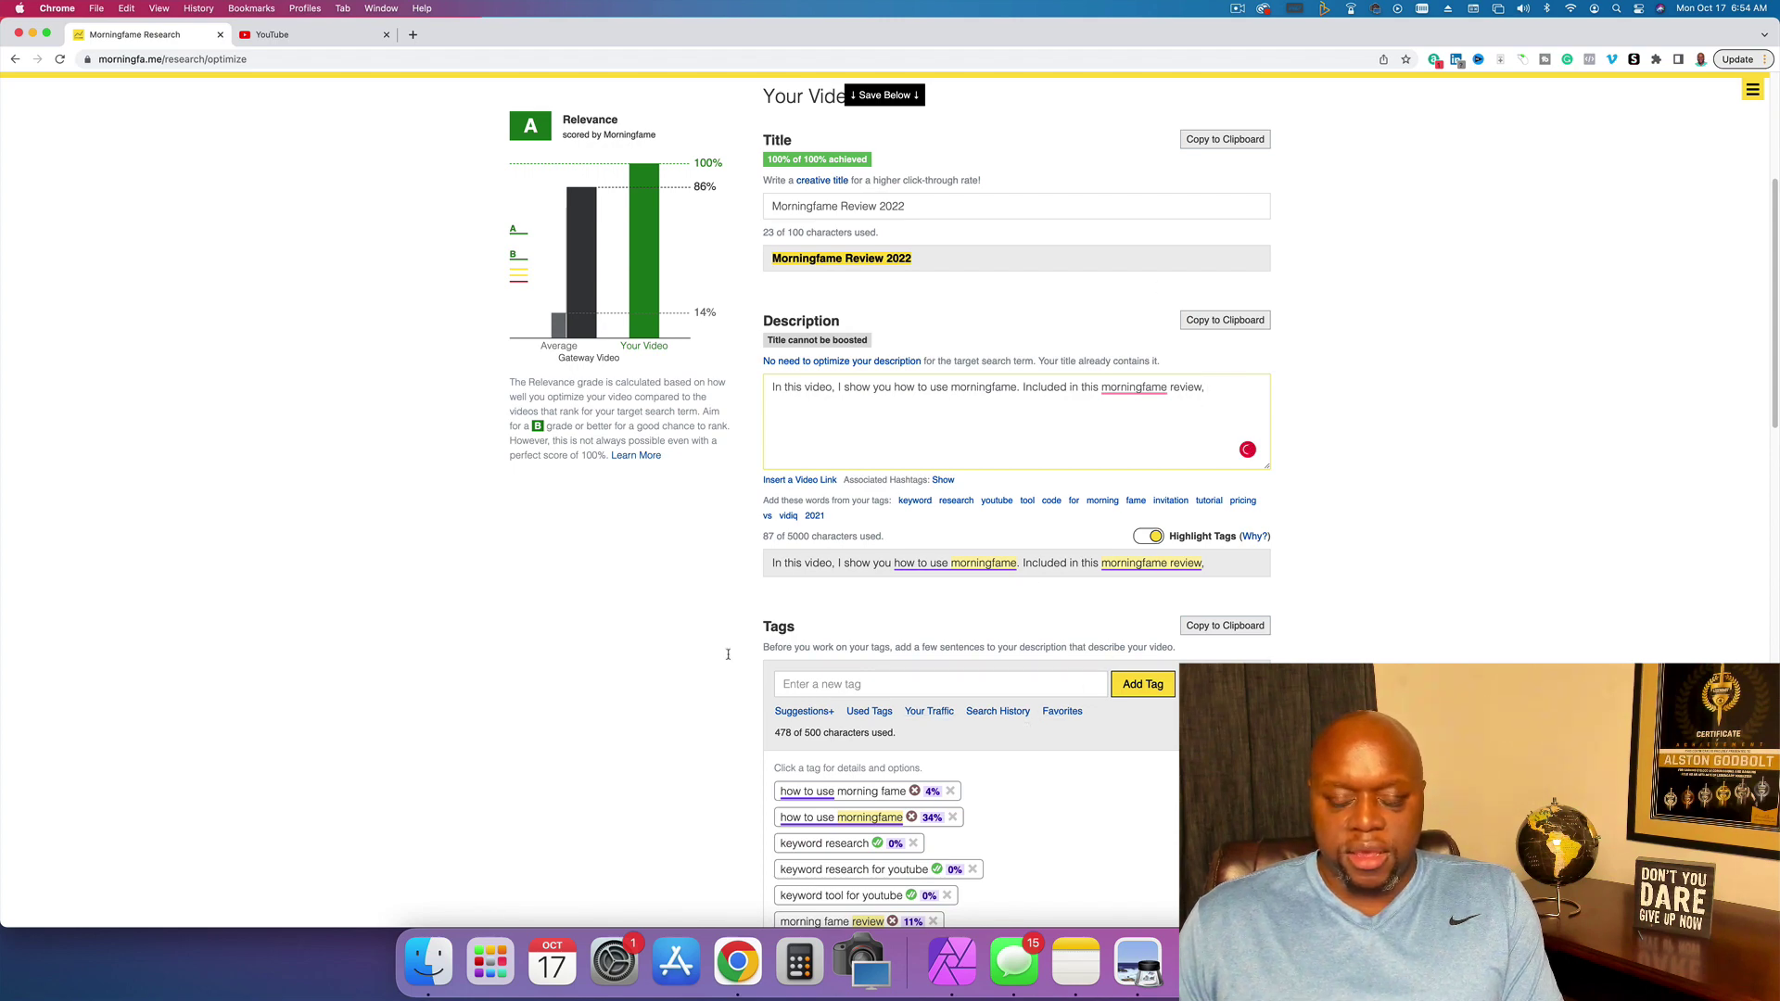
scroll(437, 596, up, 3)
scroll(437, 595, down, 6)
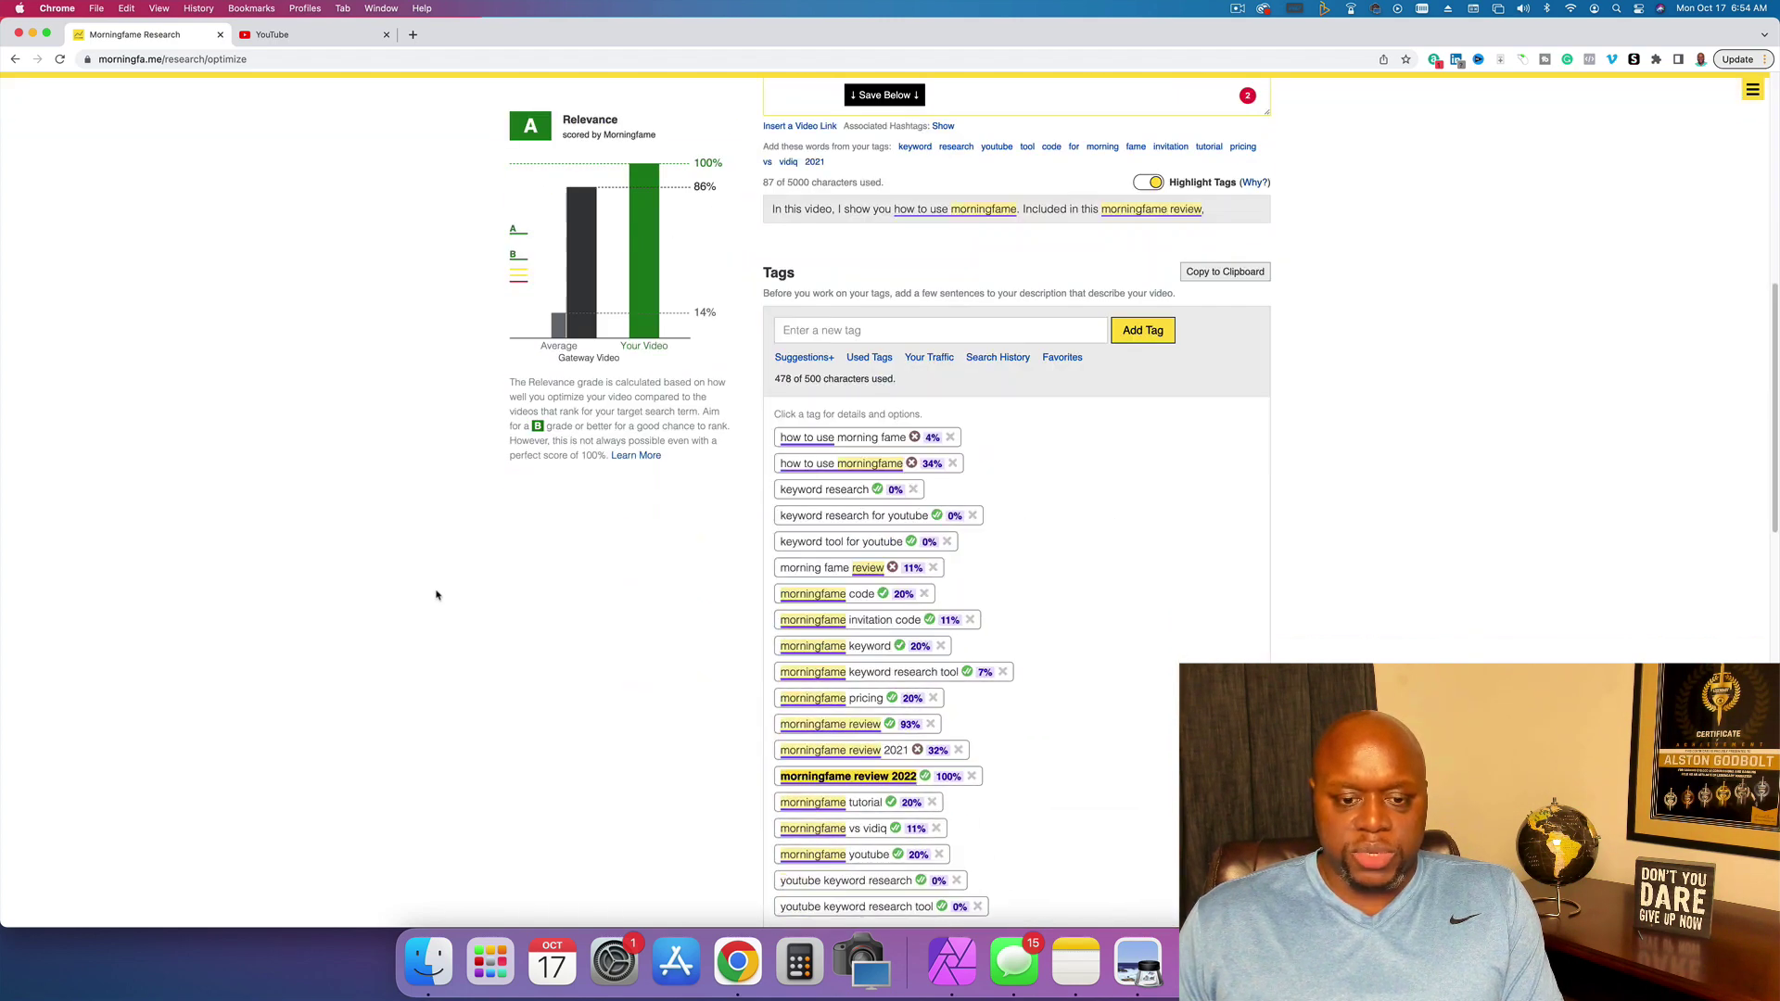
scroll(436, 595, up, 2)
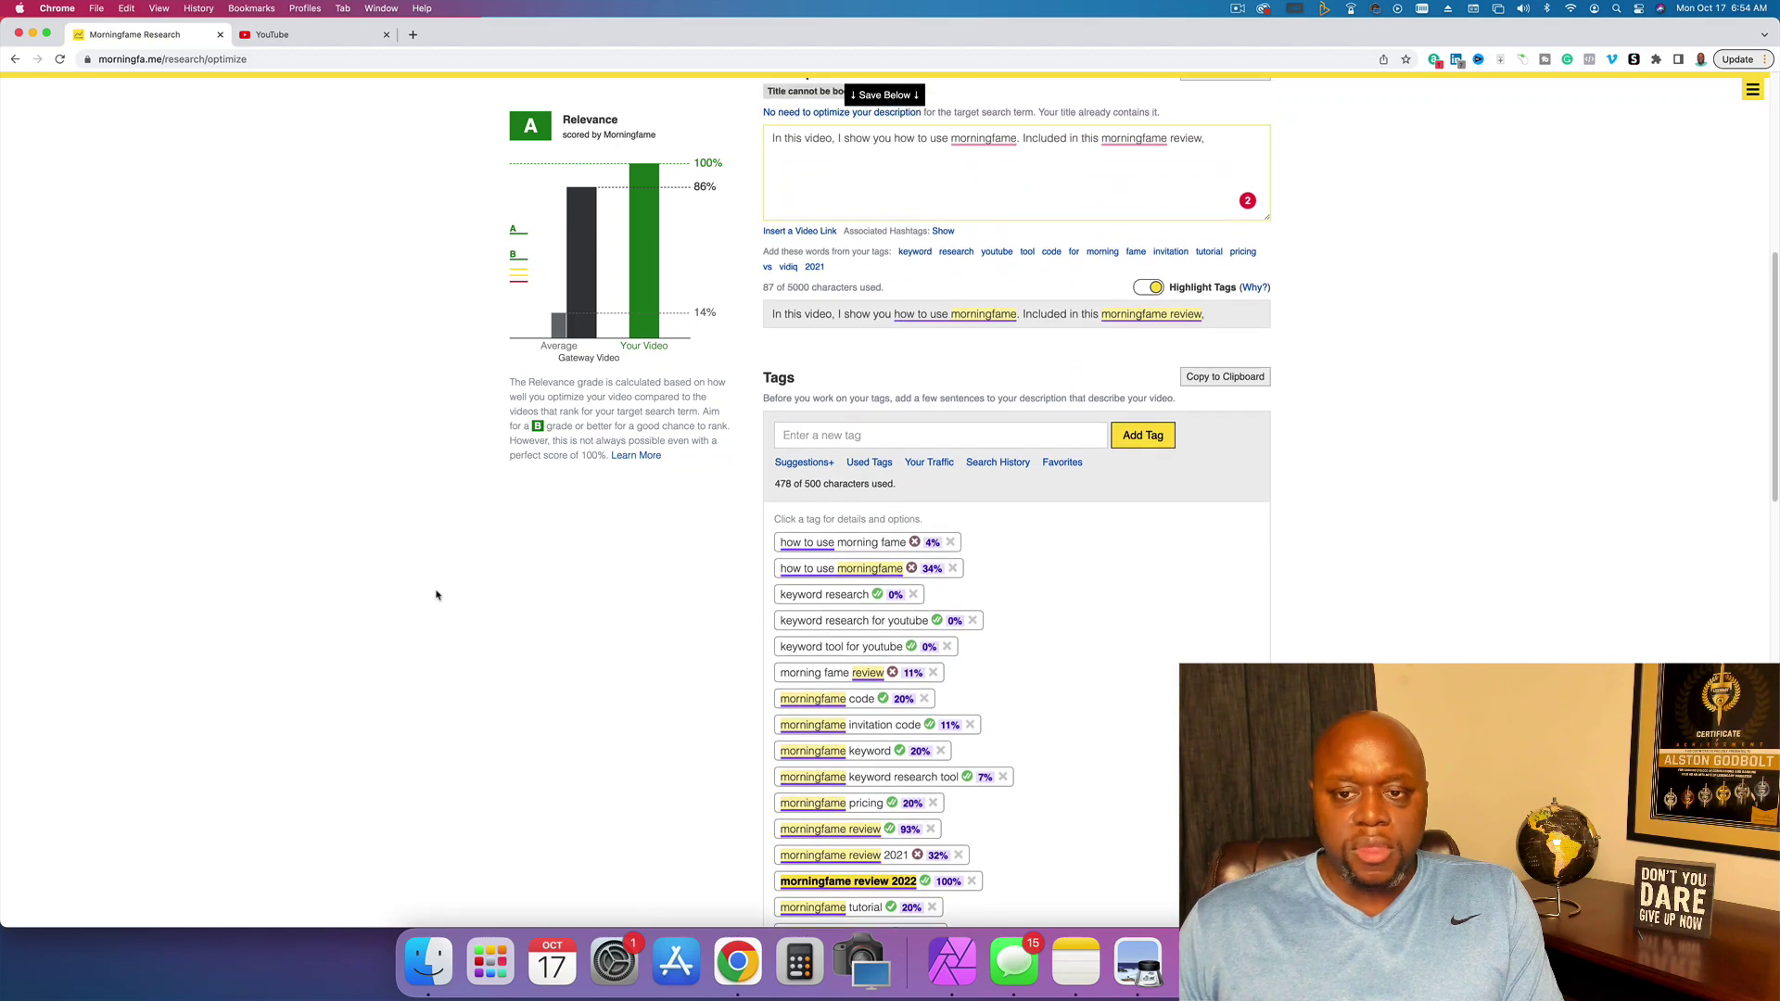
text(I show you how to)
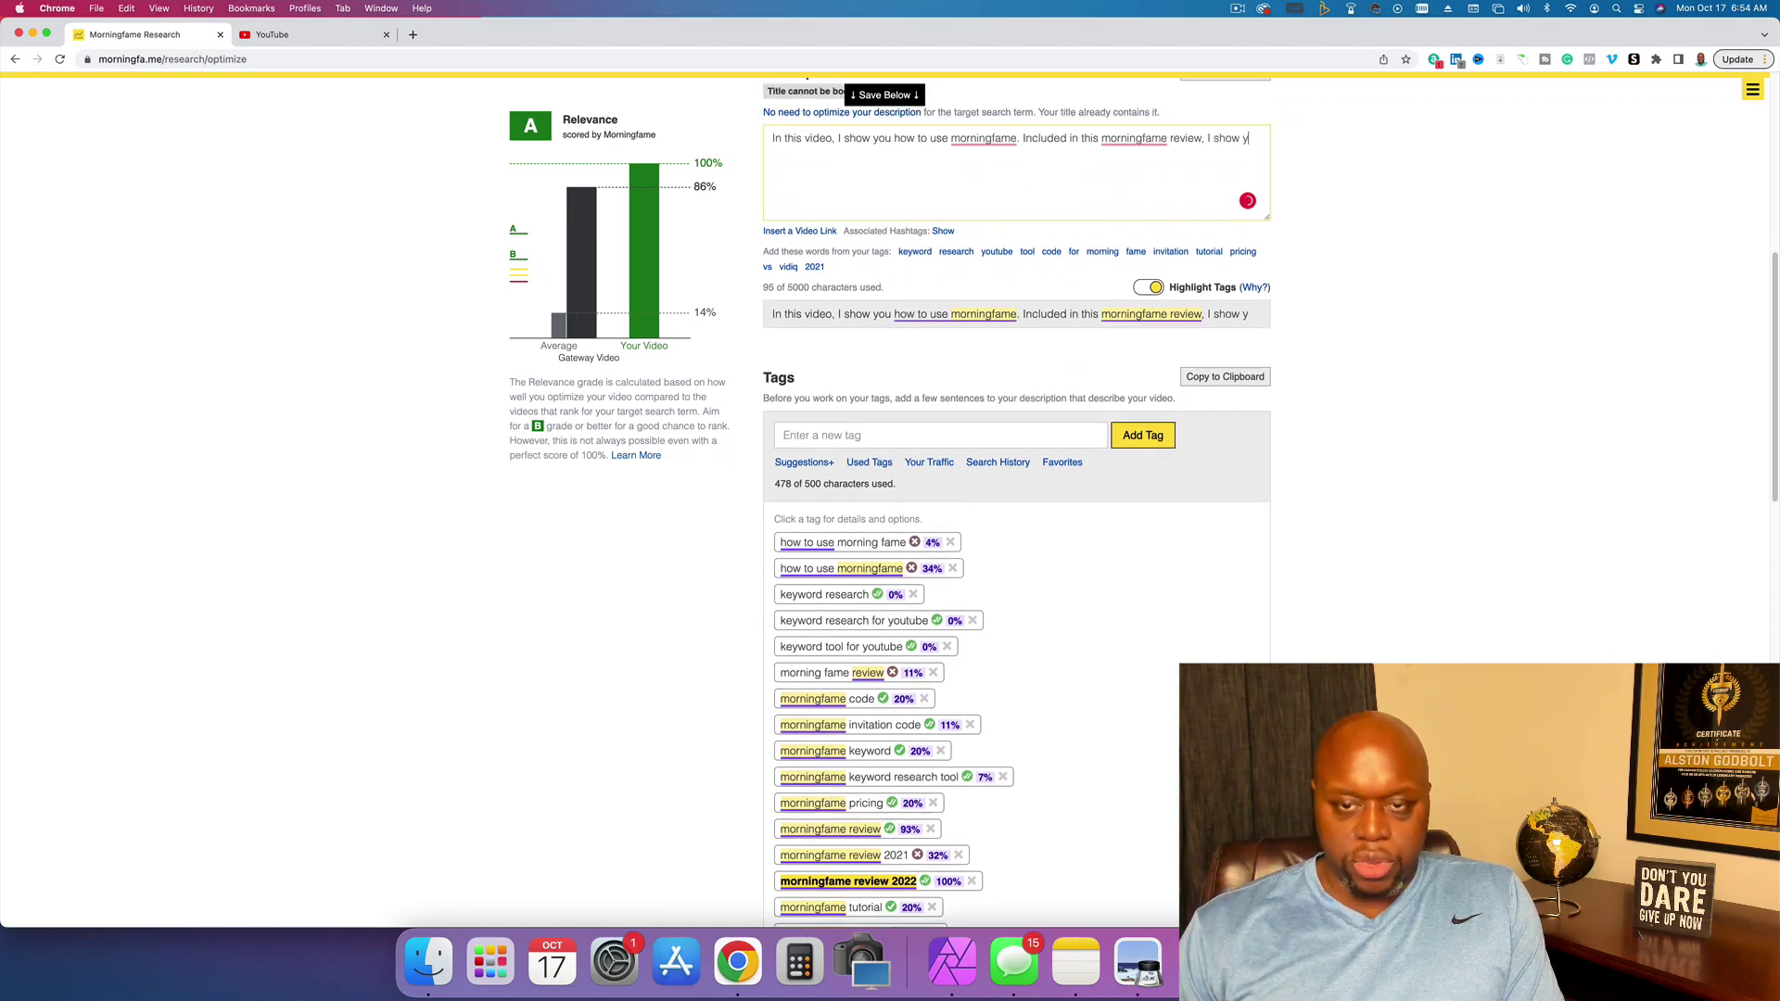
text( morningfame keyword research tool)
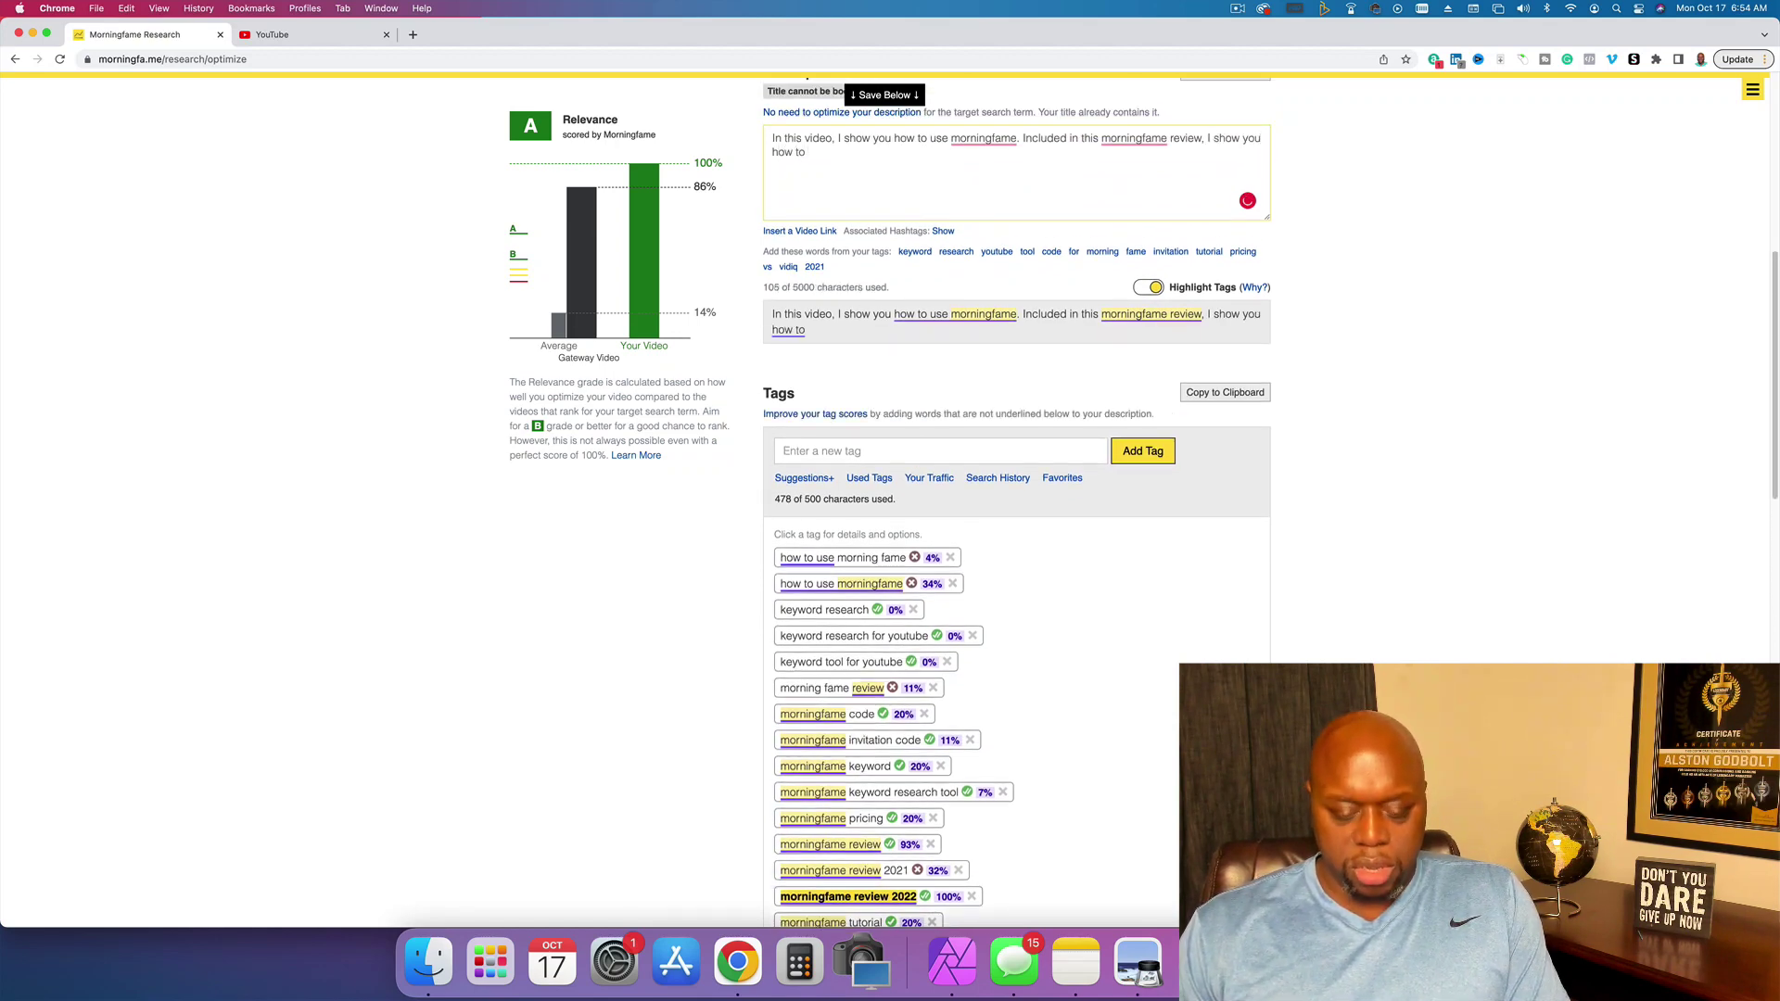
click(809, 154)
text(use the)
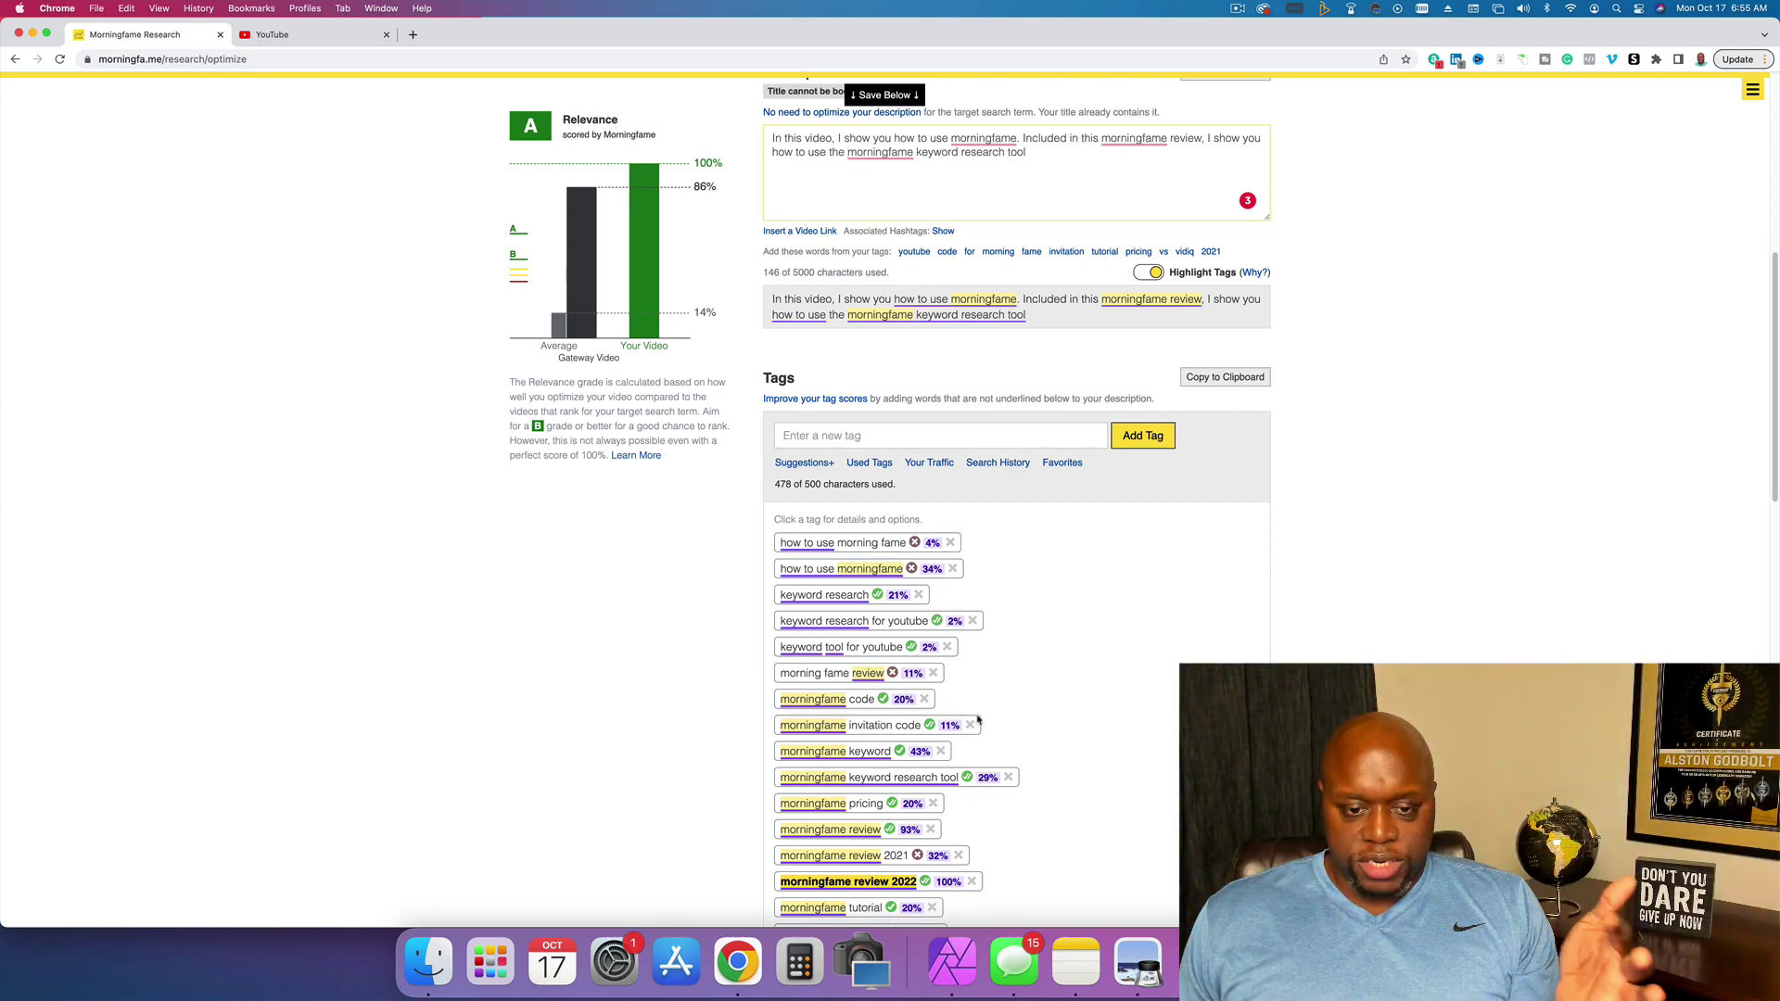
- Add a line pointing viewers wanting the morningfame invitation code to the link below
click(920, 728)
scroll(1204, 474, up, 3)
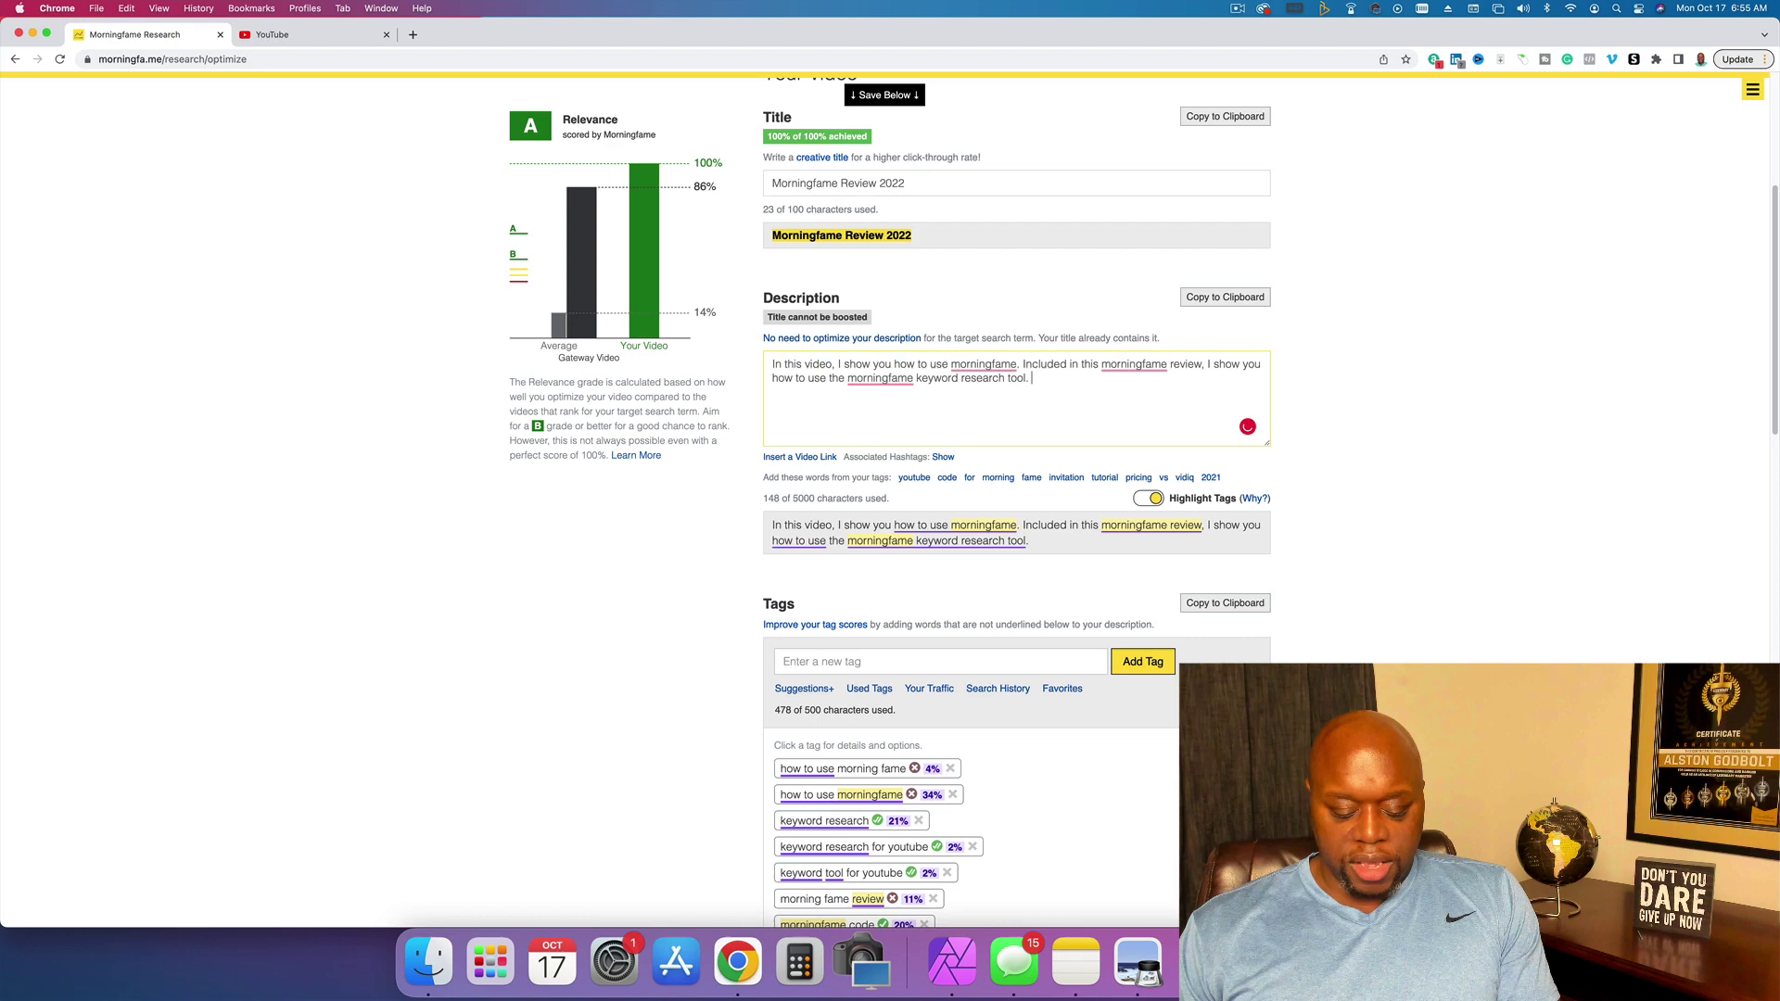
text(you want )
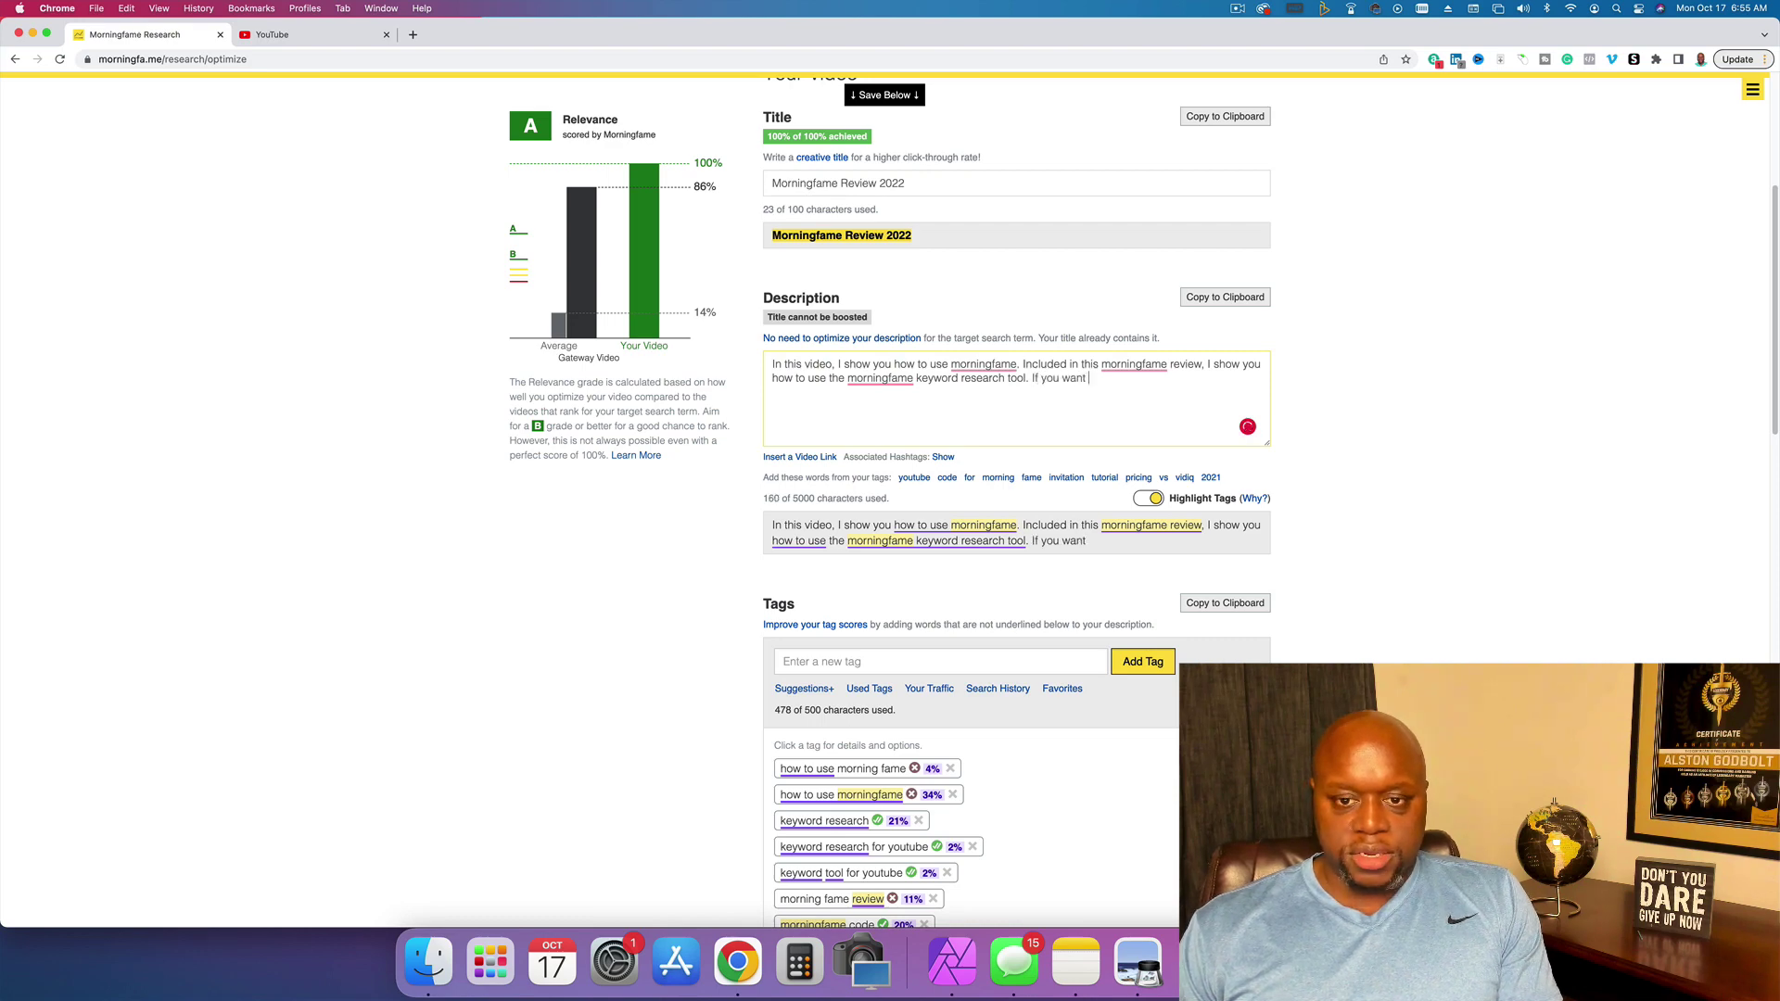
text(the morningfame invitation code)
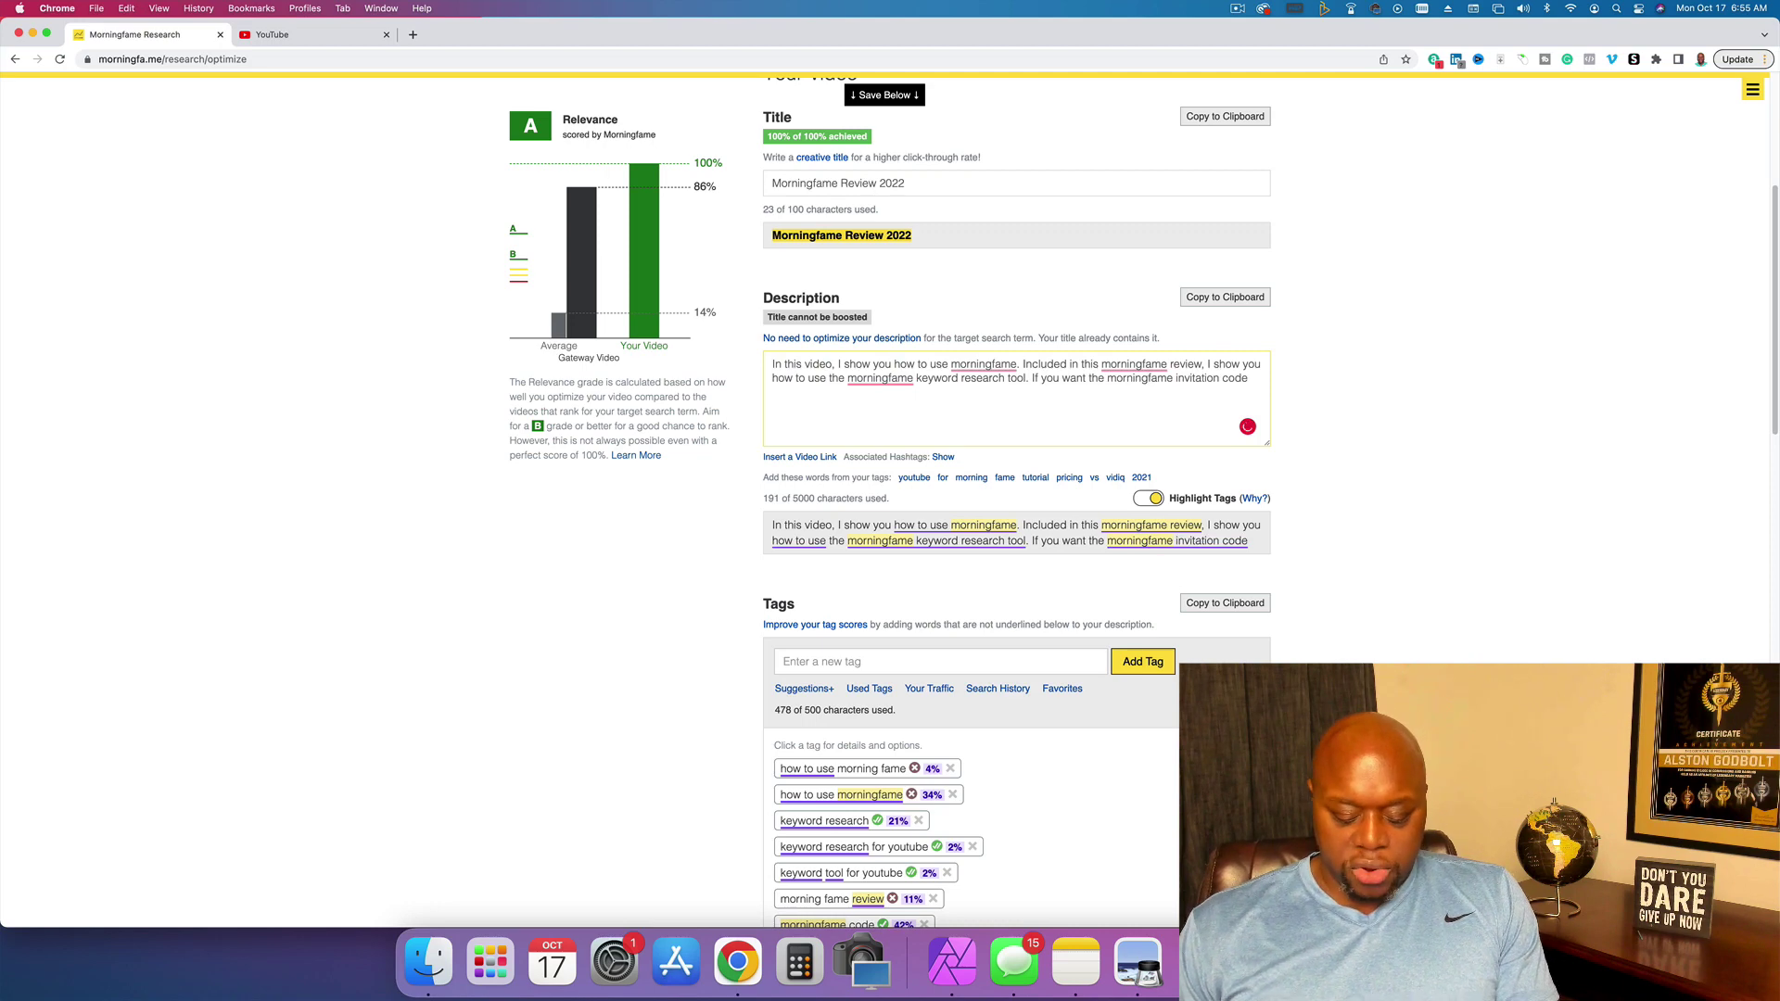
text(, click the link)
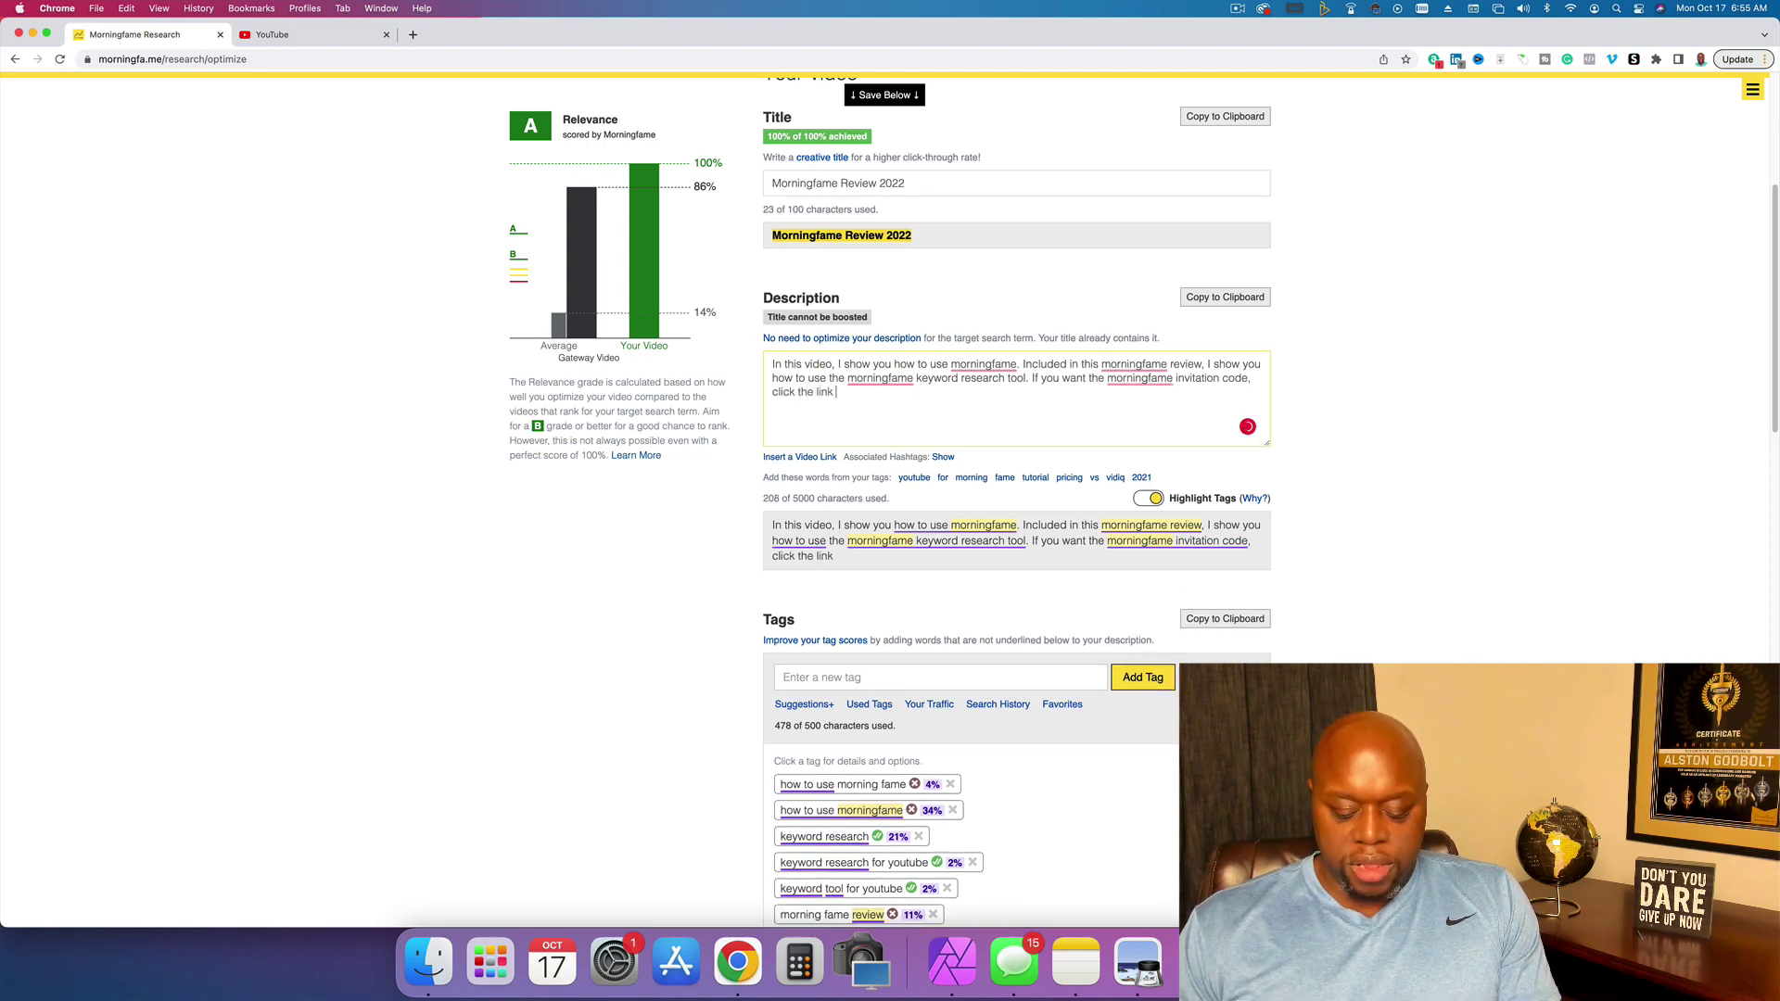
text( below)
- Add 'Included in this morningfame tutorial, I compare morningfame vs vidiq' to the description
scroll(992, 798, up, 2)
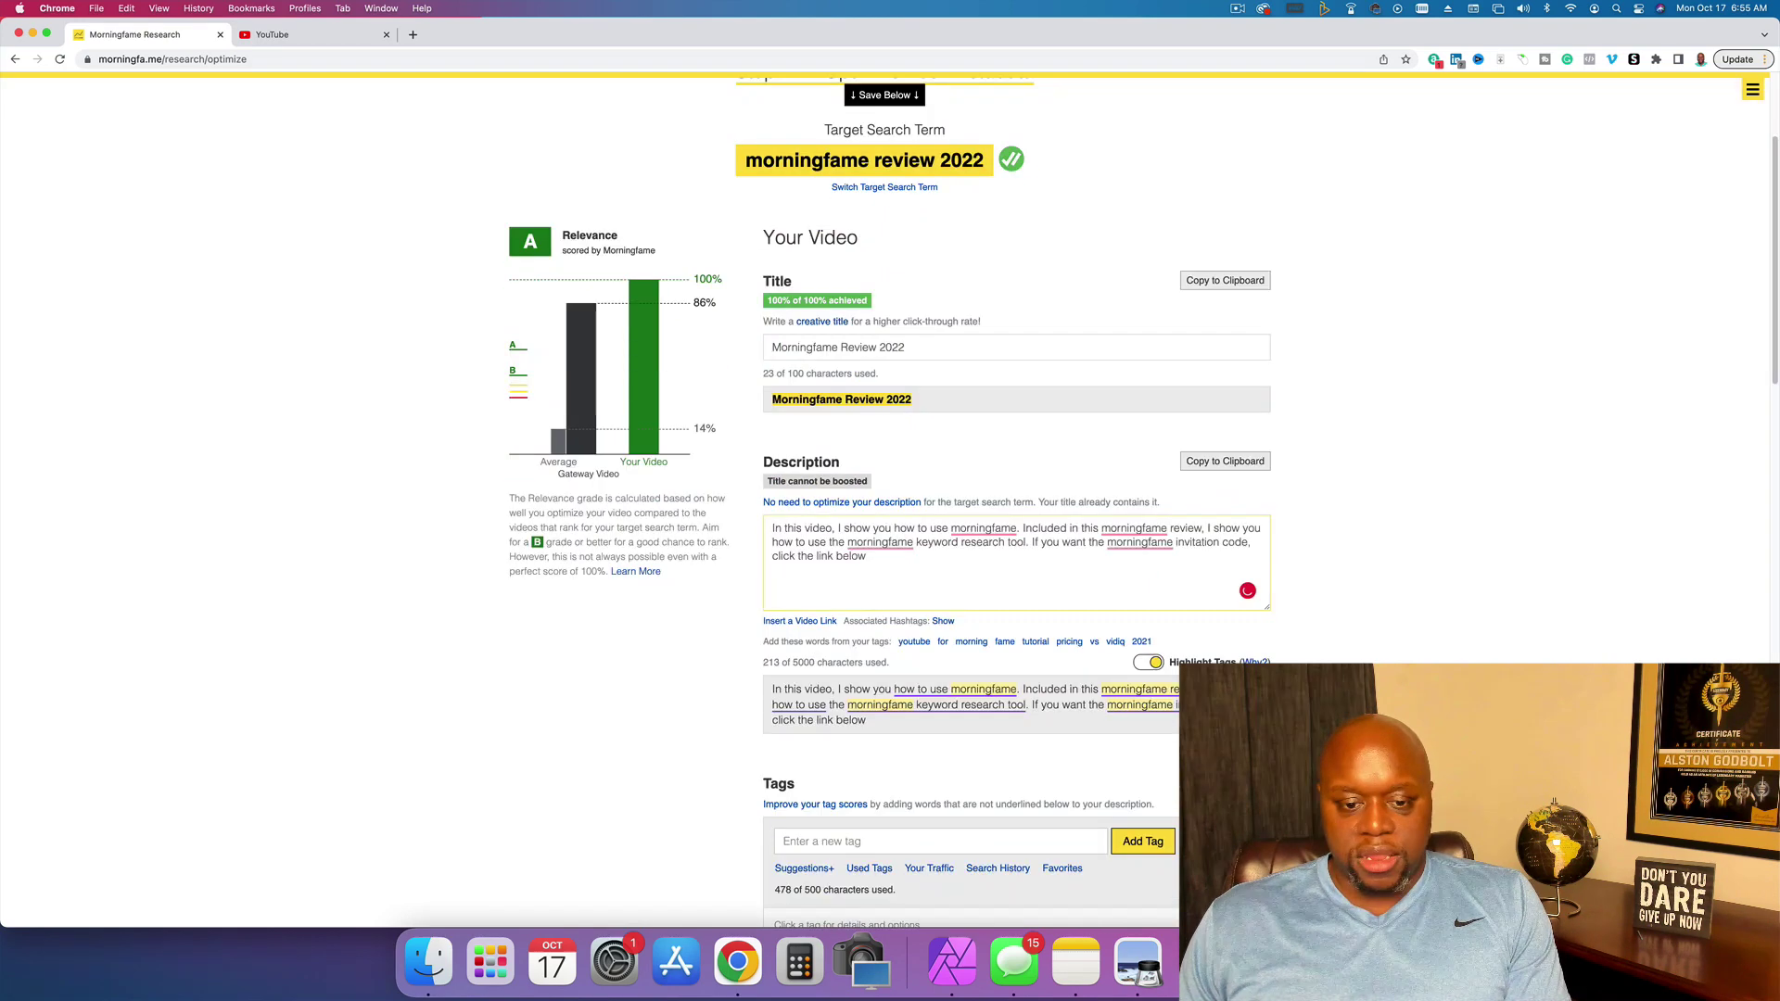
scroll(992, 798, down, 6)
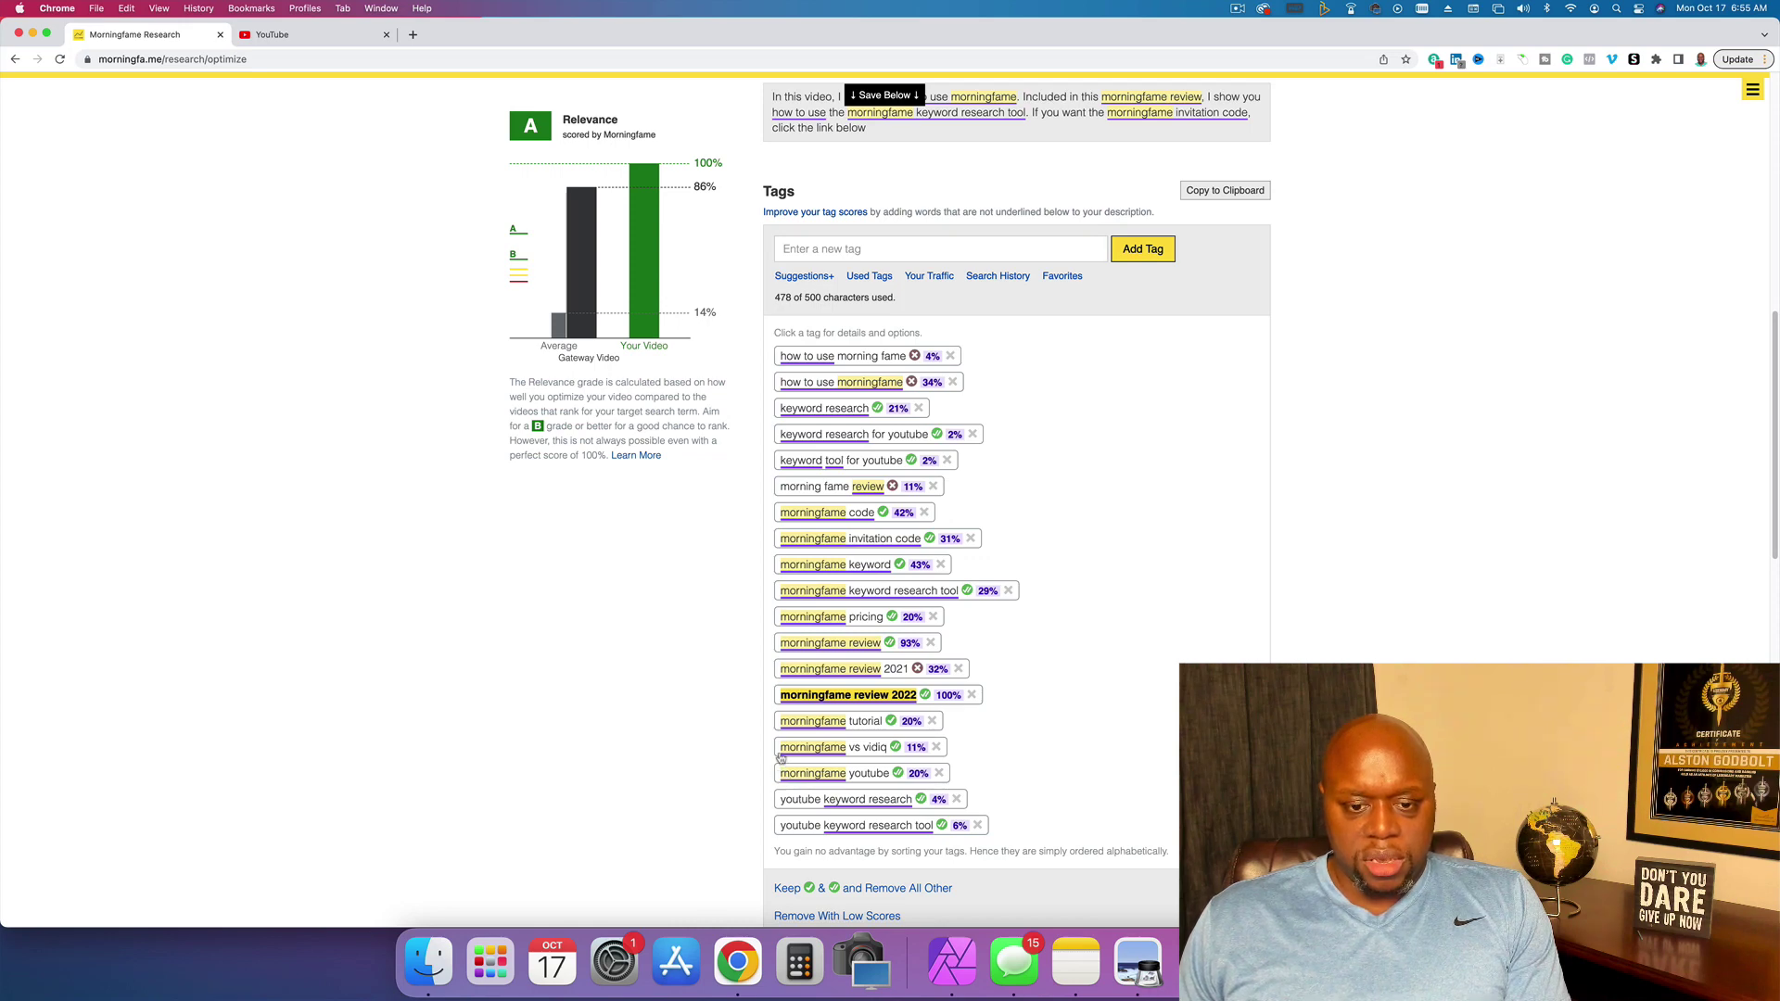
drag(781, 727, 880, 726)
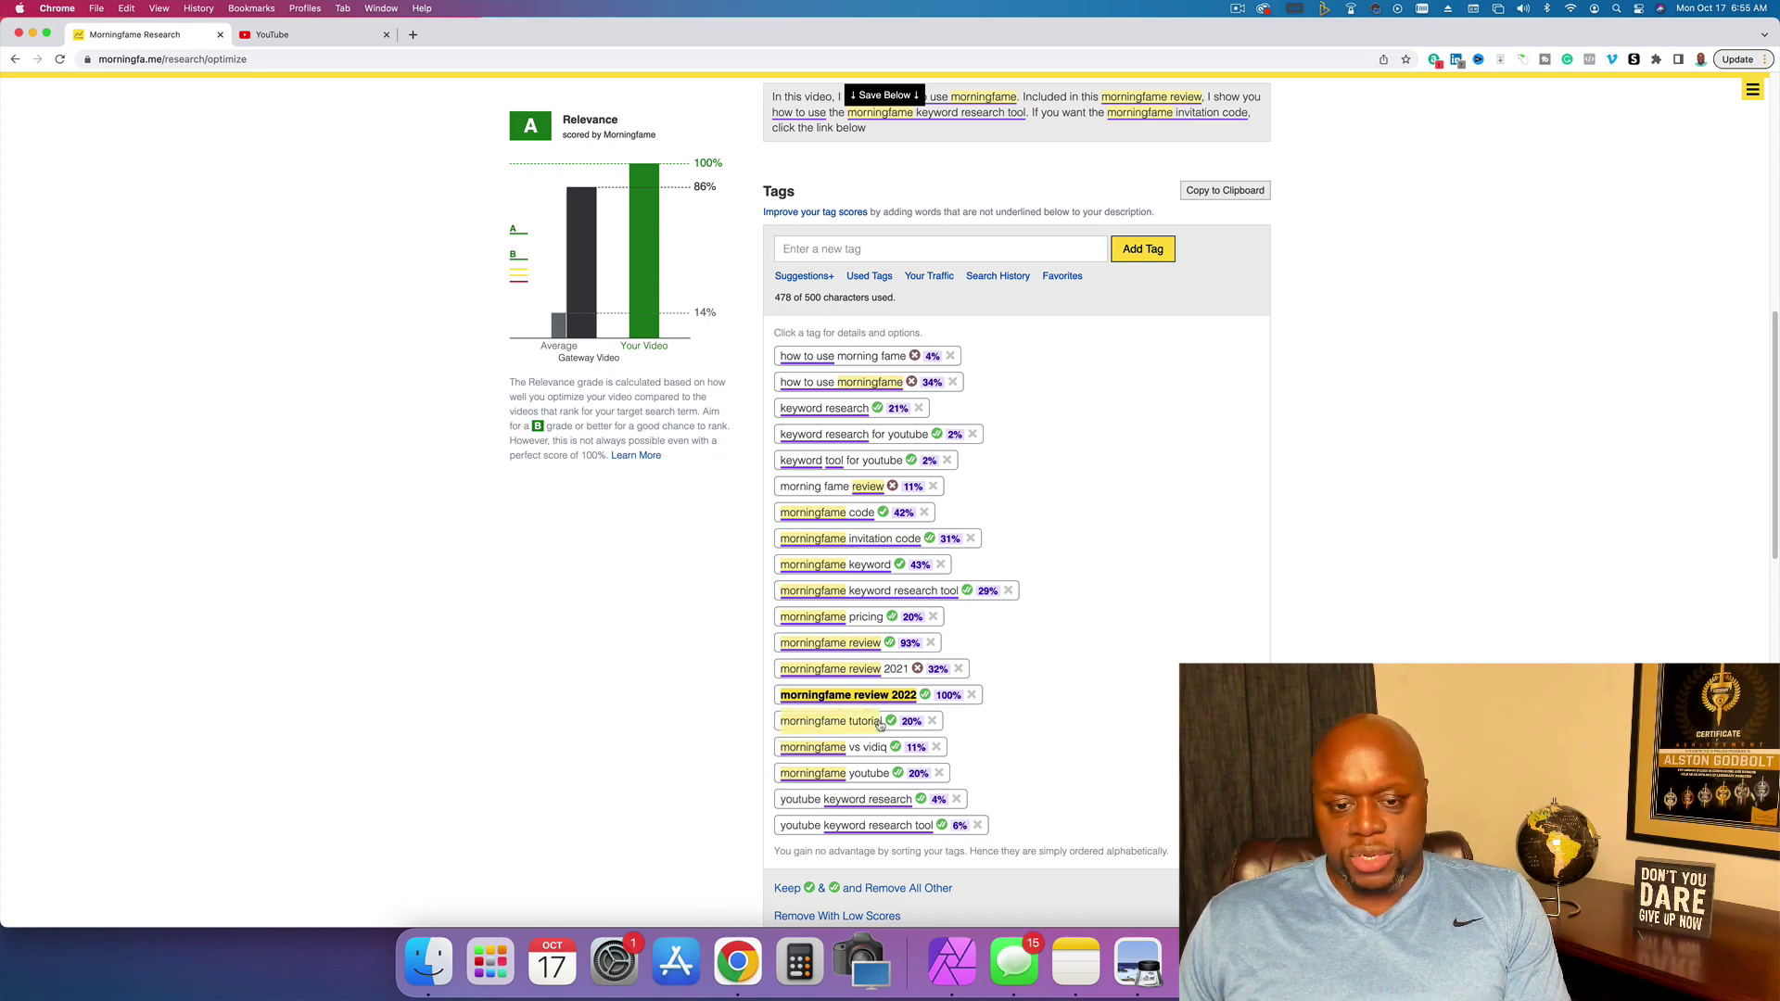
click(888, 726)
scroll(888, 726, up, 8)
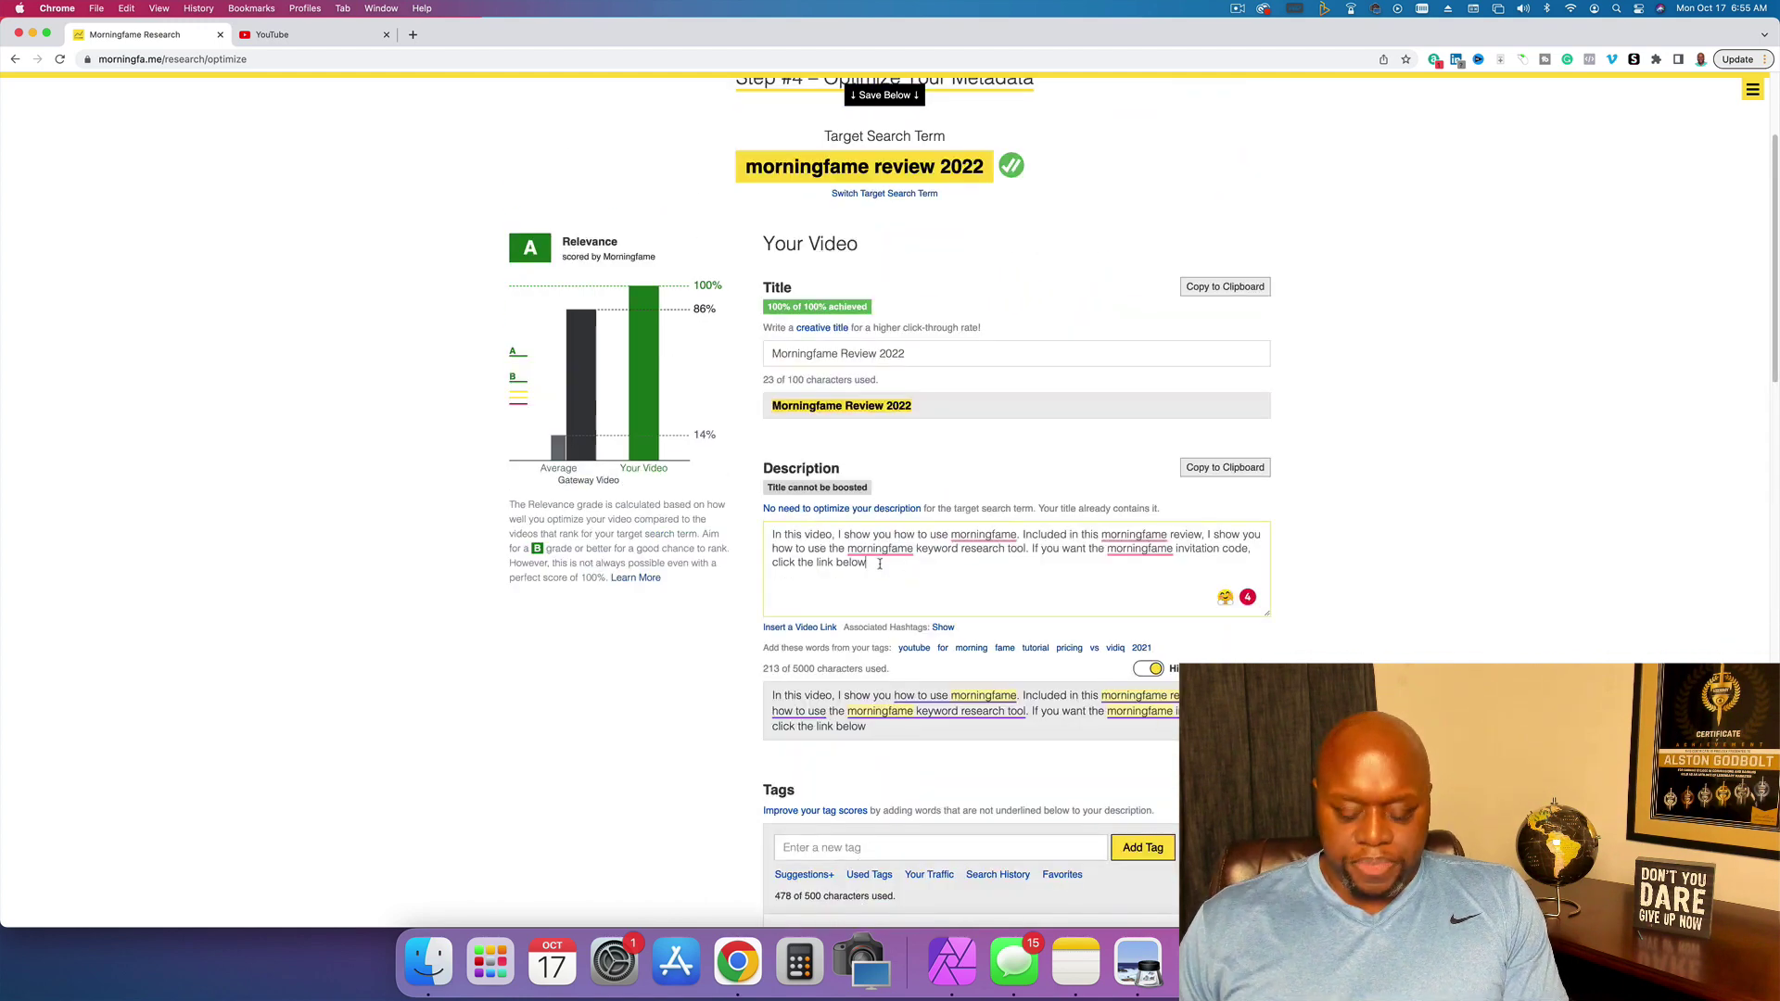
text(ncluded )
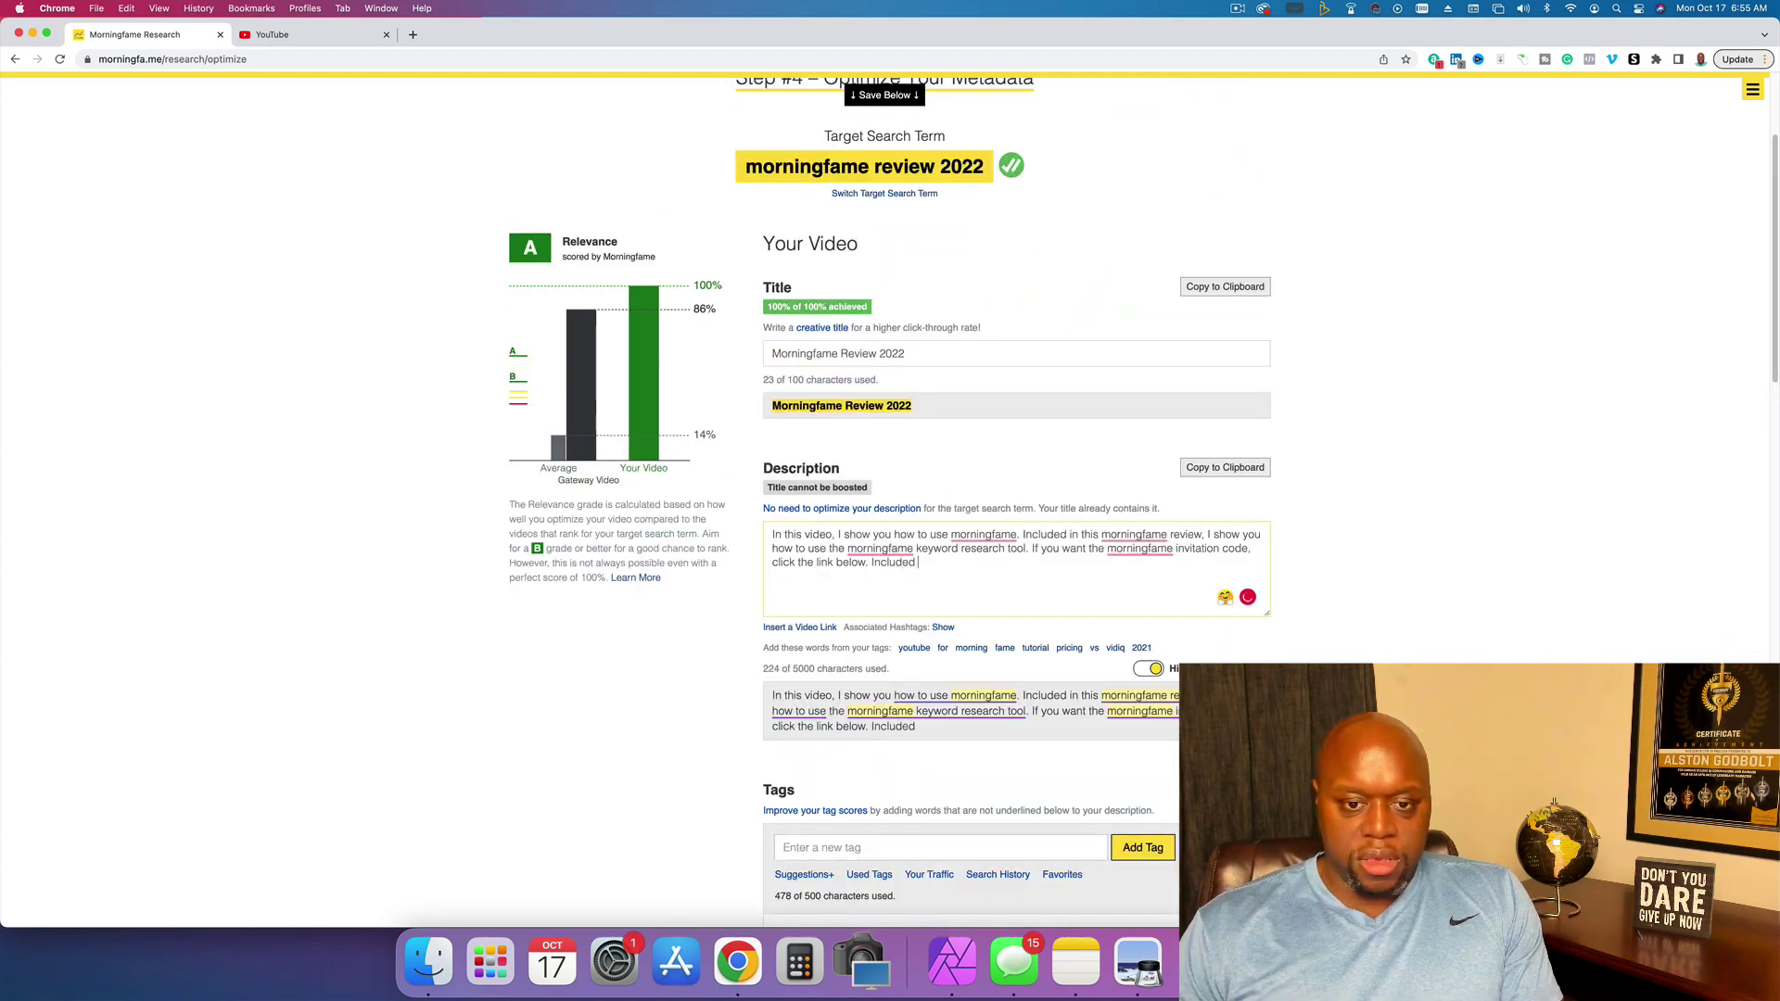
text(in this morningfame tutorial )
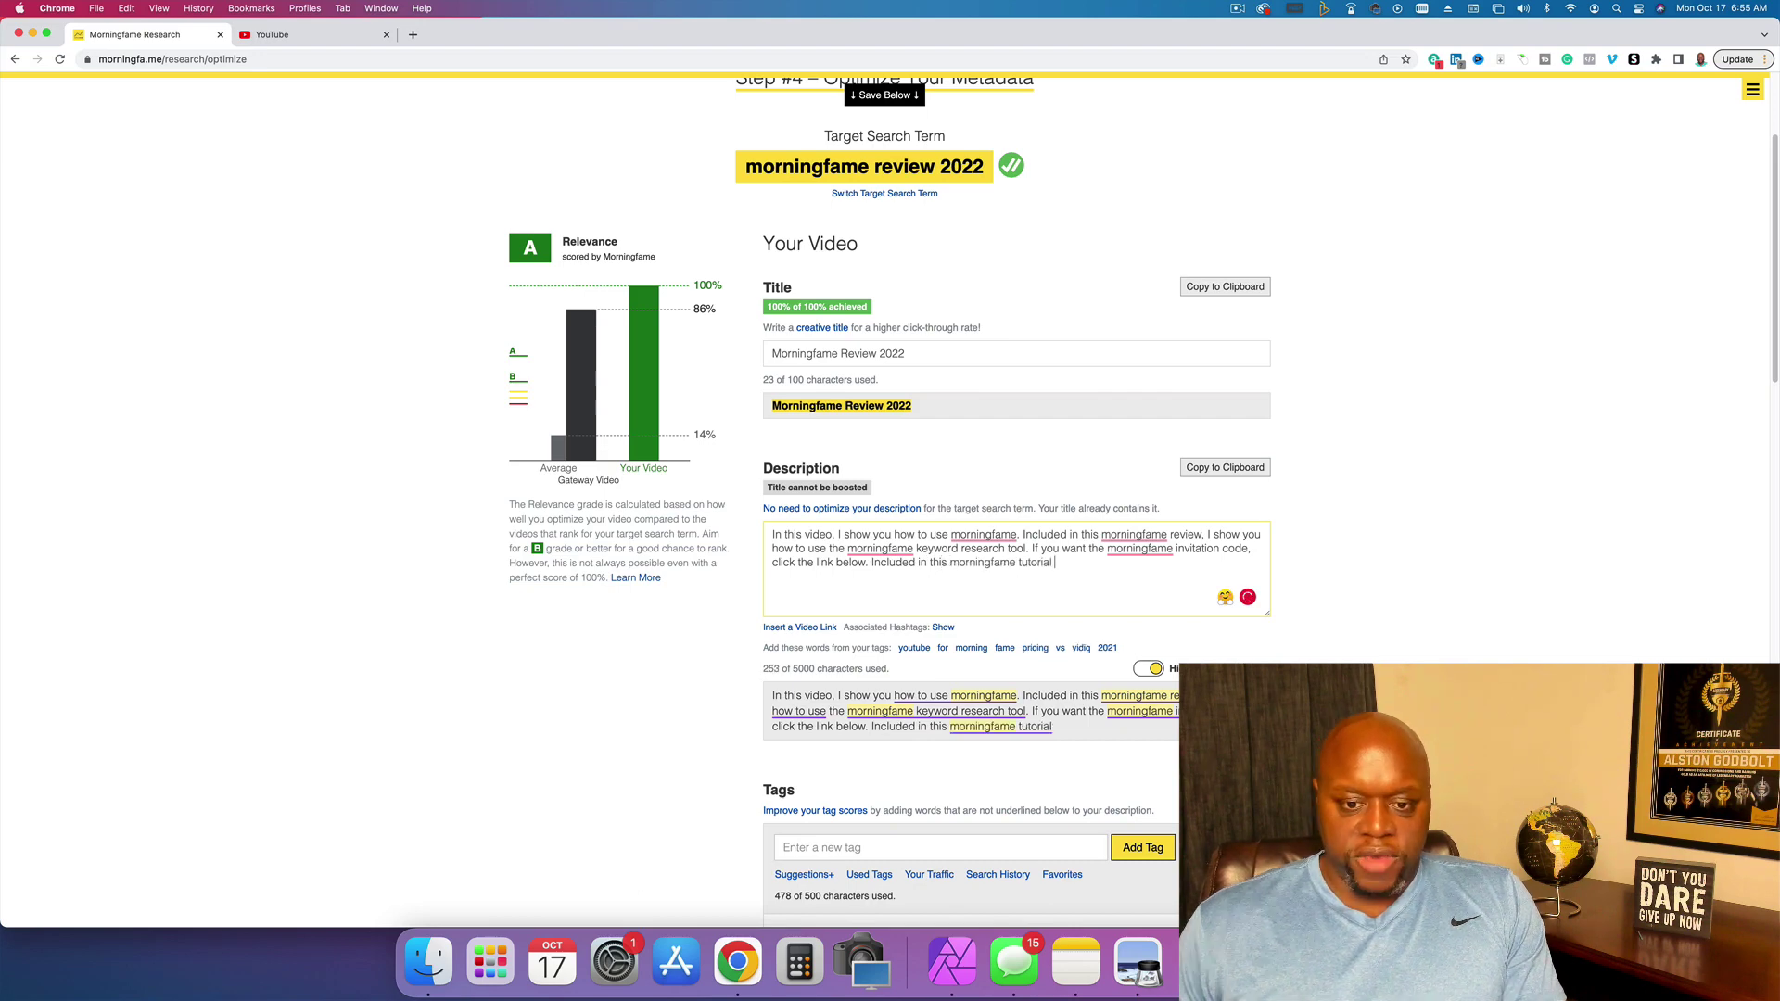
text(, I com)
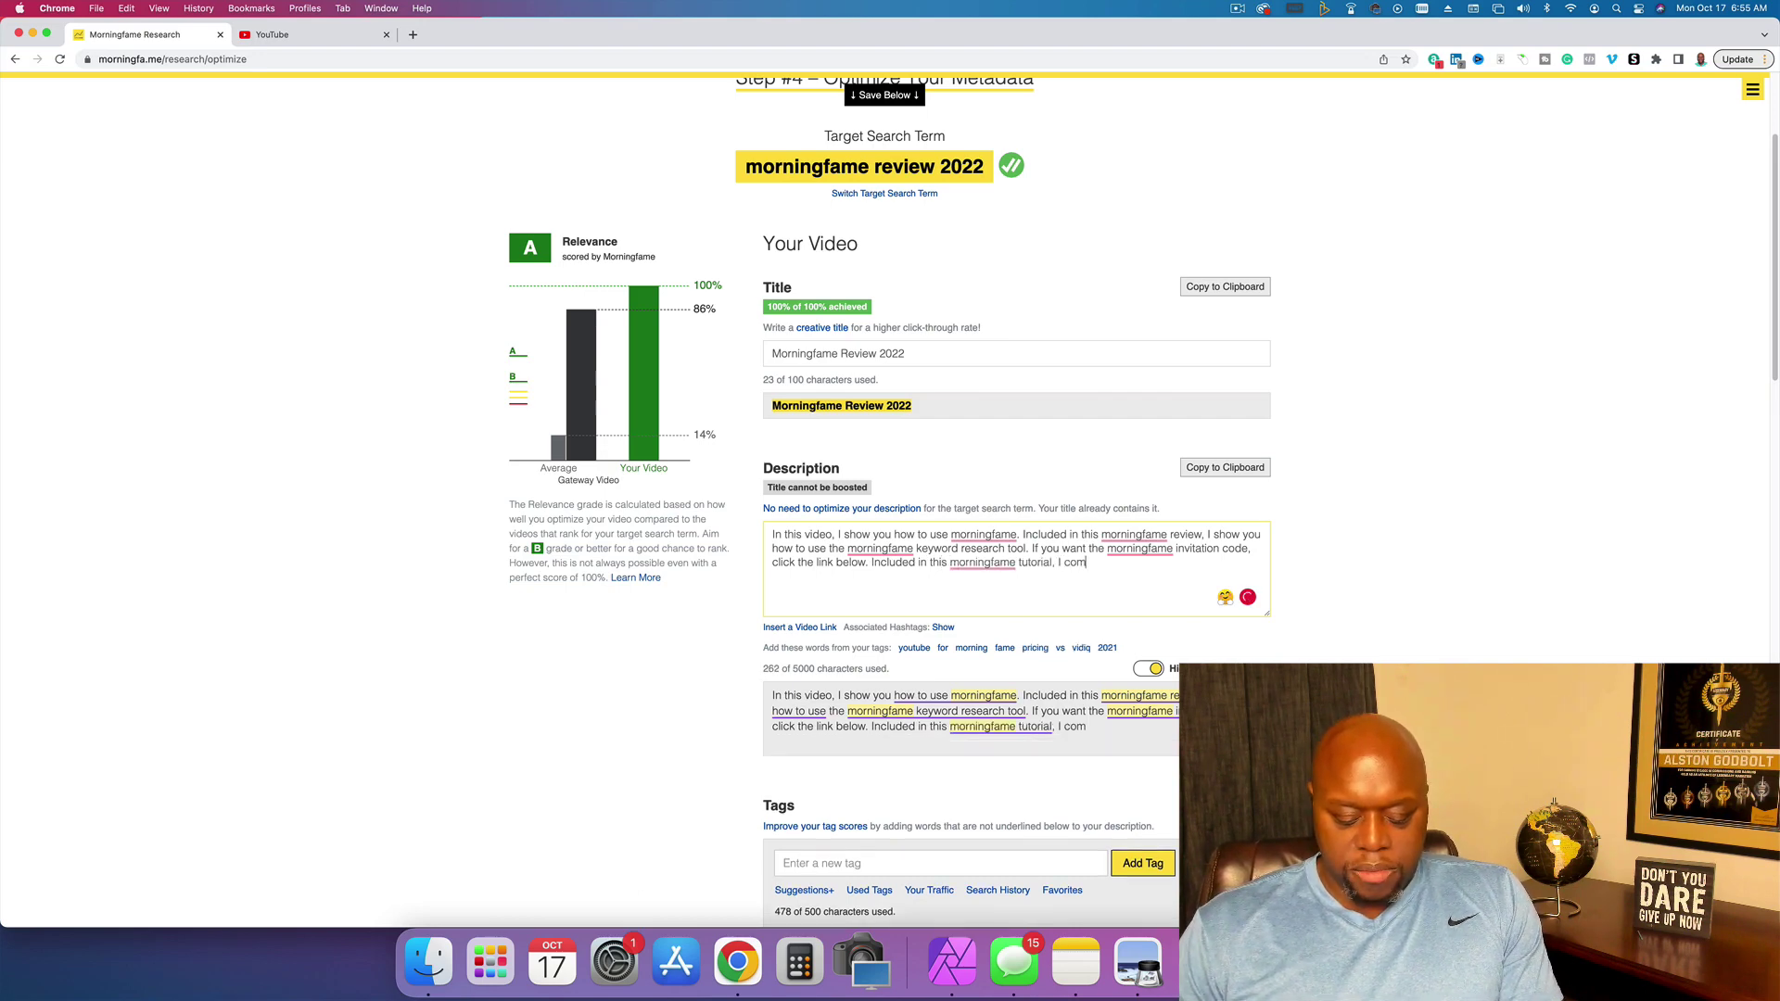
text(pare mor)
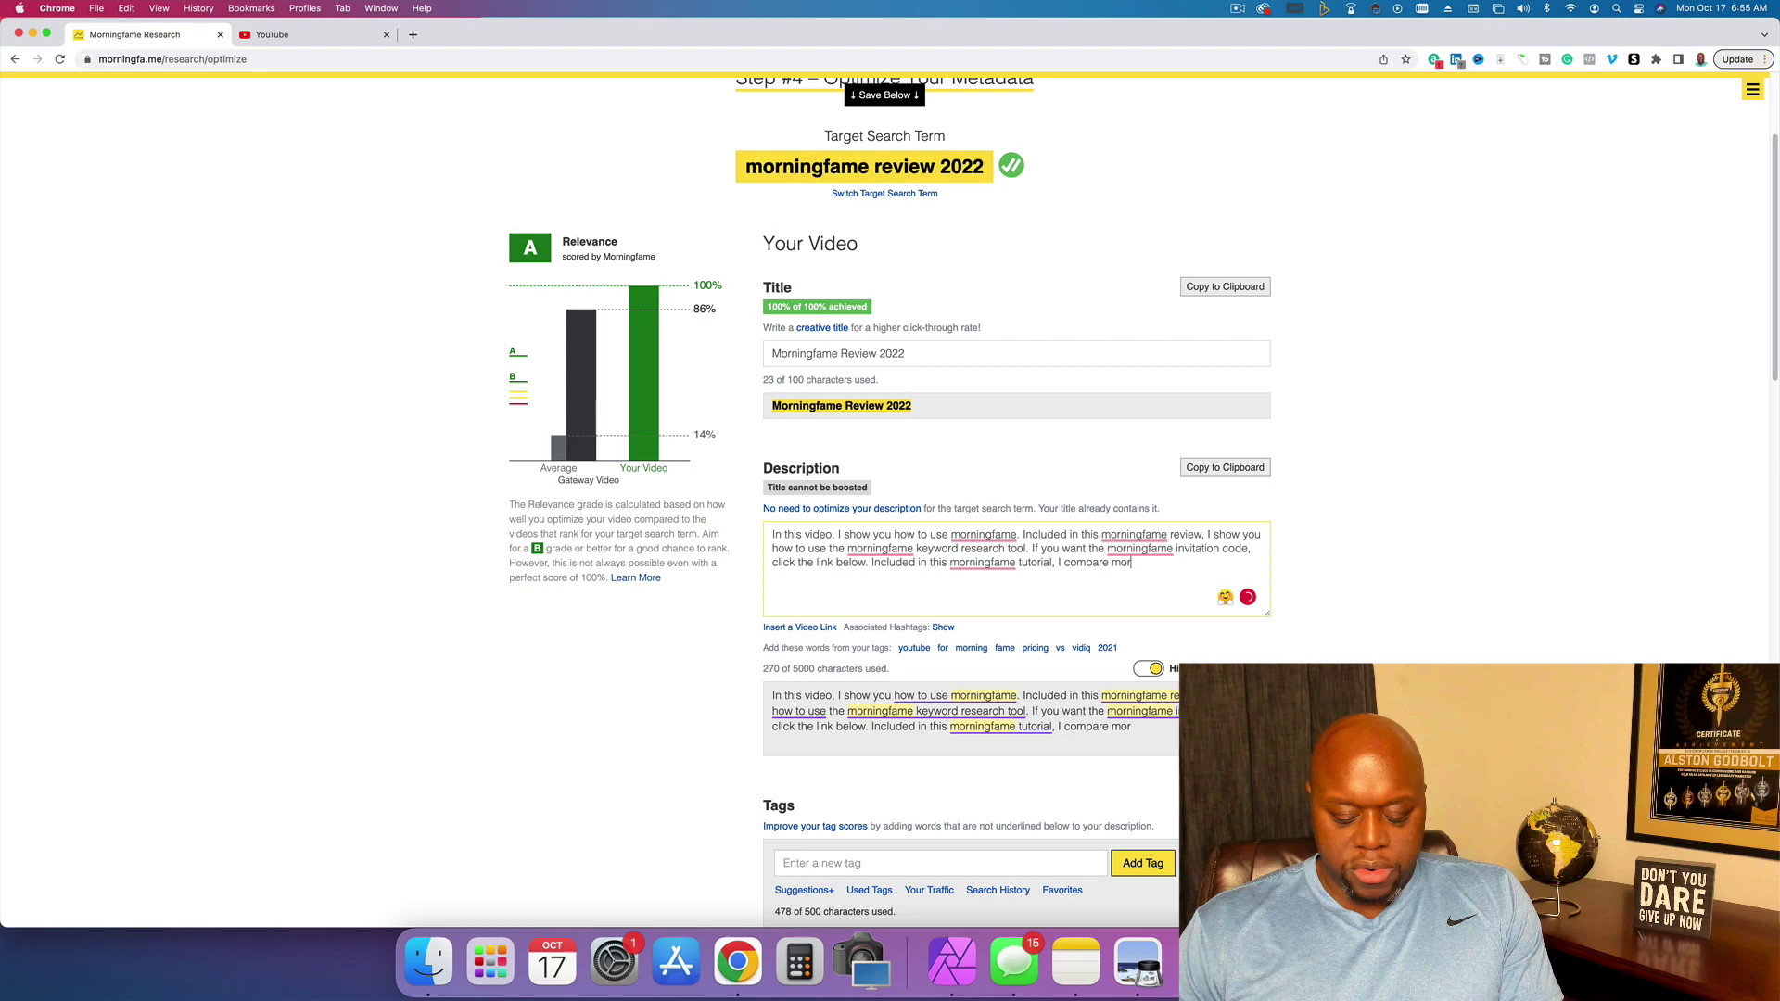
text(ningfame)
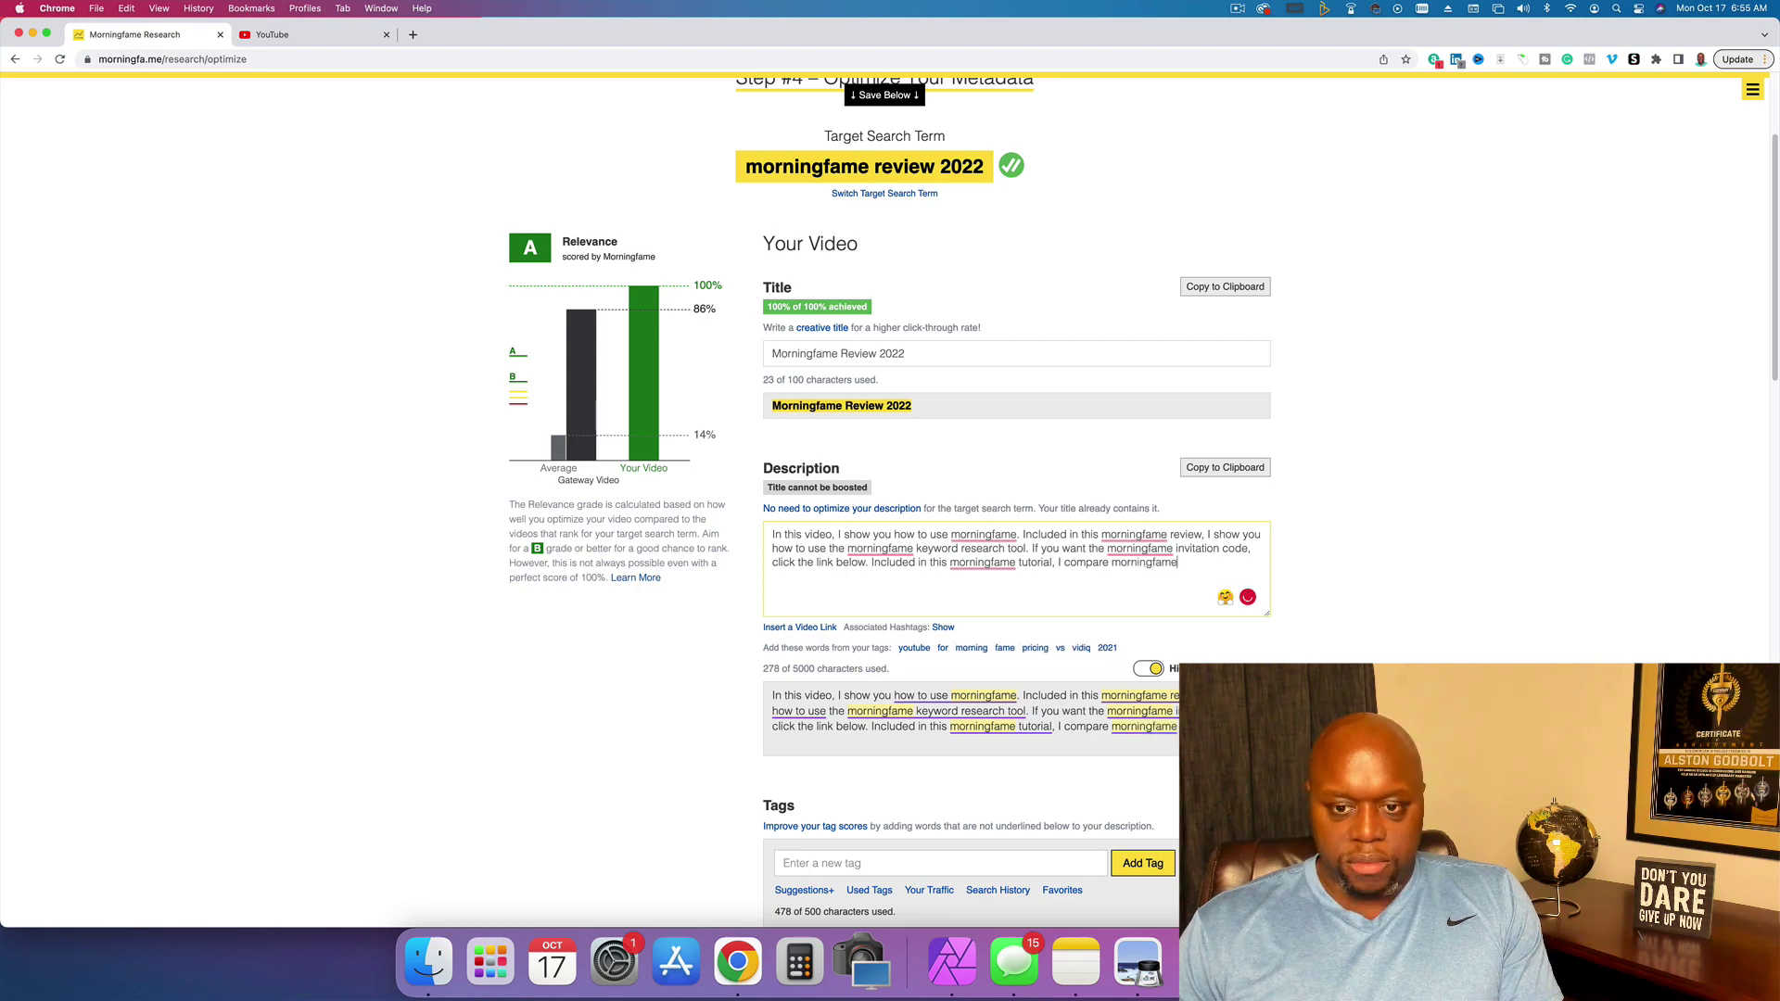
text( vs vid)
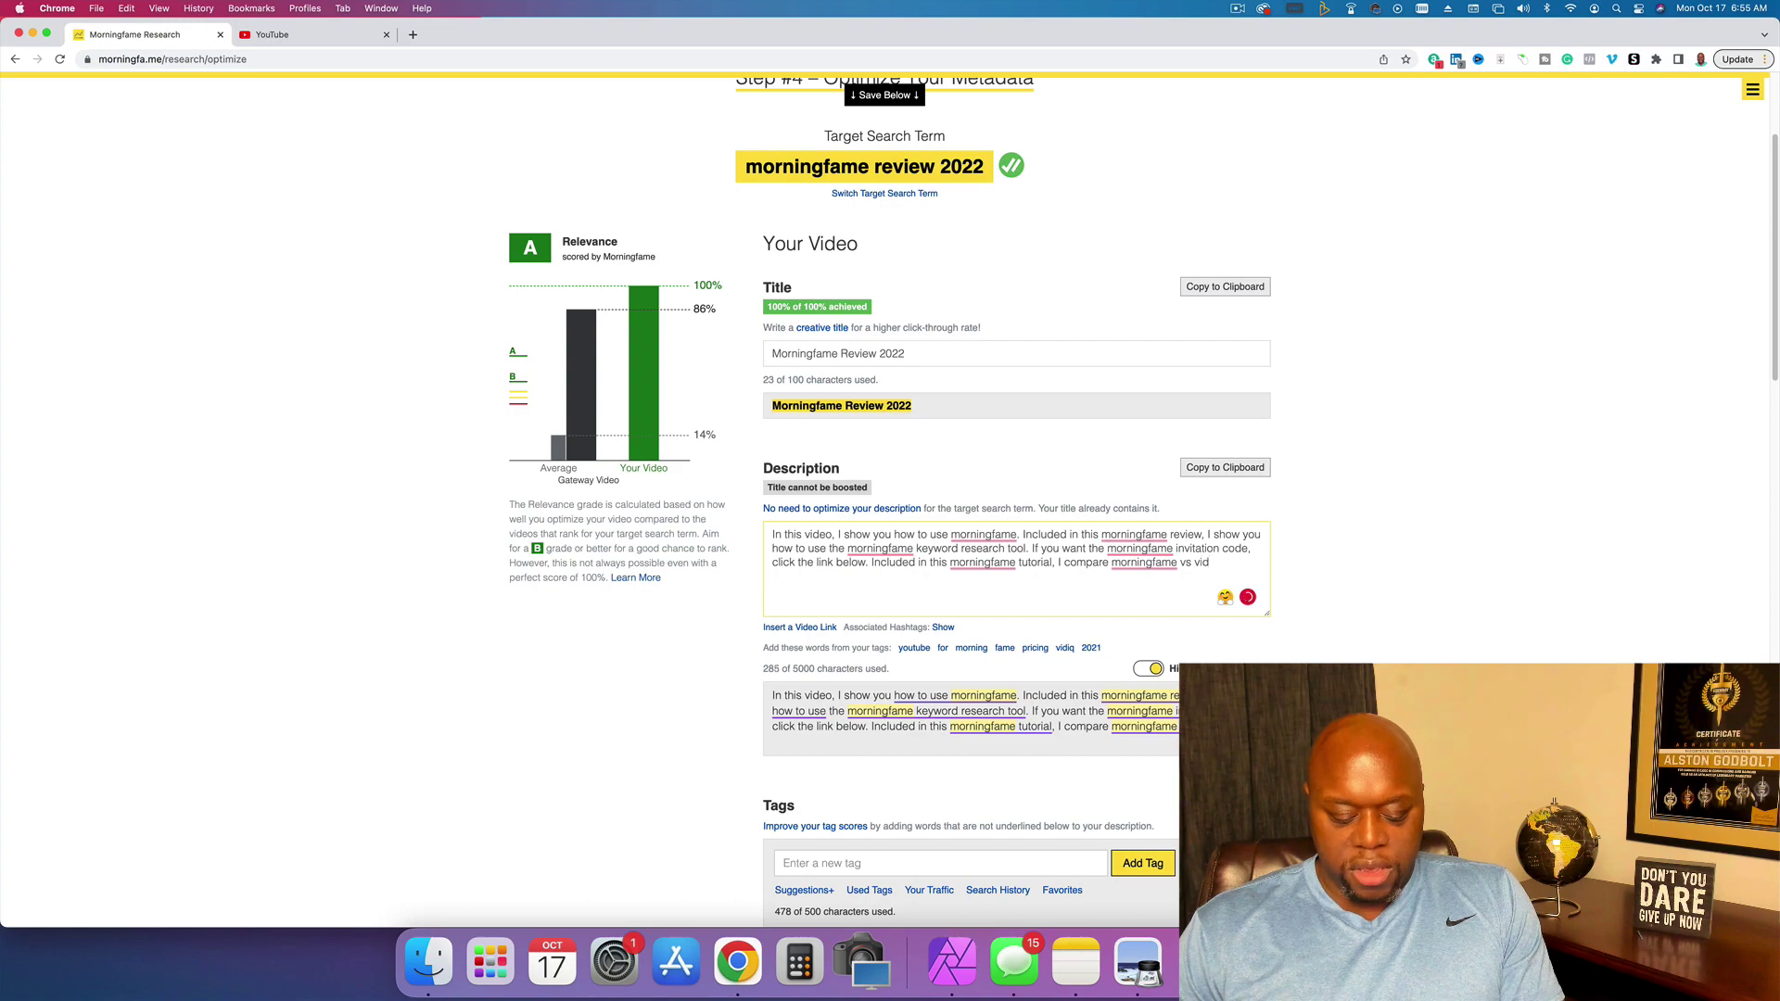
text(iq)
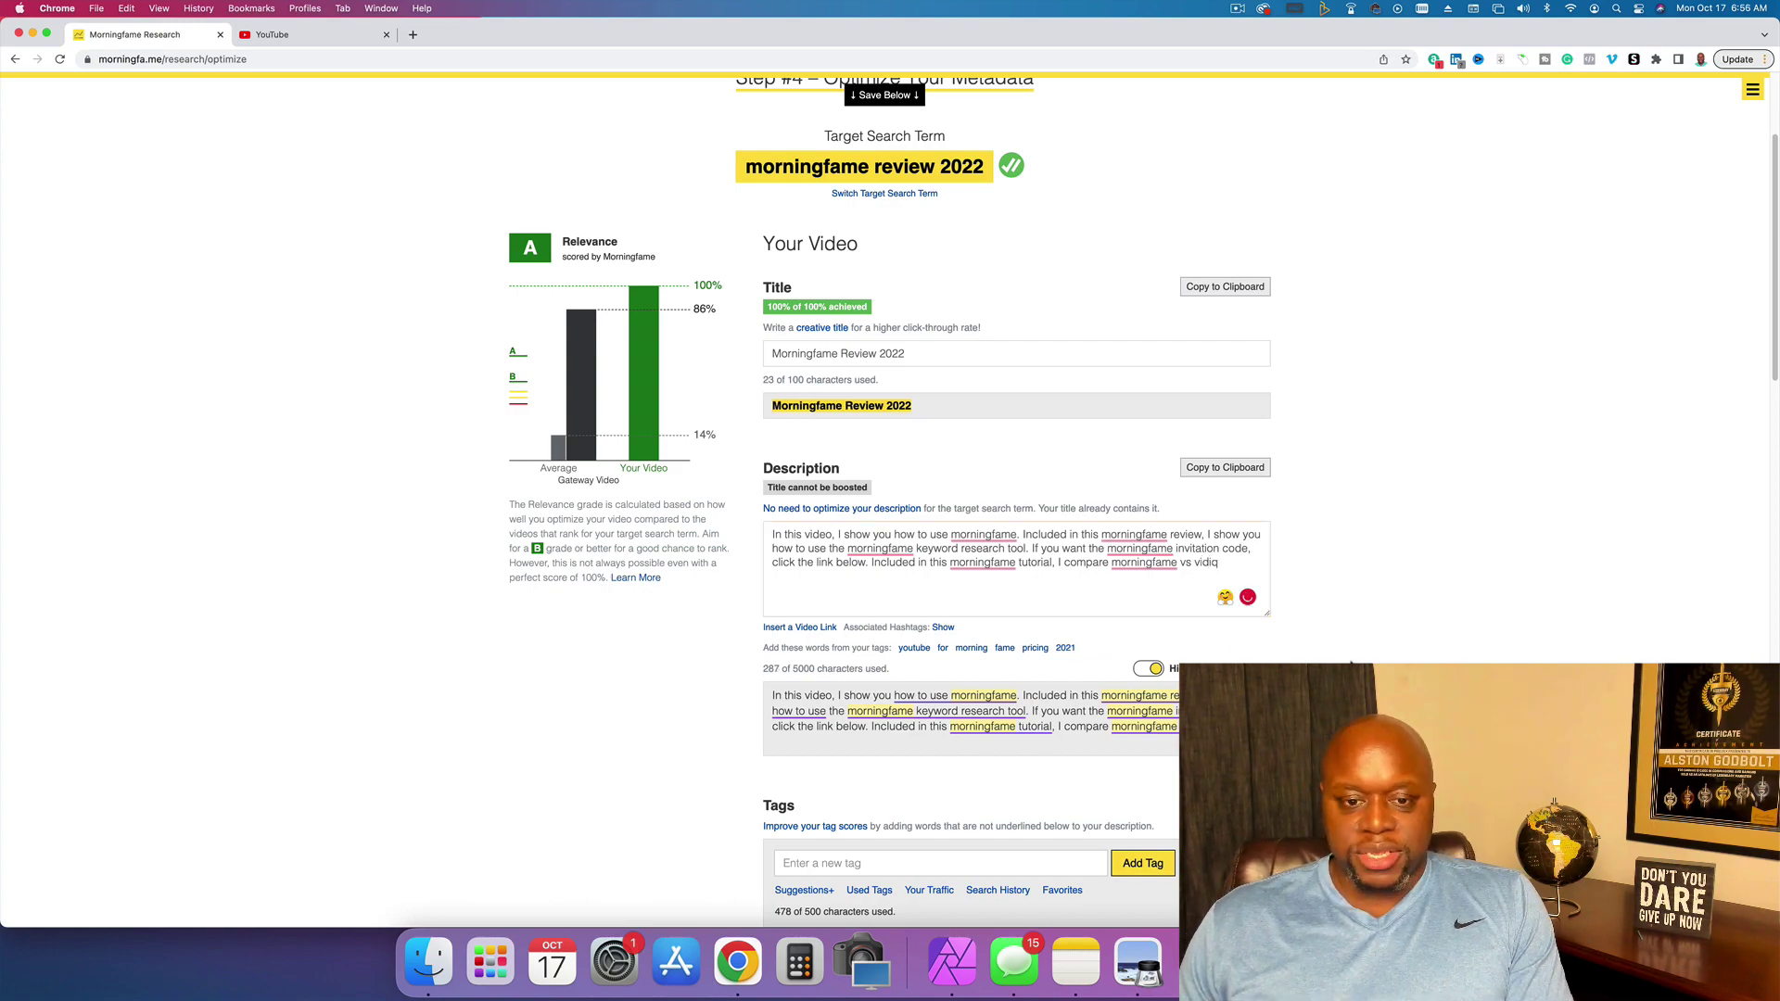
scroll(1016, 500, up, 2)
scroll(1017, 500, down, 10)
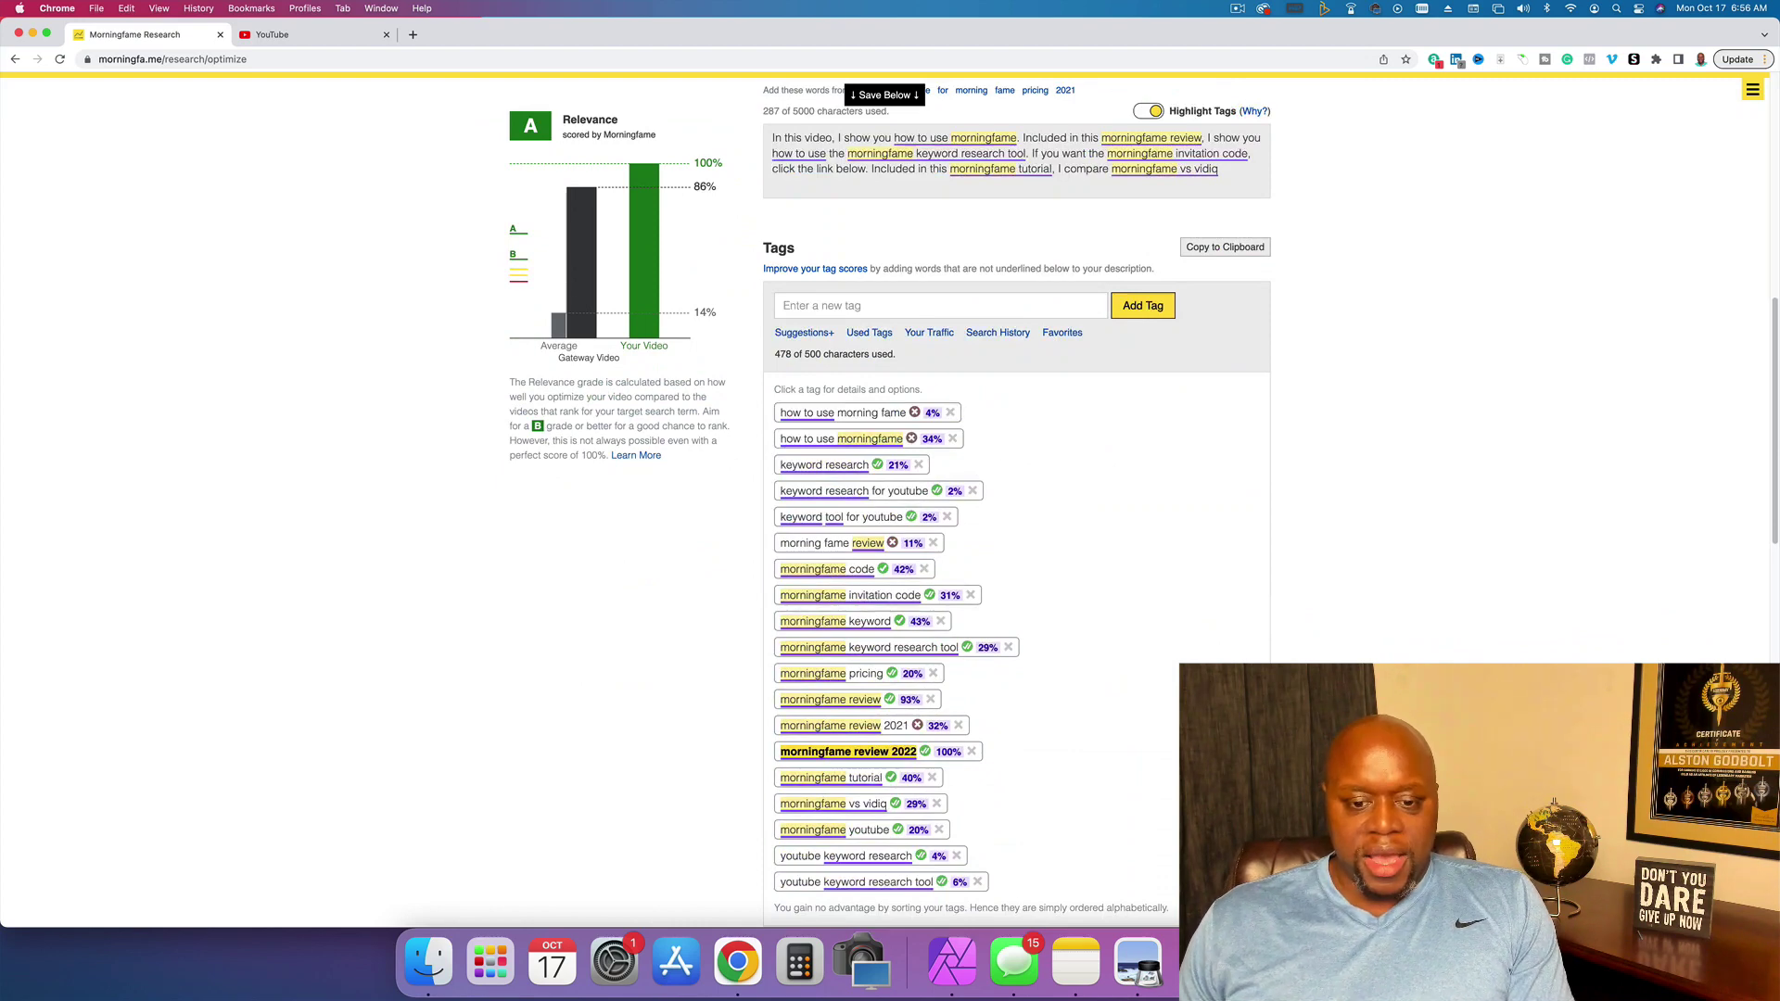
scroll(1016, 500, up, 12)
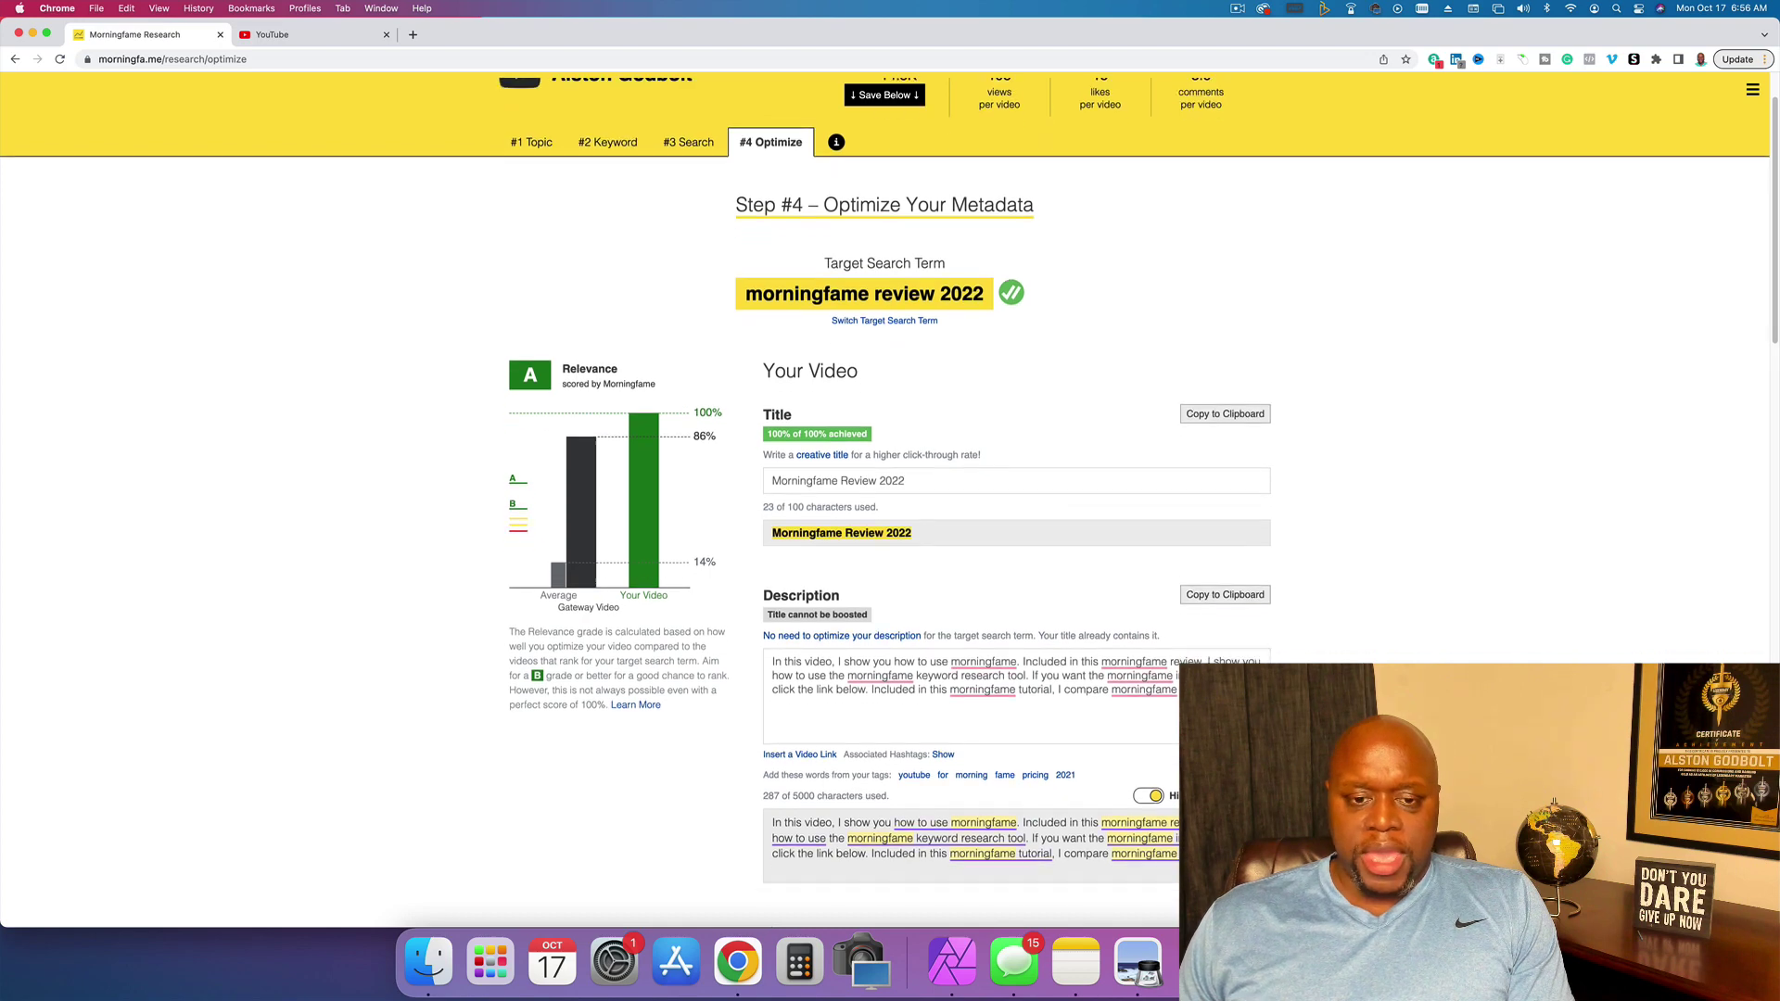
scroll(1017, 501, down, 6)
scroll(1016, 501, down, 3)
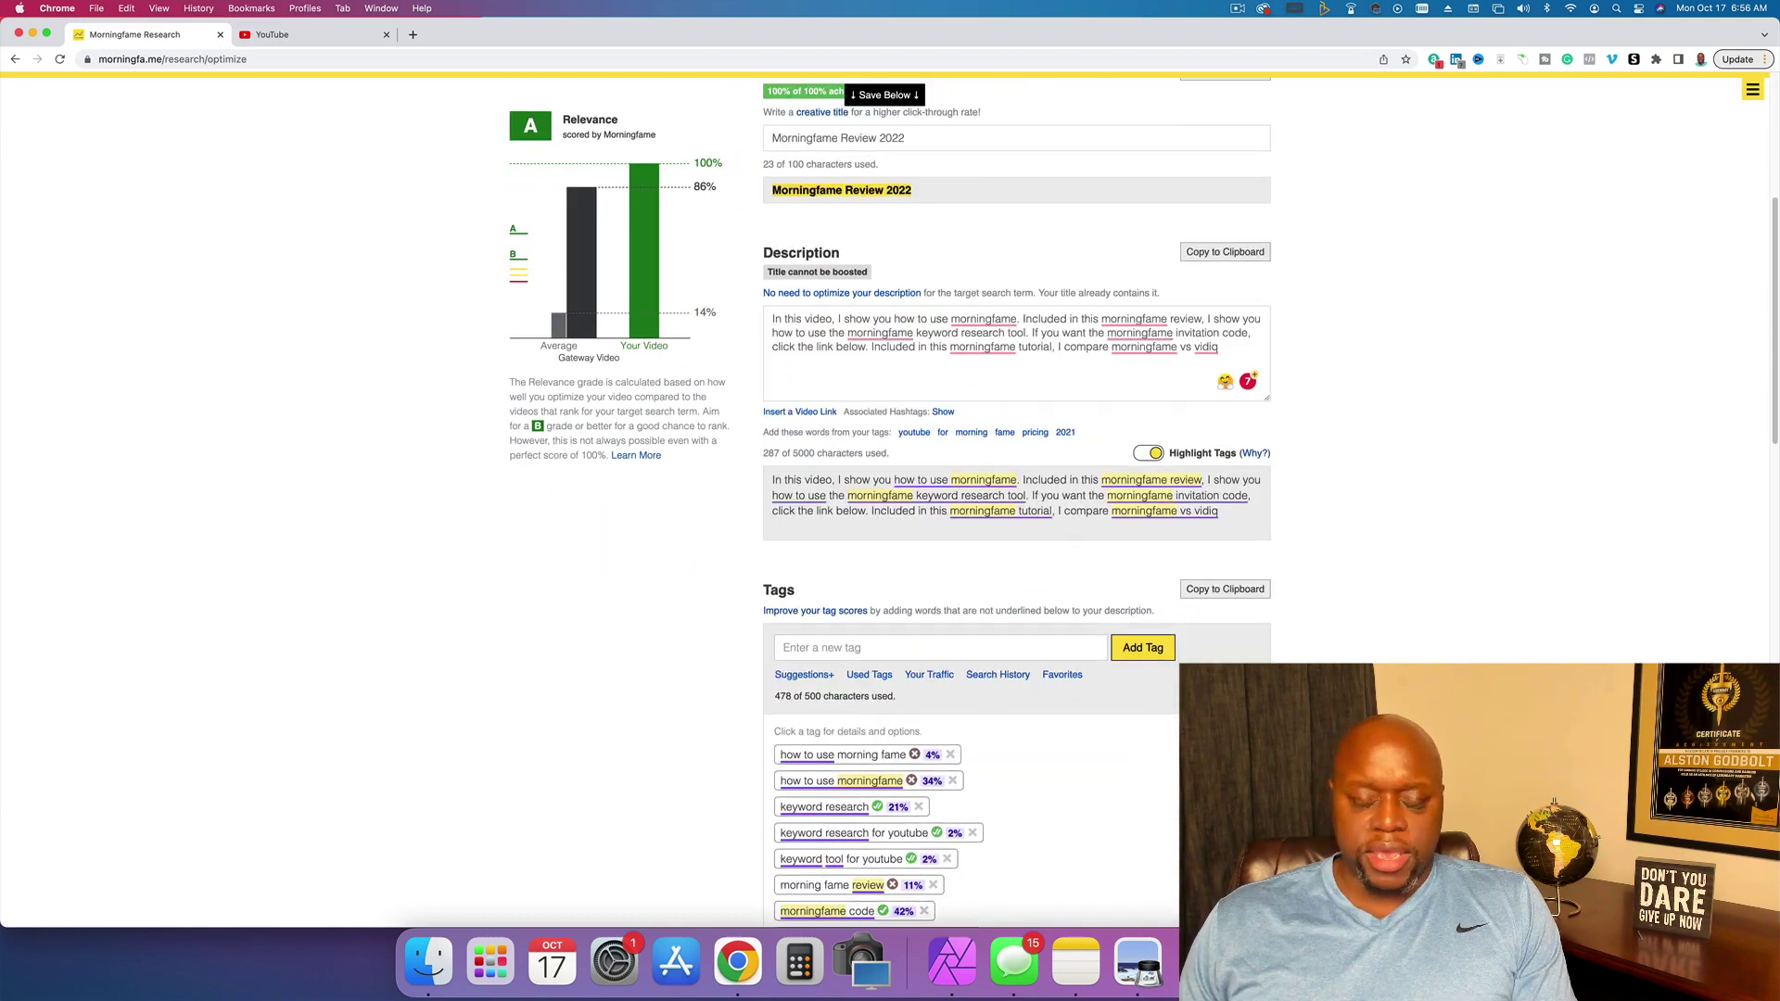
scroll(1016, 501, down, 8)
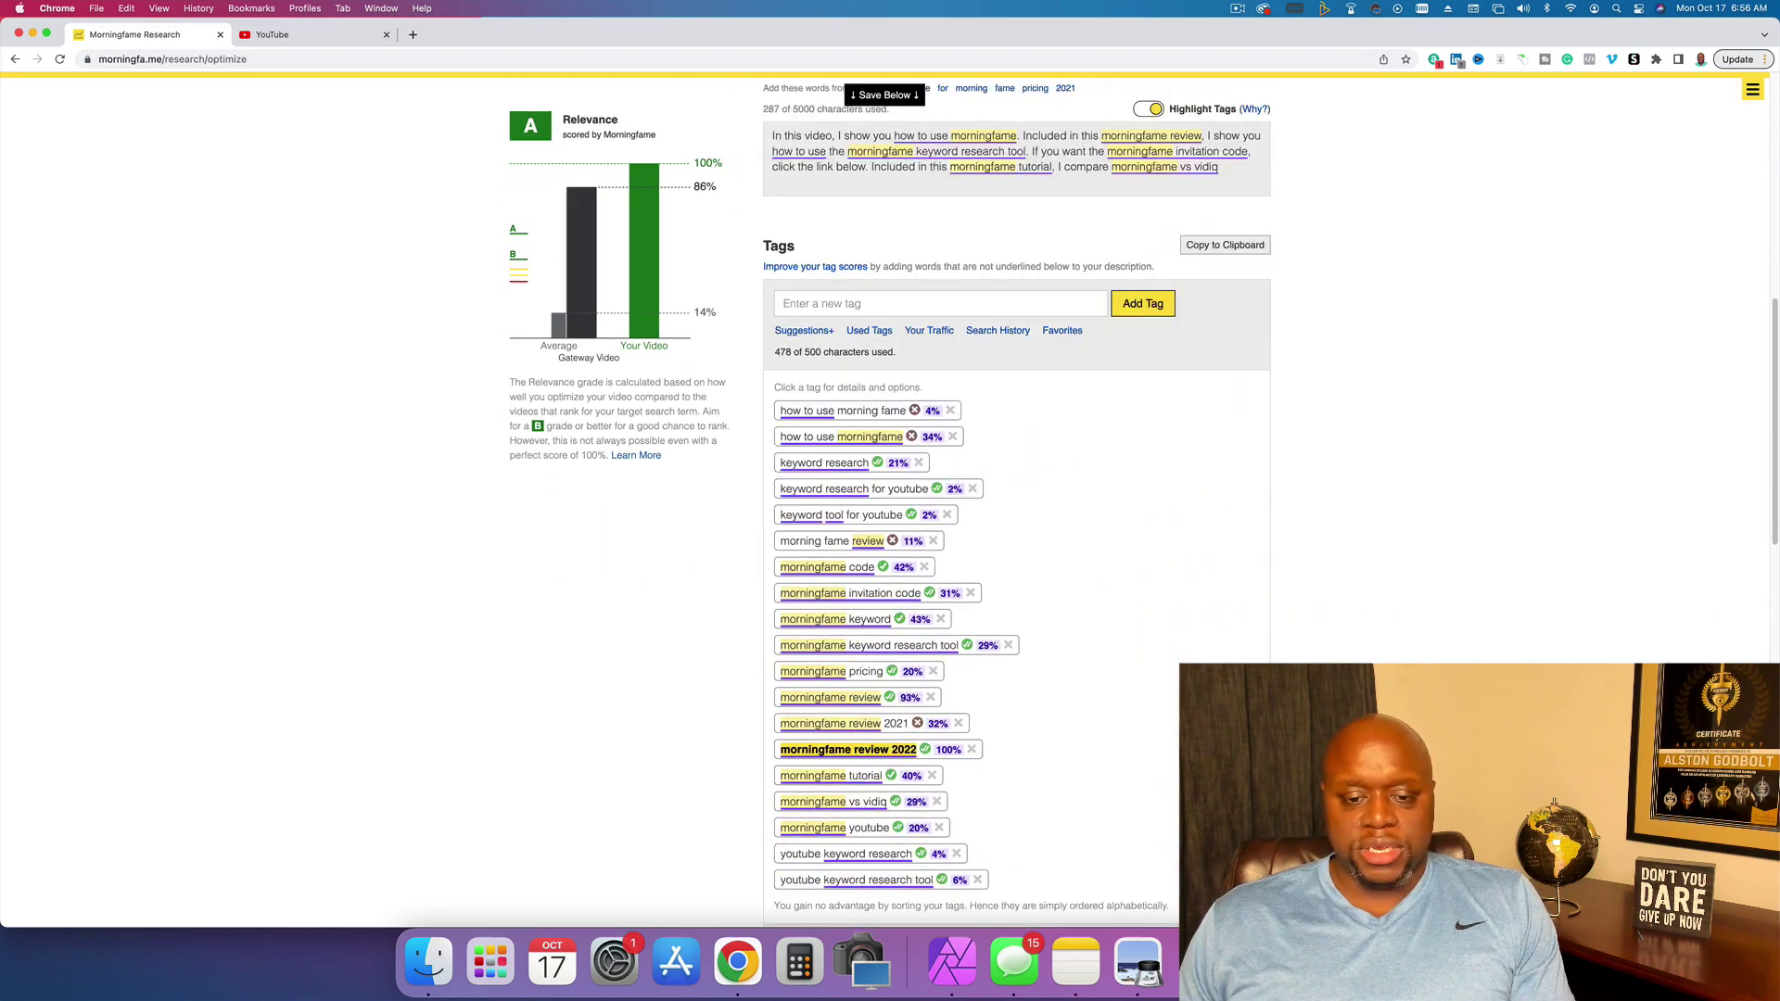
scroll(1016, 500, down, 6)
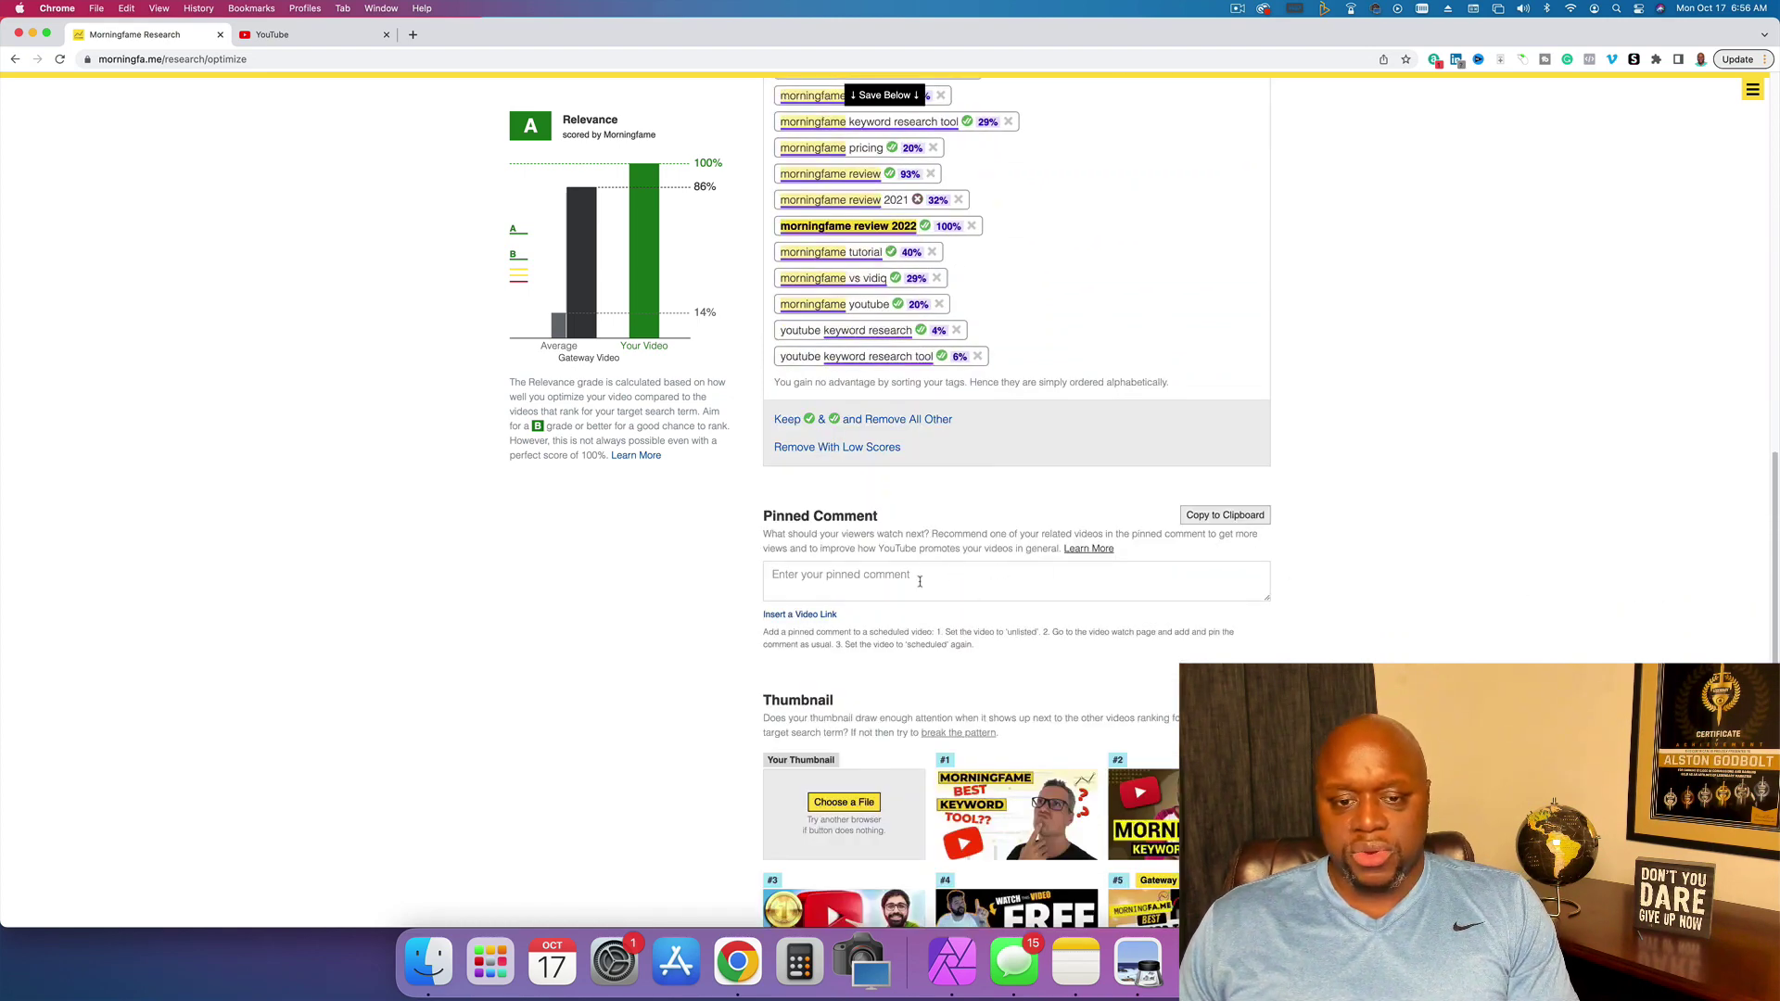
scroll(1291, 628, down, 4)
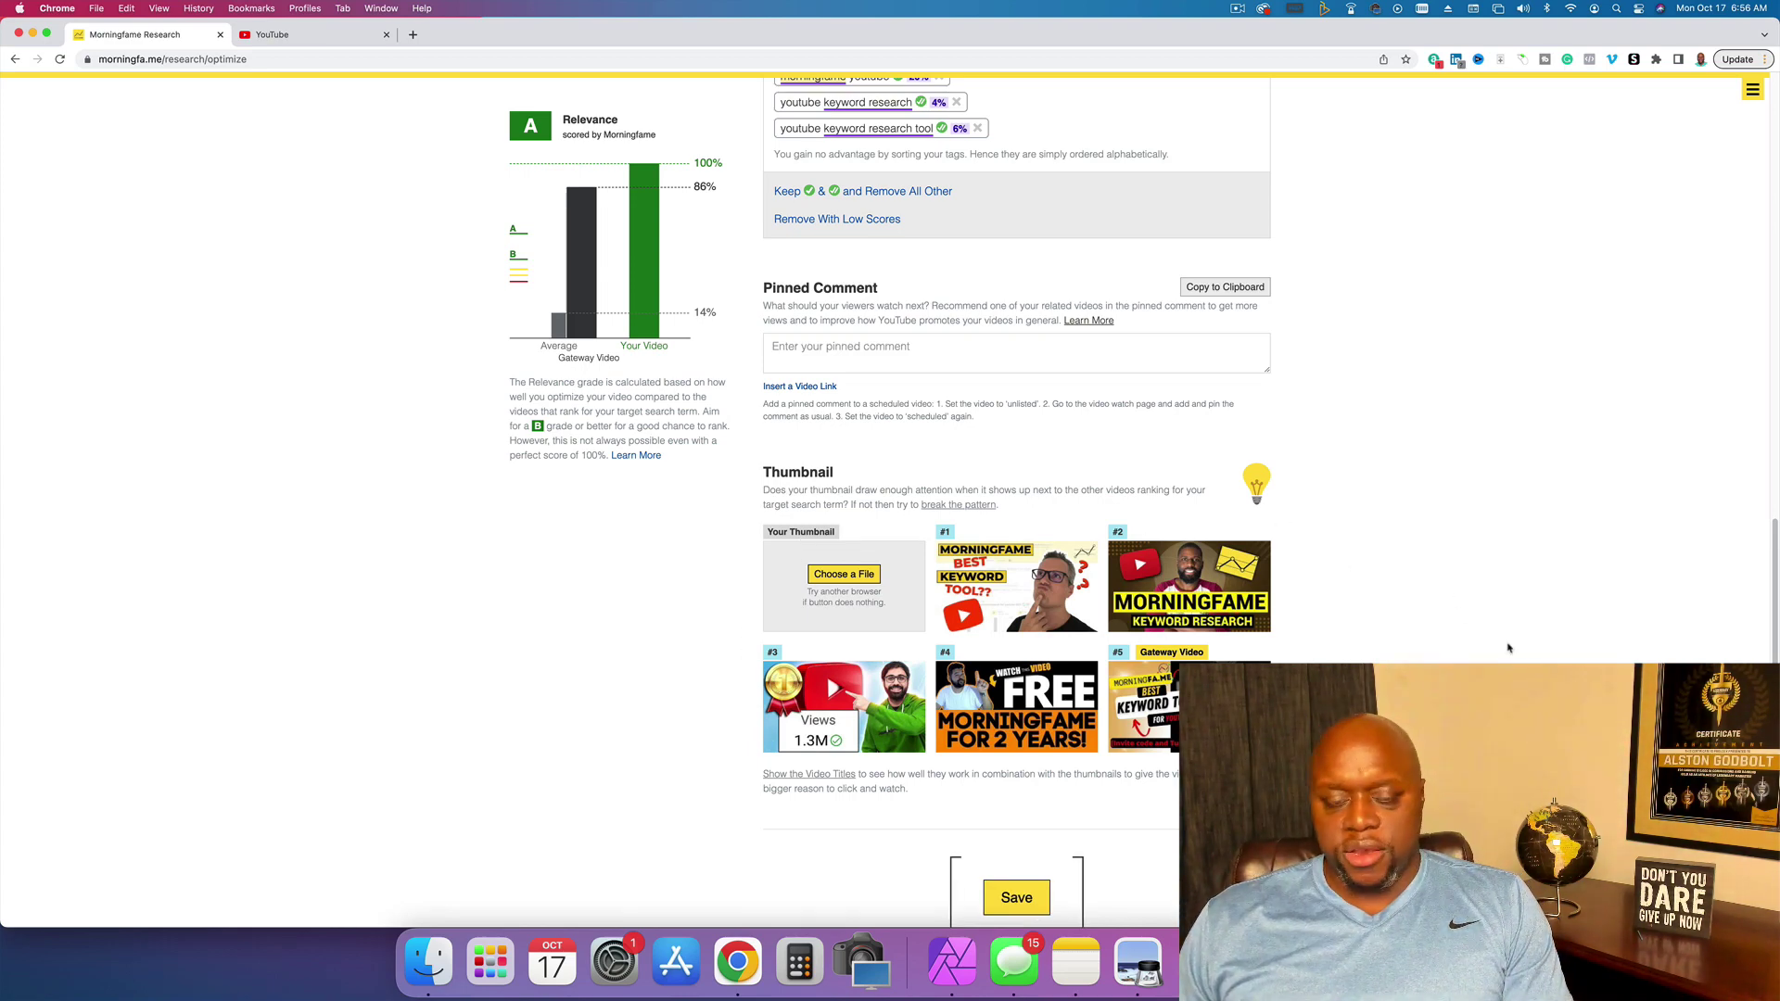
scroll(1513, 651, down, 10)
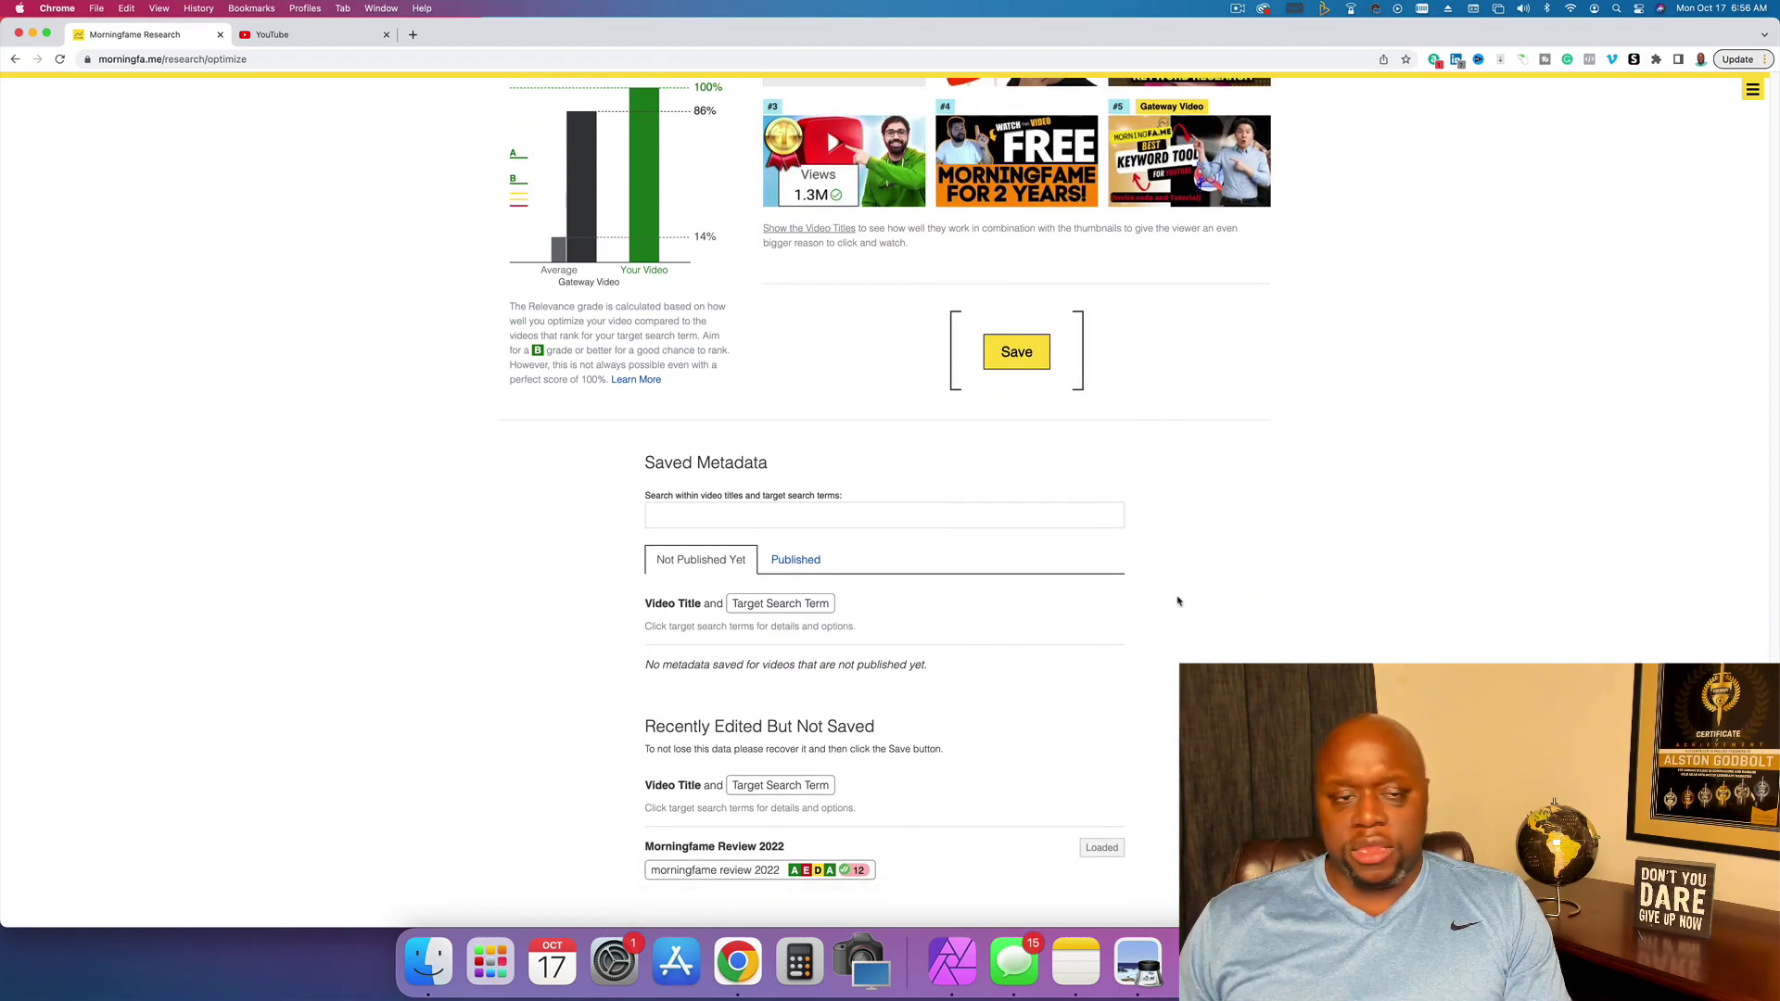
scroll(1206, 607, up, 20)
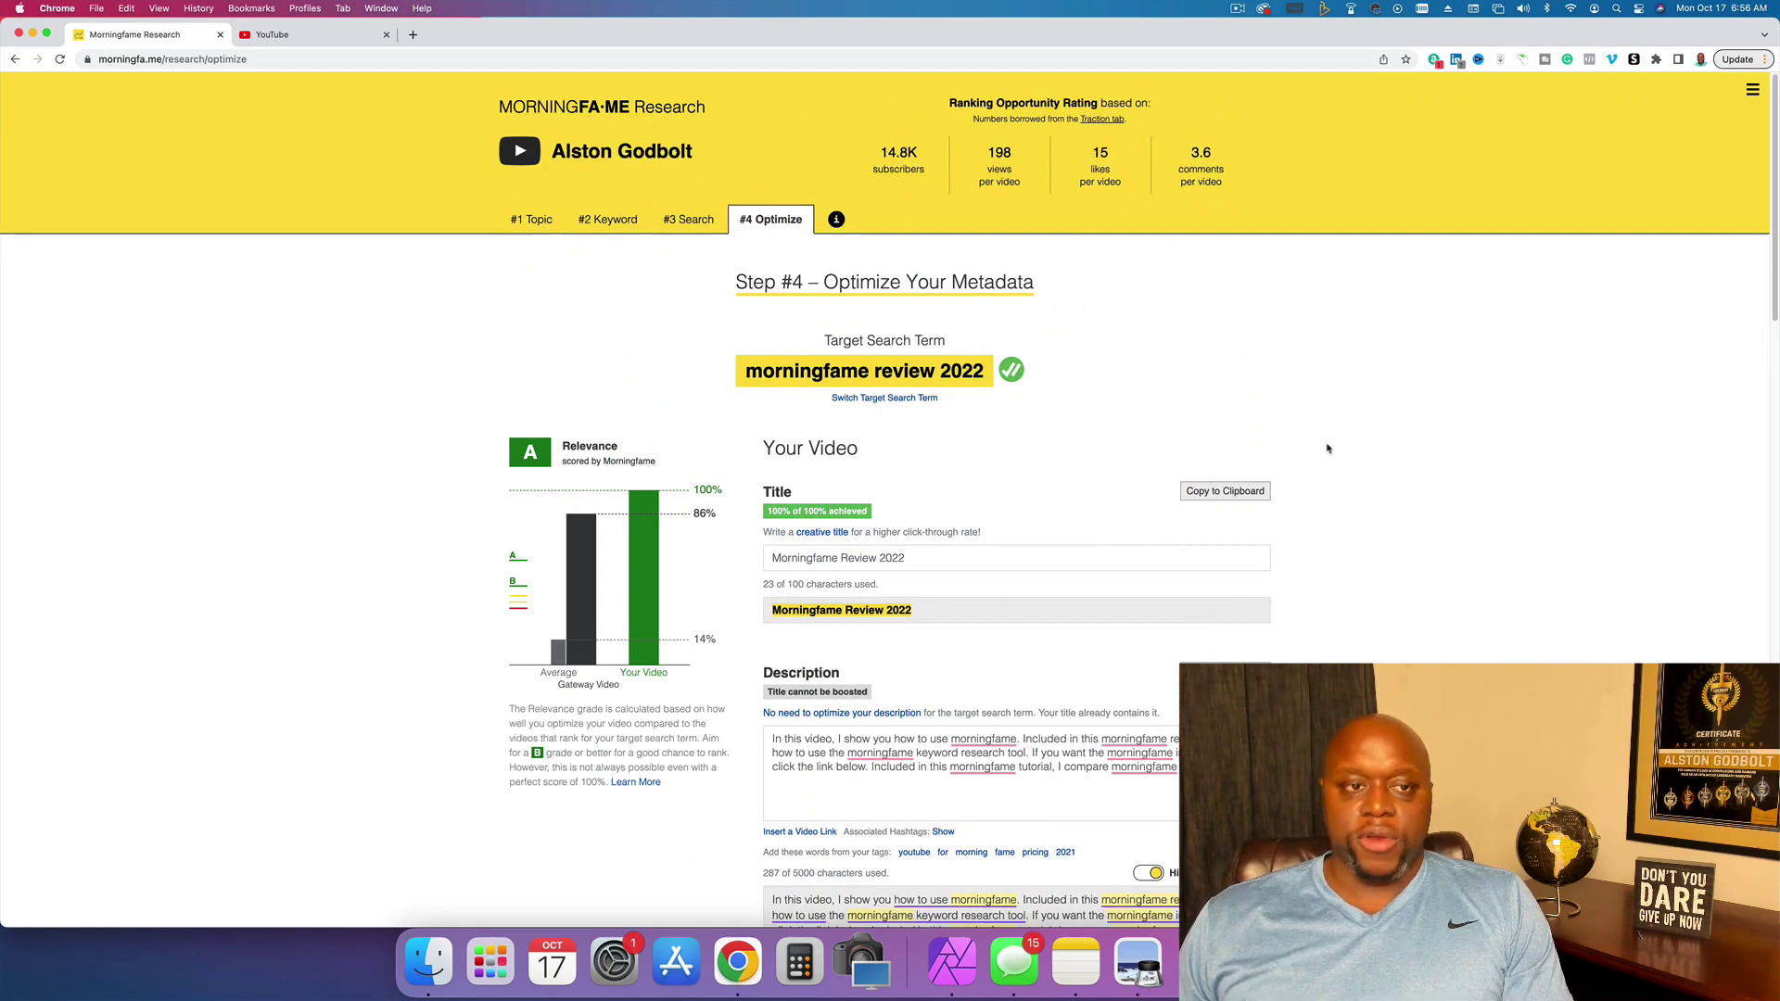
- Open the MorningFame research topic page in a new browser tab
click(412, 35)
text(morn)
key(Return)
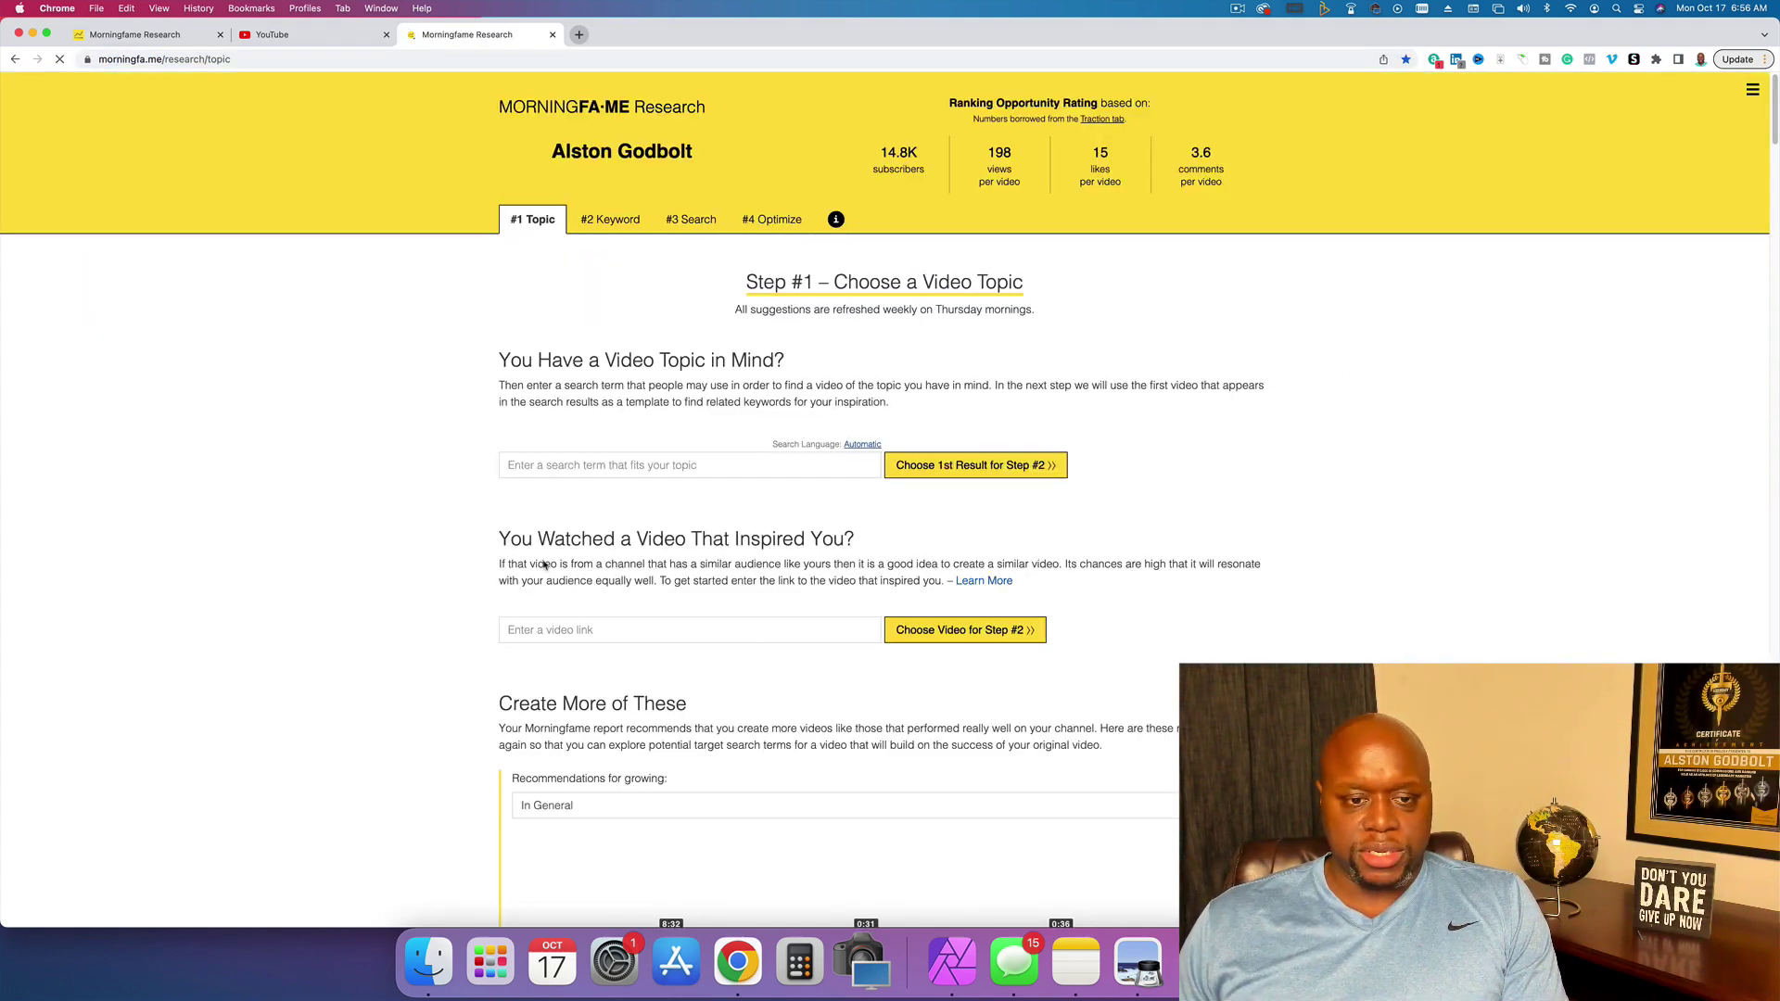
- Paste the 'Scammers Who Accidentally Ruined Their Own Scams' video link into MorningFame's inspired-video field
click(326, 39)
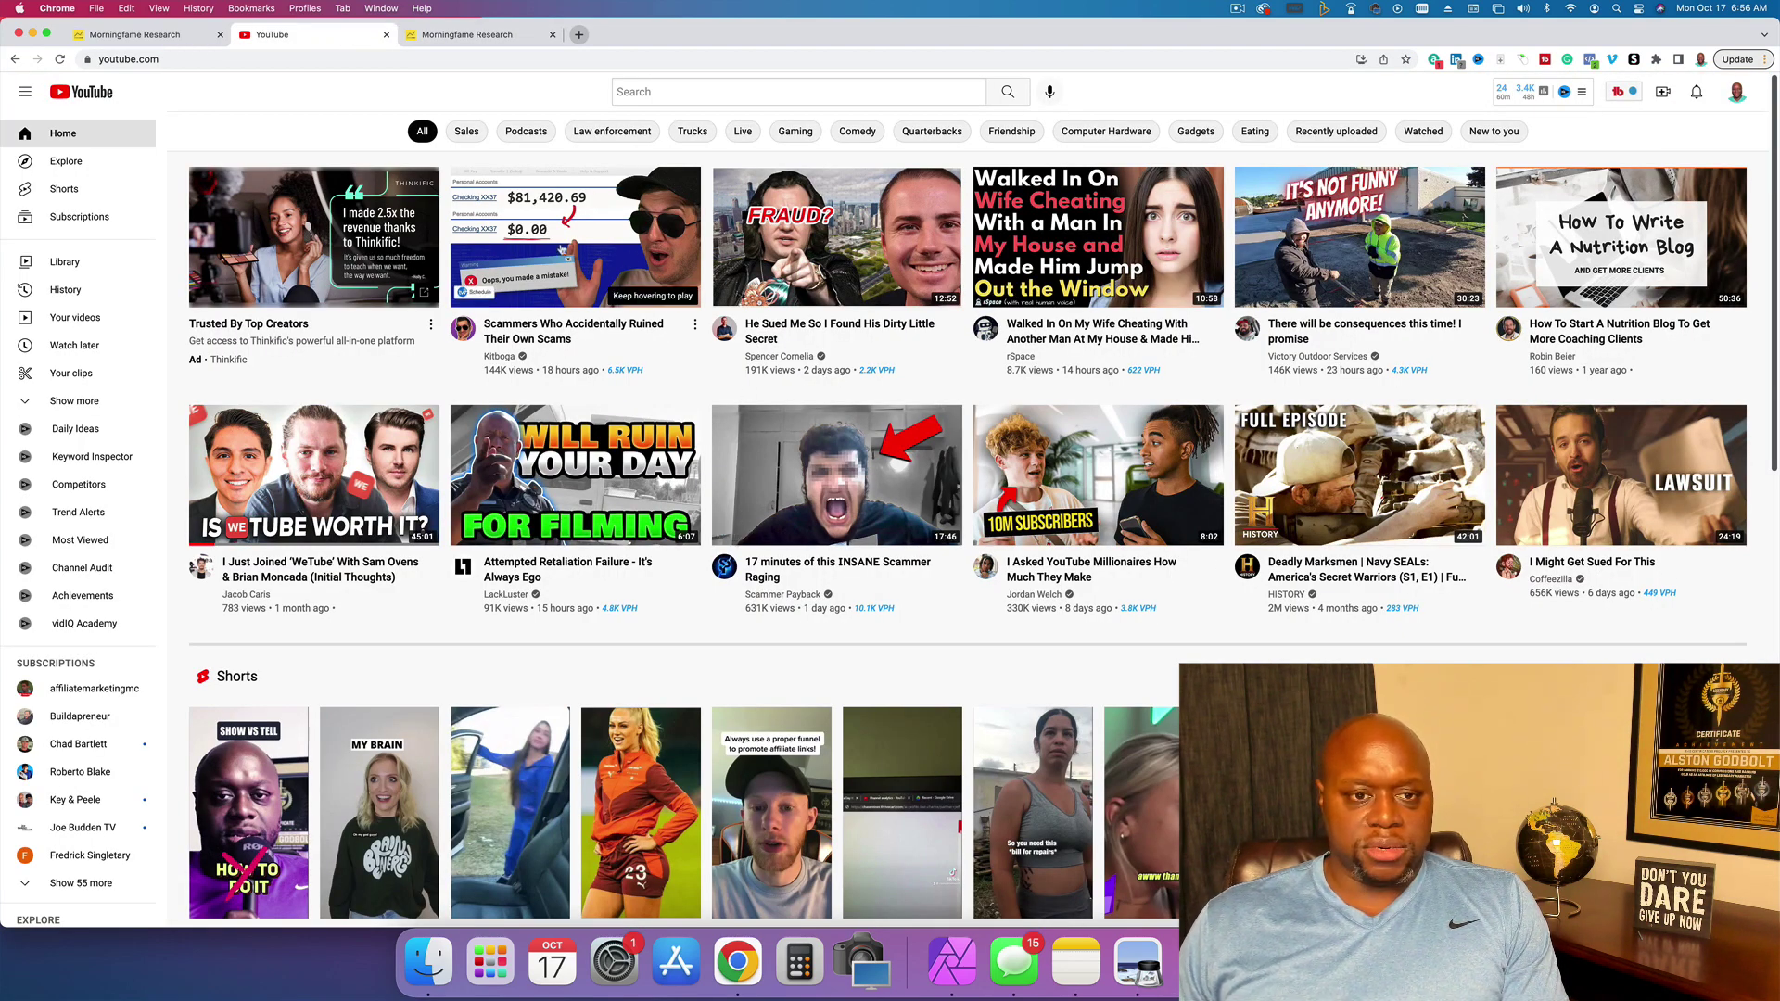
click(648, 282)
key(super+l)
key(super+c)
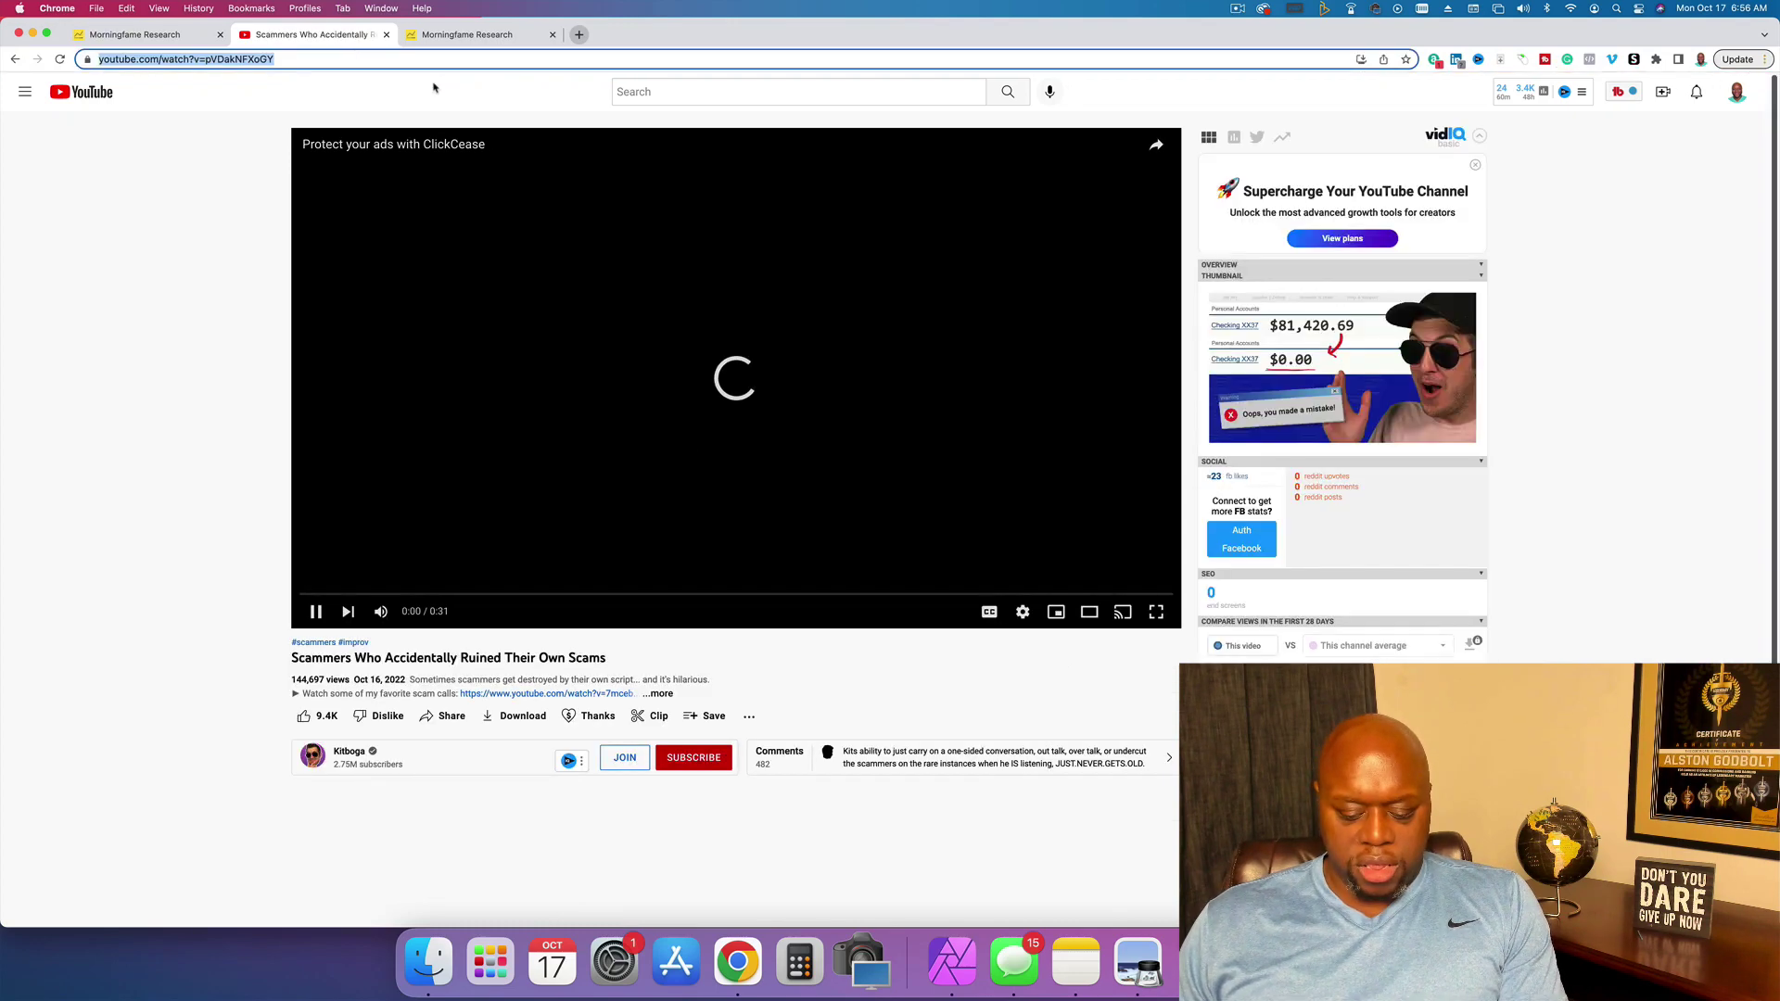
key(XF86AudioMute)
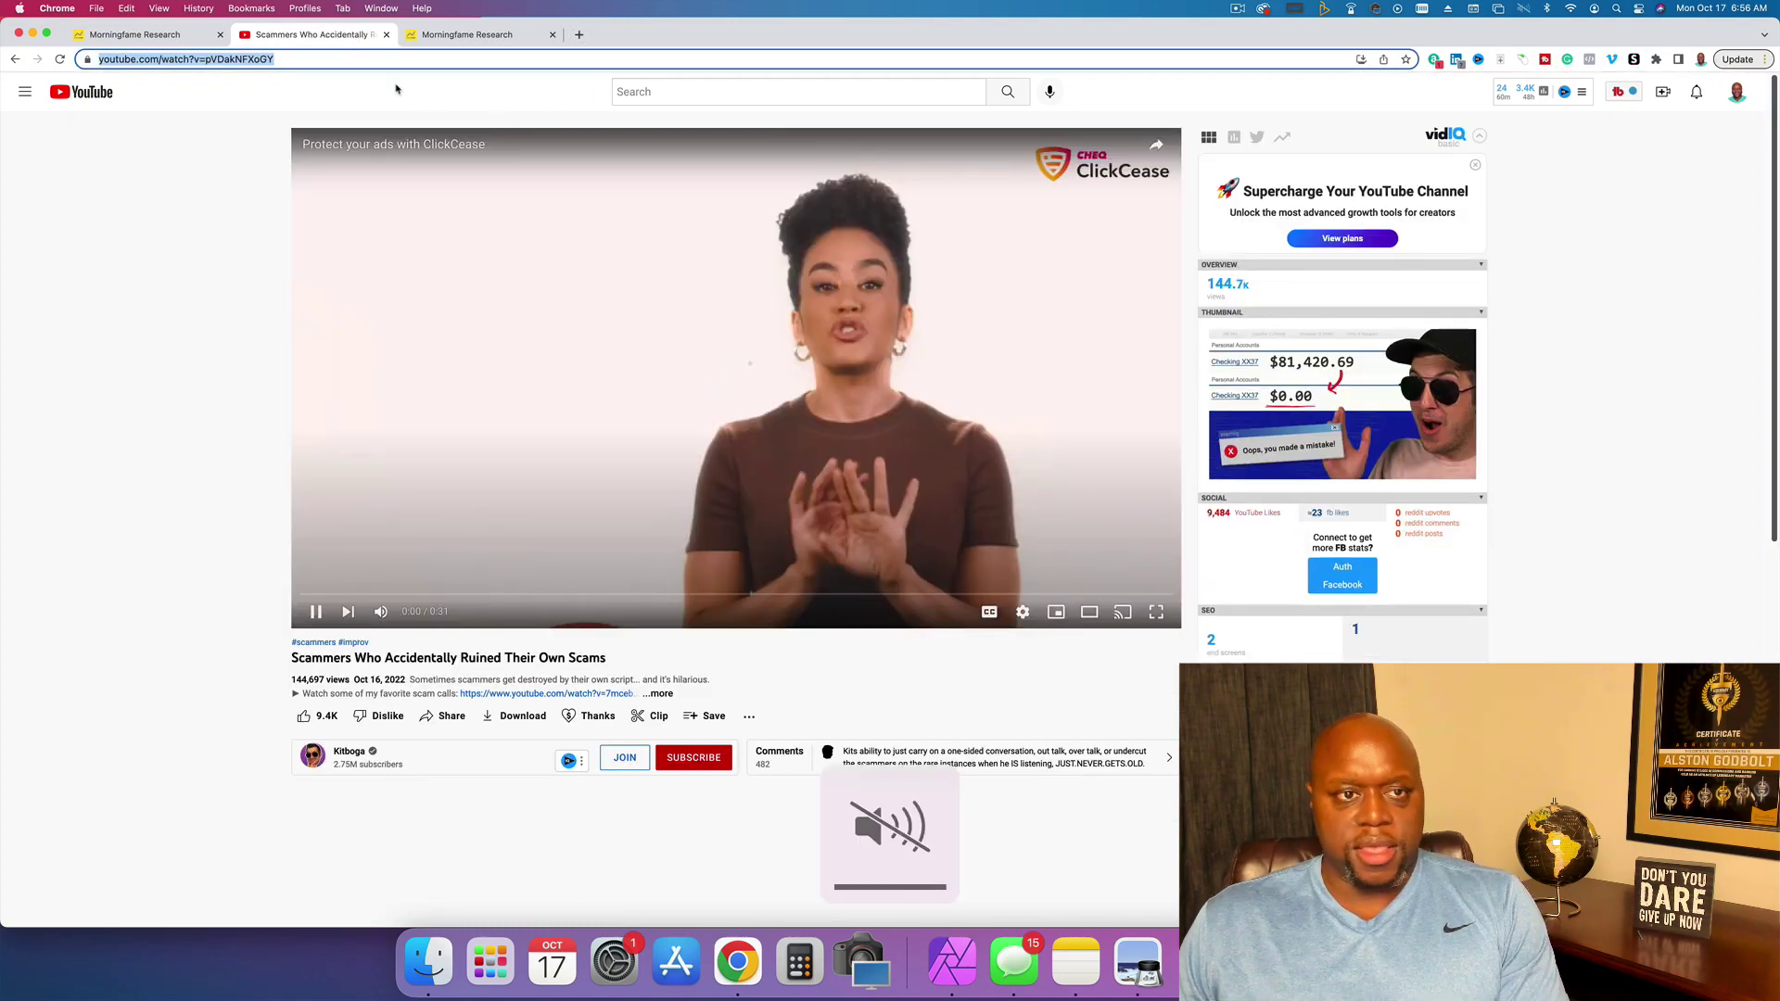
click(466, 34)
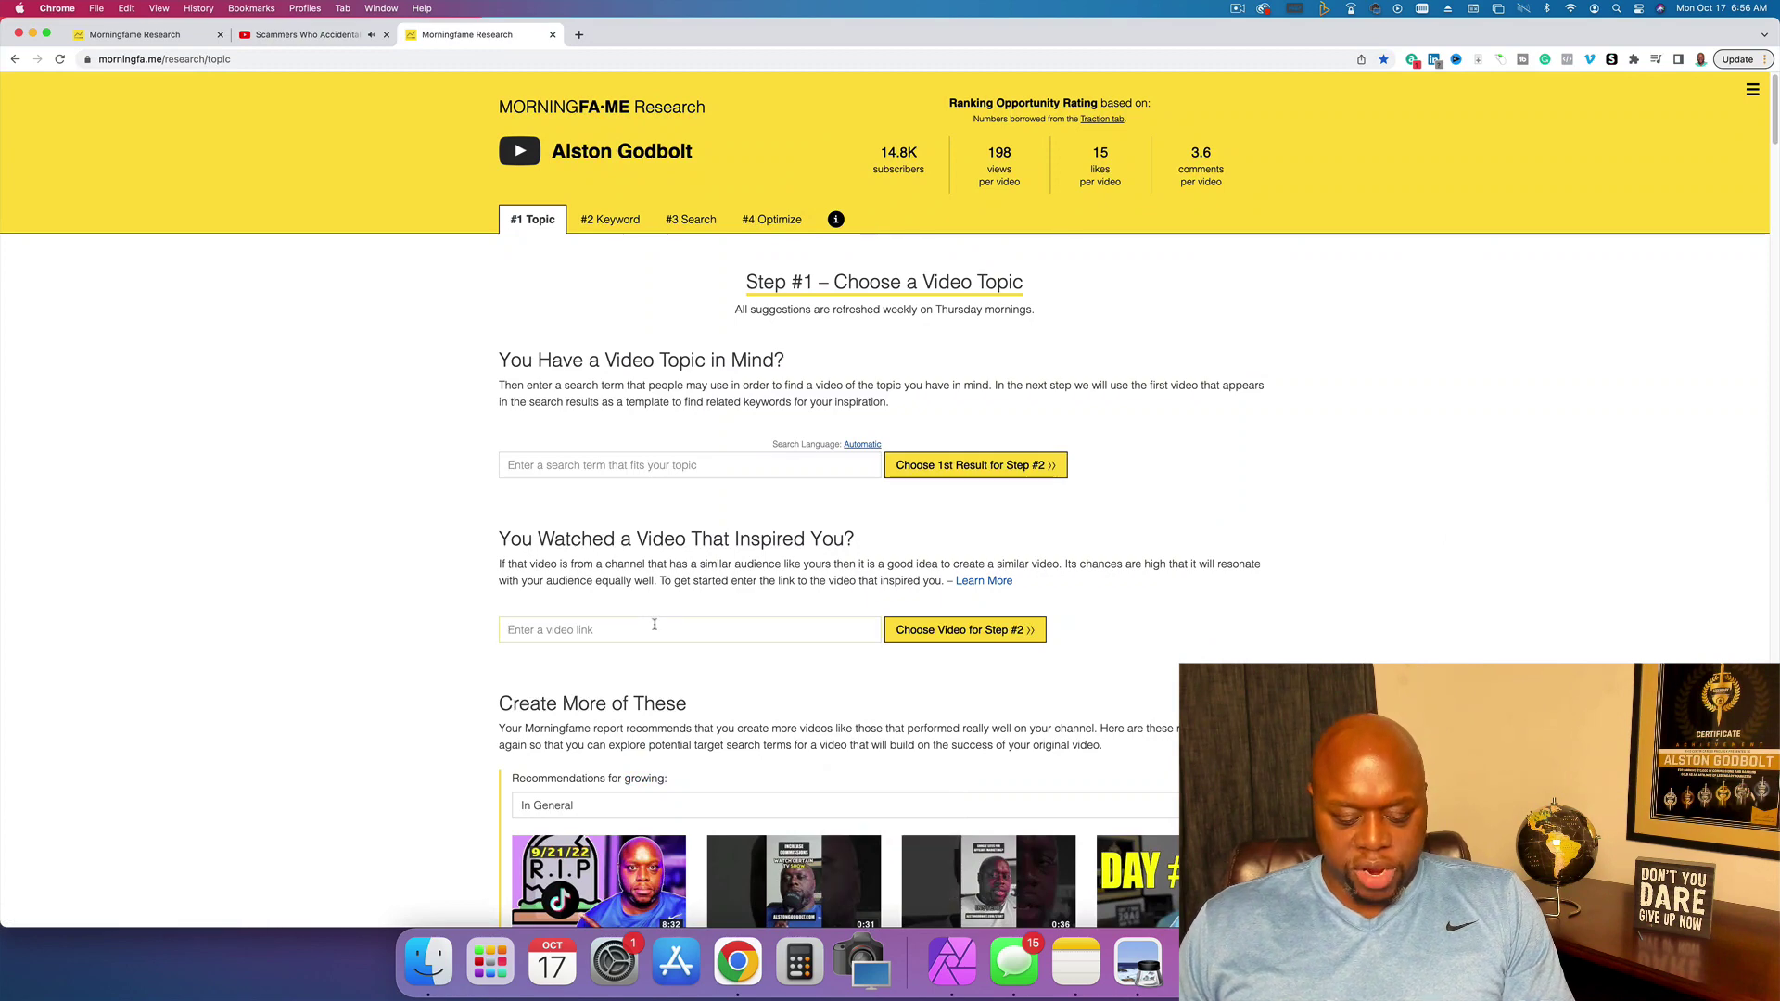
key(super+v)
- Pull Step #2 keywords from the scam video, browse them, and select the 'scammers' keyword
click(950, 630)
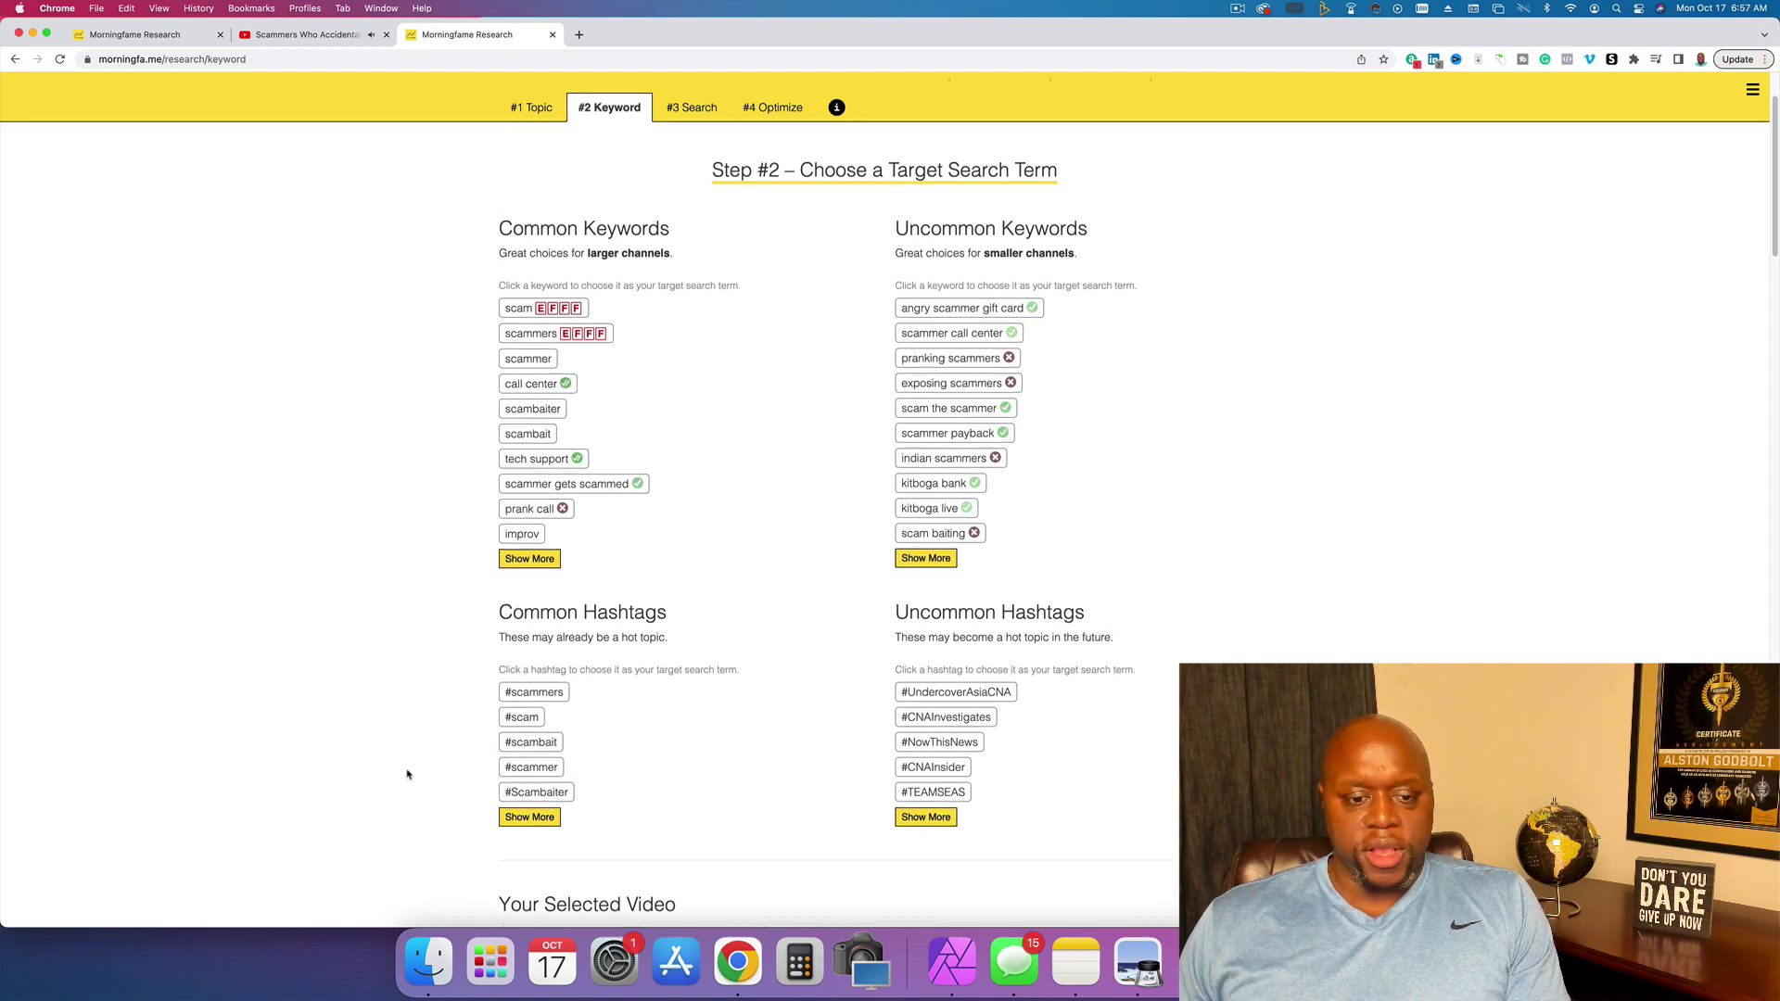
scroll(409, 775, down, 6)
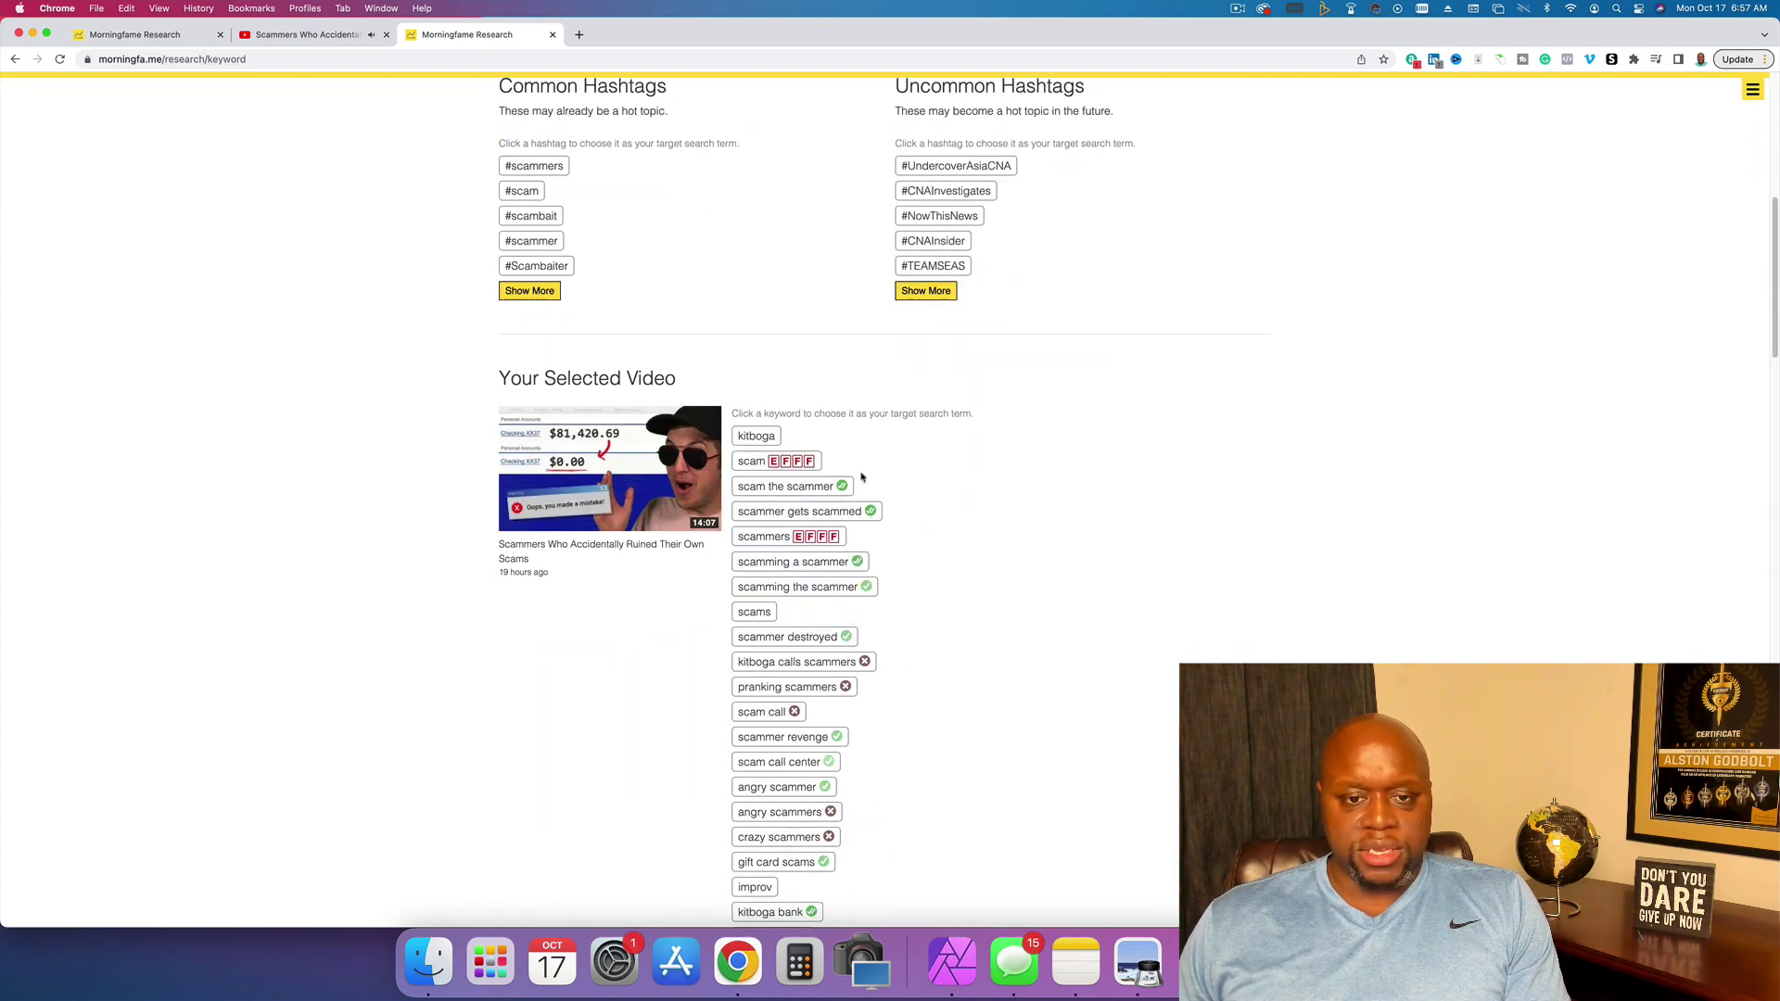
scroll(904, 760, down, 4)
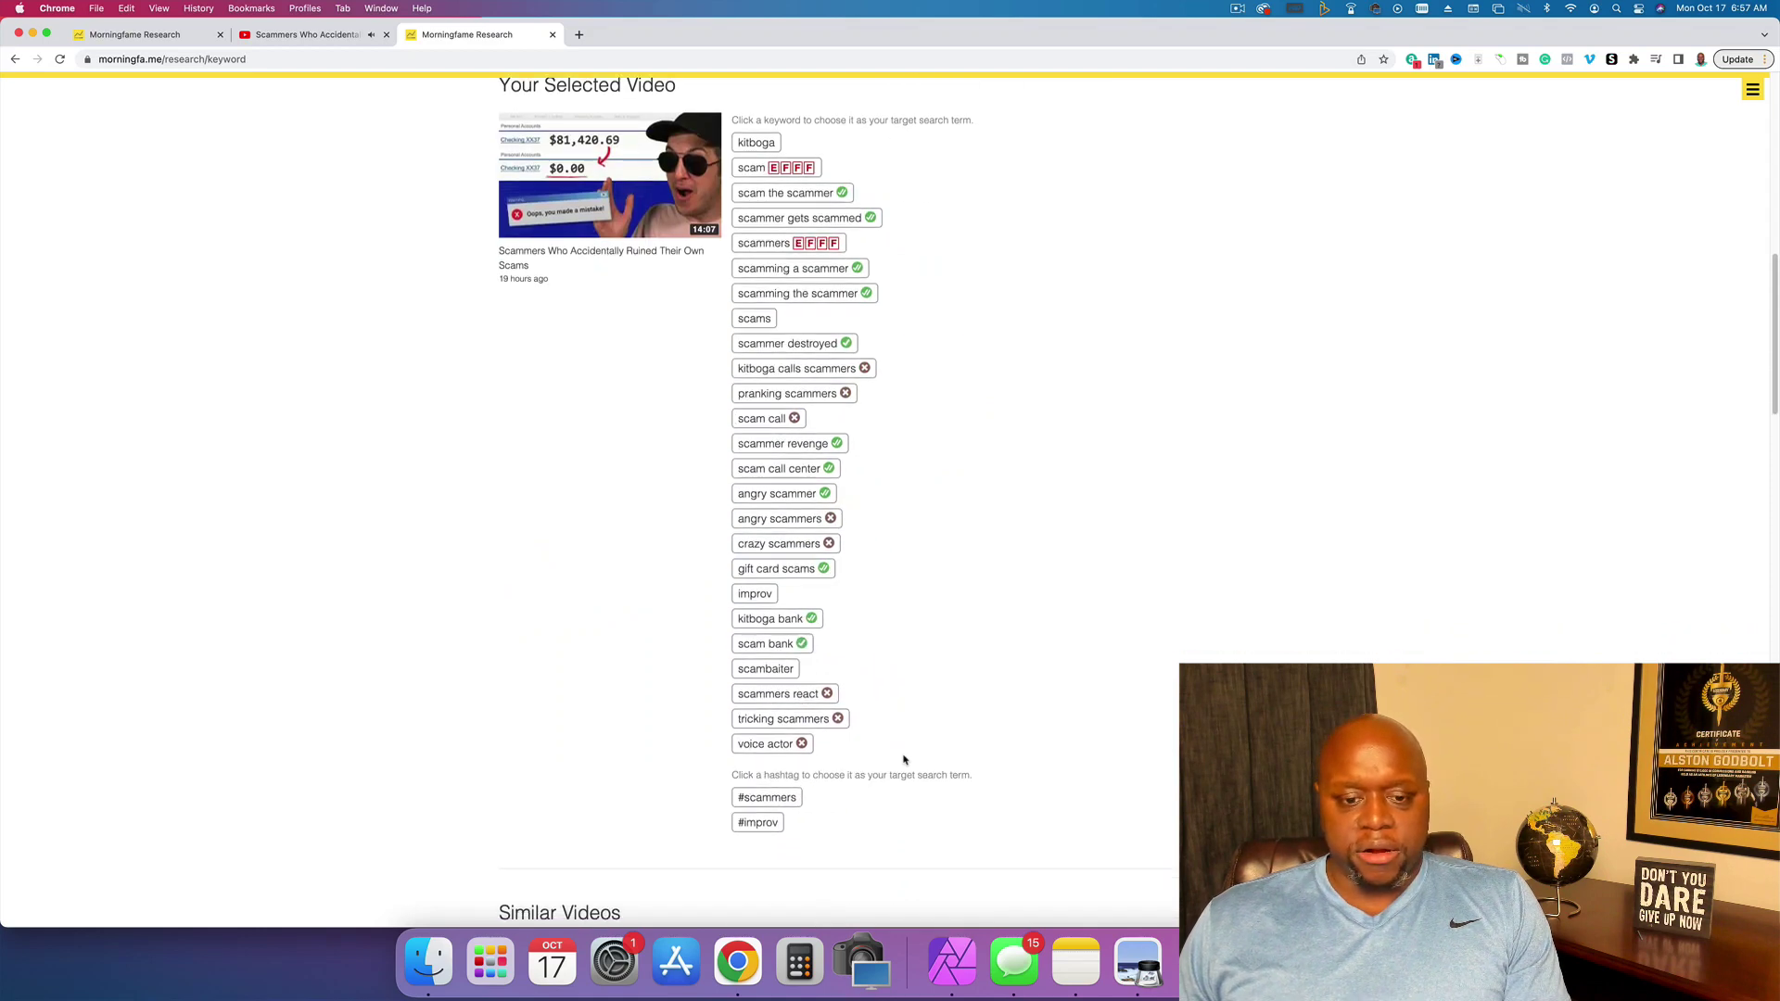
scroll(917, 777, down, 6)
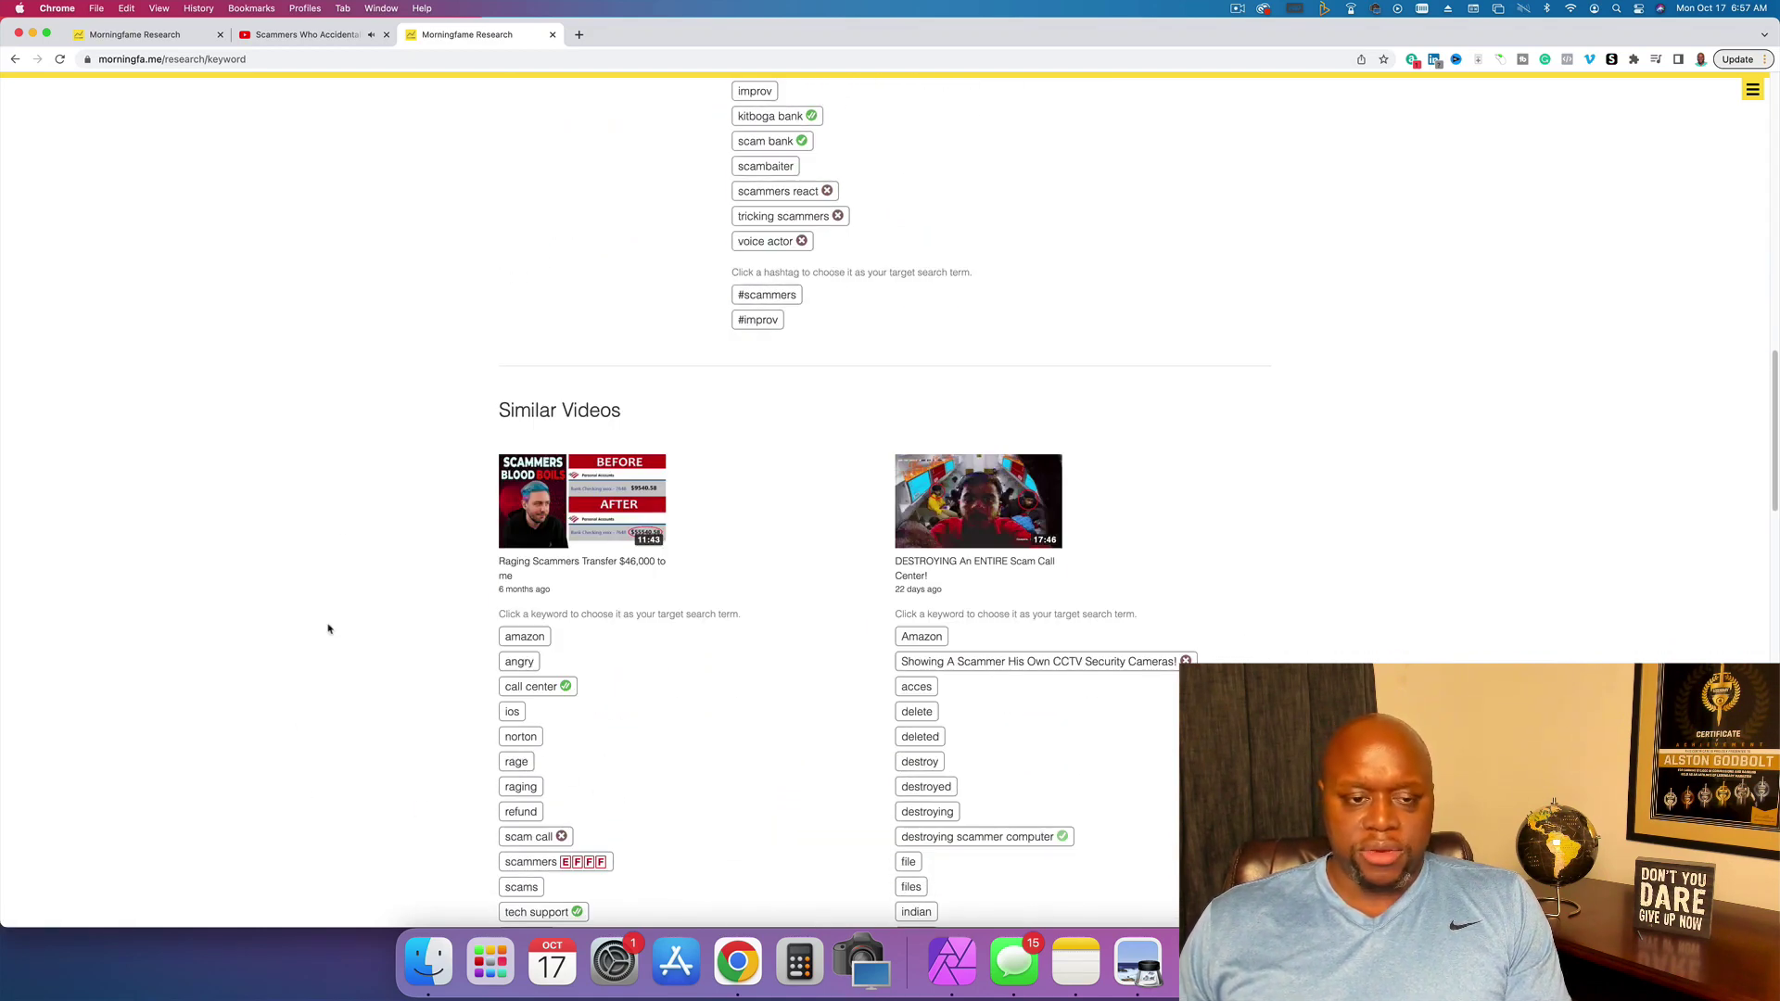
scroll(369, 663, down, 15)
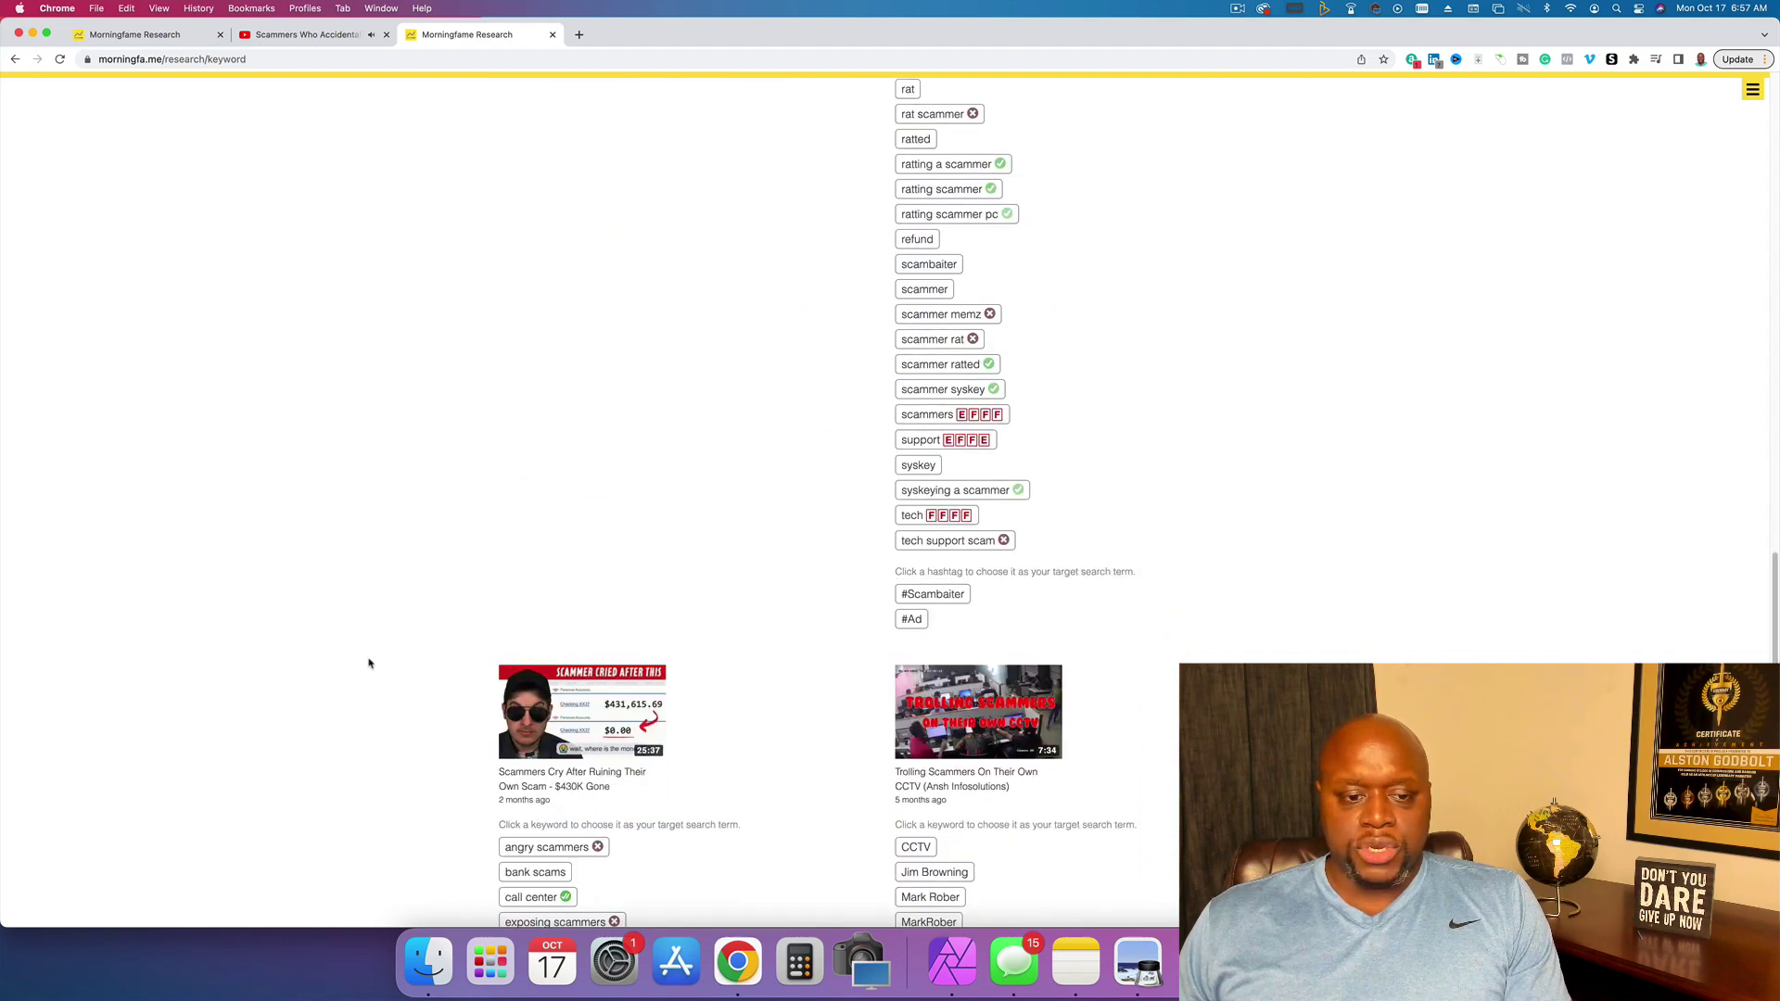
scroll(369, 665, up, 20)
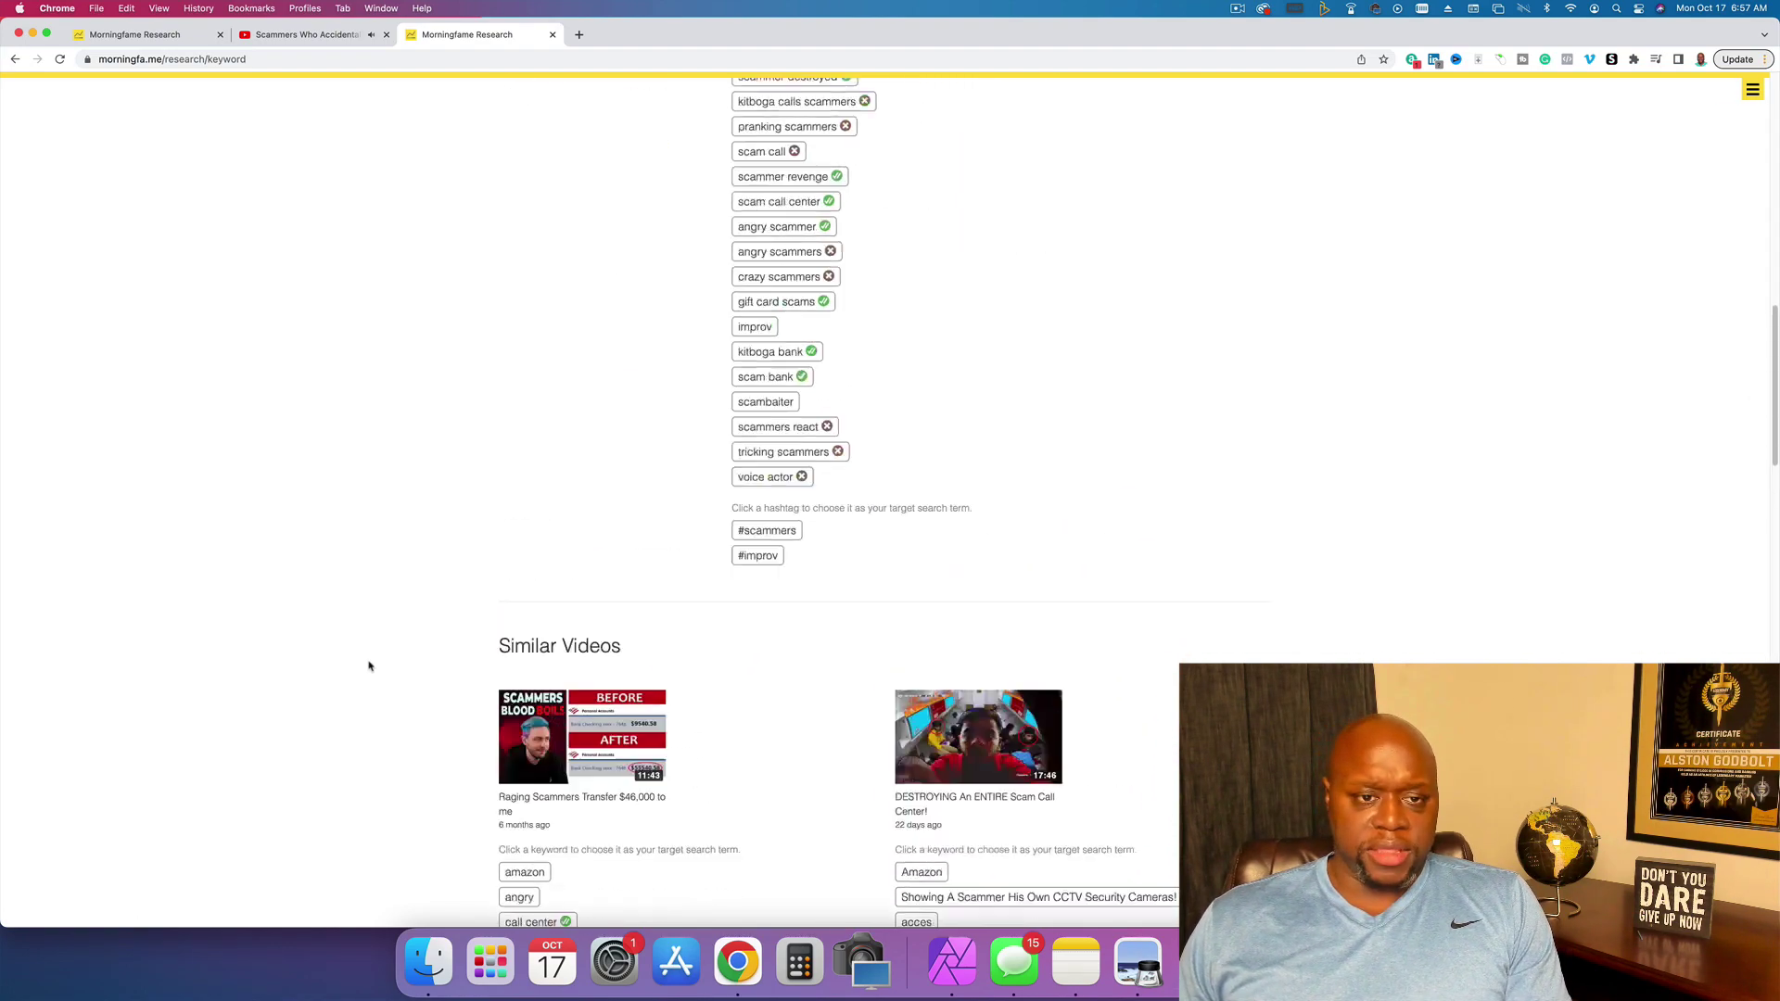
scroll(368, 667, up, 6)
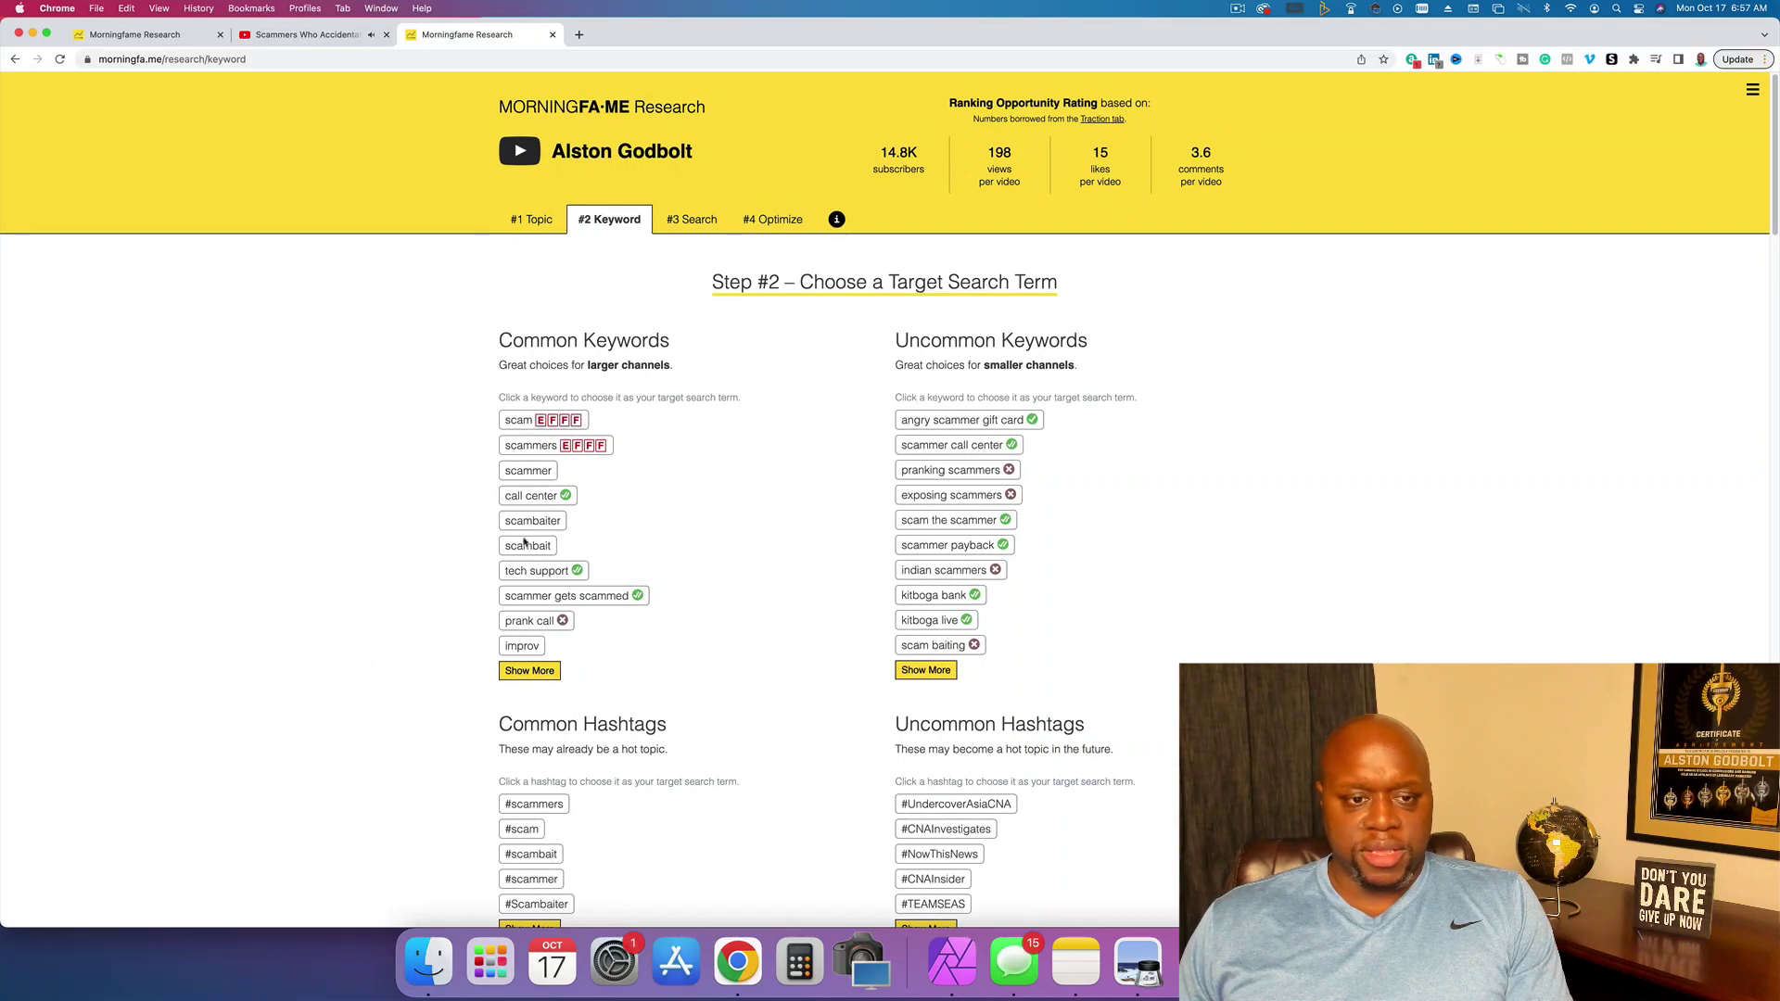
click(533, 449)
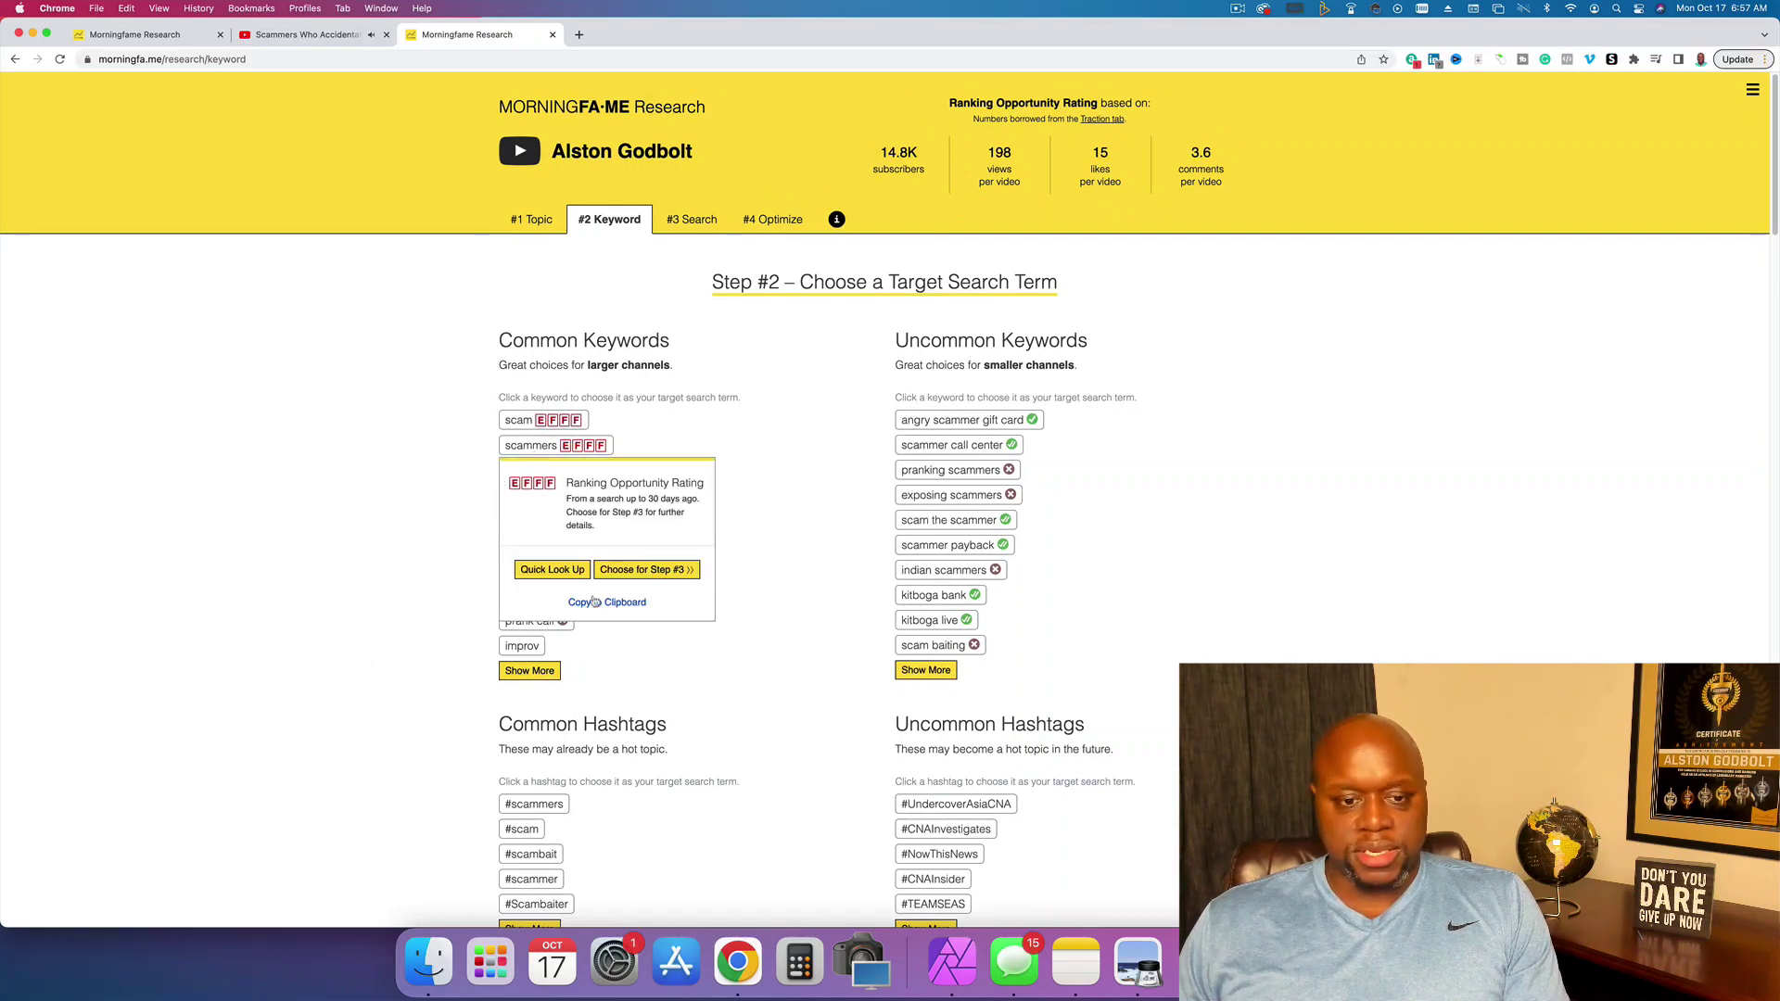
click(646, 570)
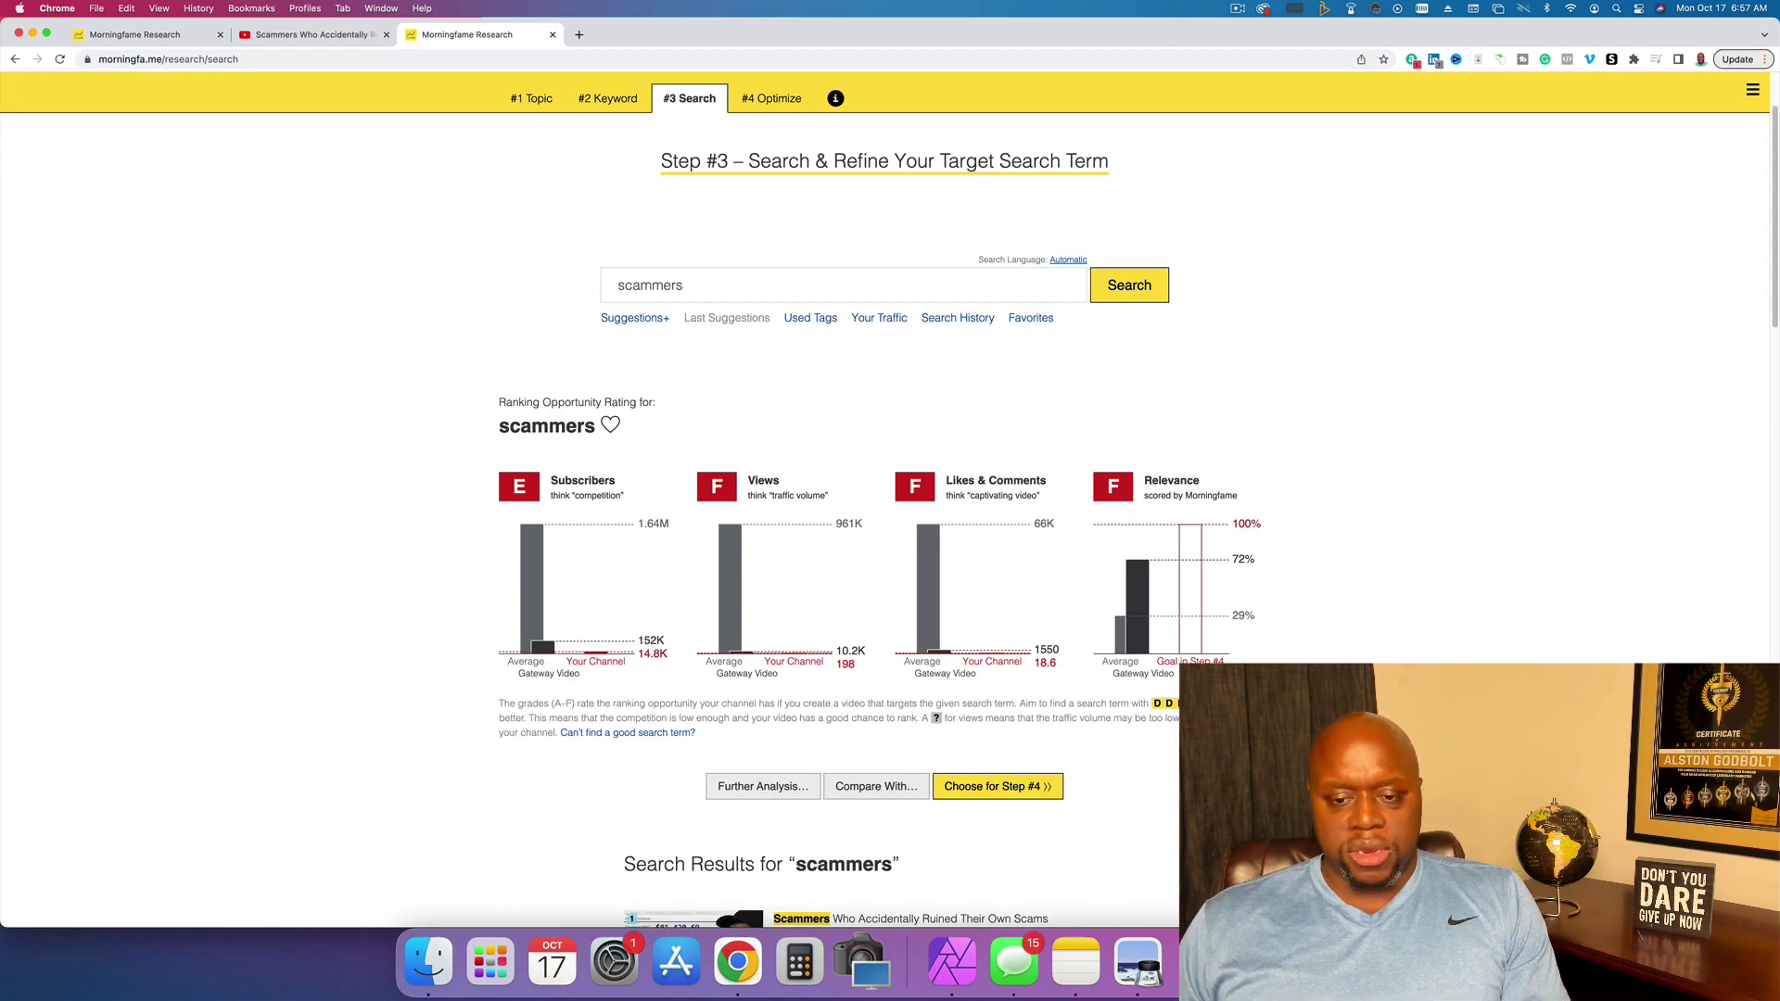
triple_click(794, 292)
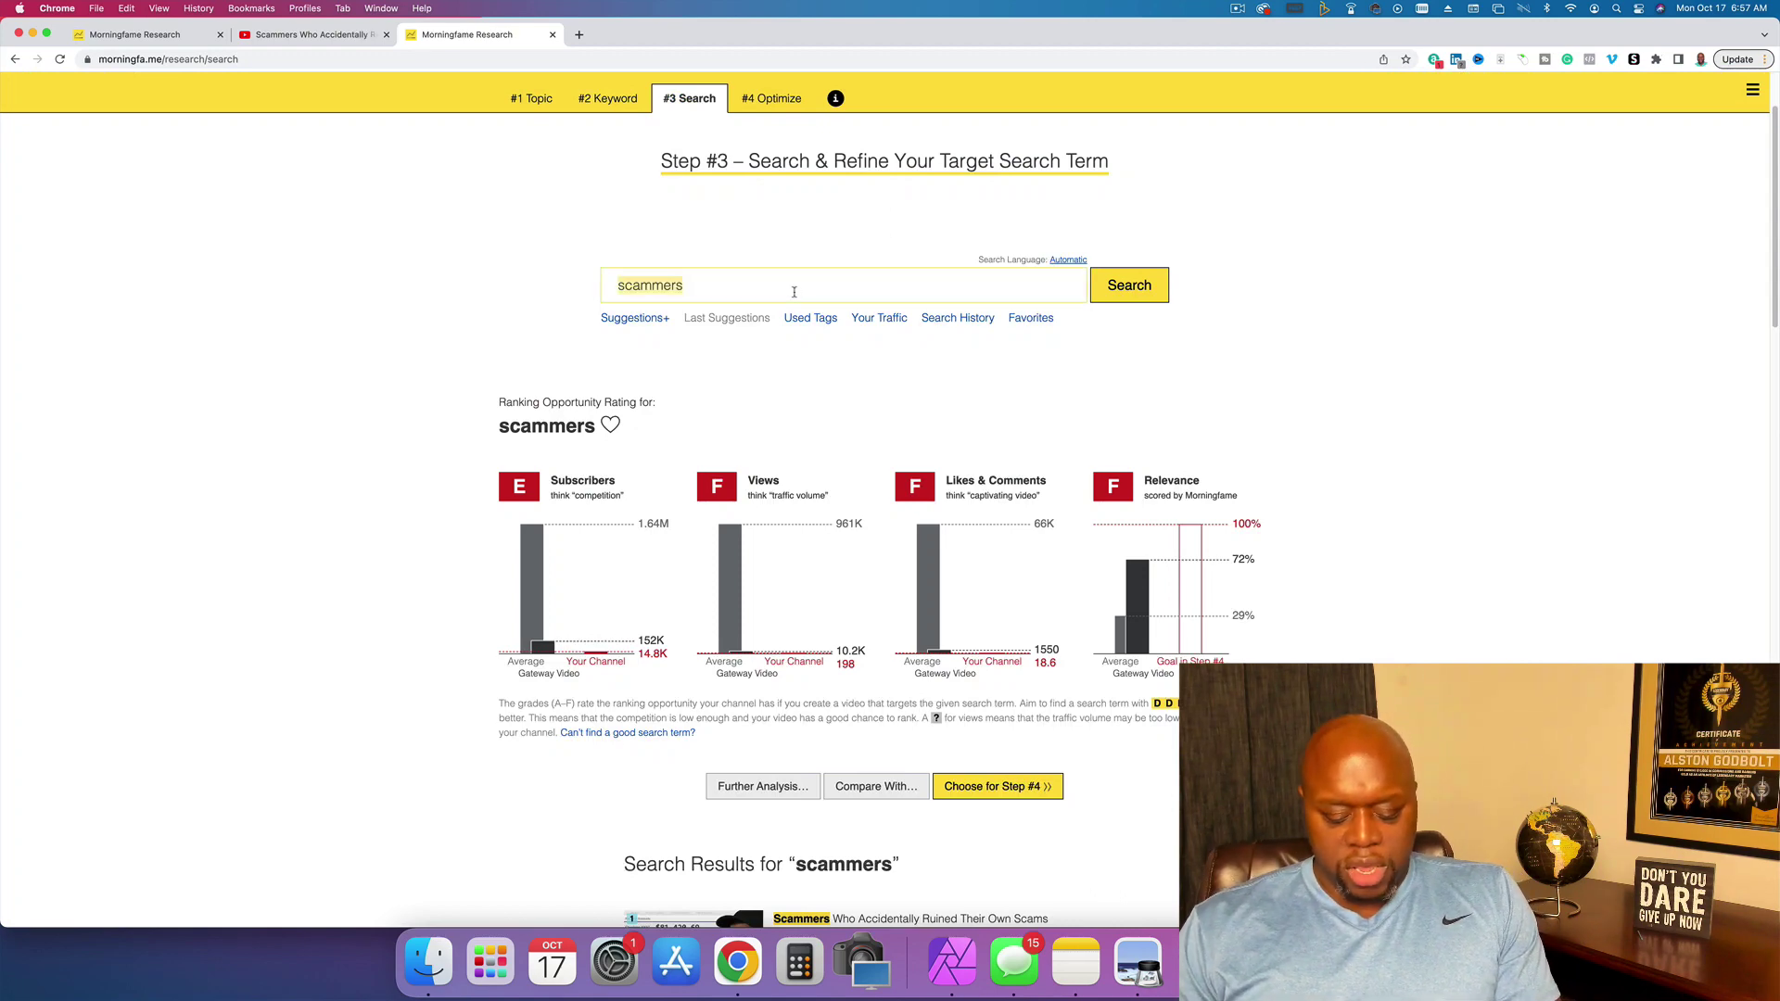
text(affiliate)
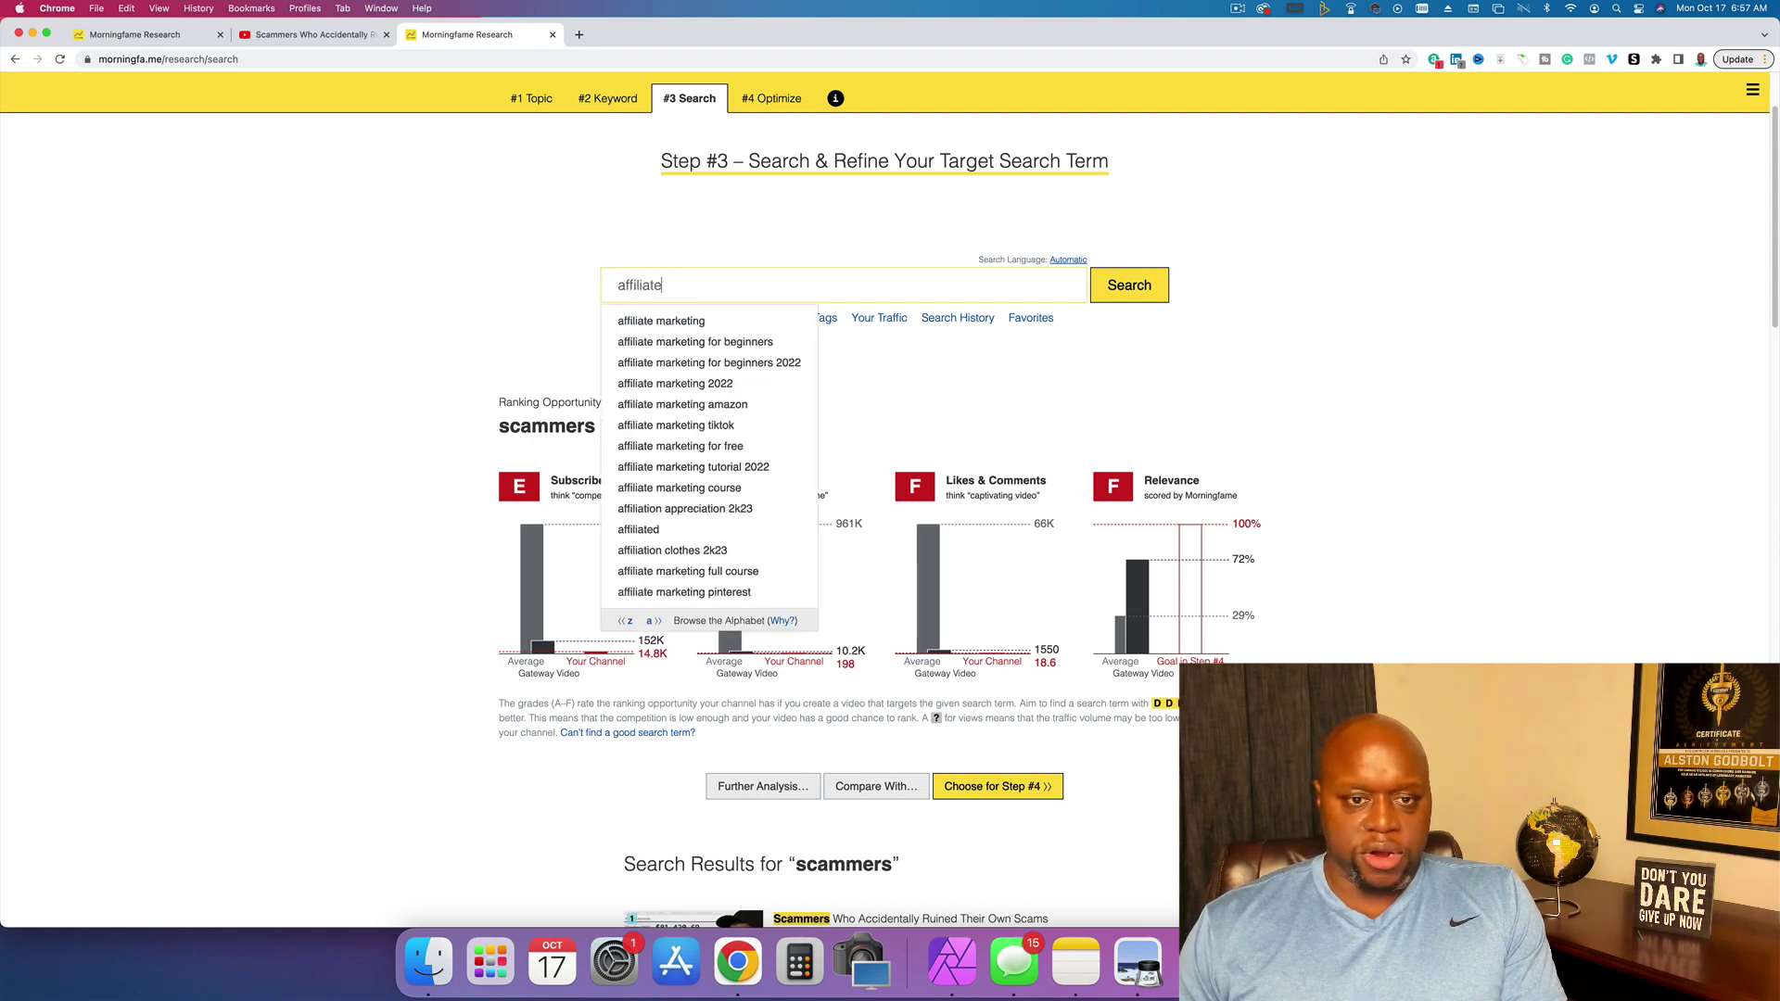
click(779, 342)
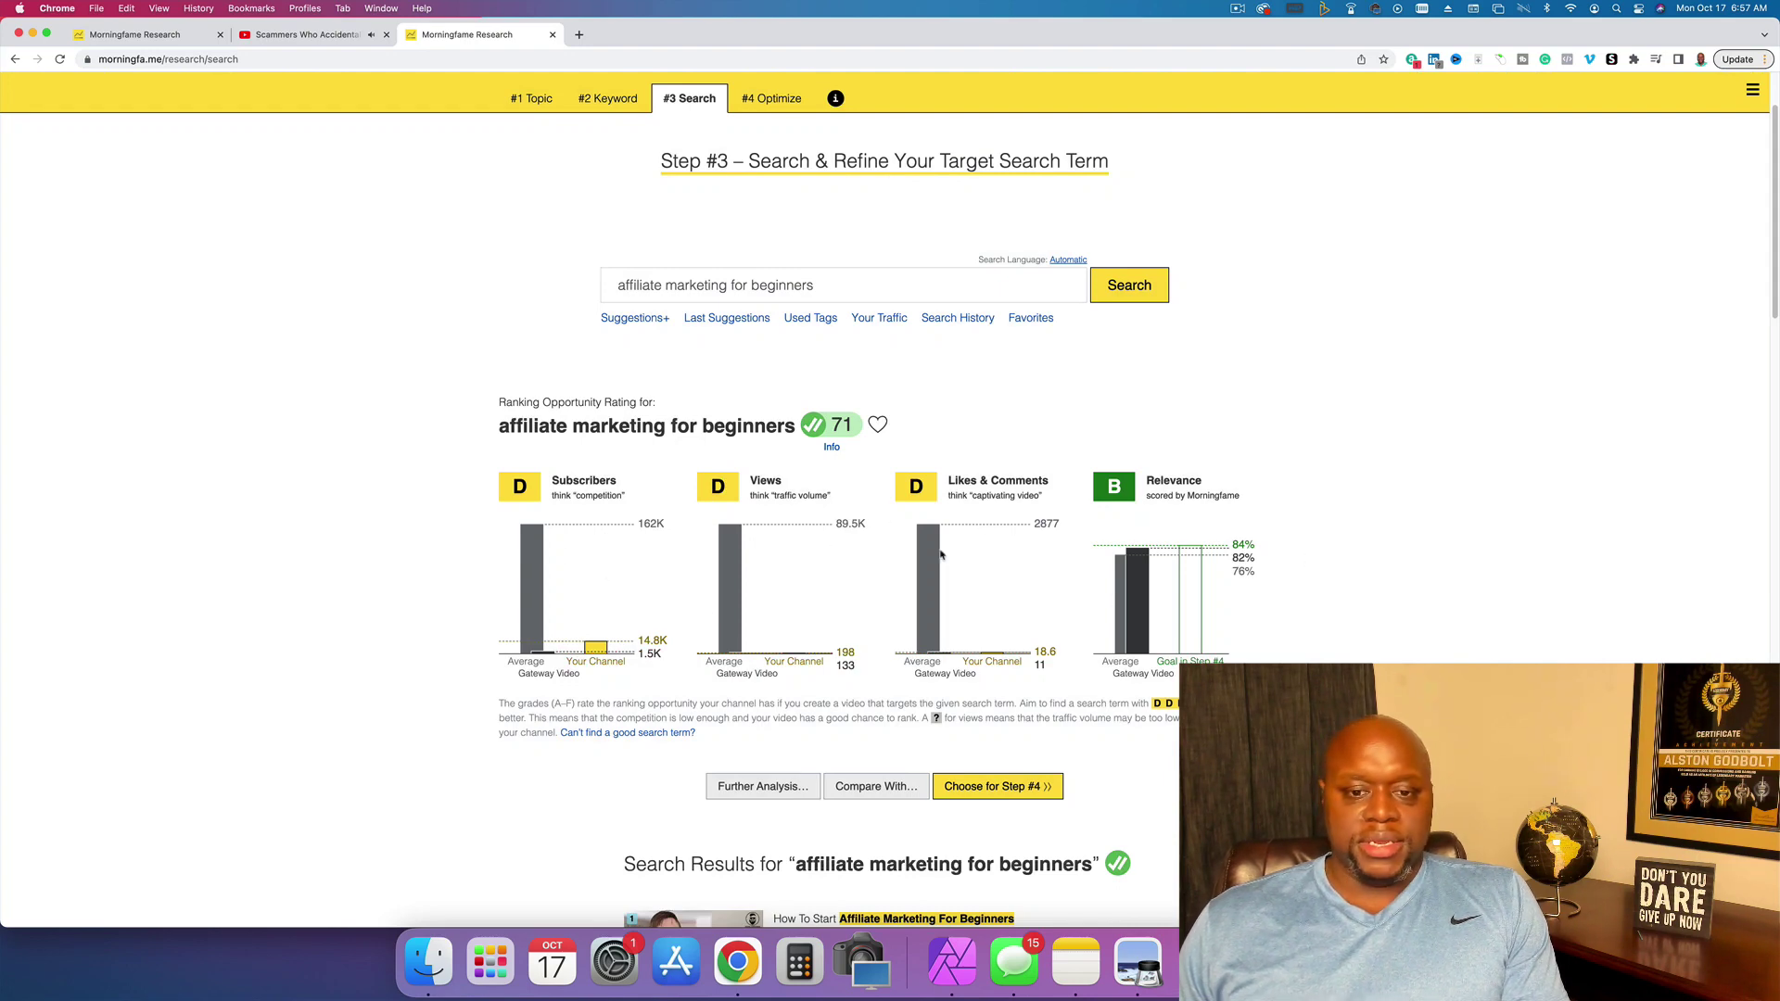
- From the long-tail suggestions, rate 'affiliate marketing for beginners 2022 complete tutorial', which scores 44
click(619, 319)
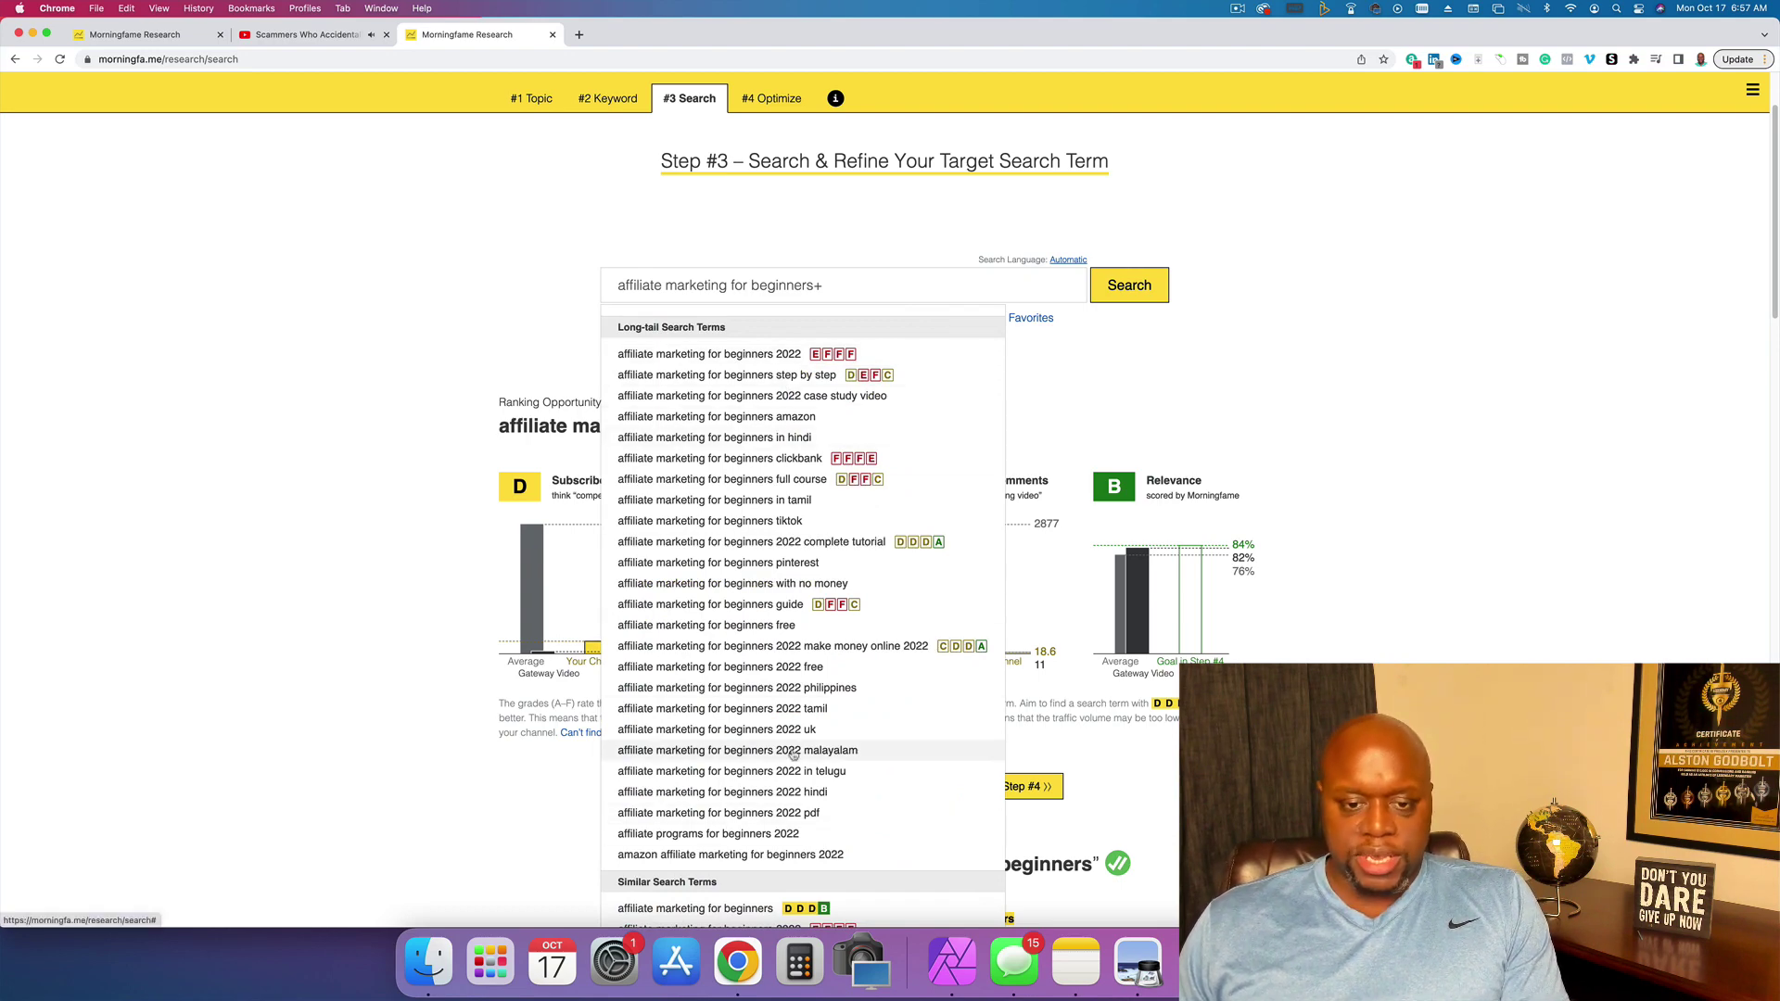
scroll(795, 732, up, 1)
scroll(795, 714, down, 3)
scroll(795, 706, down, 1)
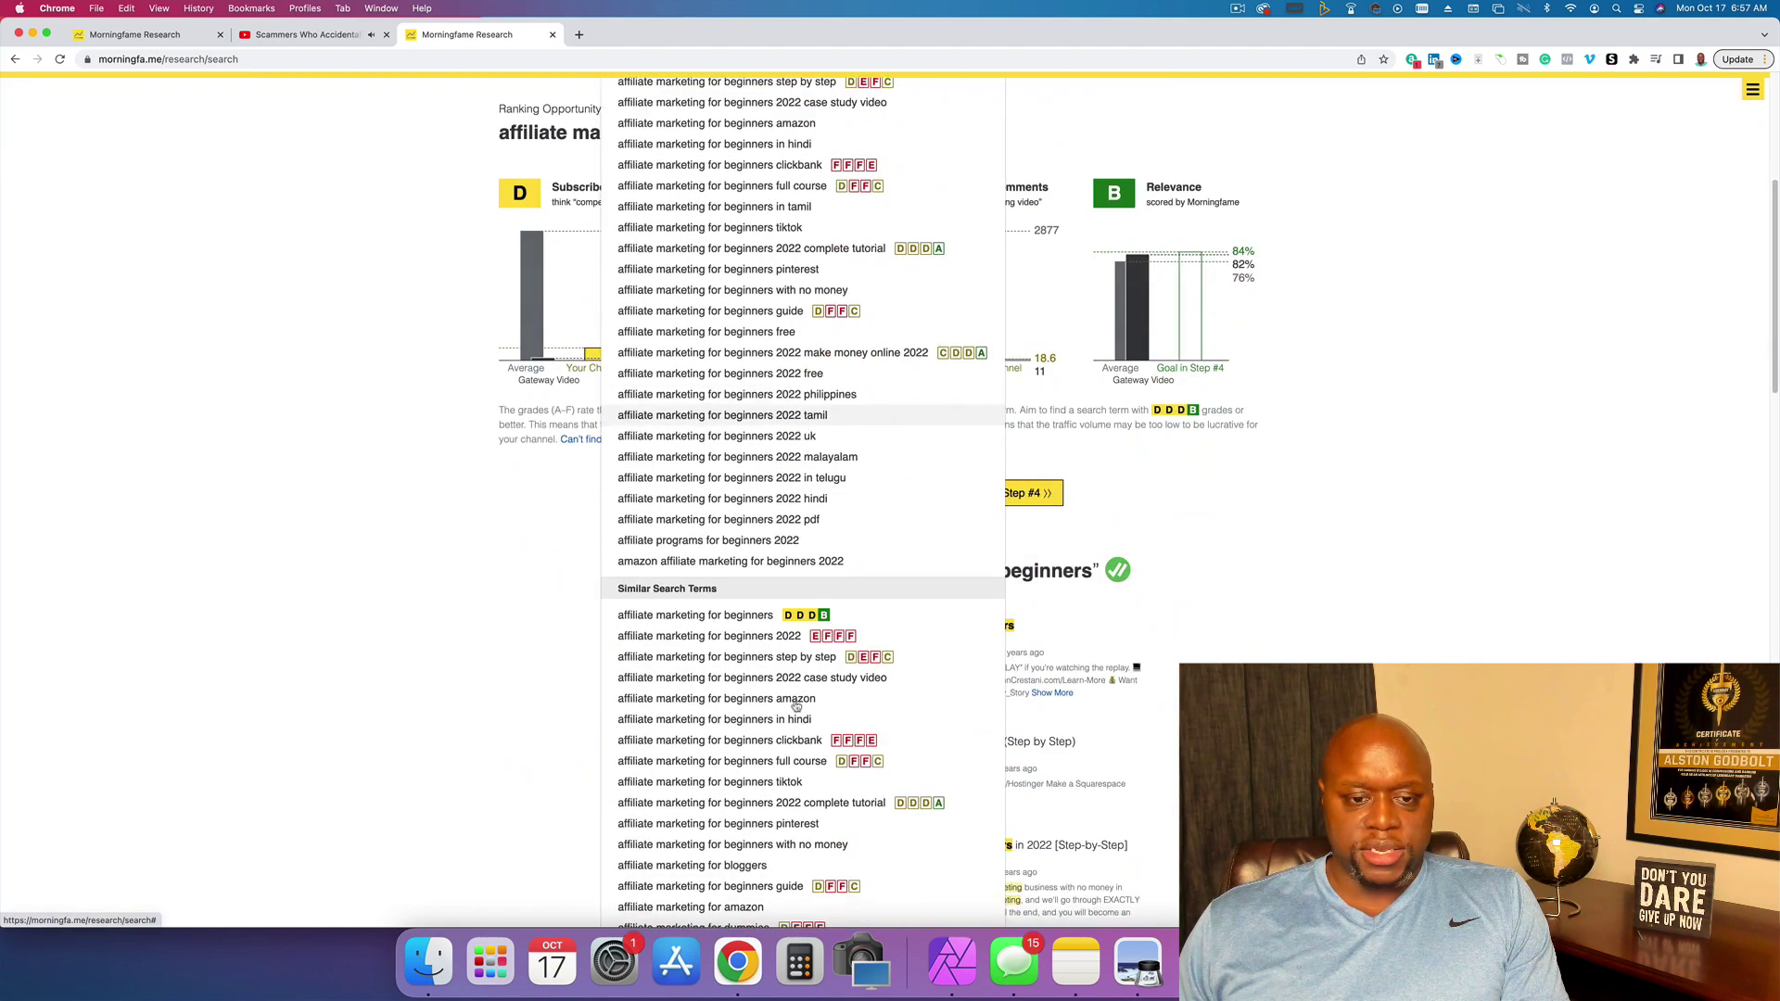
scroll(722, 762, down, 3)
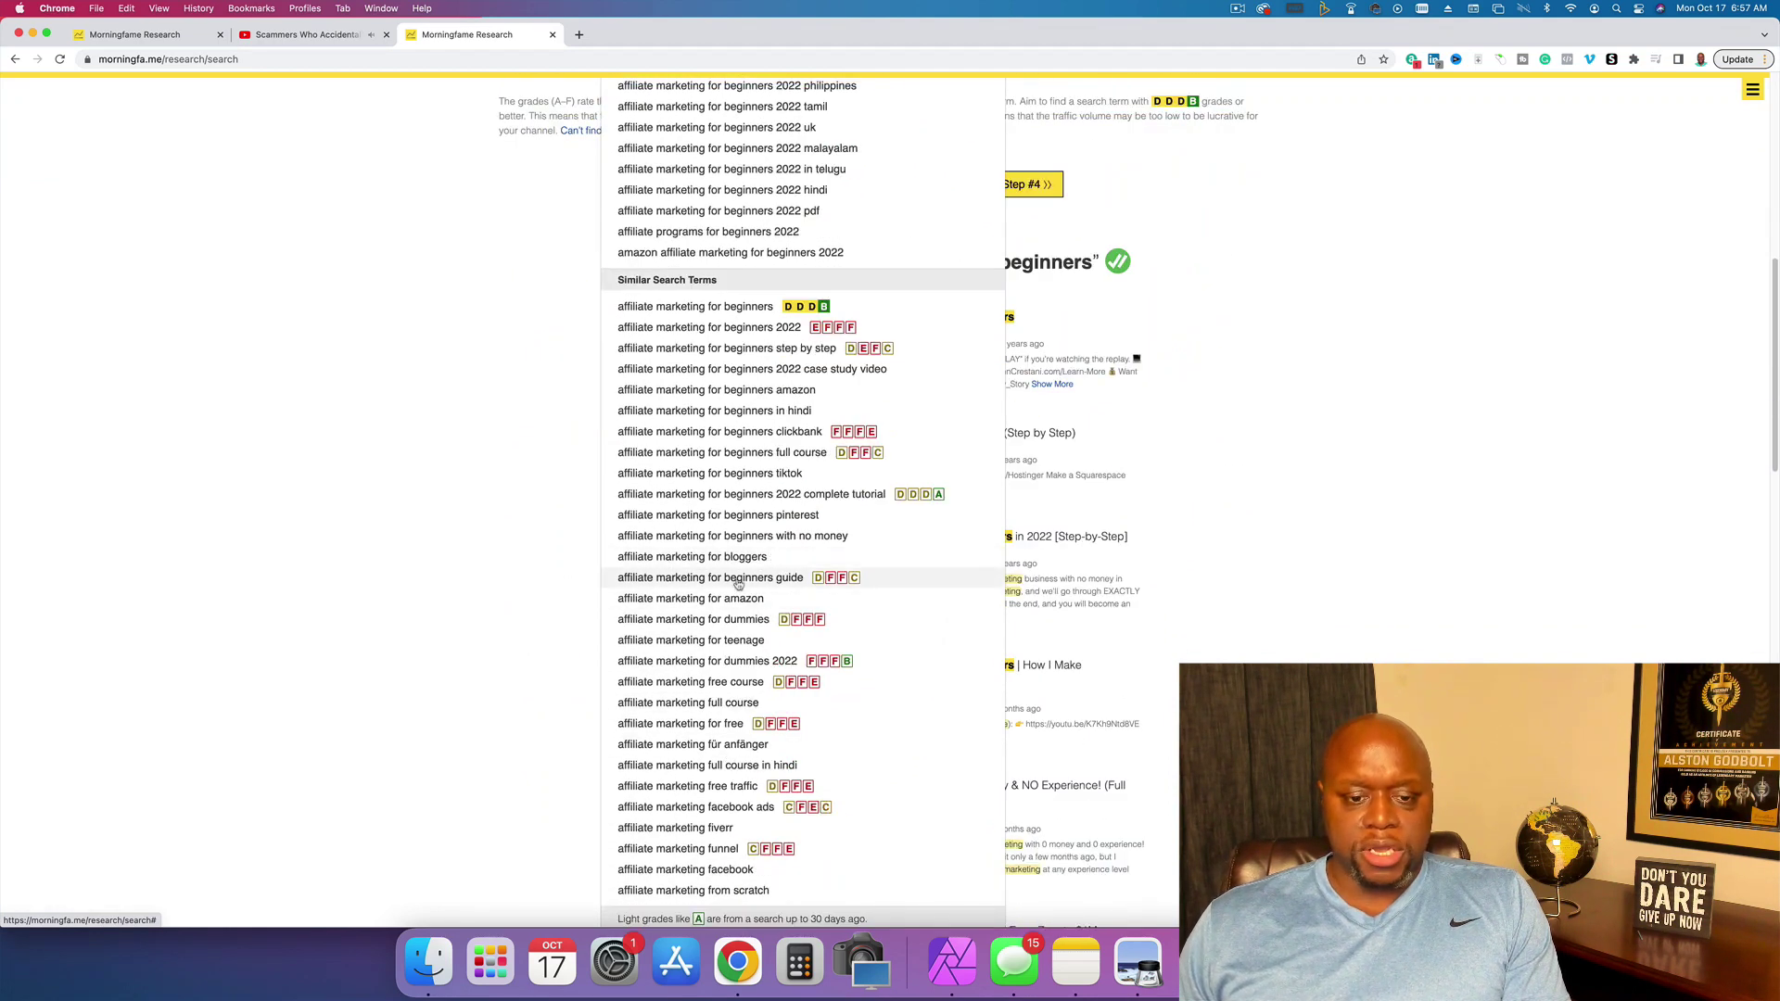
scroll(738, 584, down, 3)
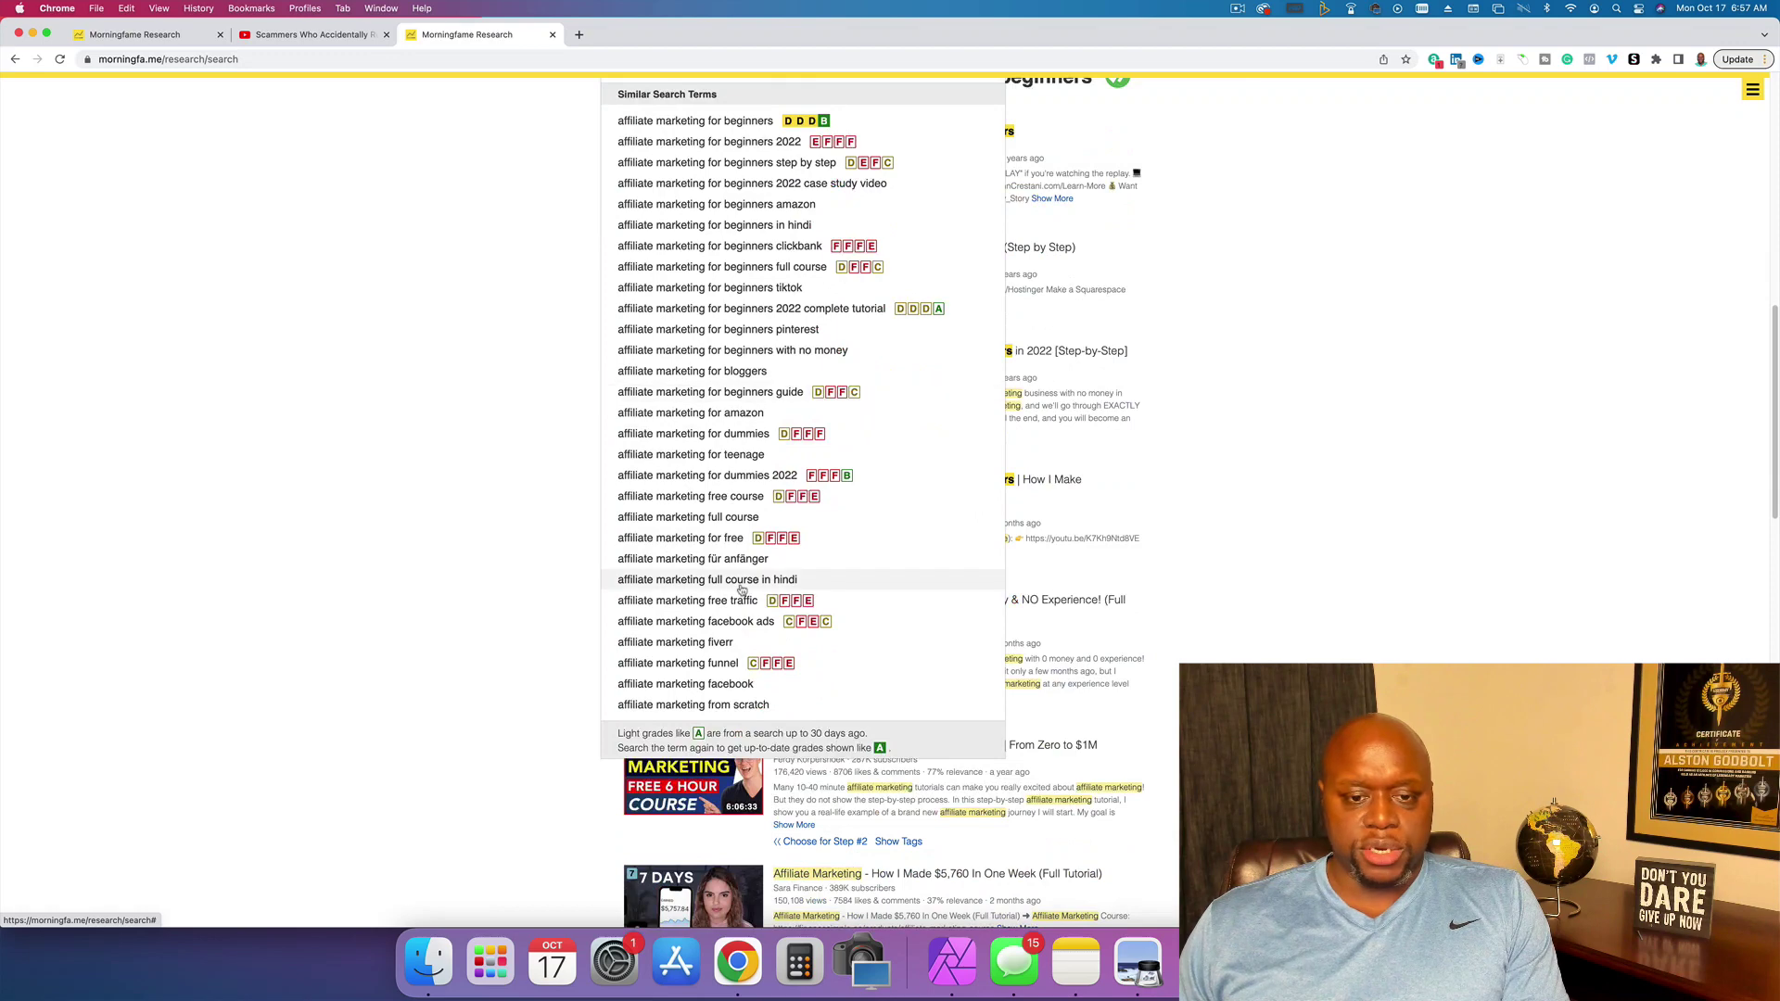
scroll(741, 589, up, 3)
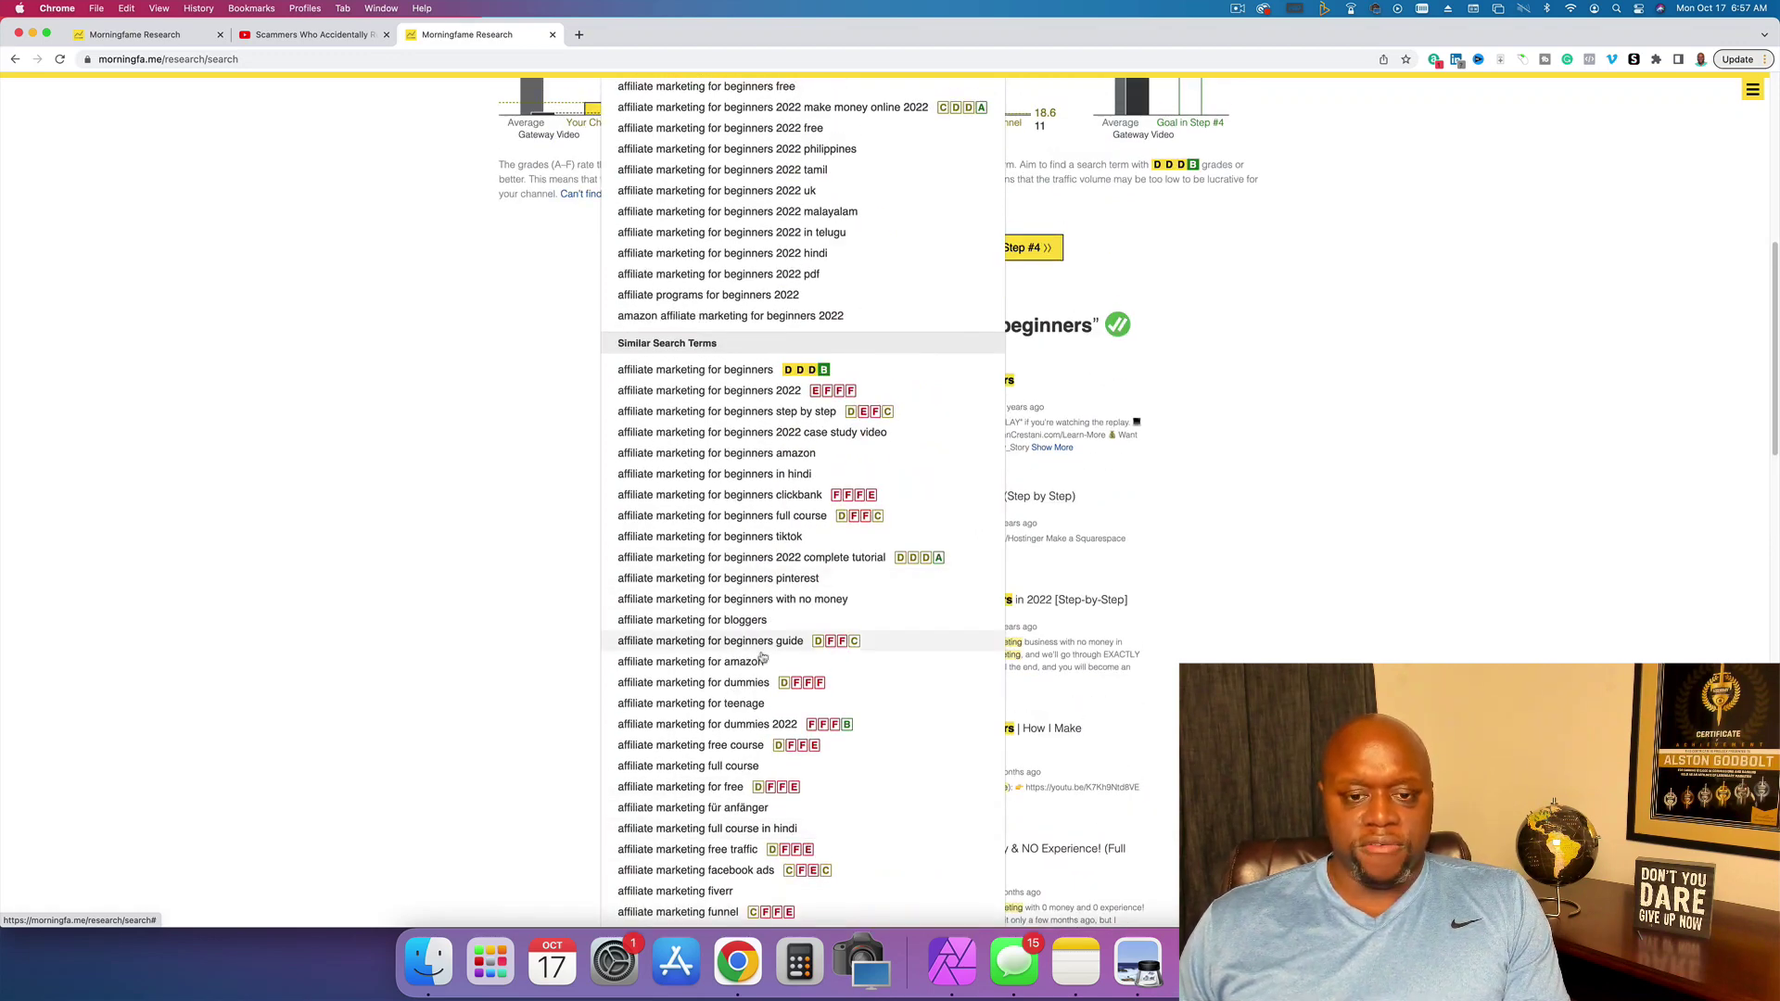
click(665, 560)
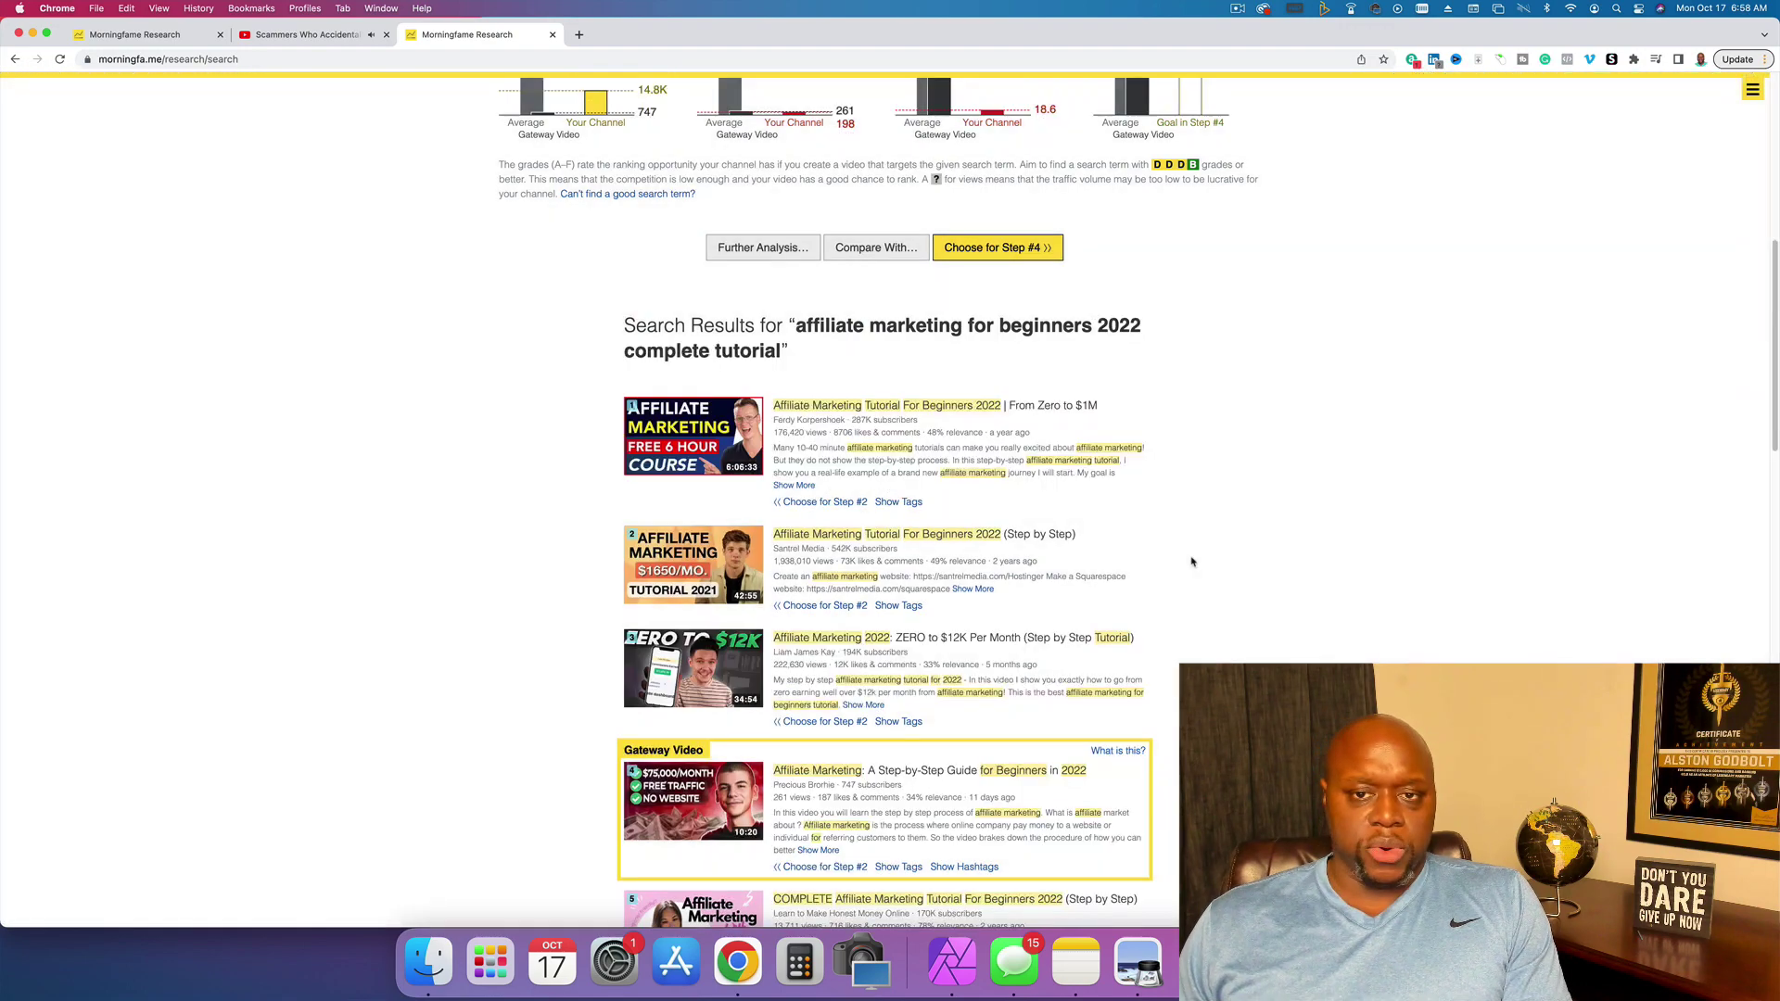
- Open and close Suggestions+ and Last Suggestions to bring back the previous suggestion list
scroll(1400, 655, down, 1)
scroll(1298, 649, up, 10)
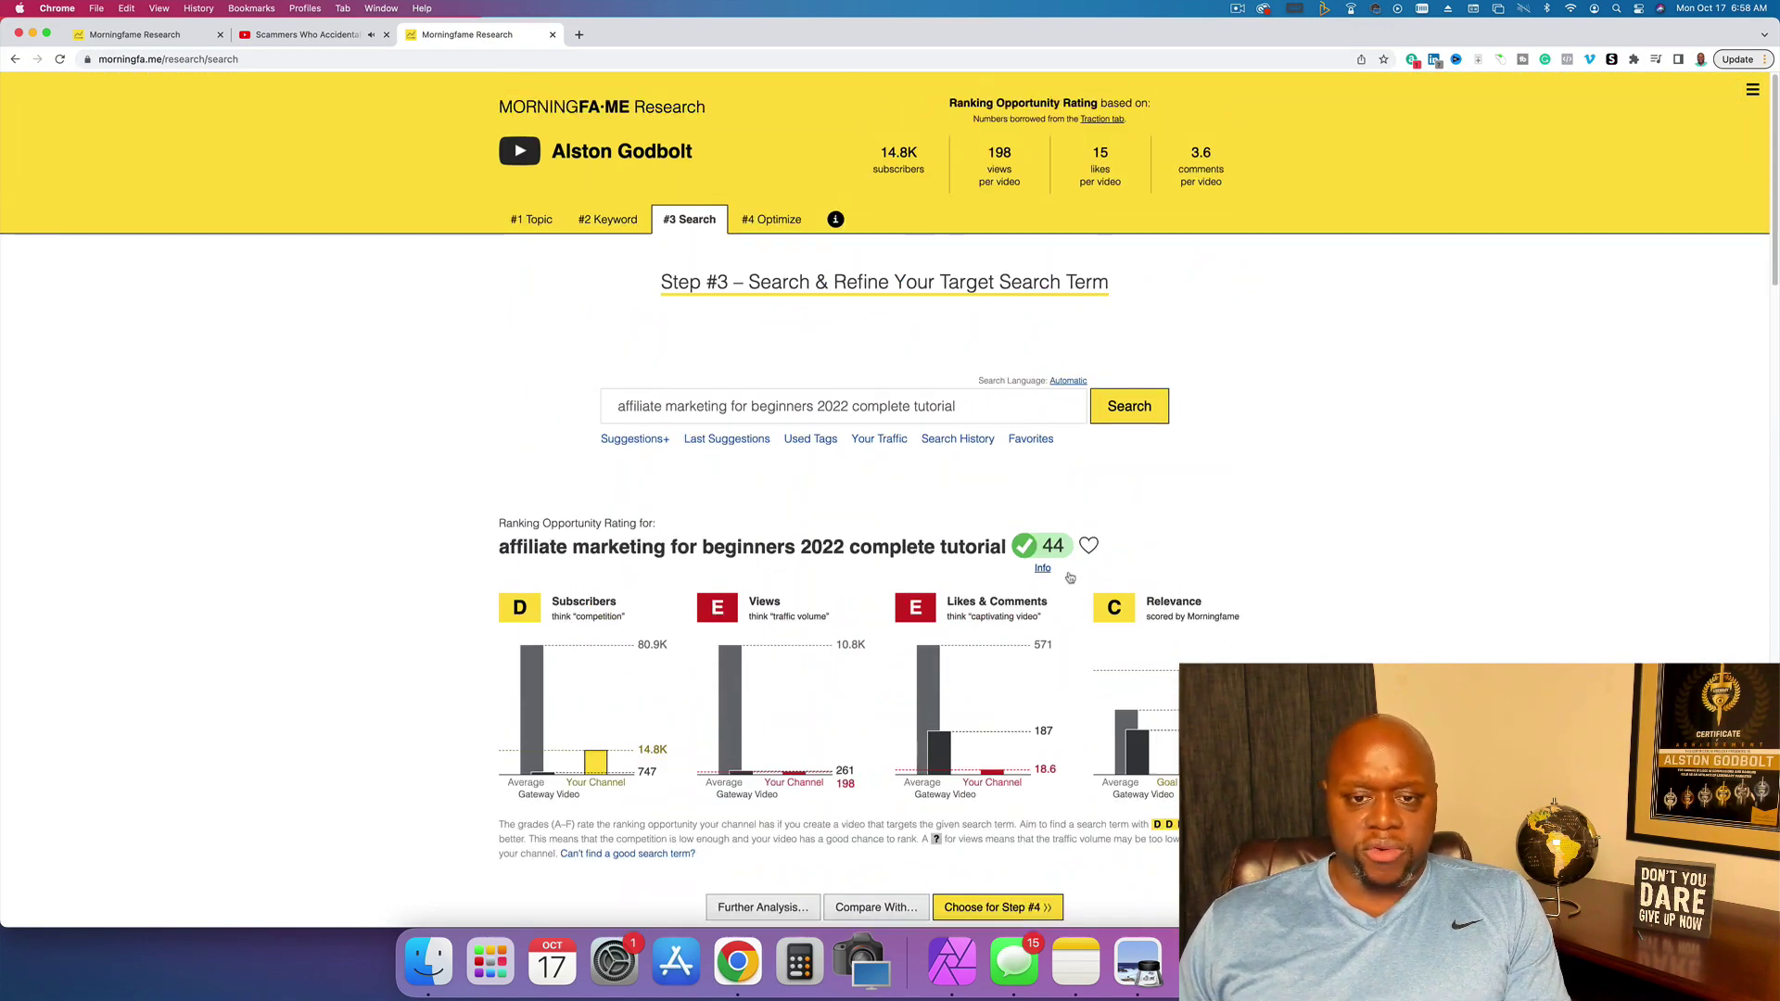
click(619, 441)
click(1597, 572)
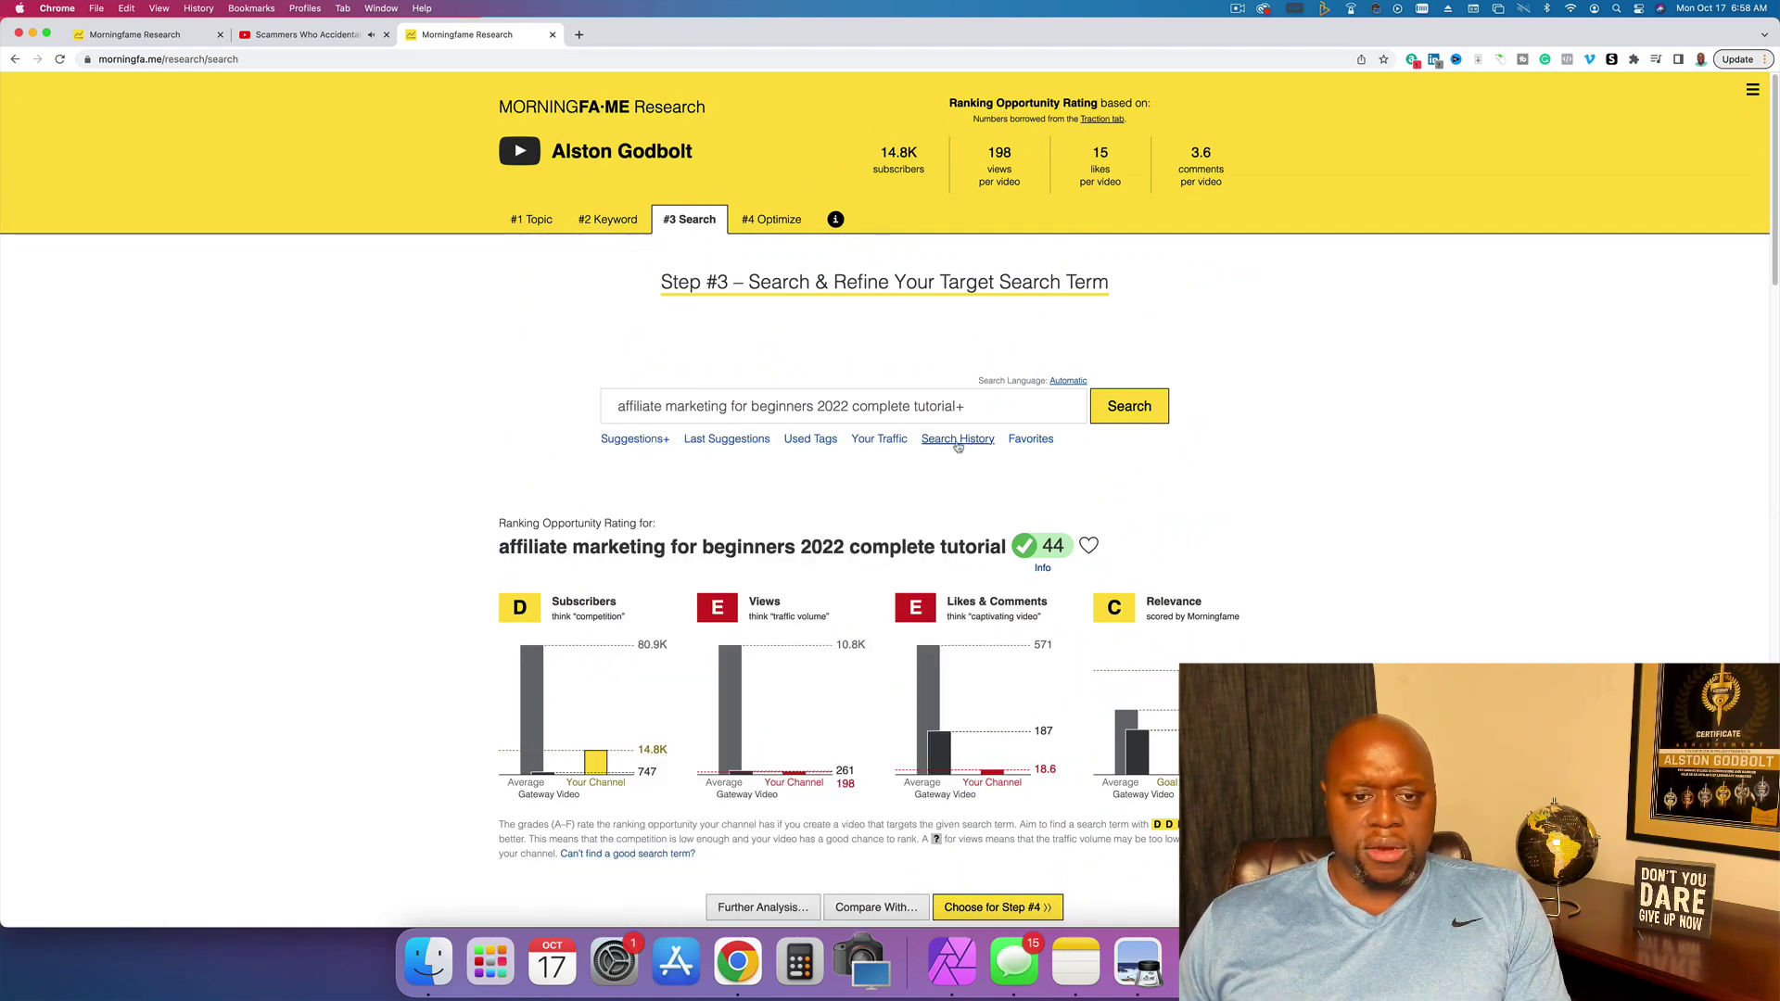
click(714, 442)
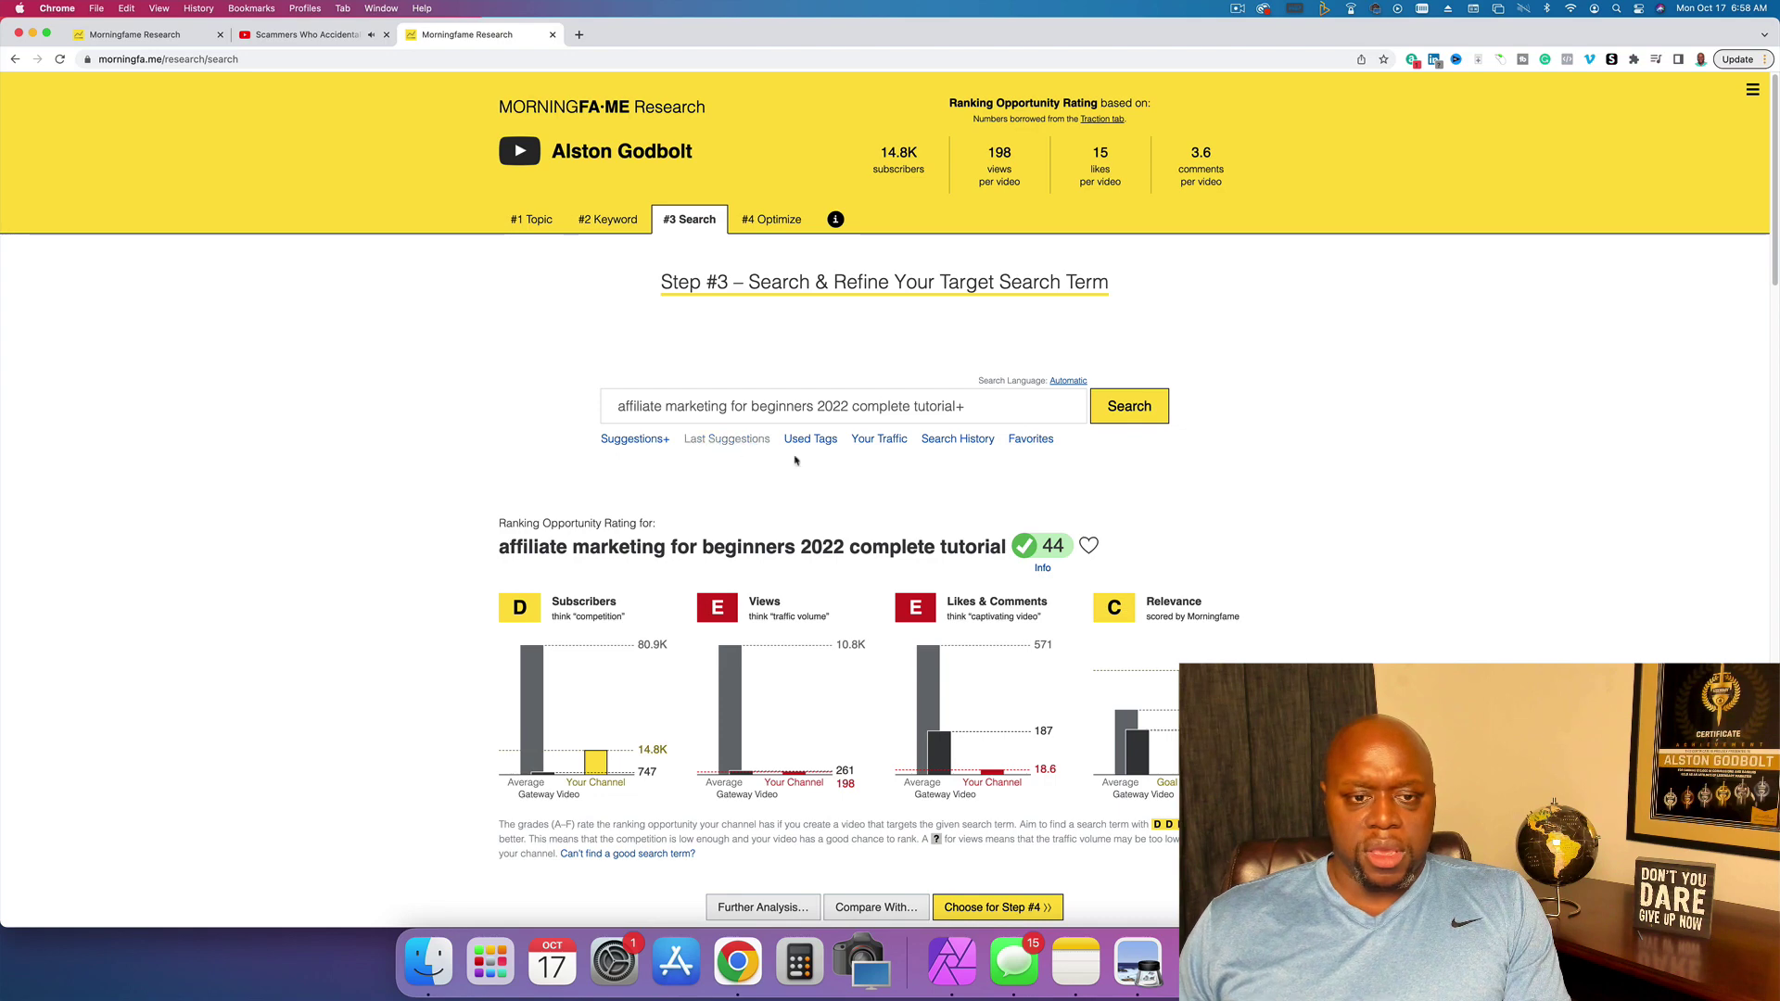
click(1109, 475)
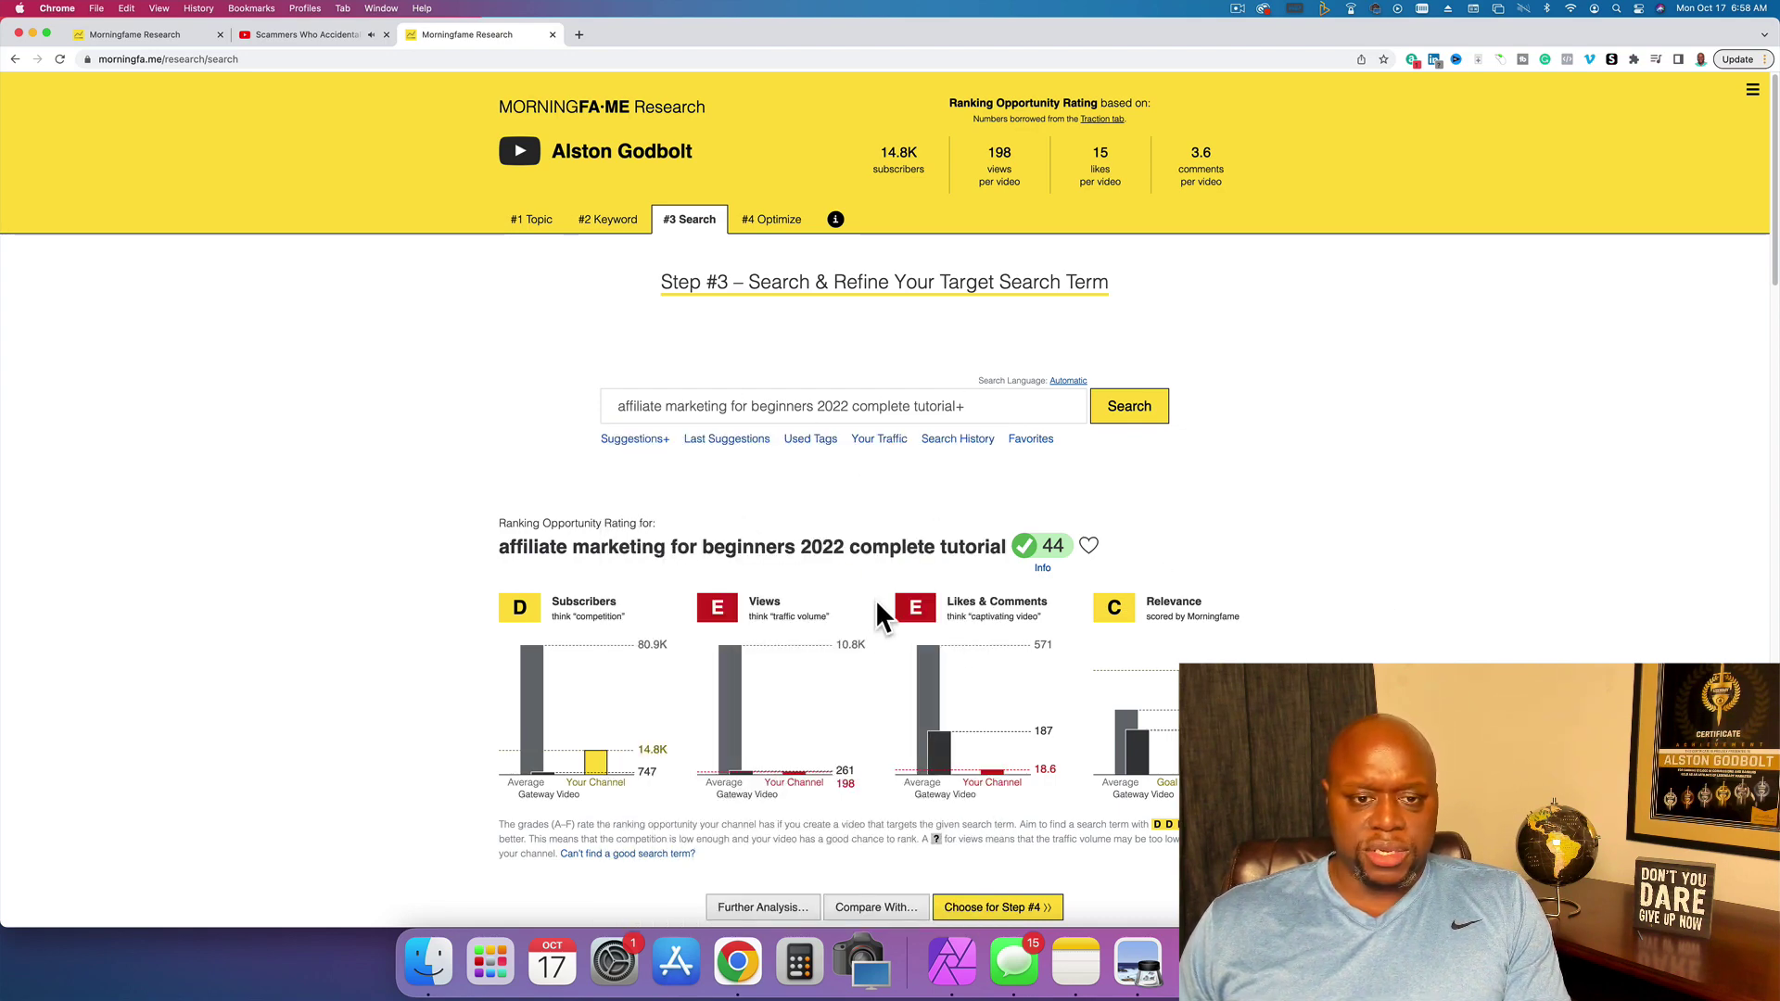
click(707, 444)
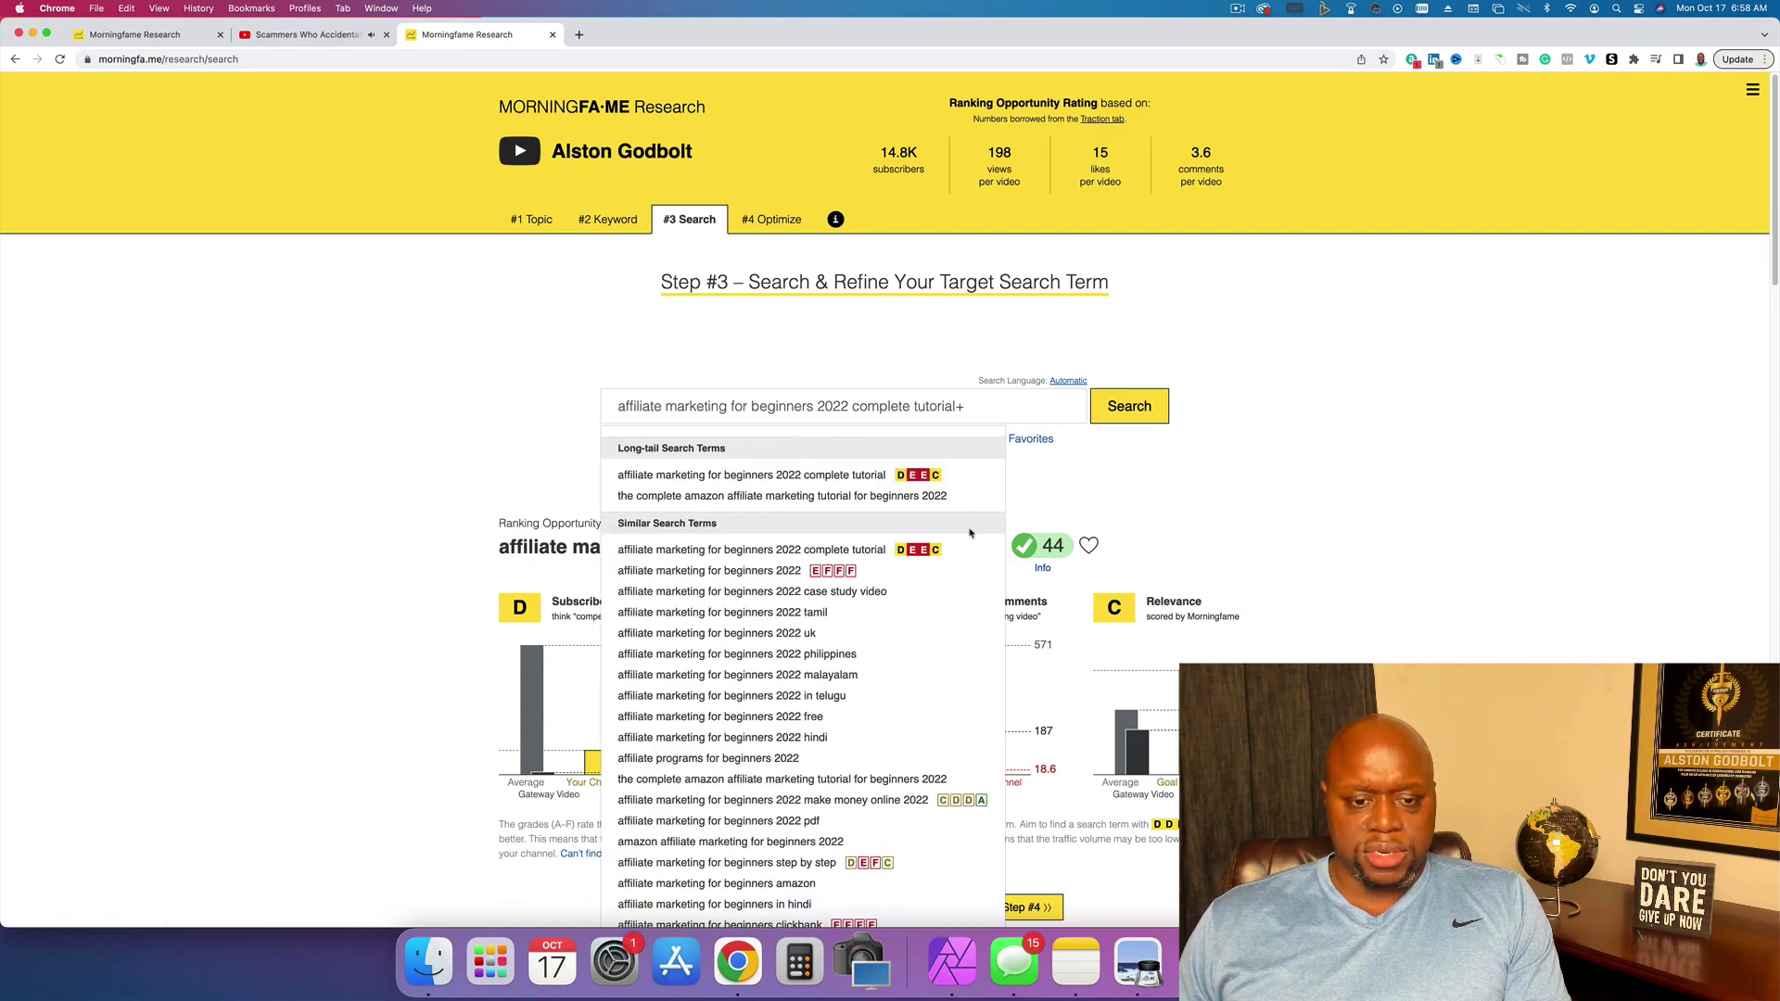
click(1166, 550)
click(810, 439)
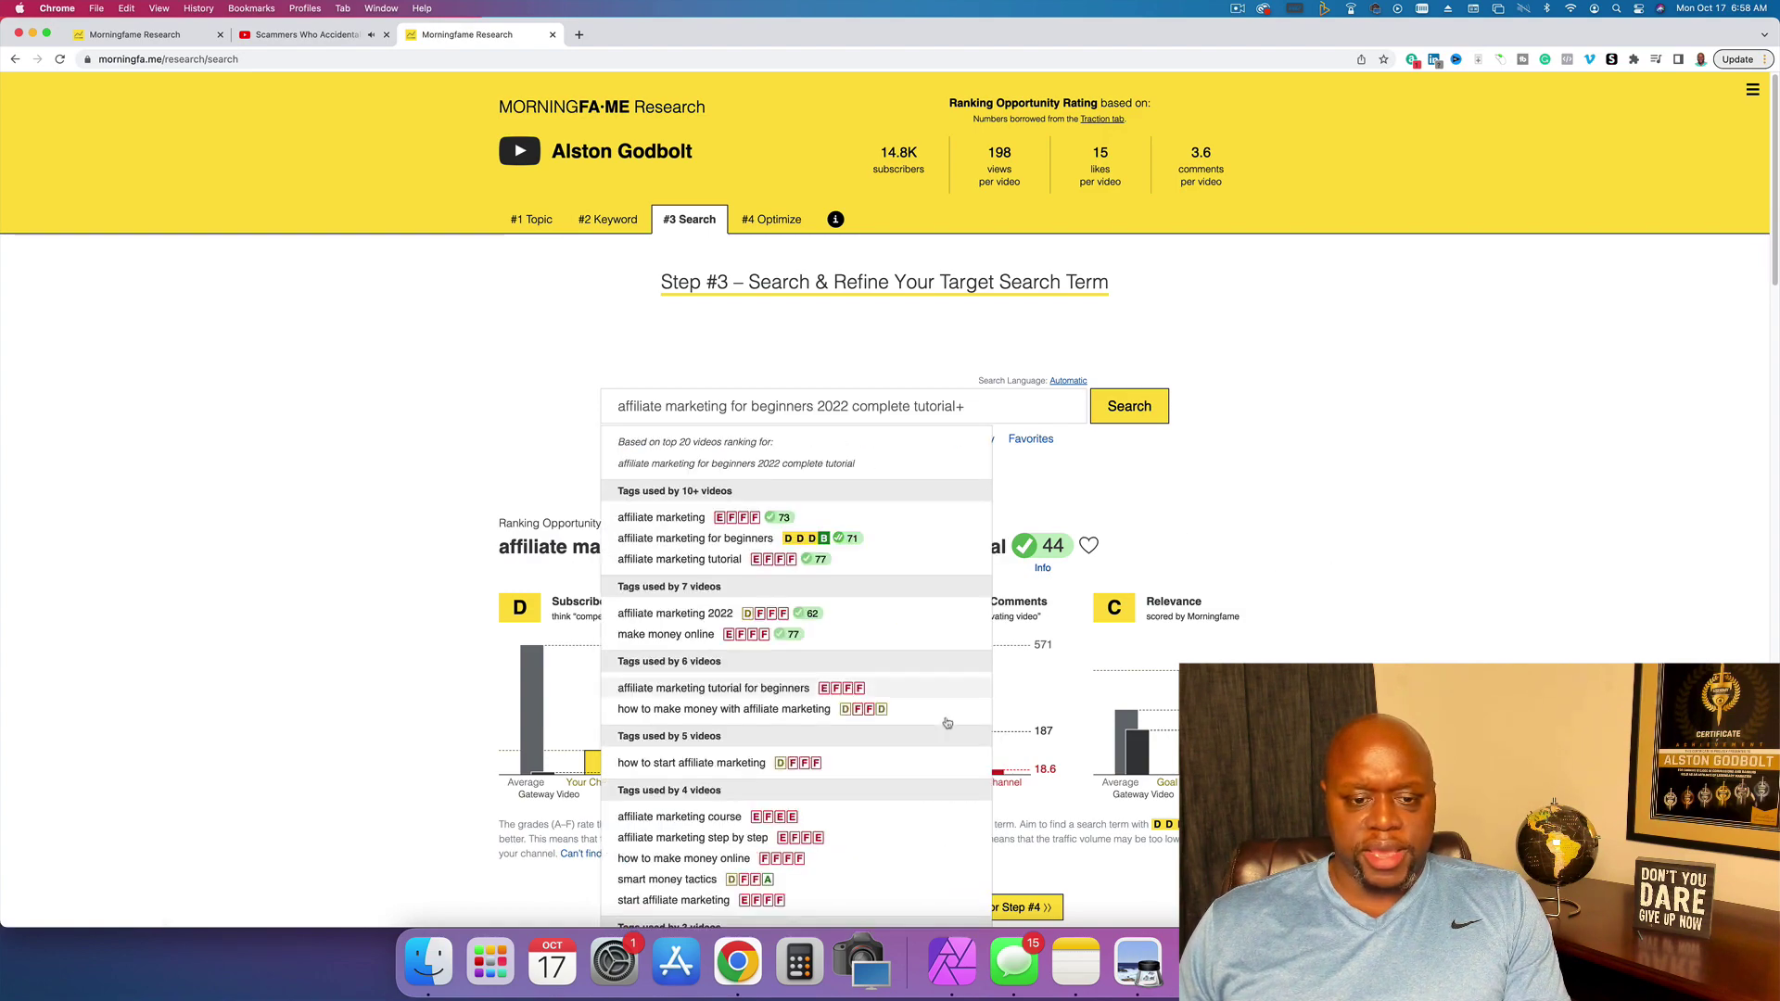
scroll(833, 733, down, 3)
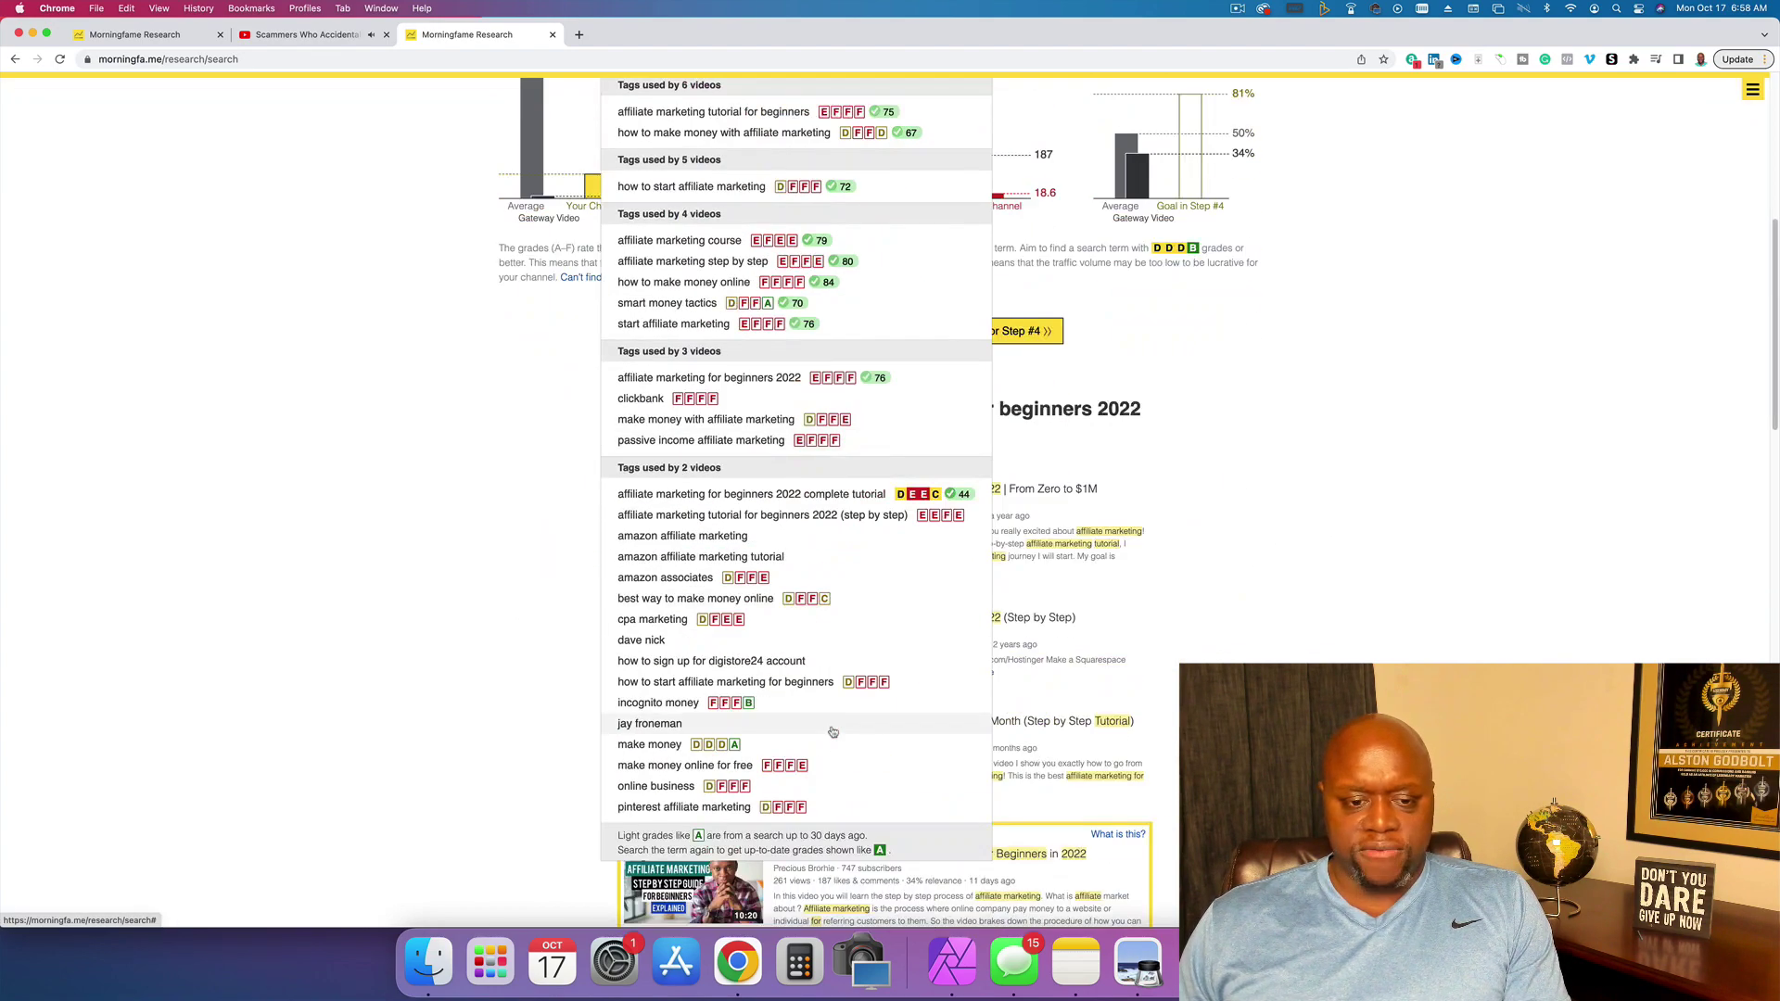
click(1402, 581)
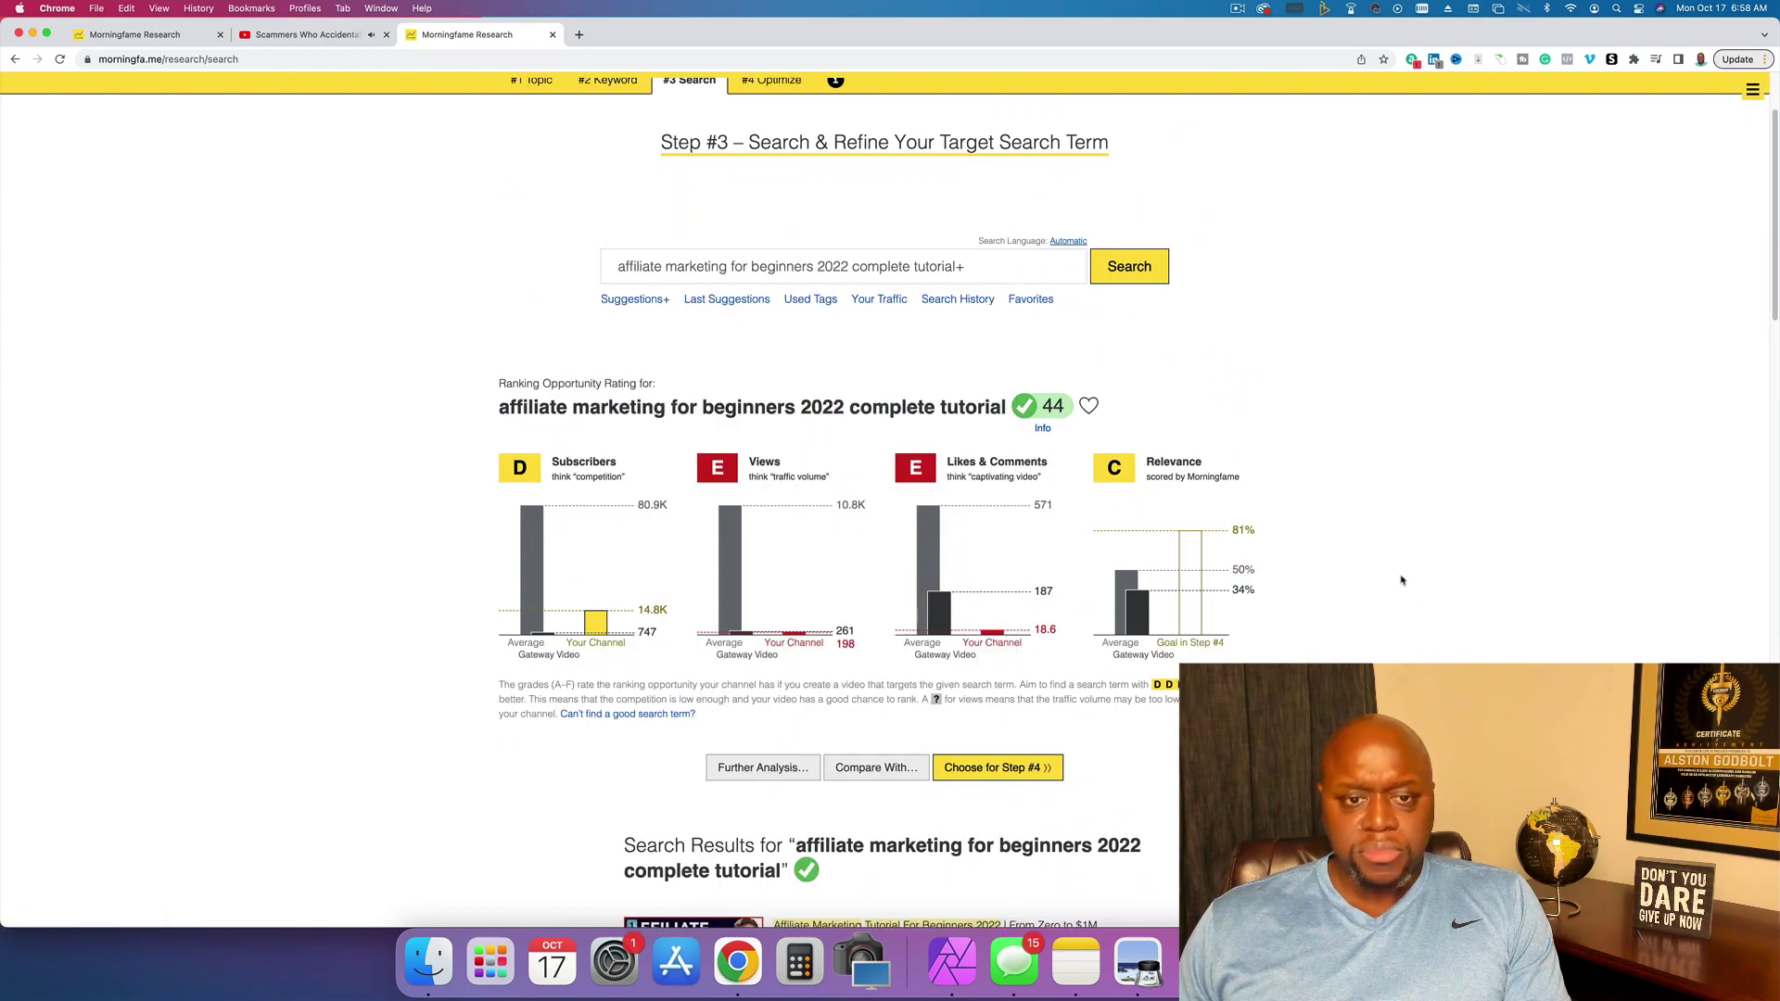
click(869, 301)
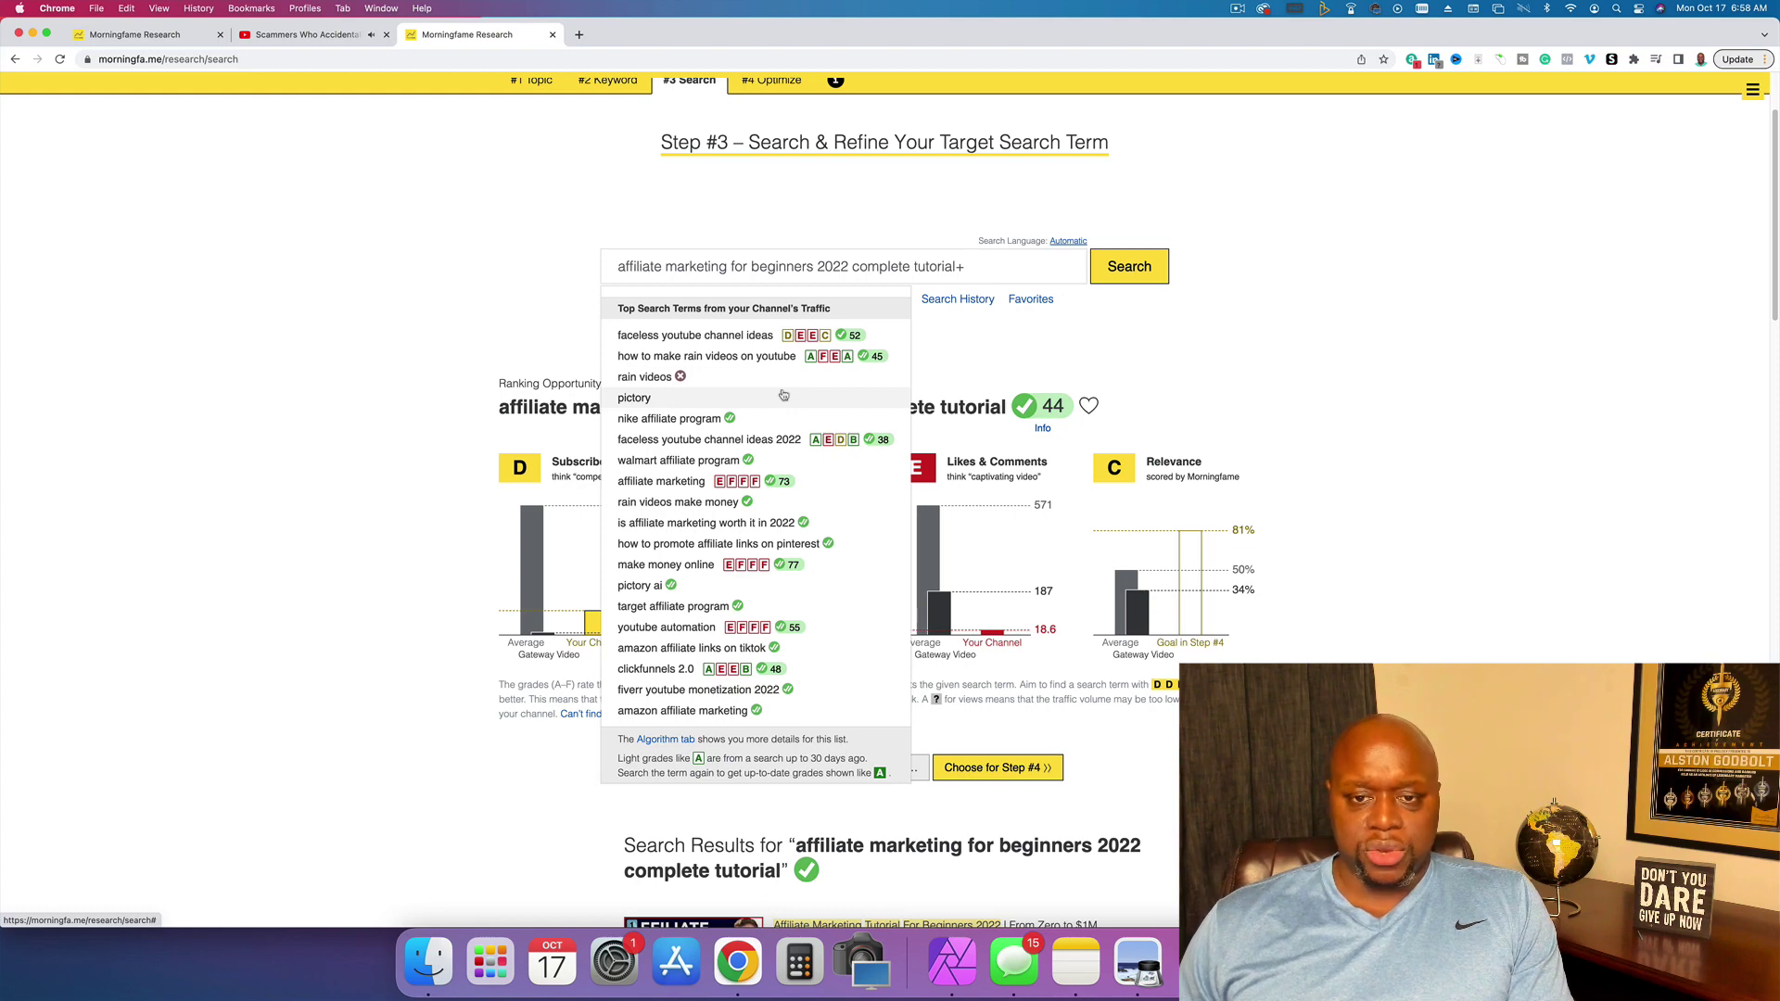
click(951, 300)
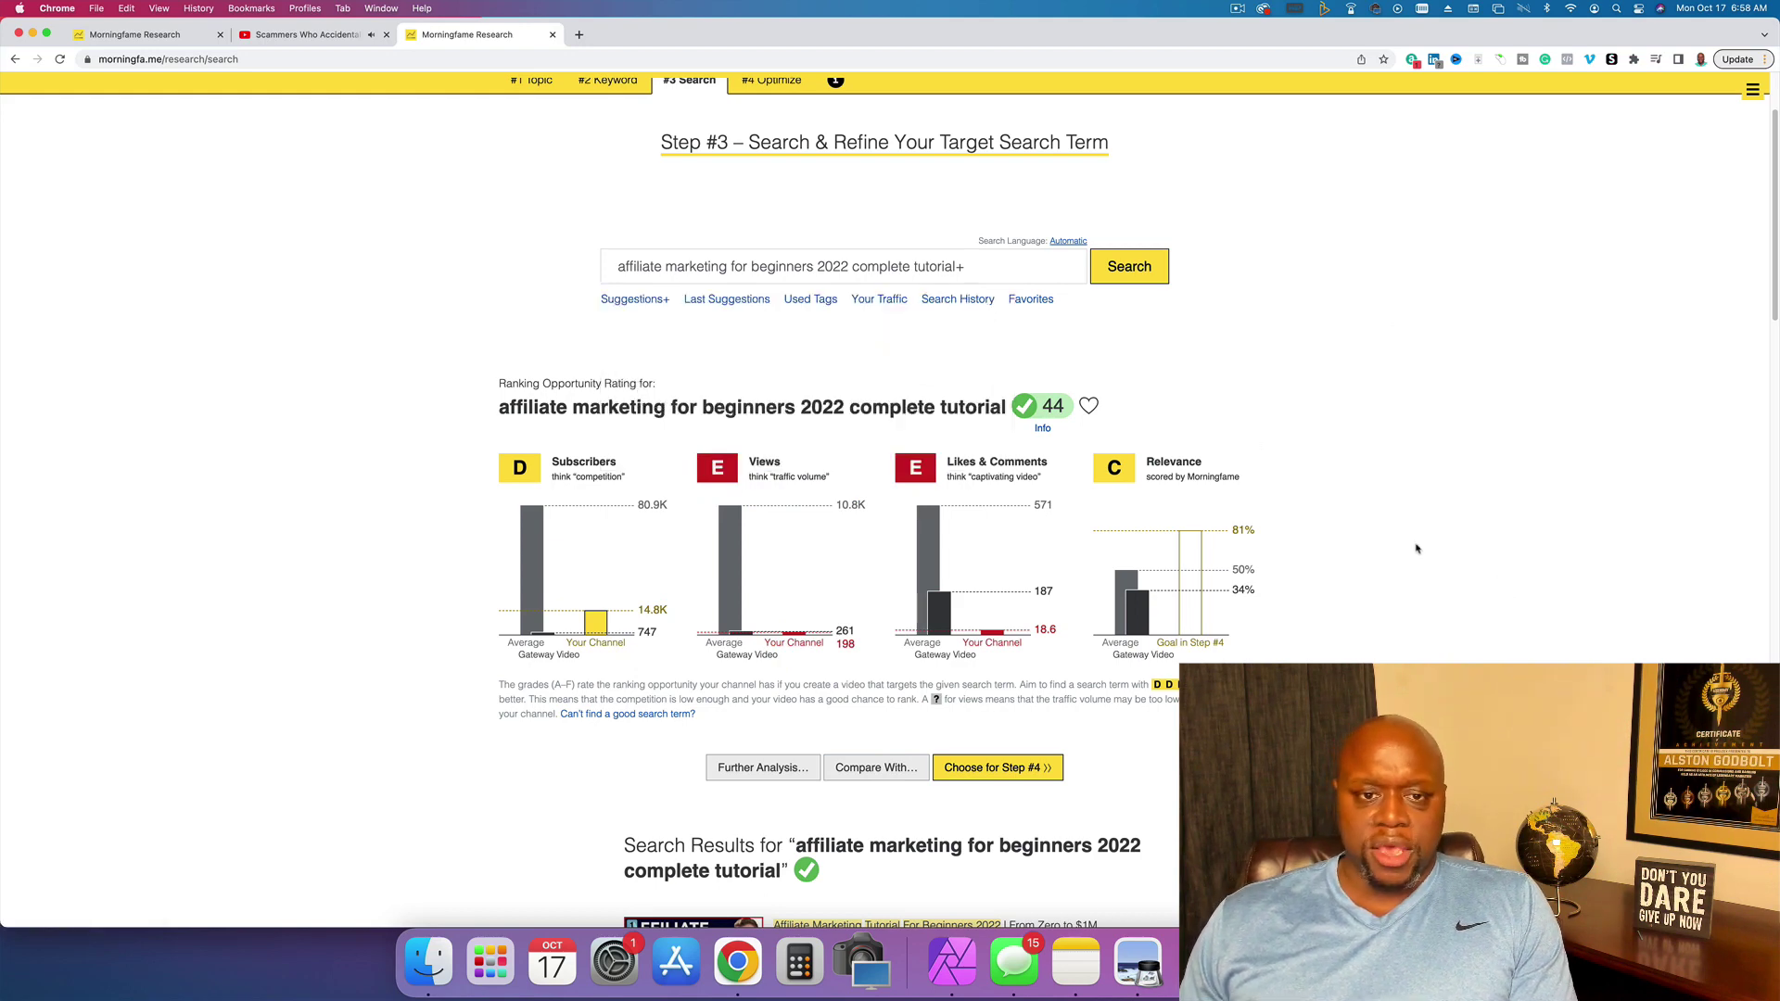
- Browse the alphabet a→b→c and rate the 'challenge nba 2k19' variant (A, D, D, A), then relist suggestions
click(968, 268)
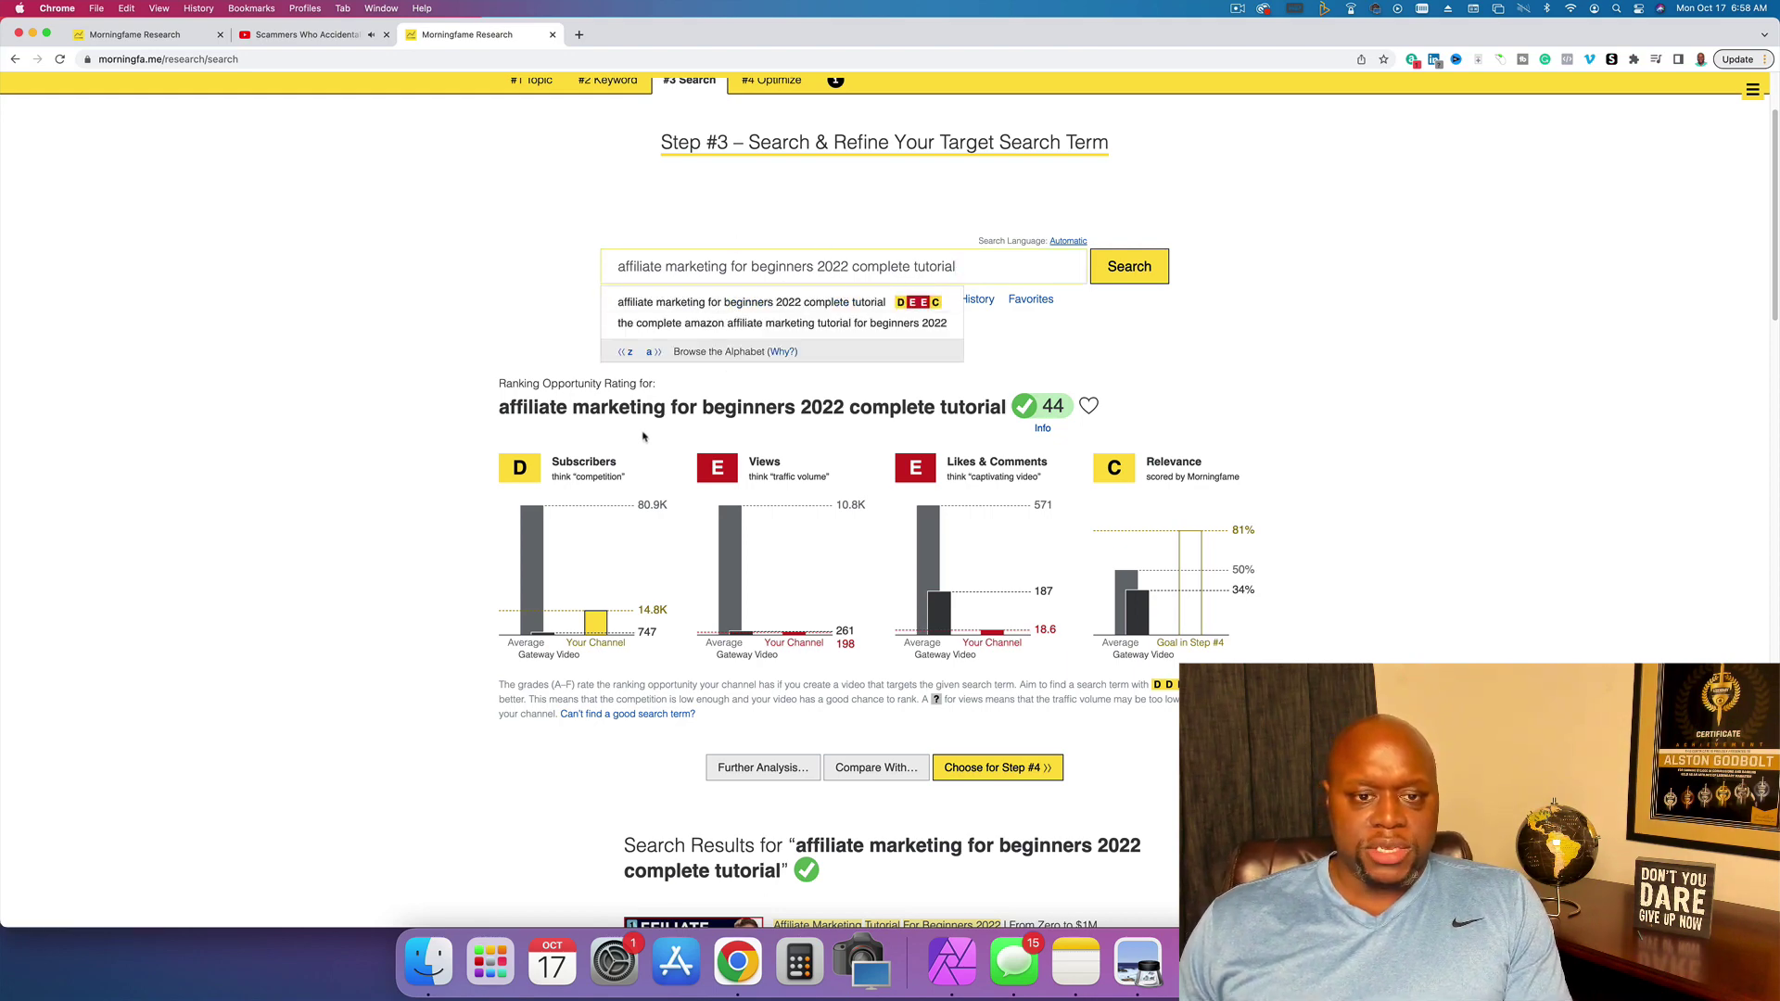
text(a)
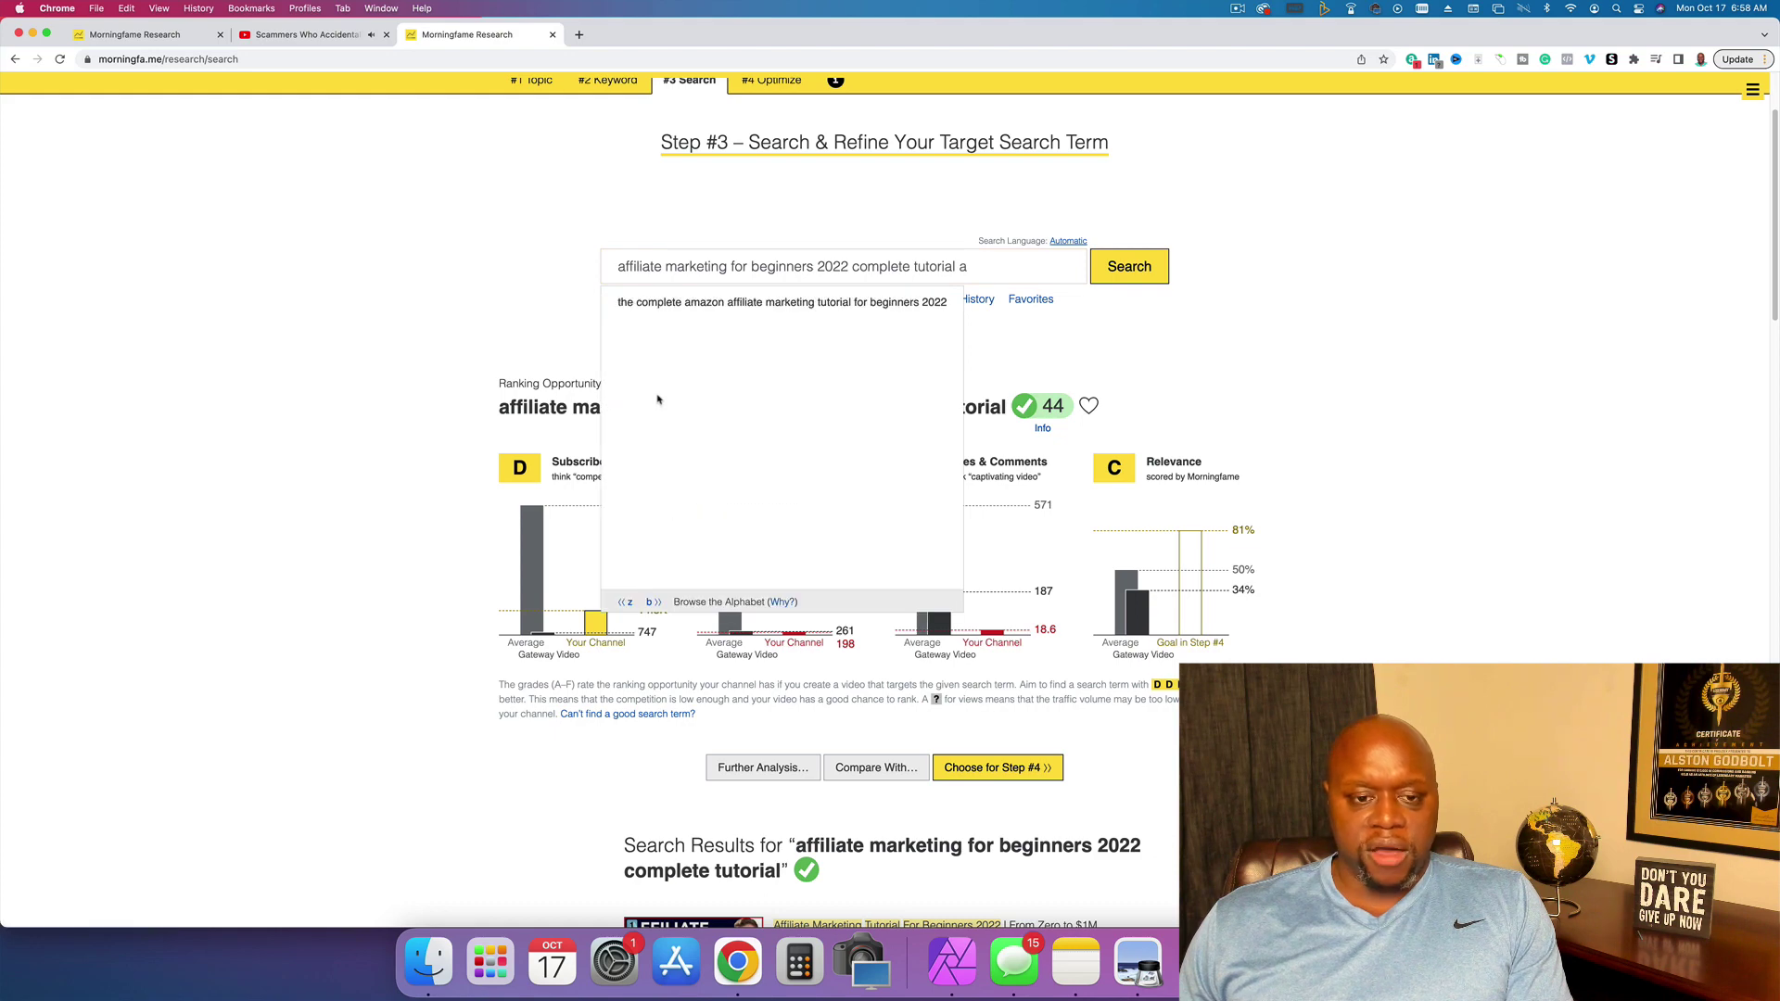
click(653, 603)
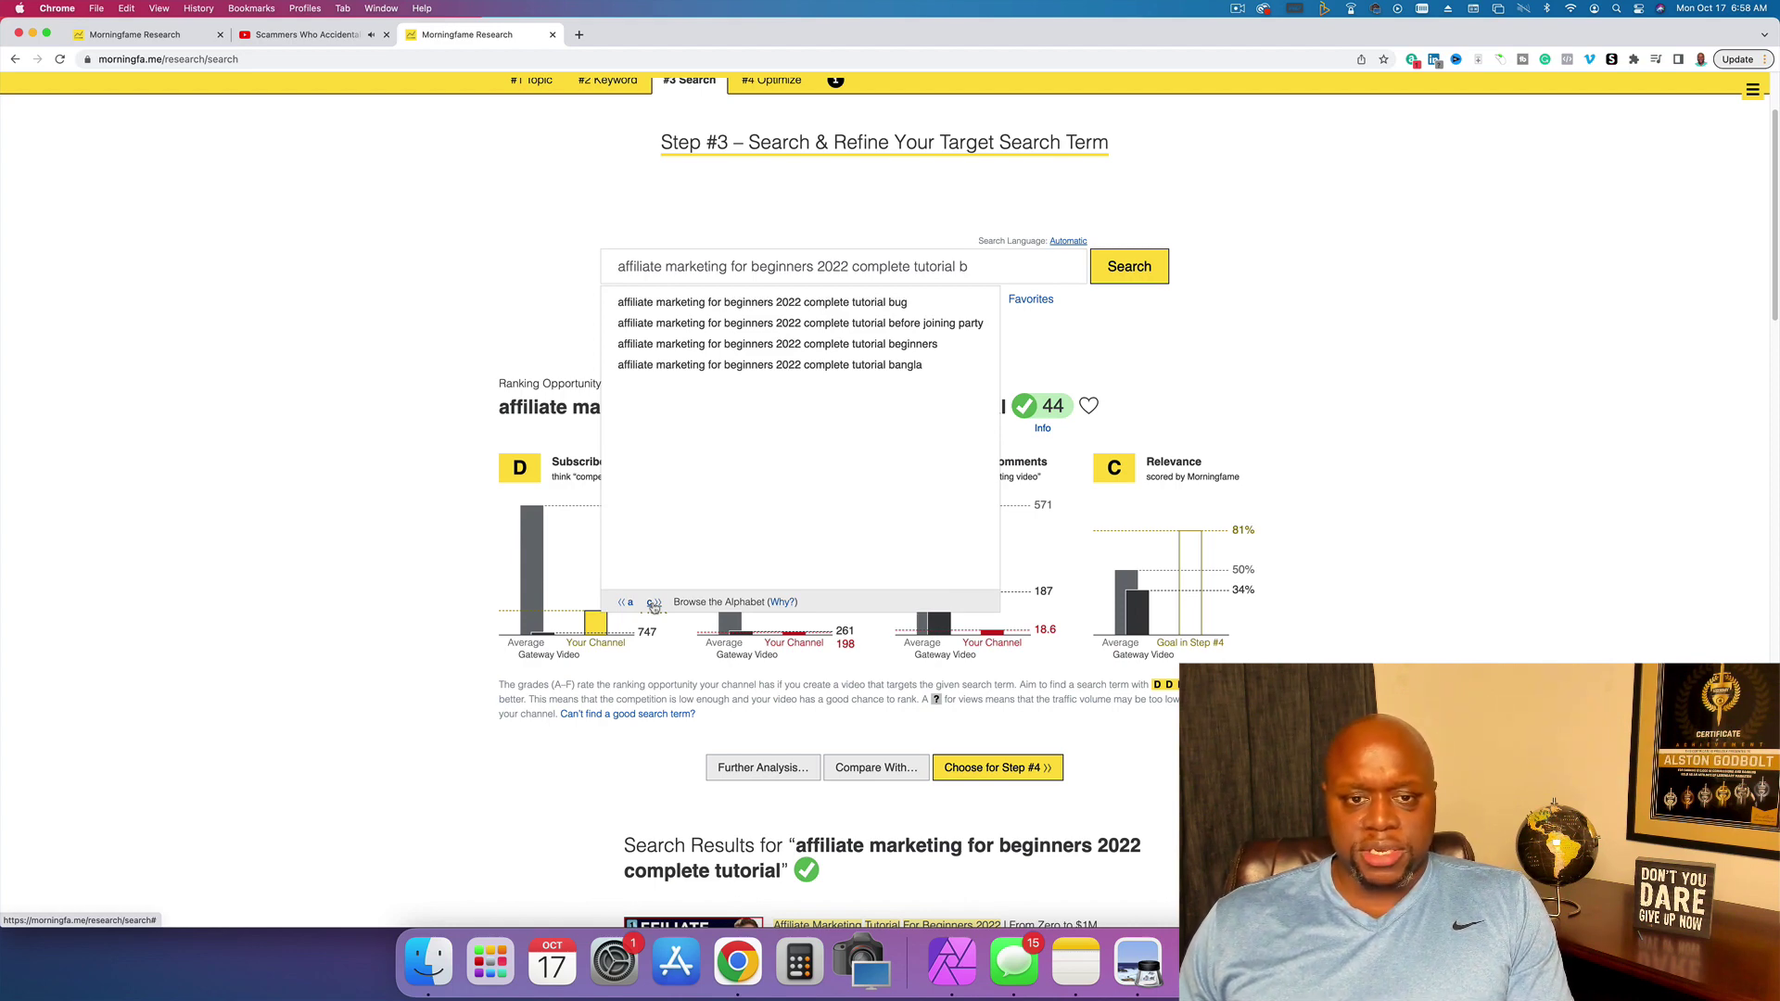
click(653, 603)
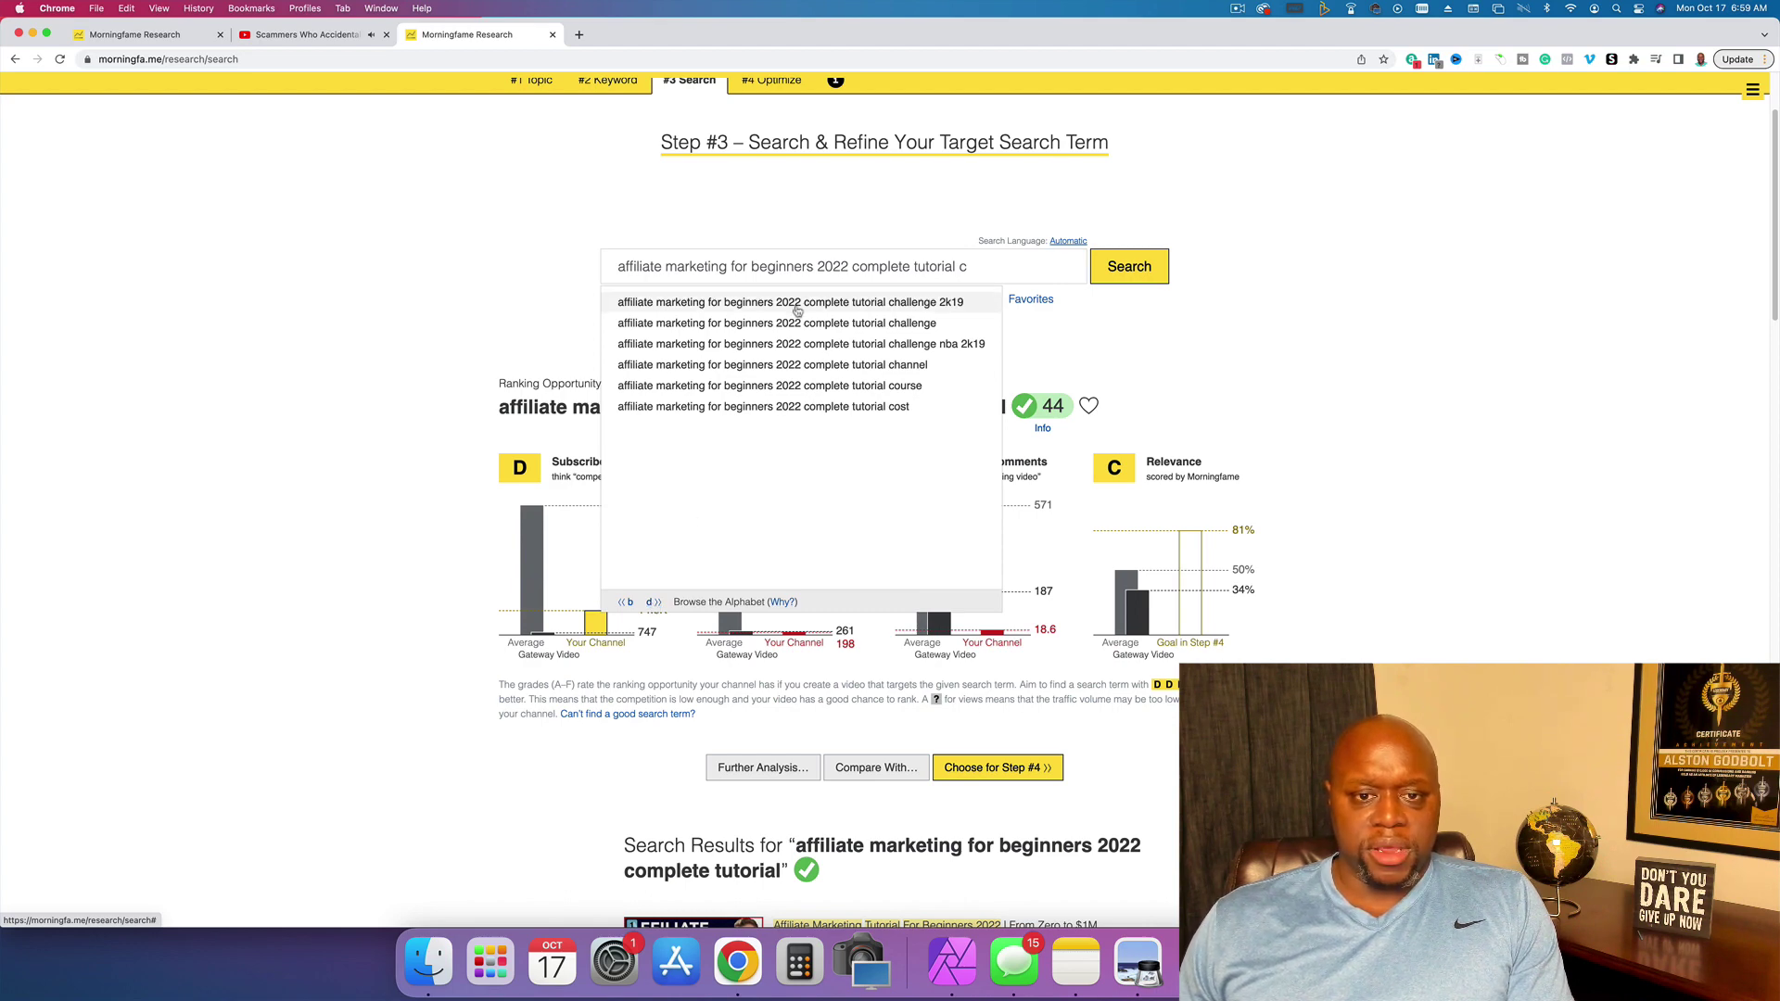
click(784, 346)
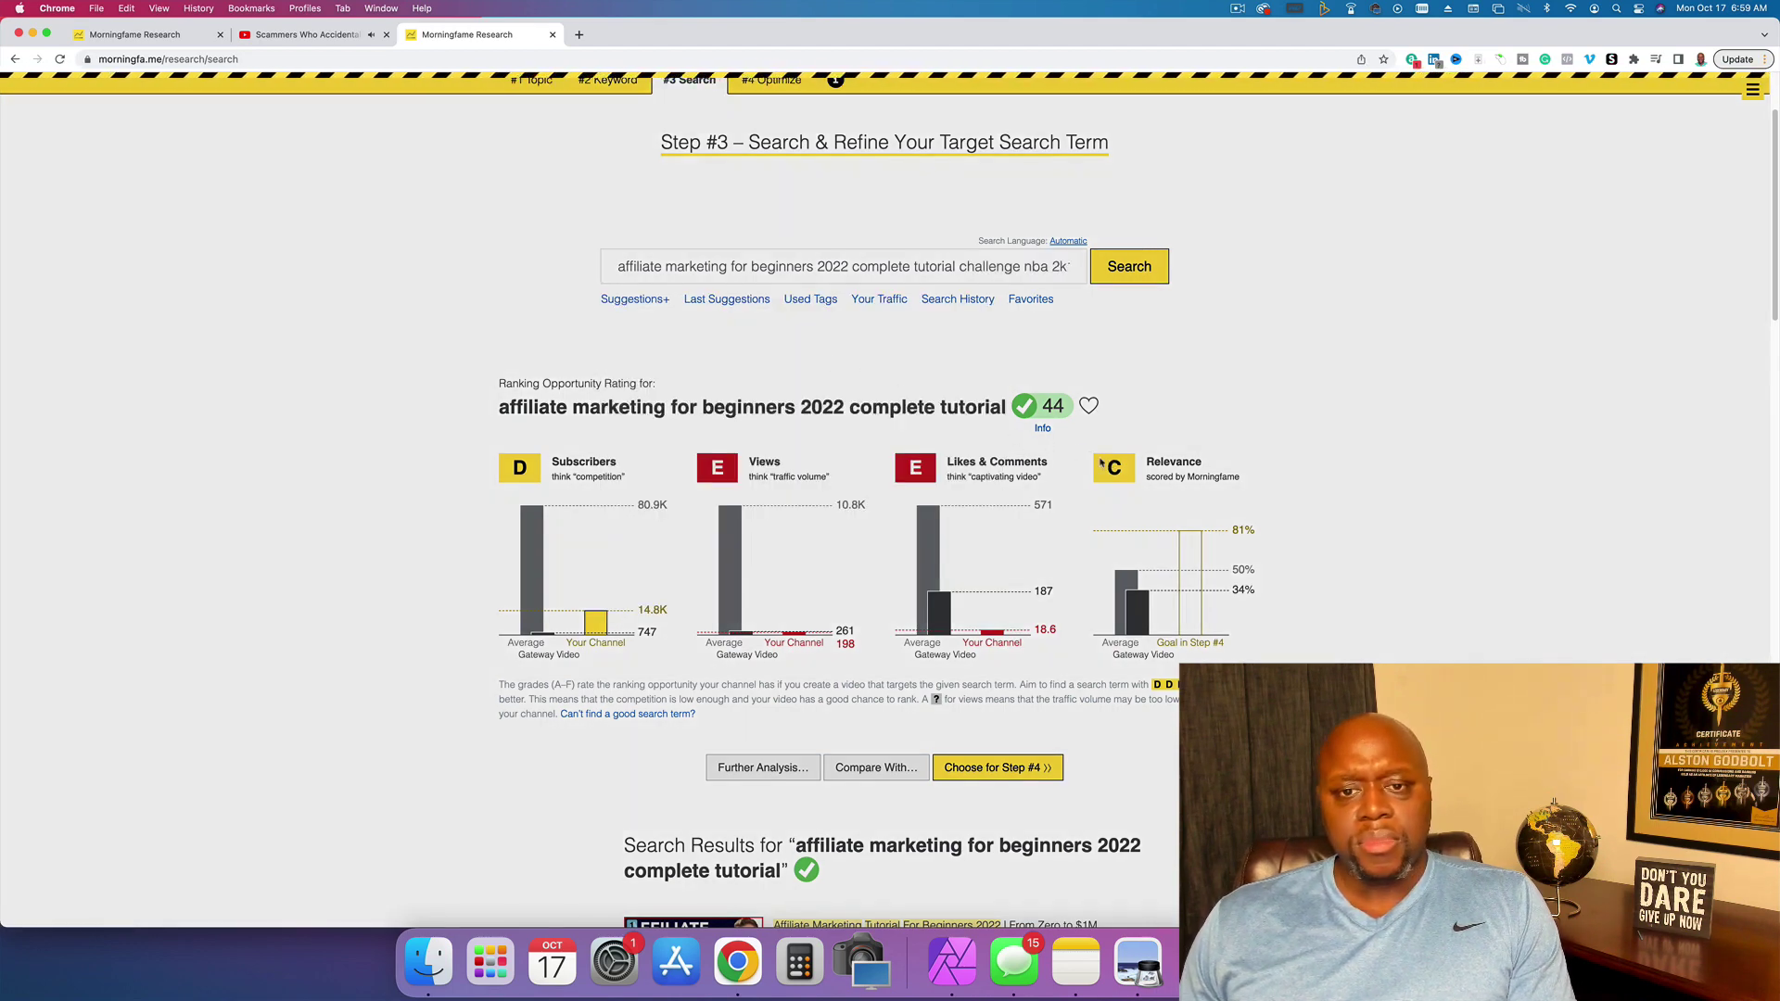
scroll(713, 381, down, 6)
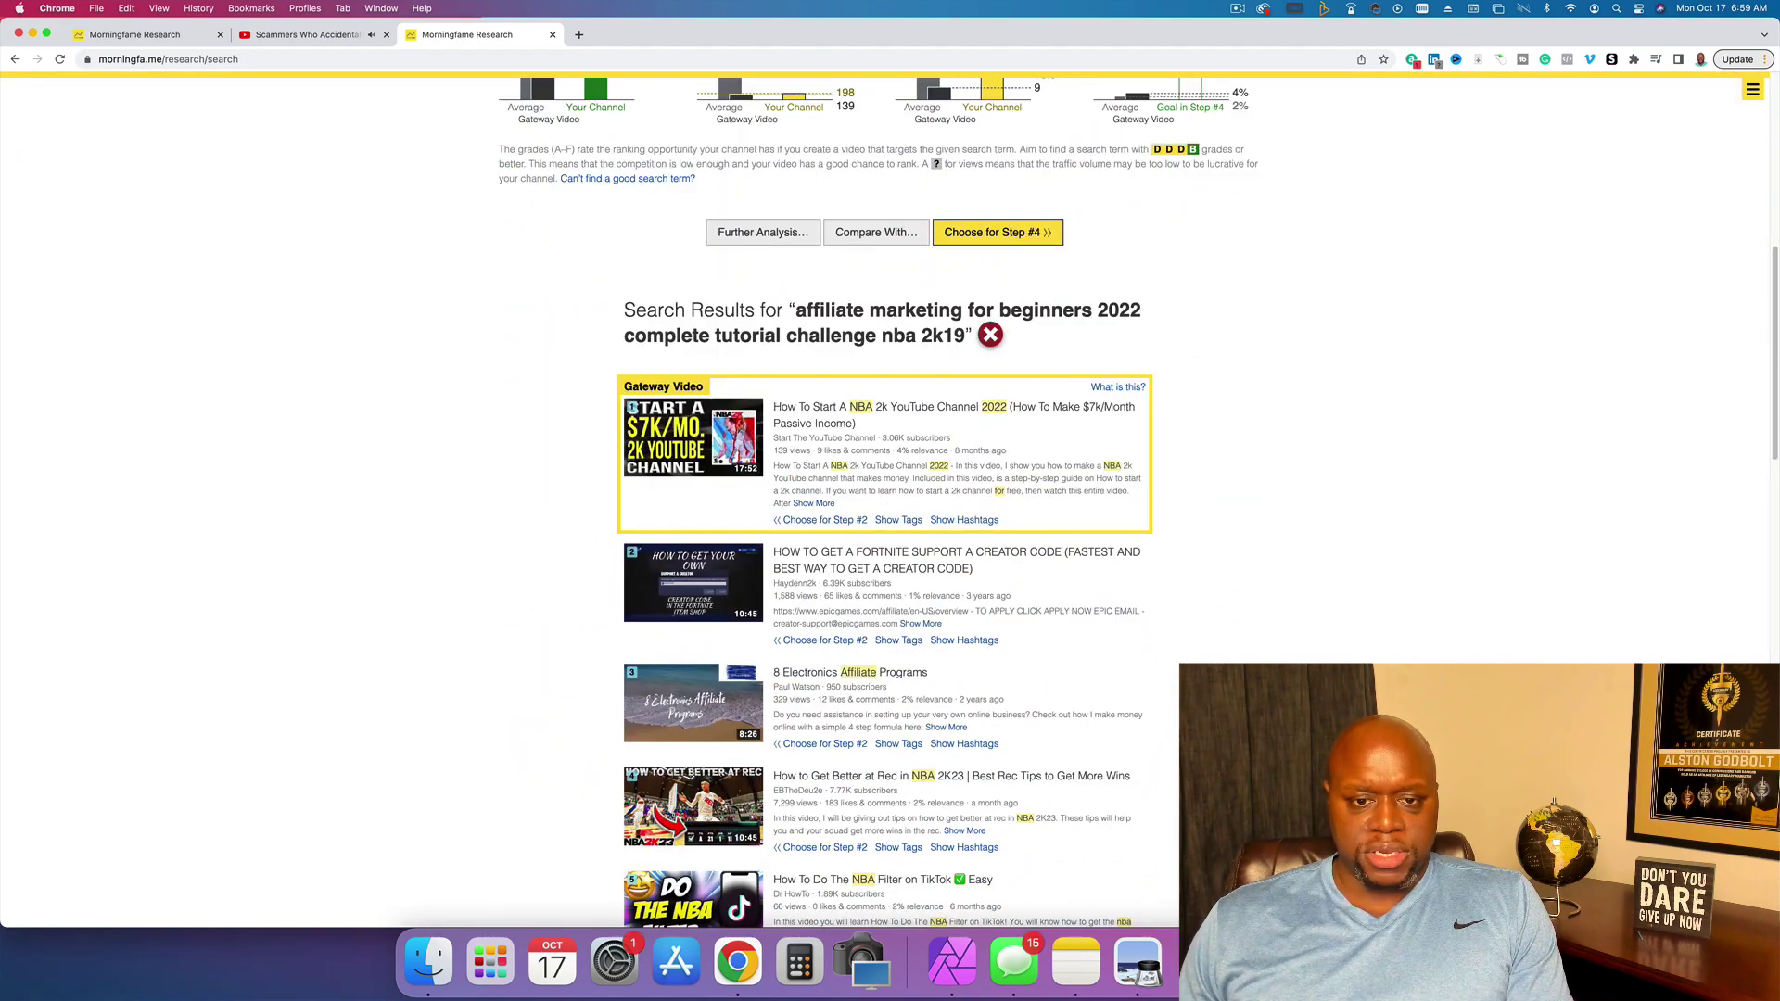
scroll(1006, 524, up, 6)
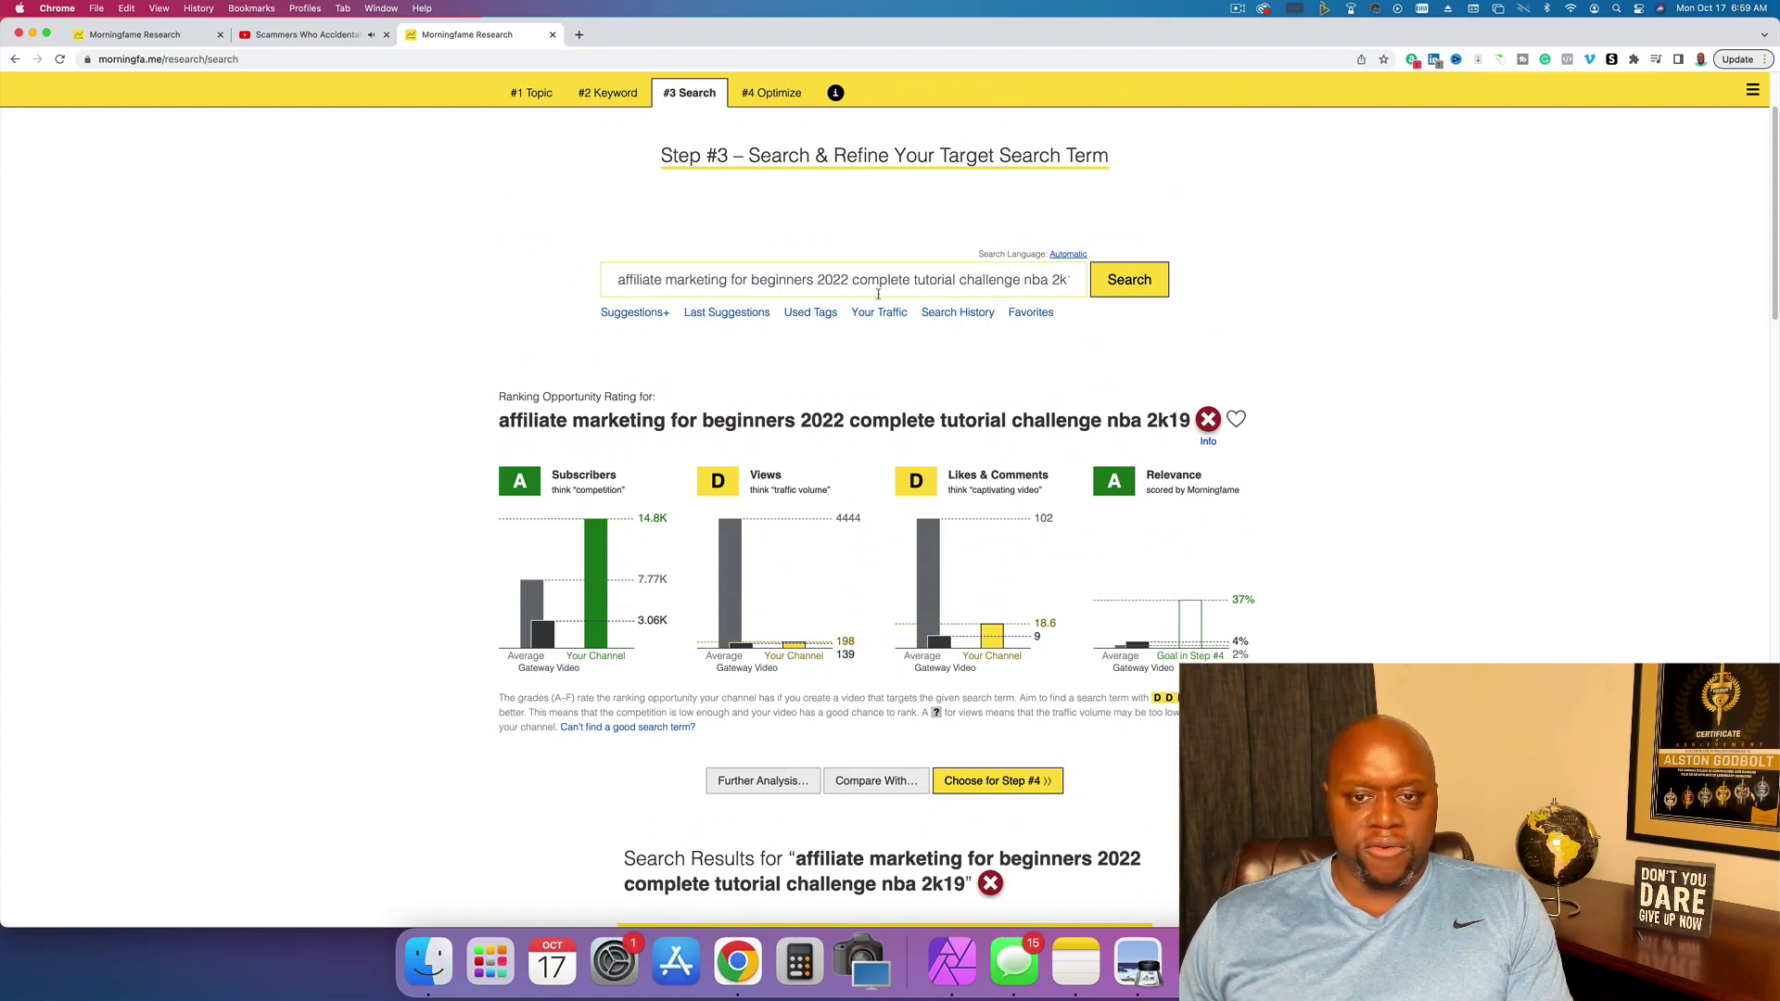
drag(983, 280, 1068, 325)
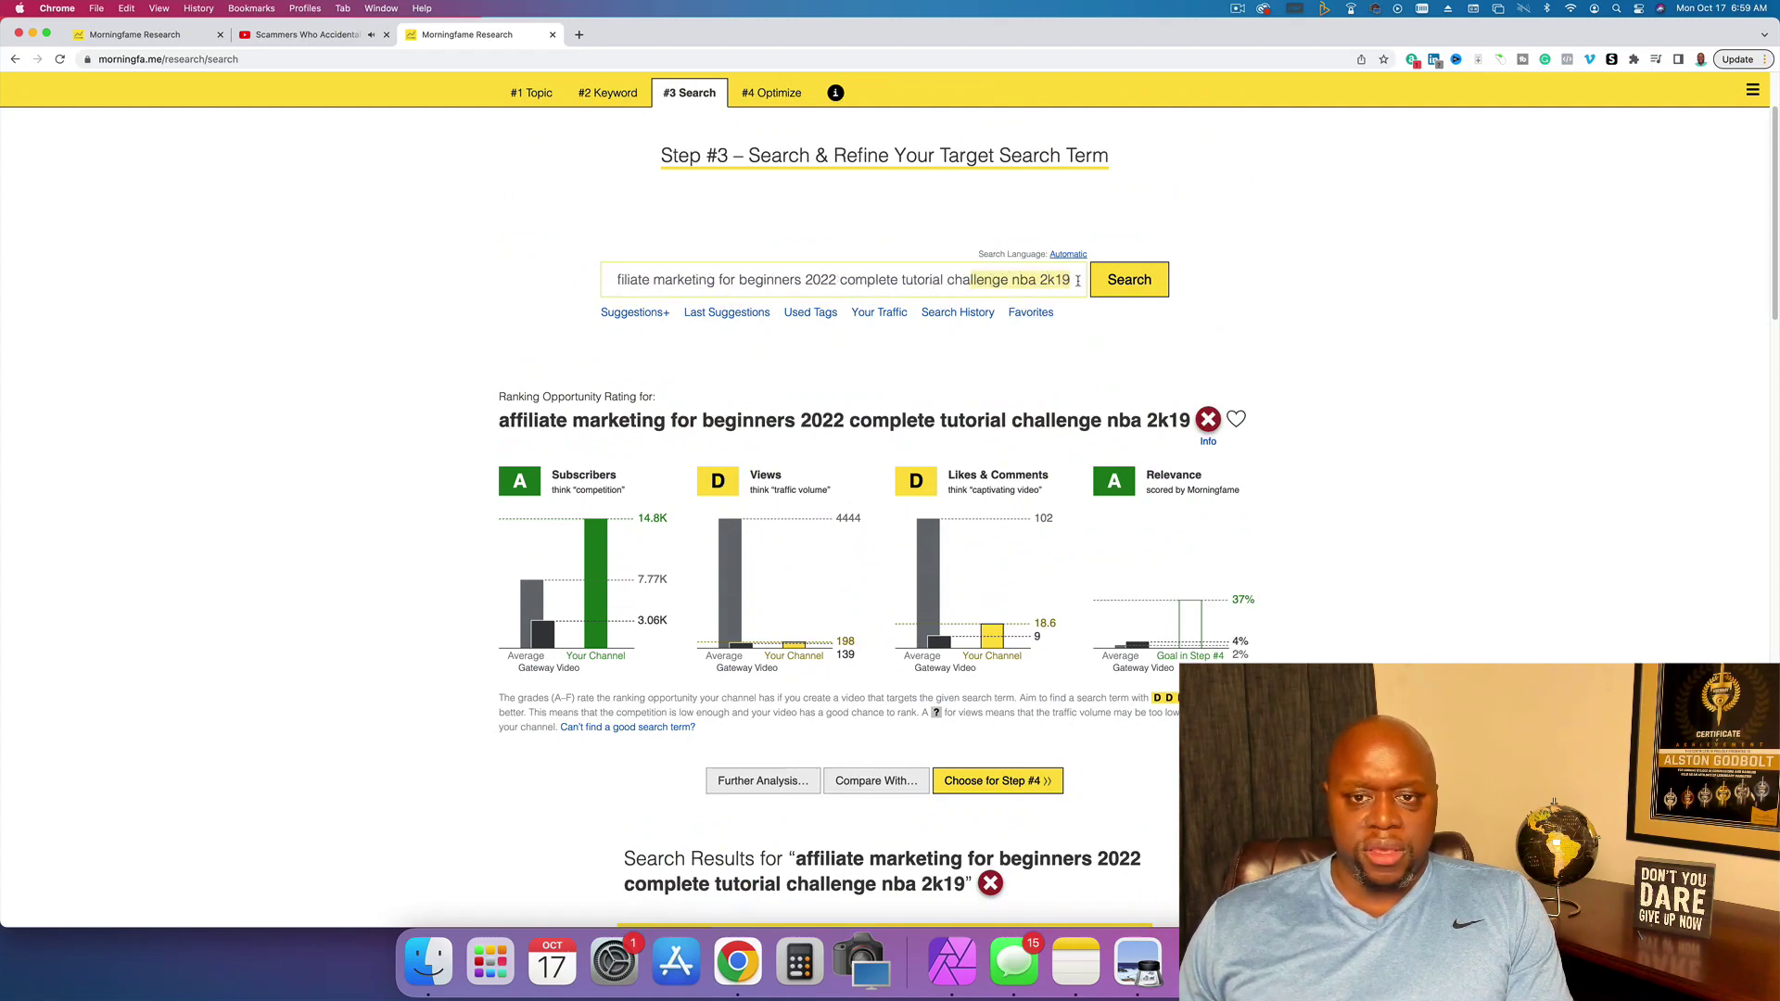
click(634, 312)
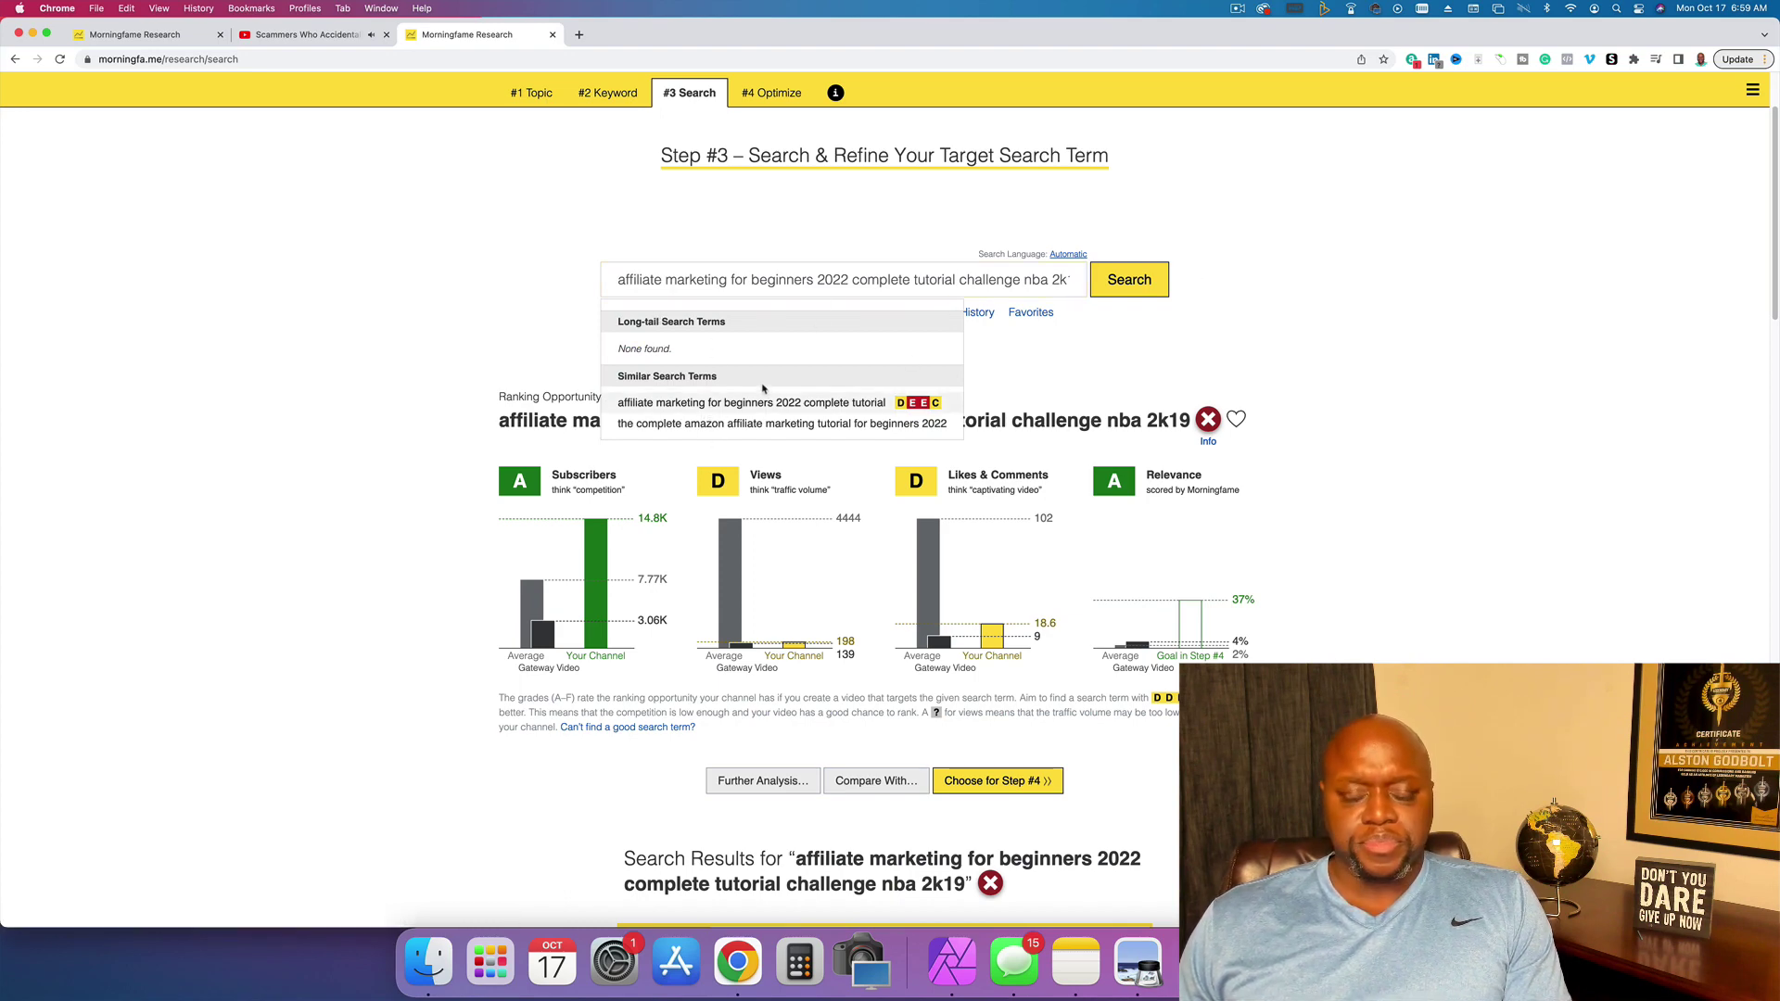
- Return to the complete tutorial term and browse the alphabet letters from a and z back to w
click(783, 404)
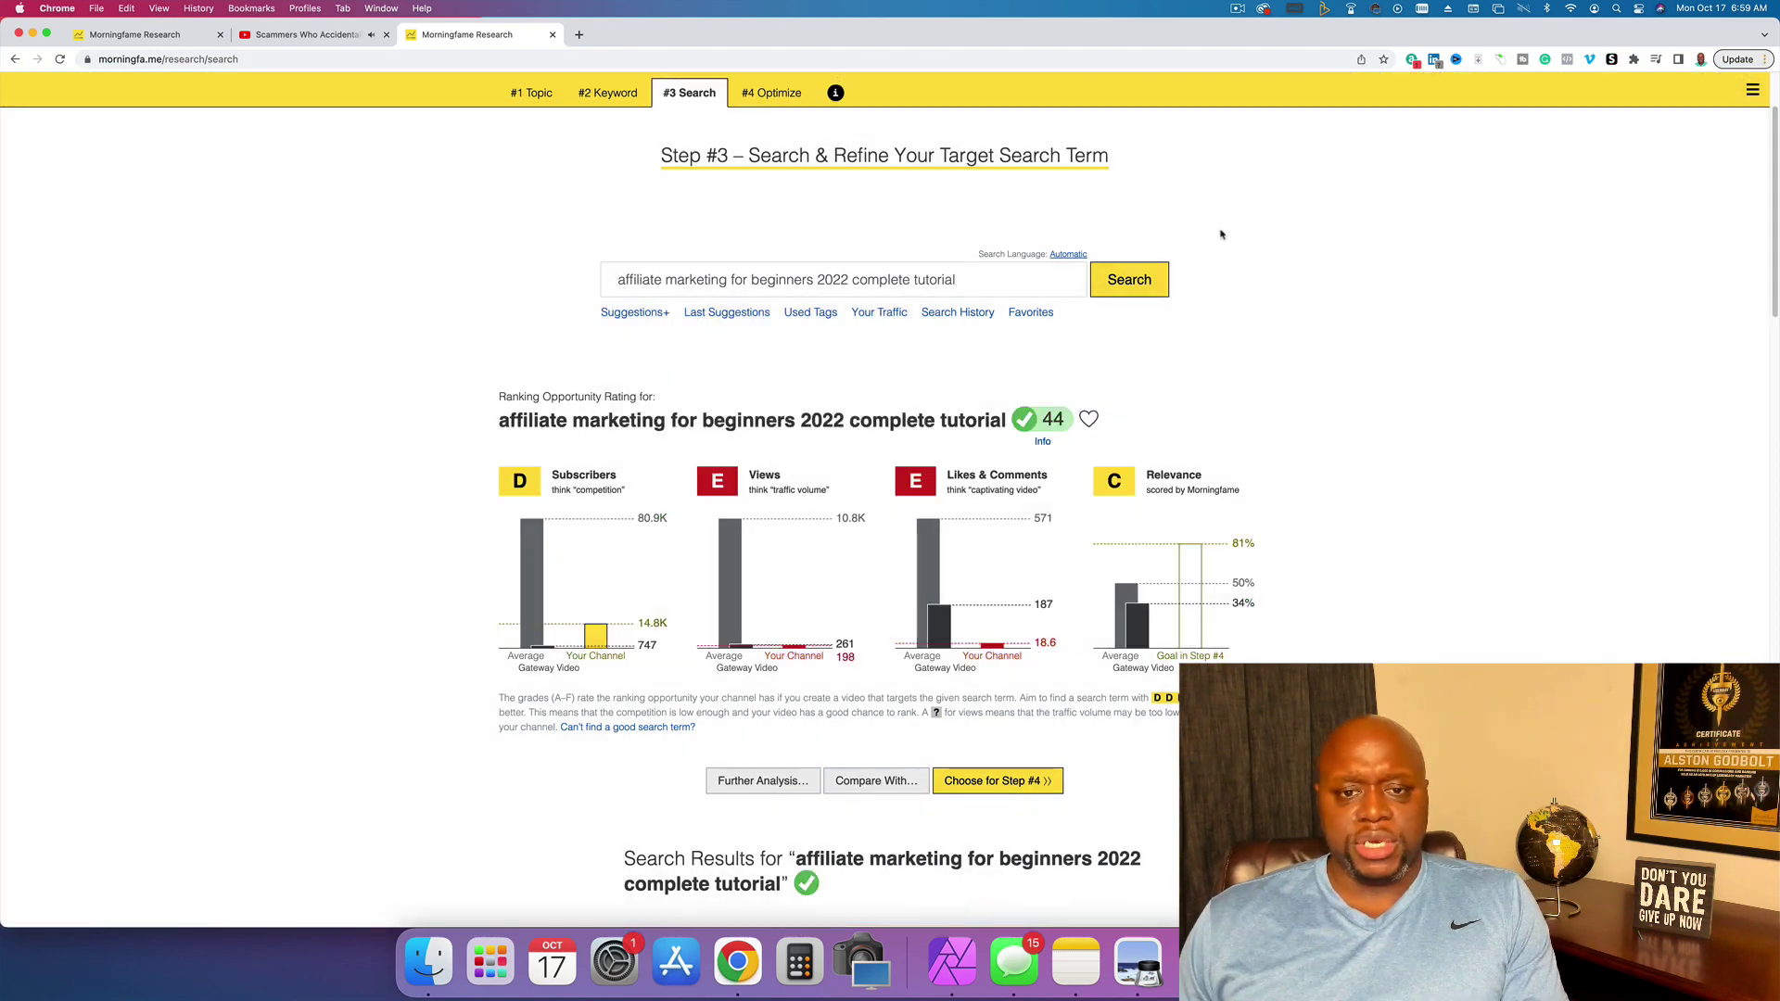
click(1009, 282)
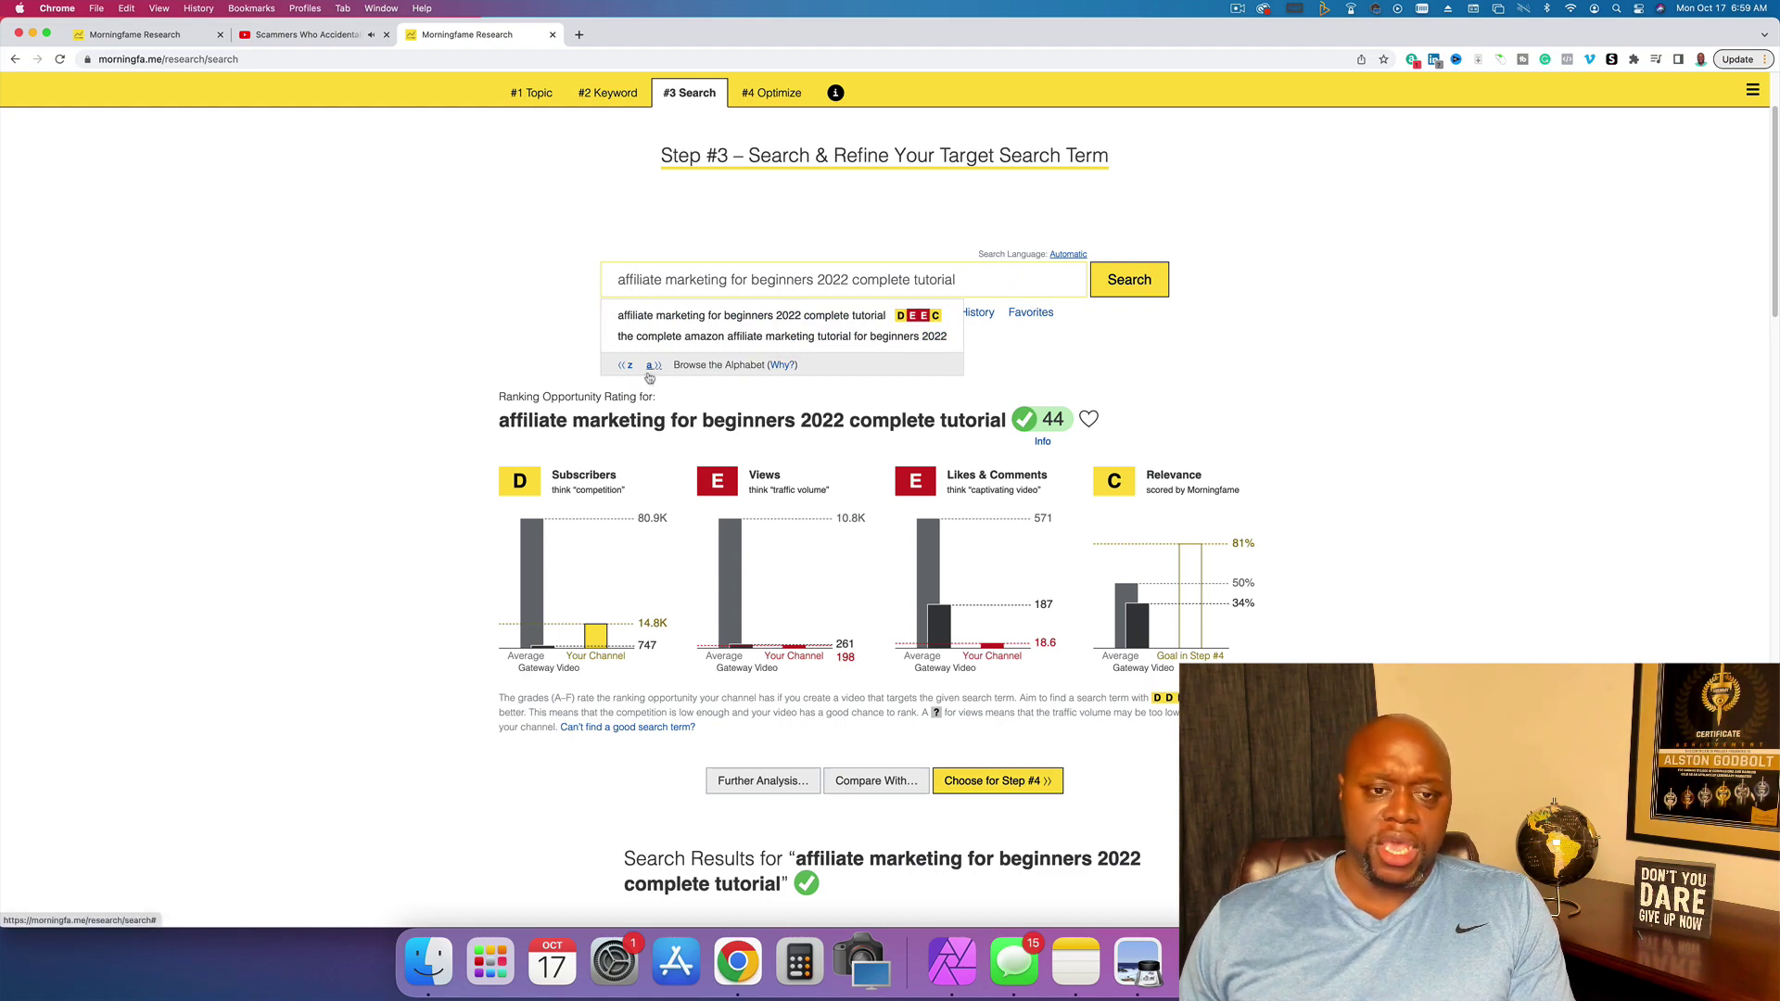
click(650, 374)
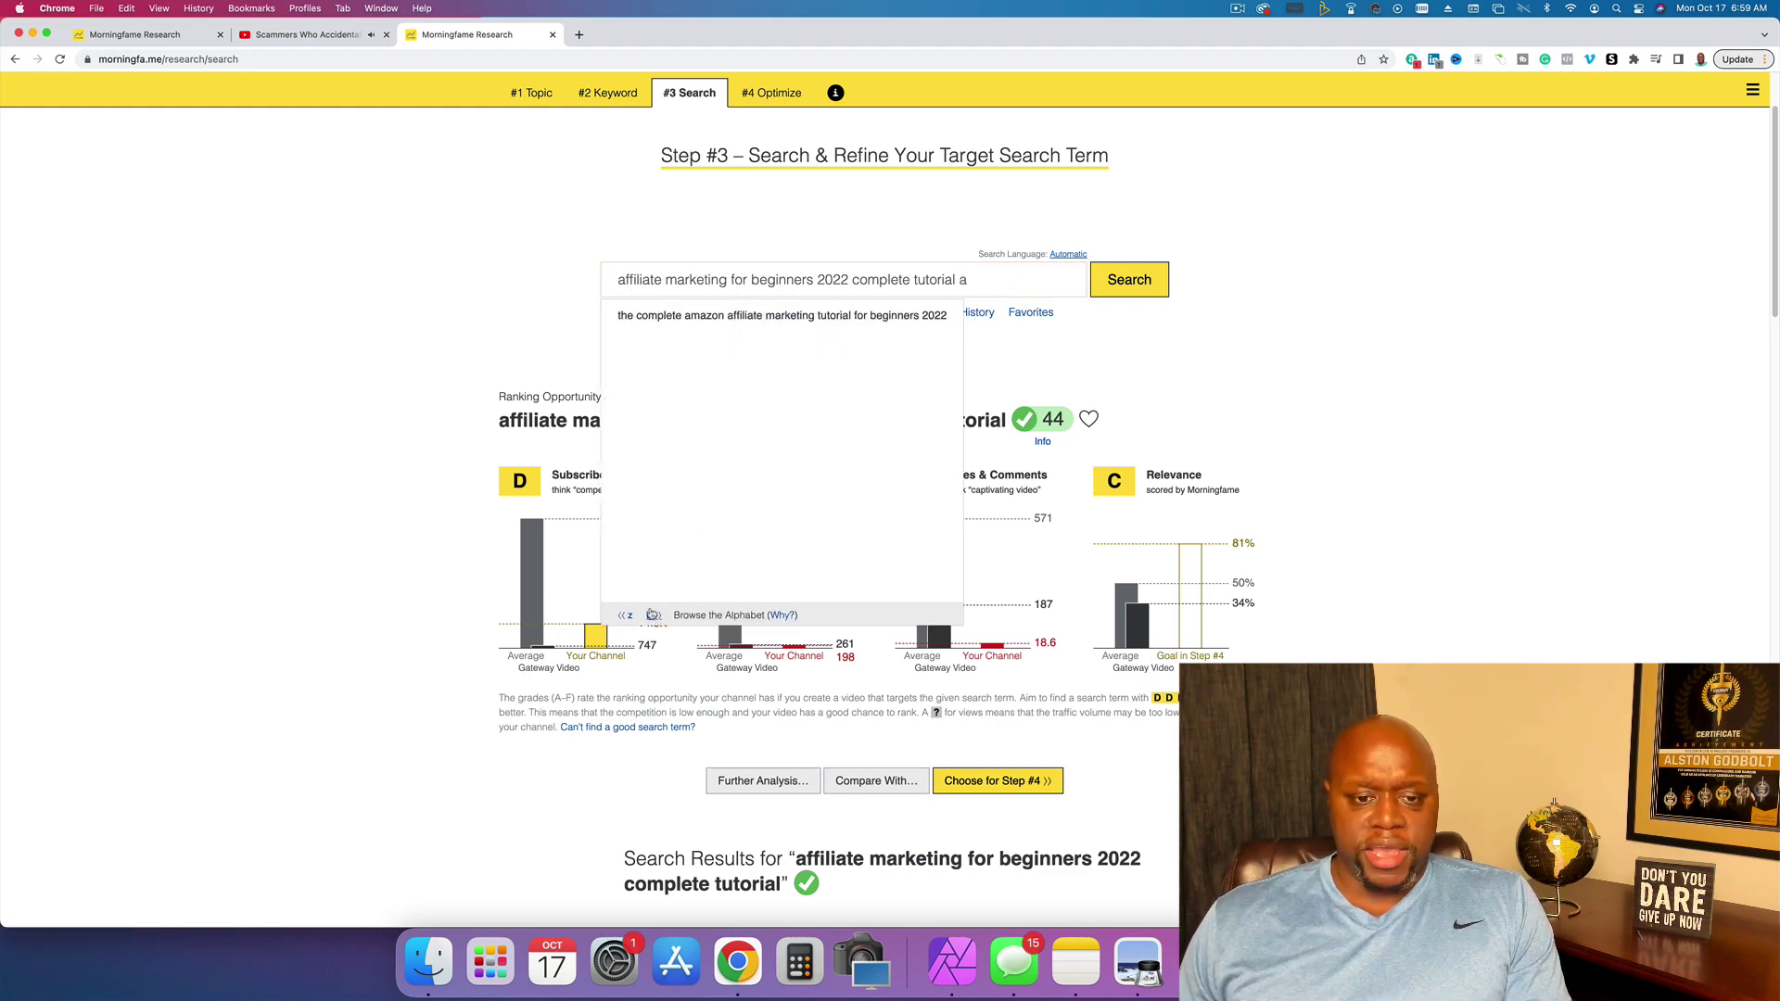
click(625, 617)
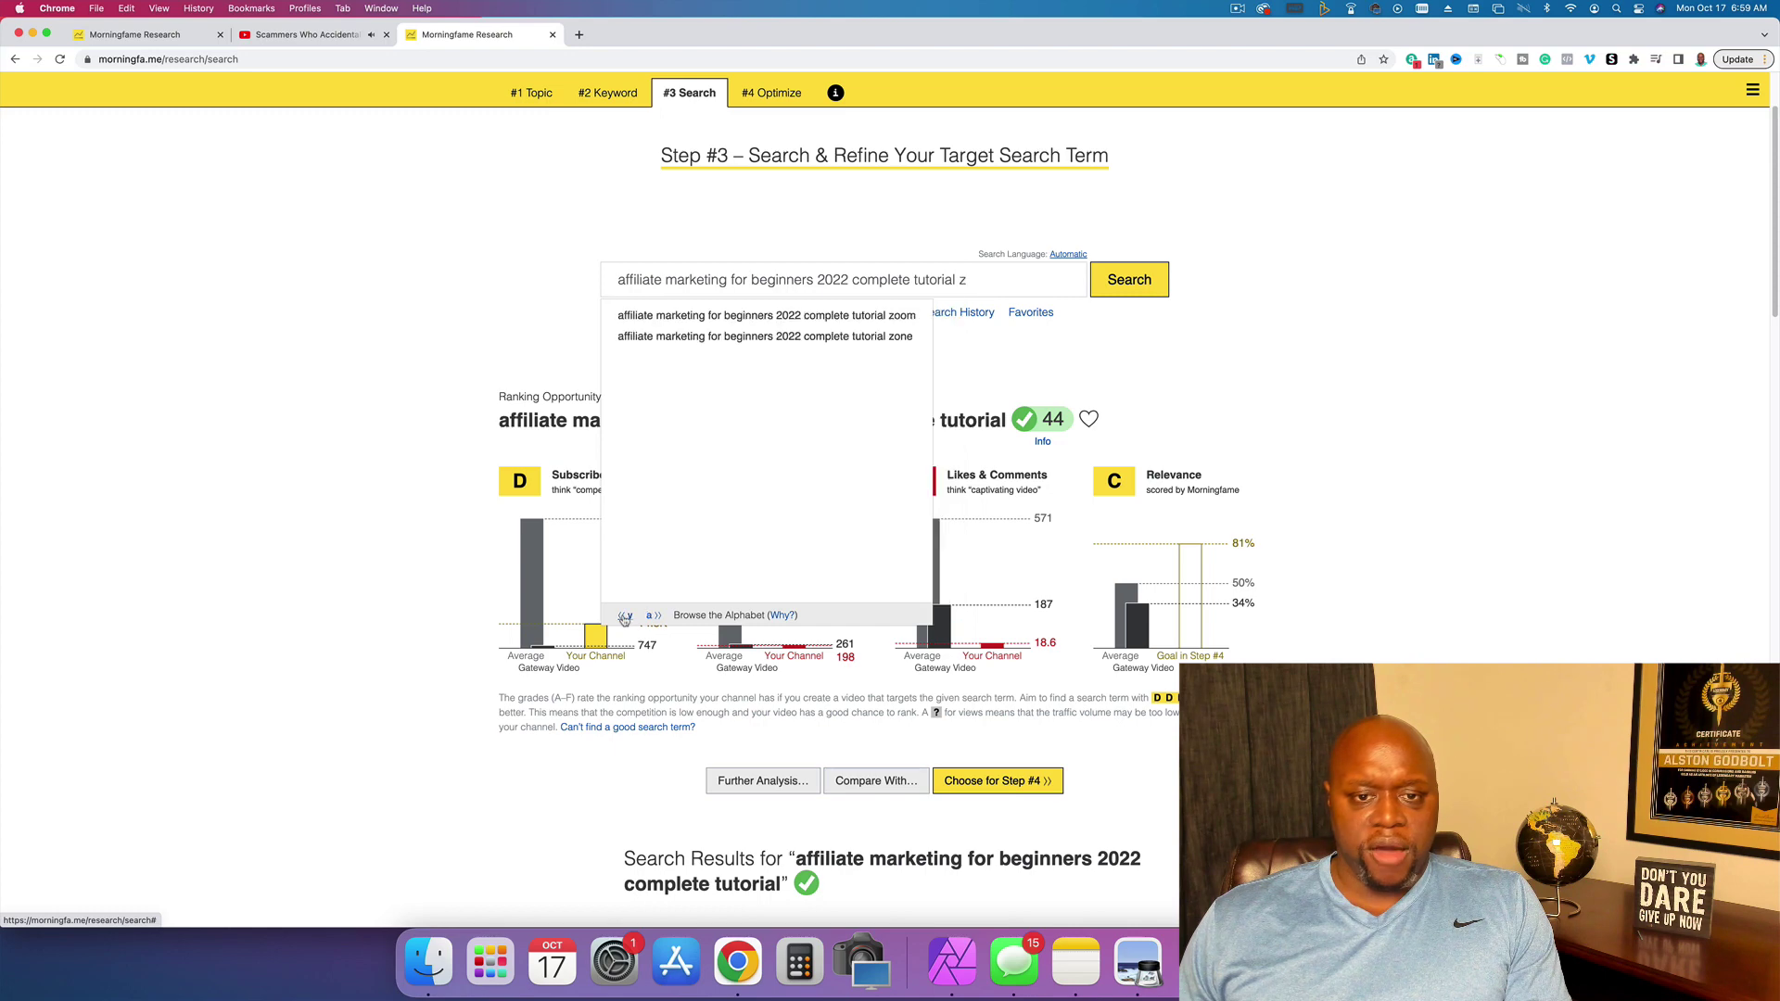
click(624, 618)
click(625, 617)
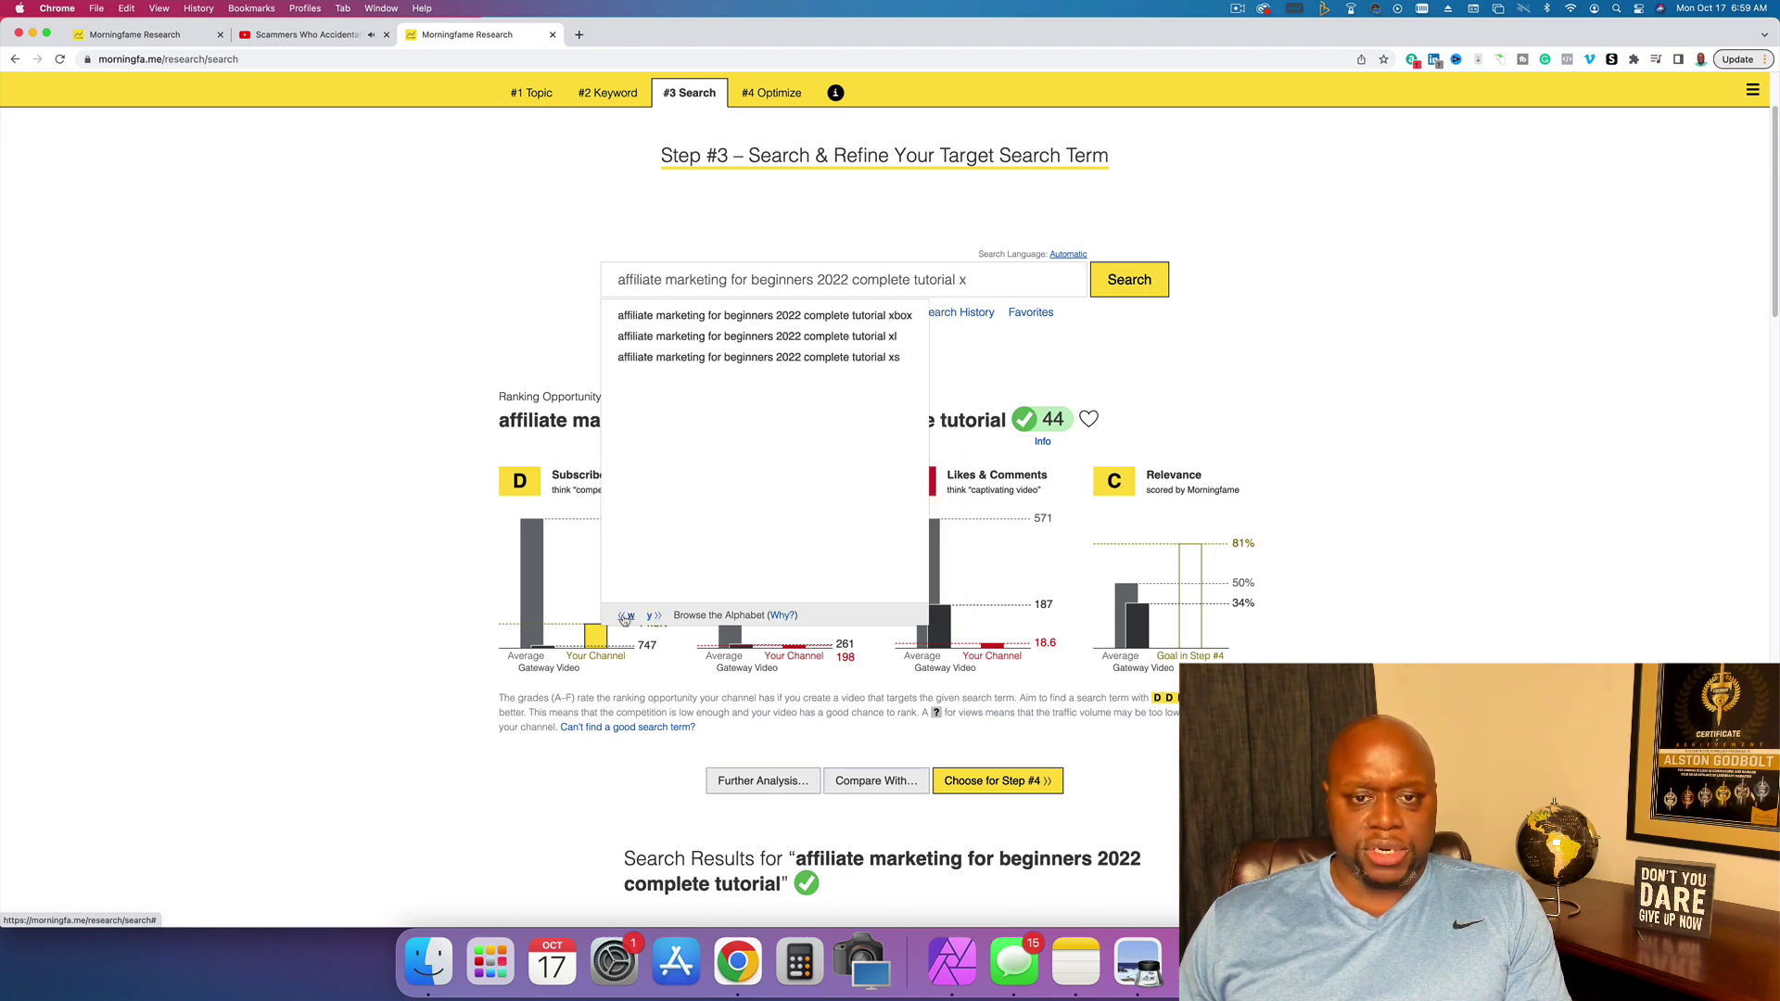
click(625, 618)
click(625, 617)
click(649, 618)
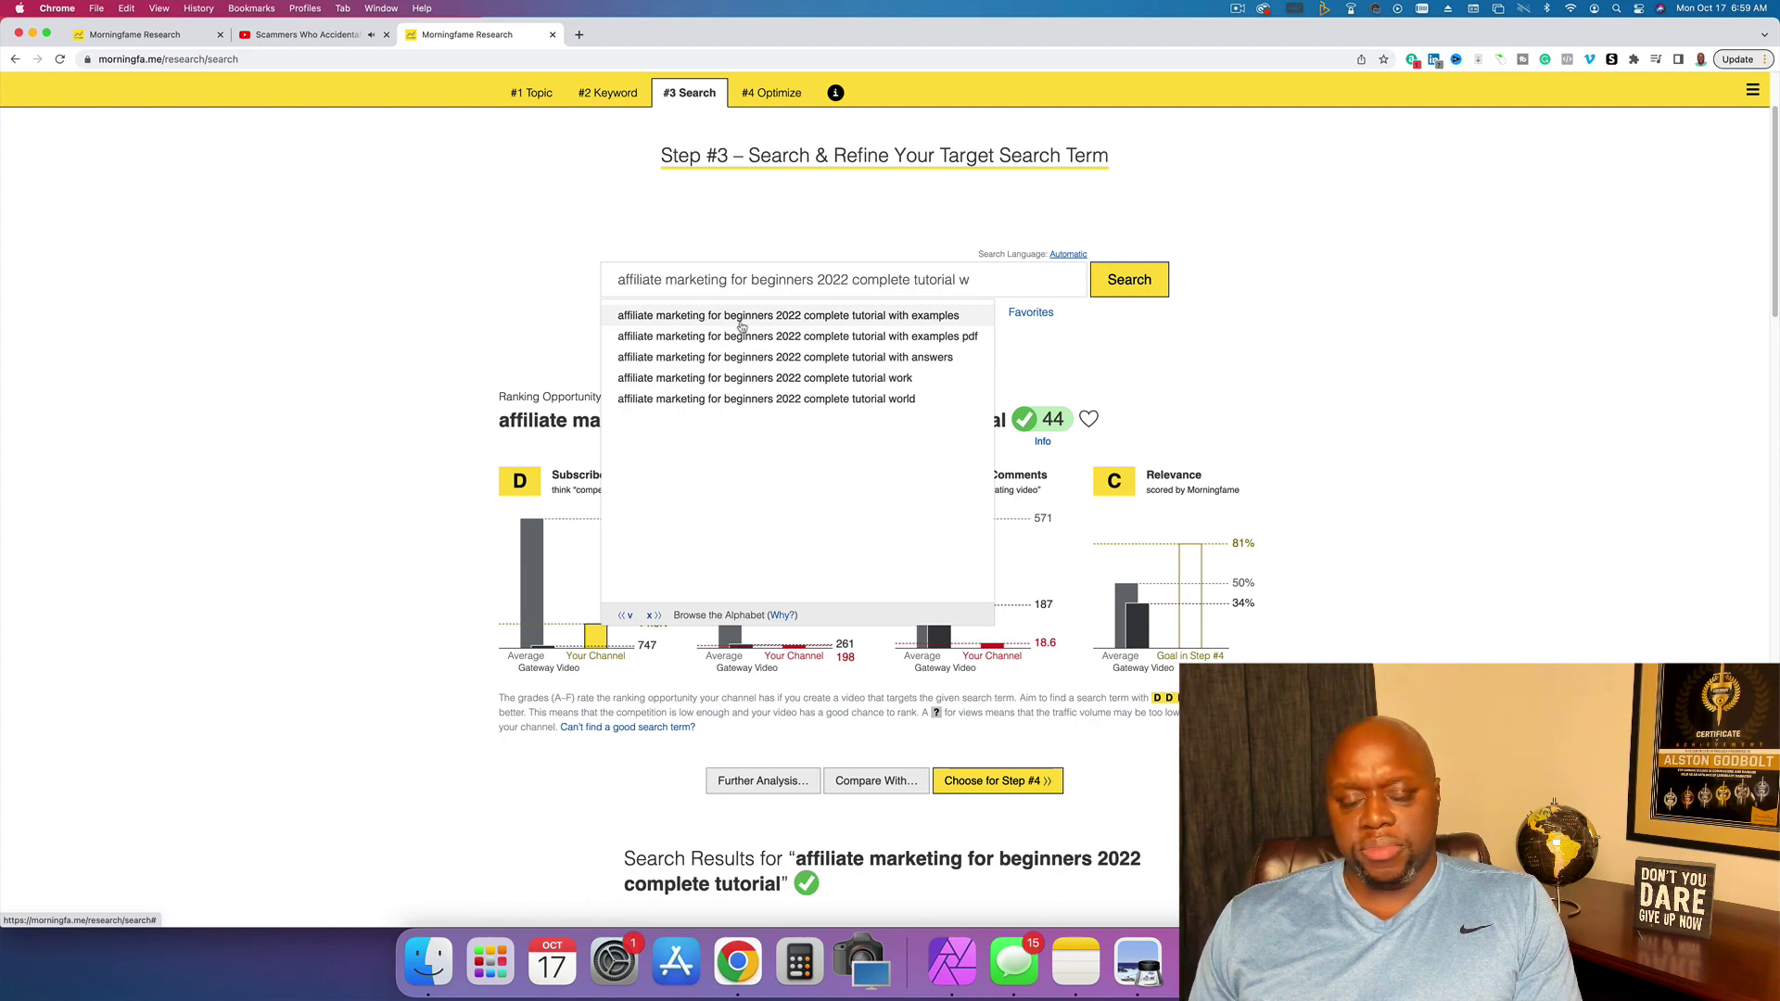
- Rate the 'complete tutorial with examples' suggestion and review its E, F, F, B grades
click(742, 316)
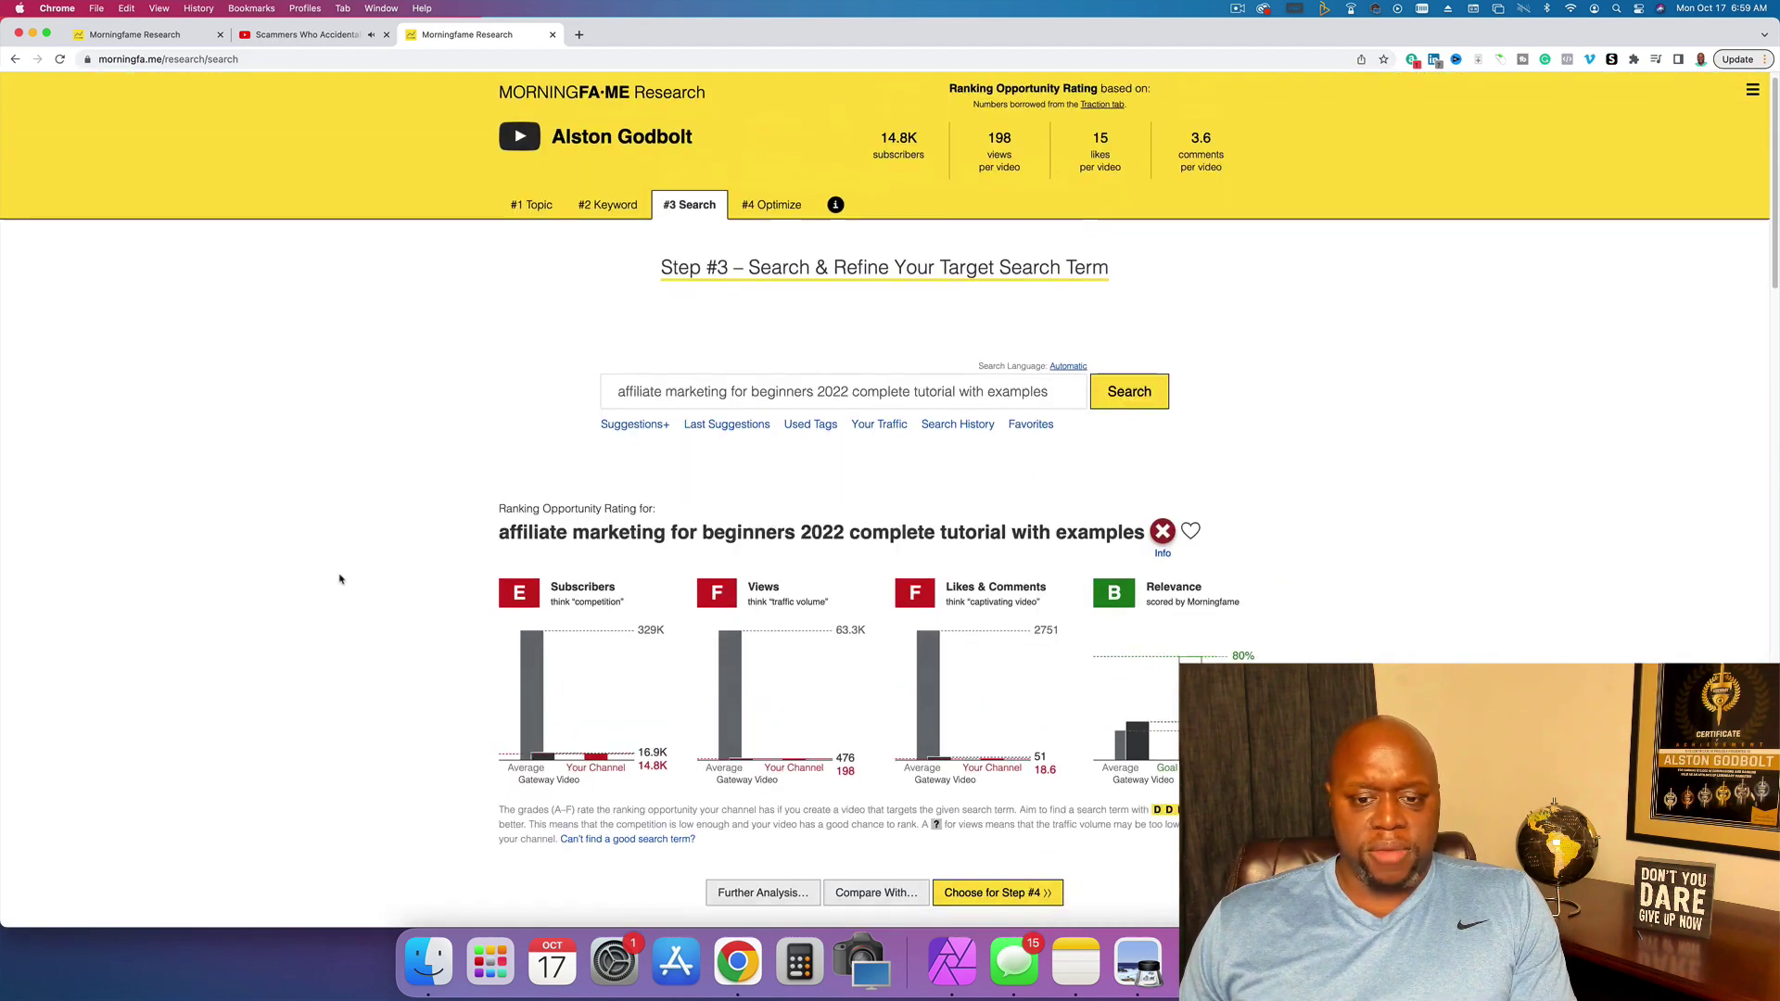
scroll(337, 575, down, 5)
scroll(339, 577, up, 5)
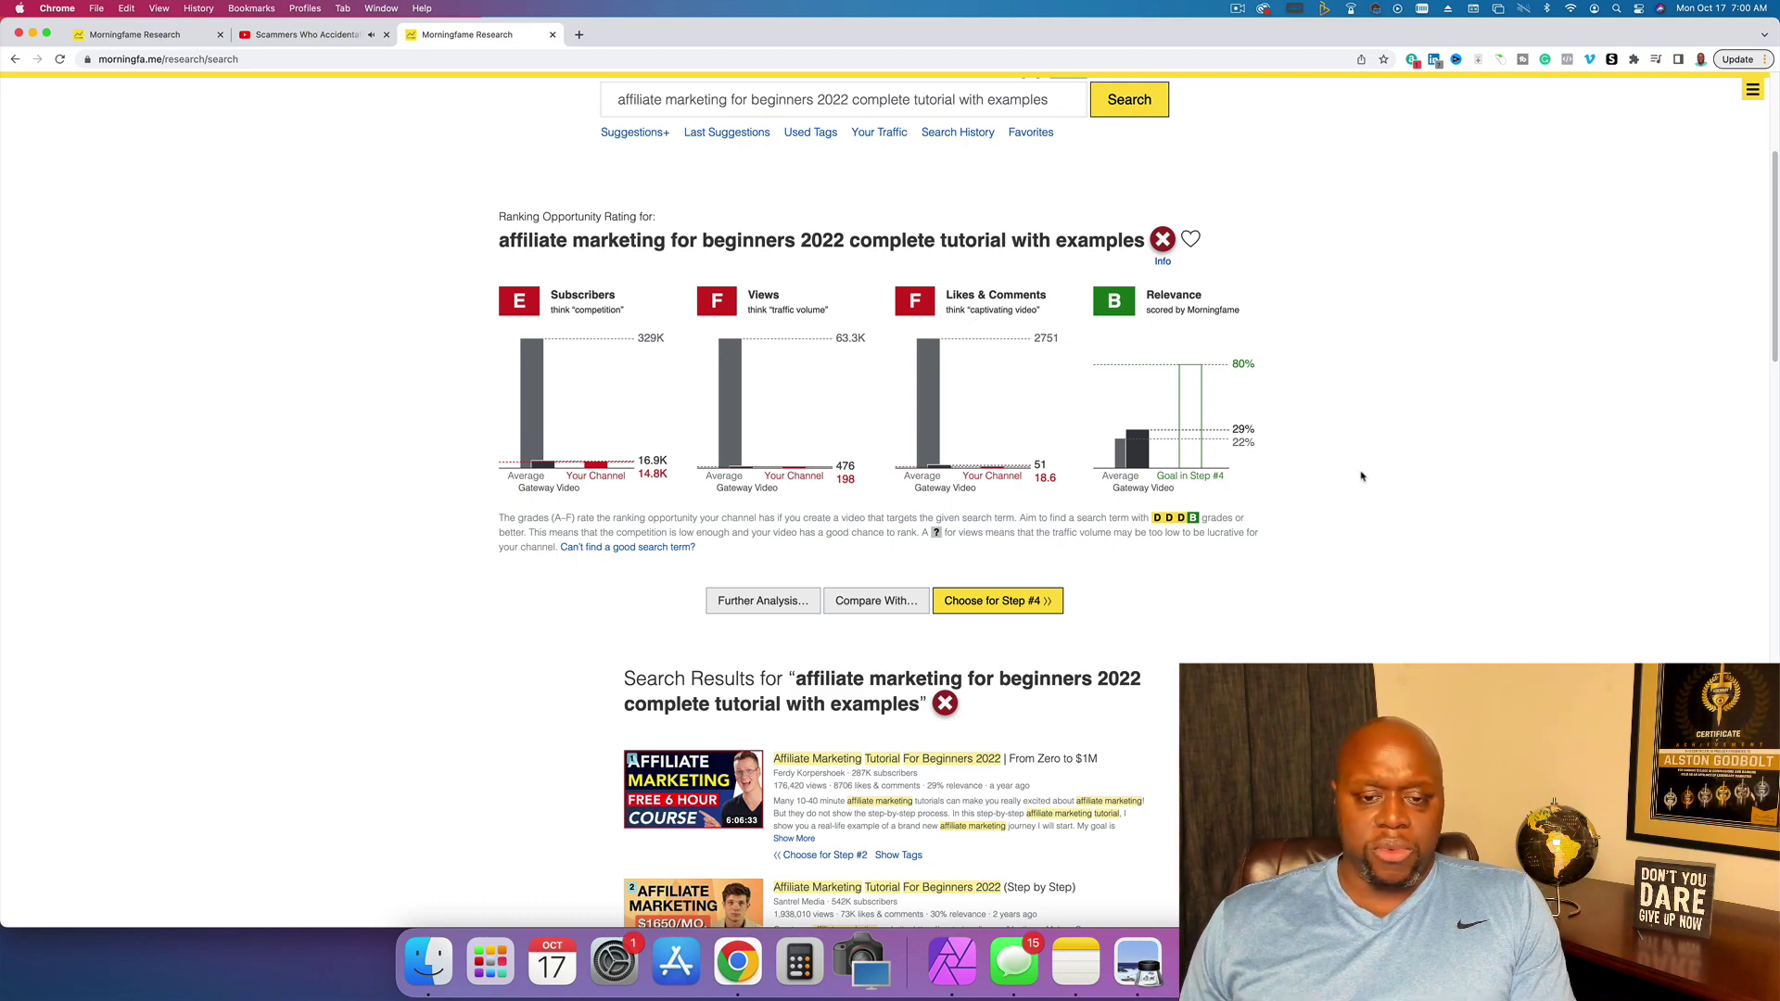
scroll(991, 520, up, 5)
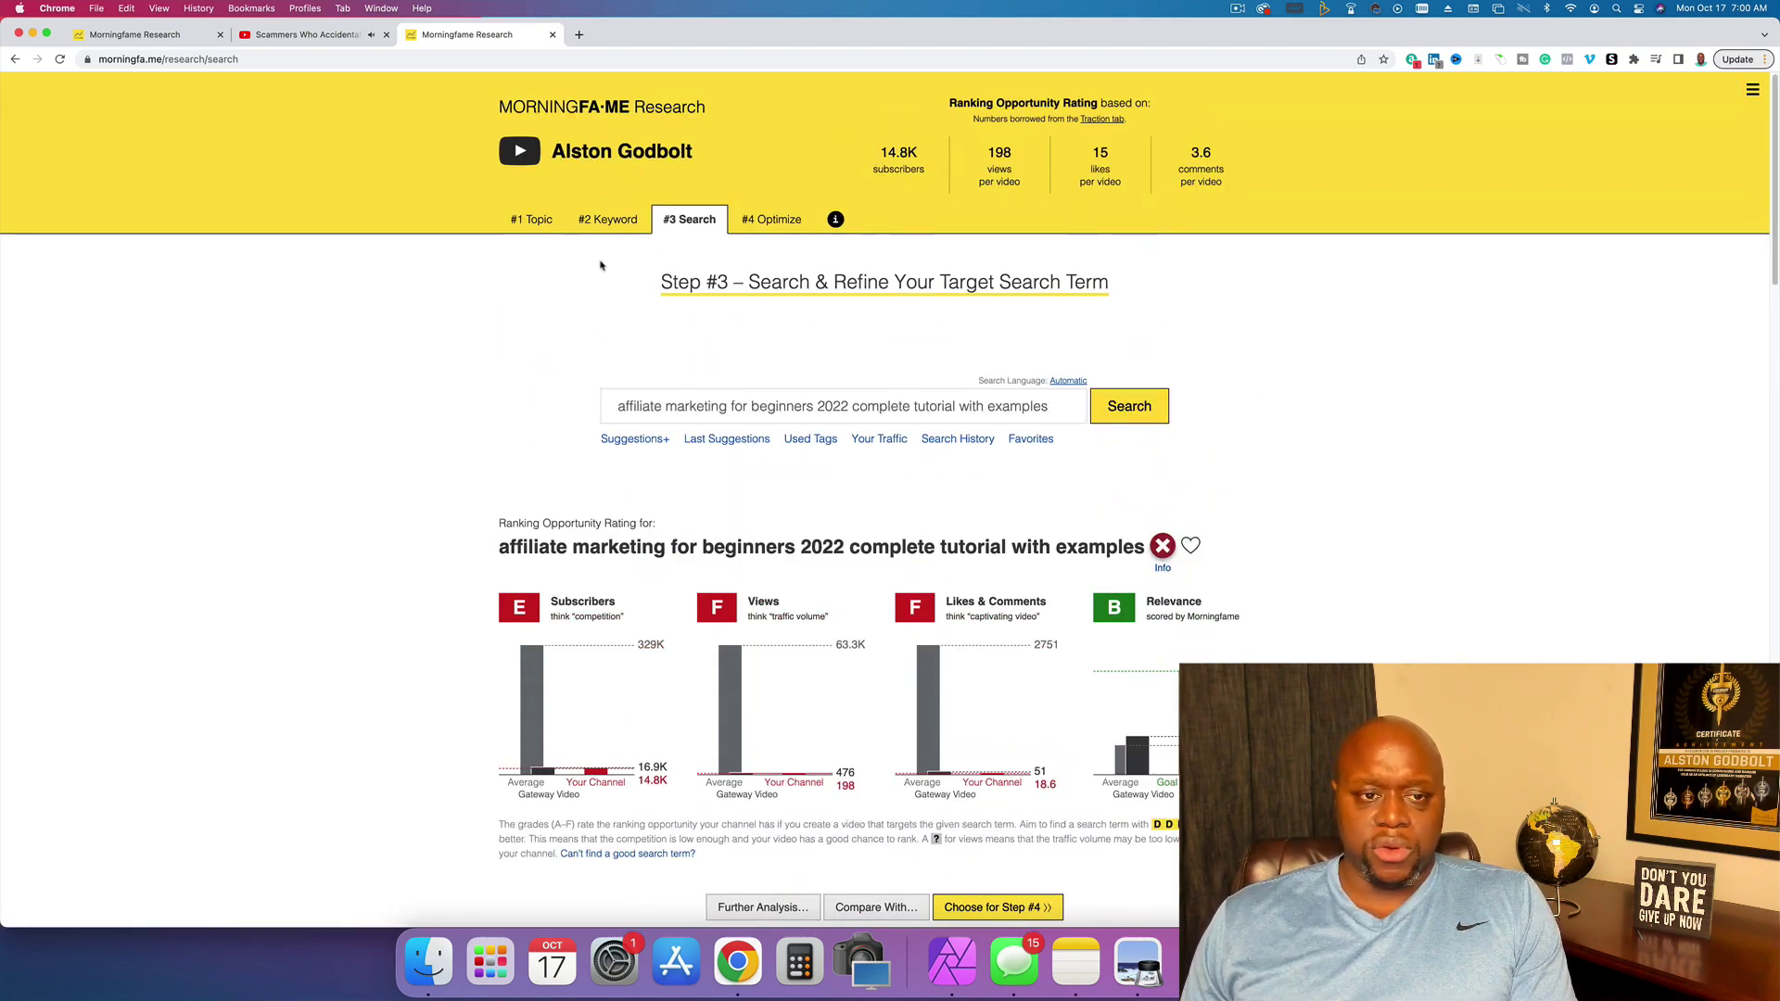
- Send the first recommended video, Checkmate TikTok YouTube Shorts, to Step #2, revealing it has no tags
click(531, 219)
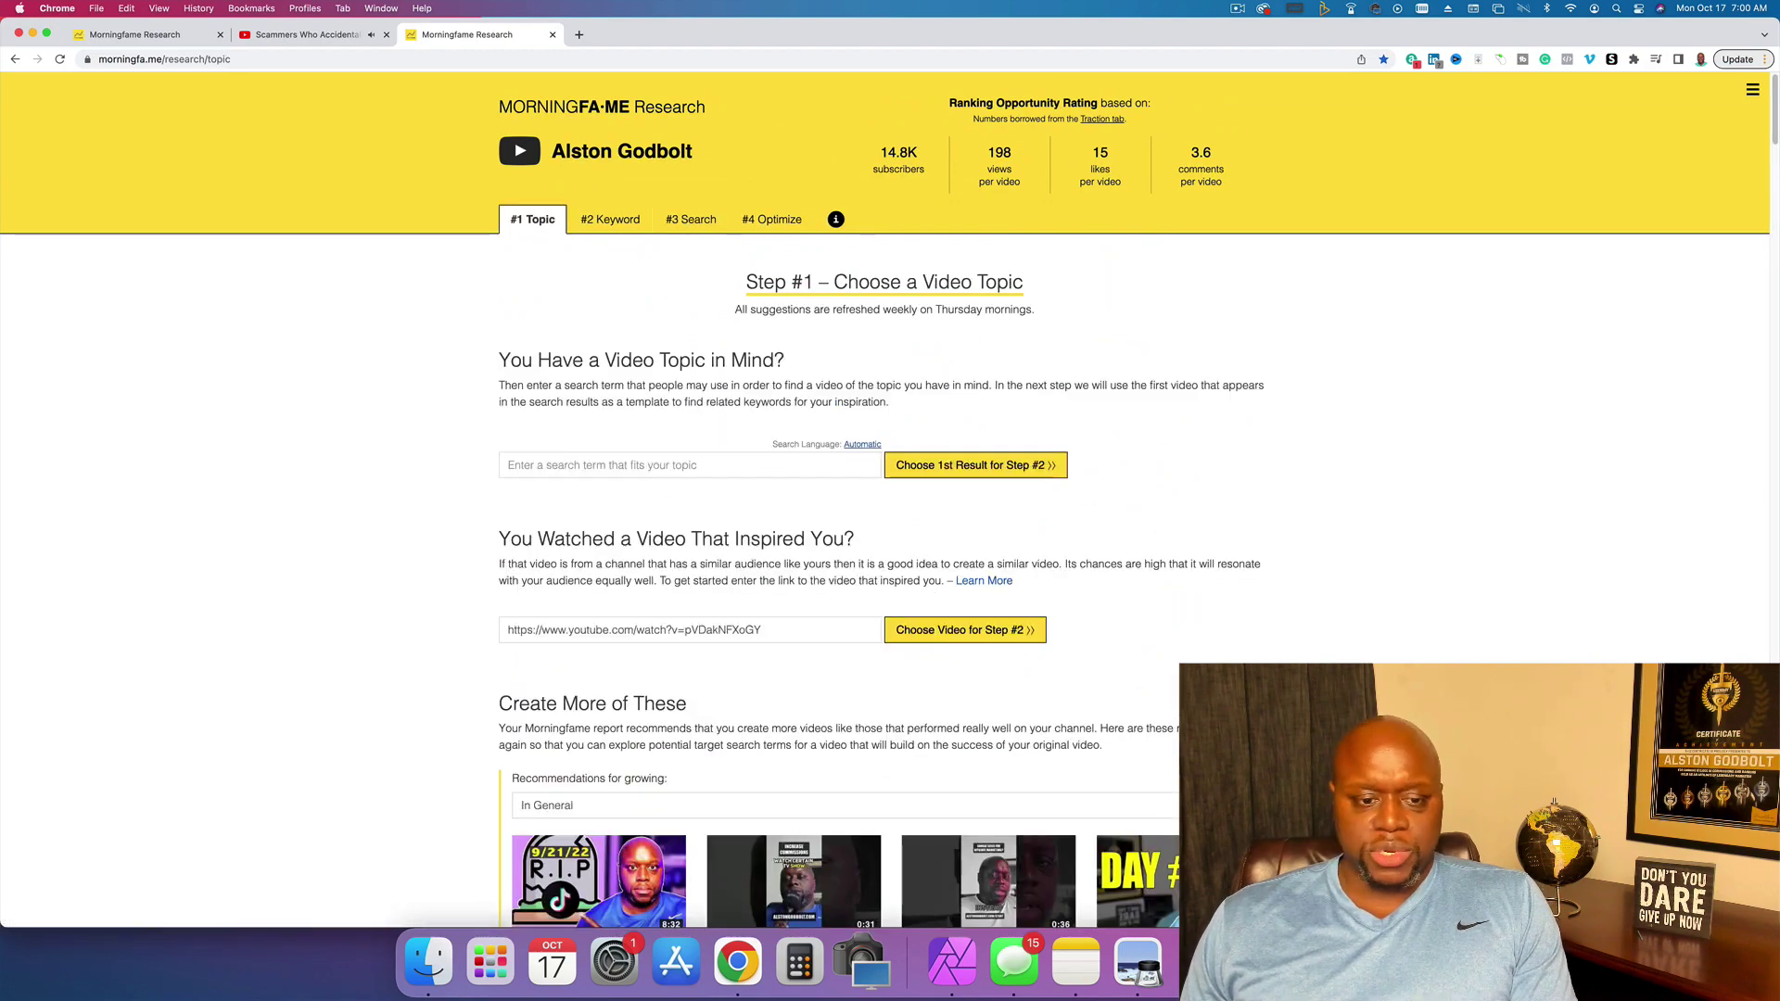
scroll(884, 500, down, 8)
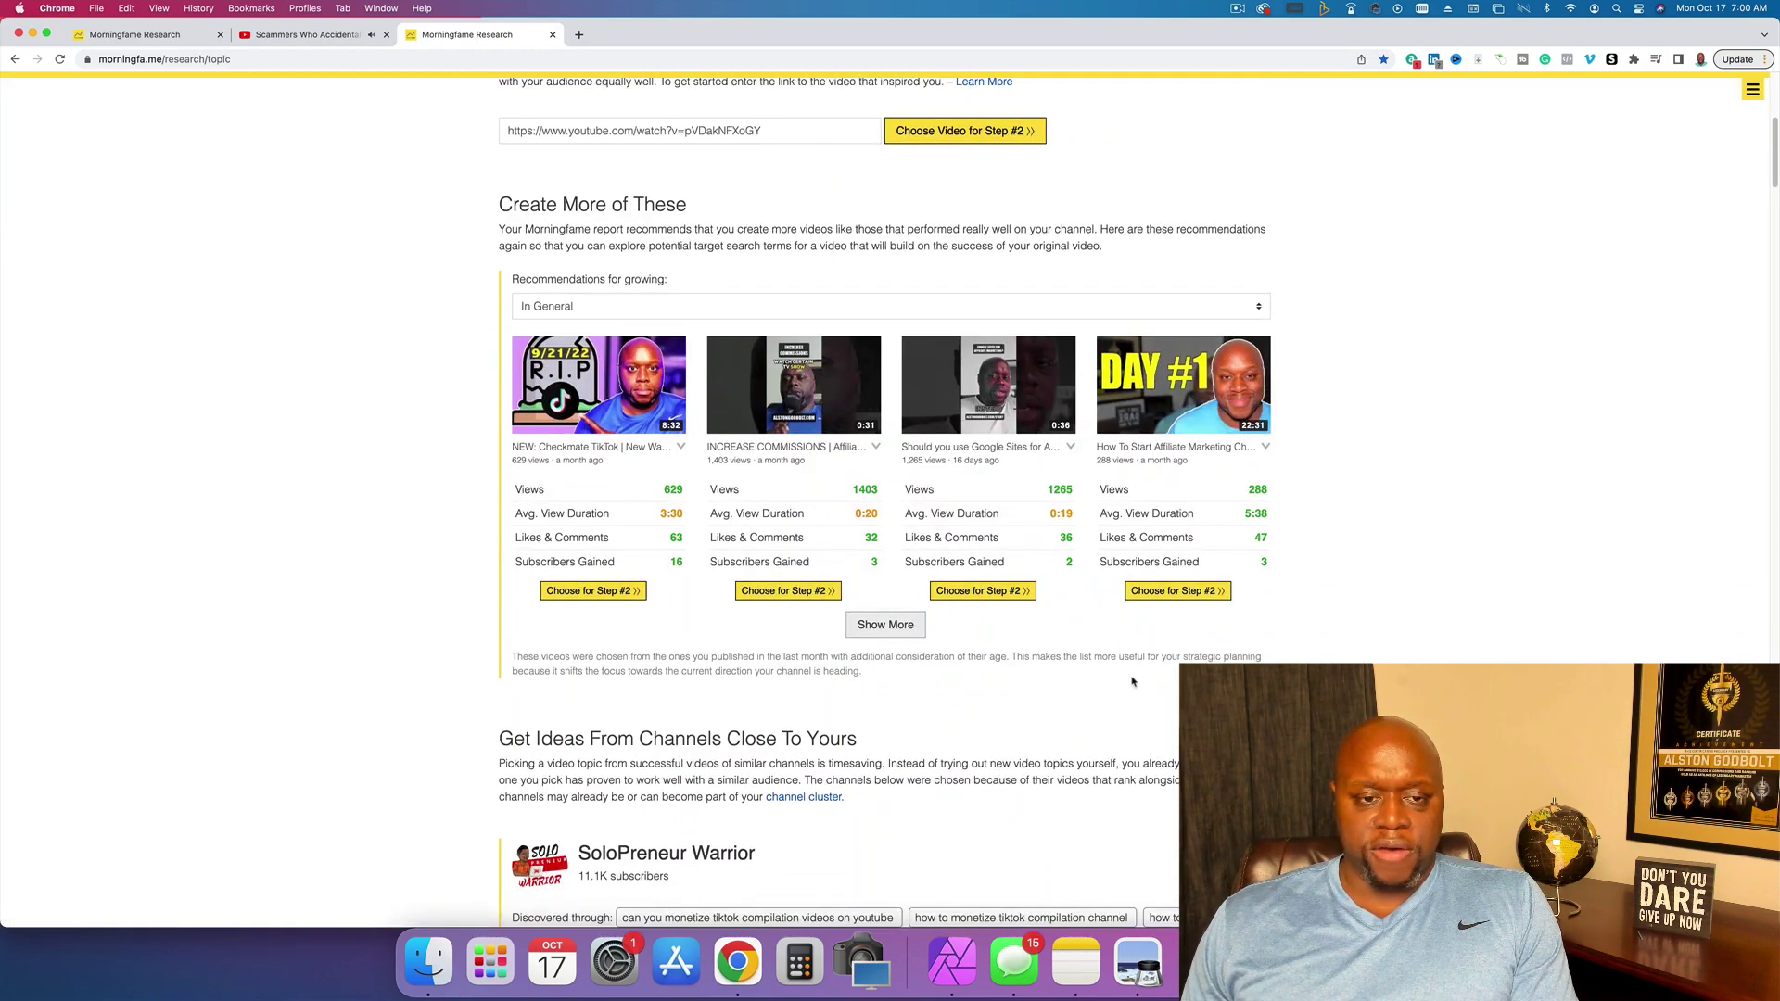
click(886, 625)
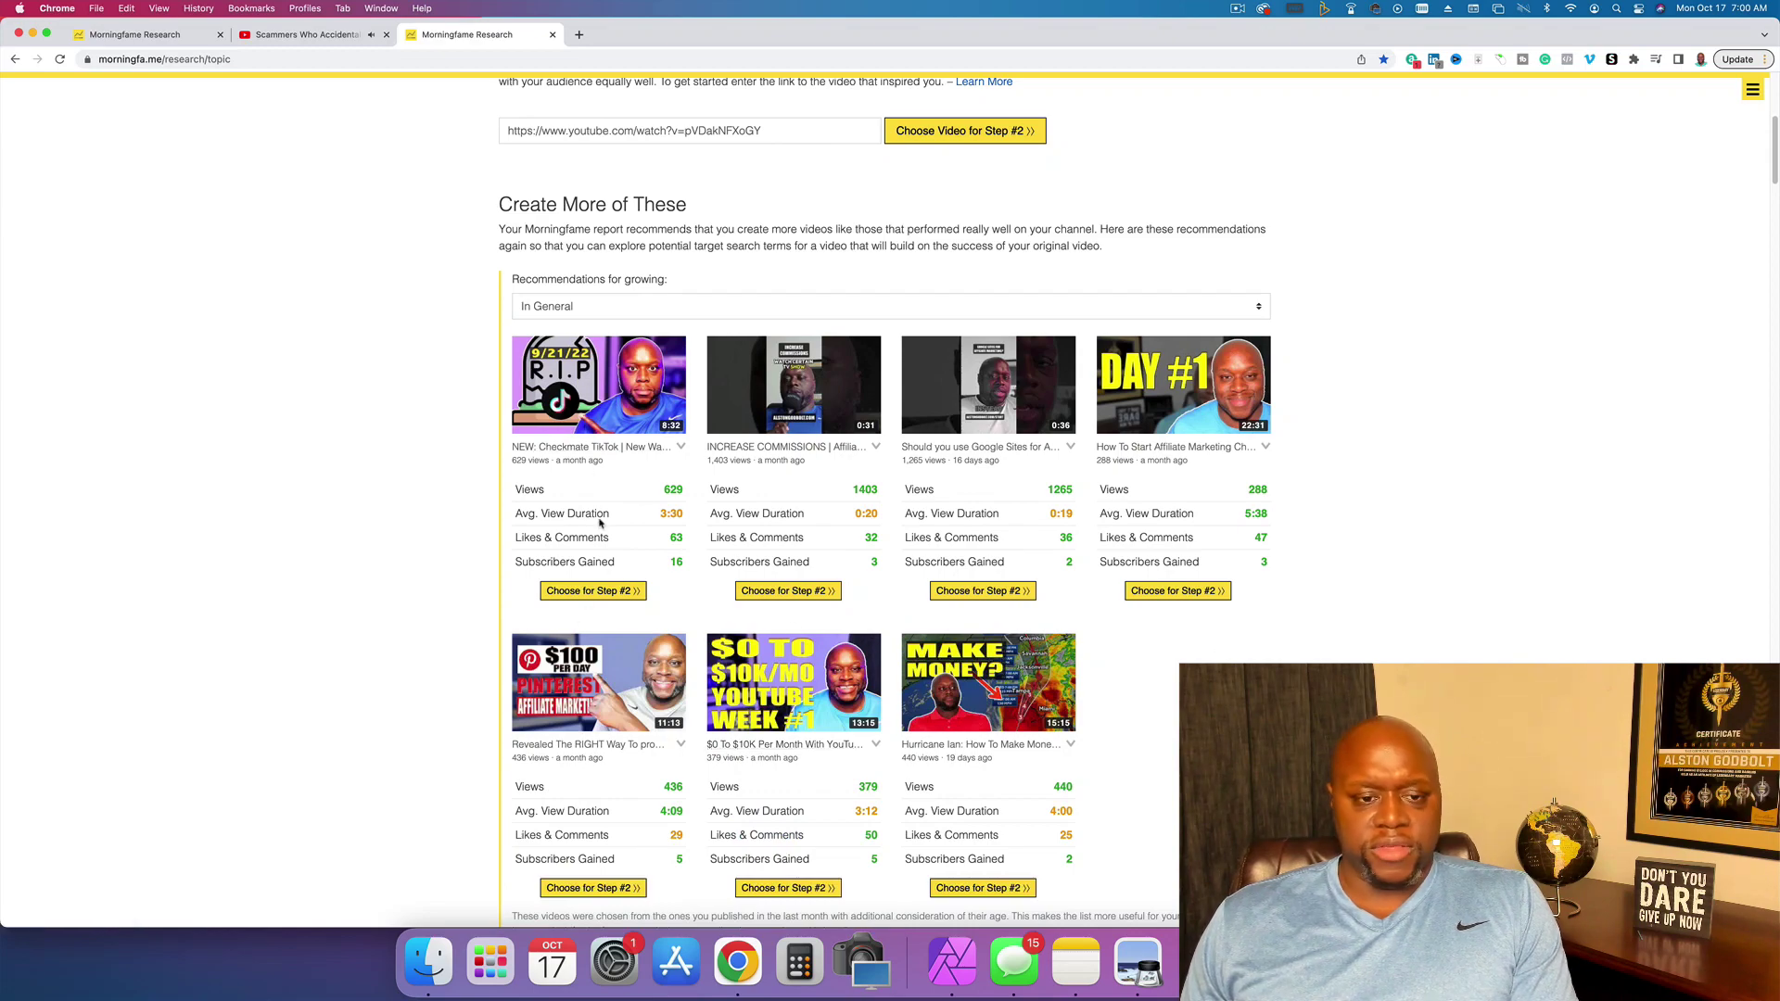
click(606, 597)
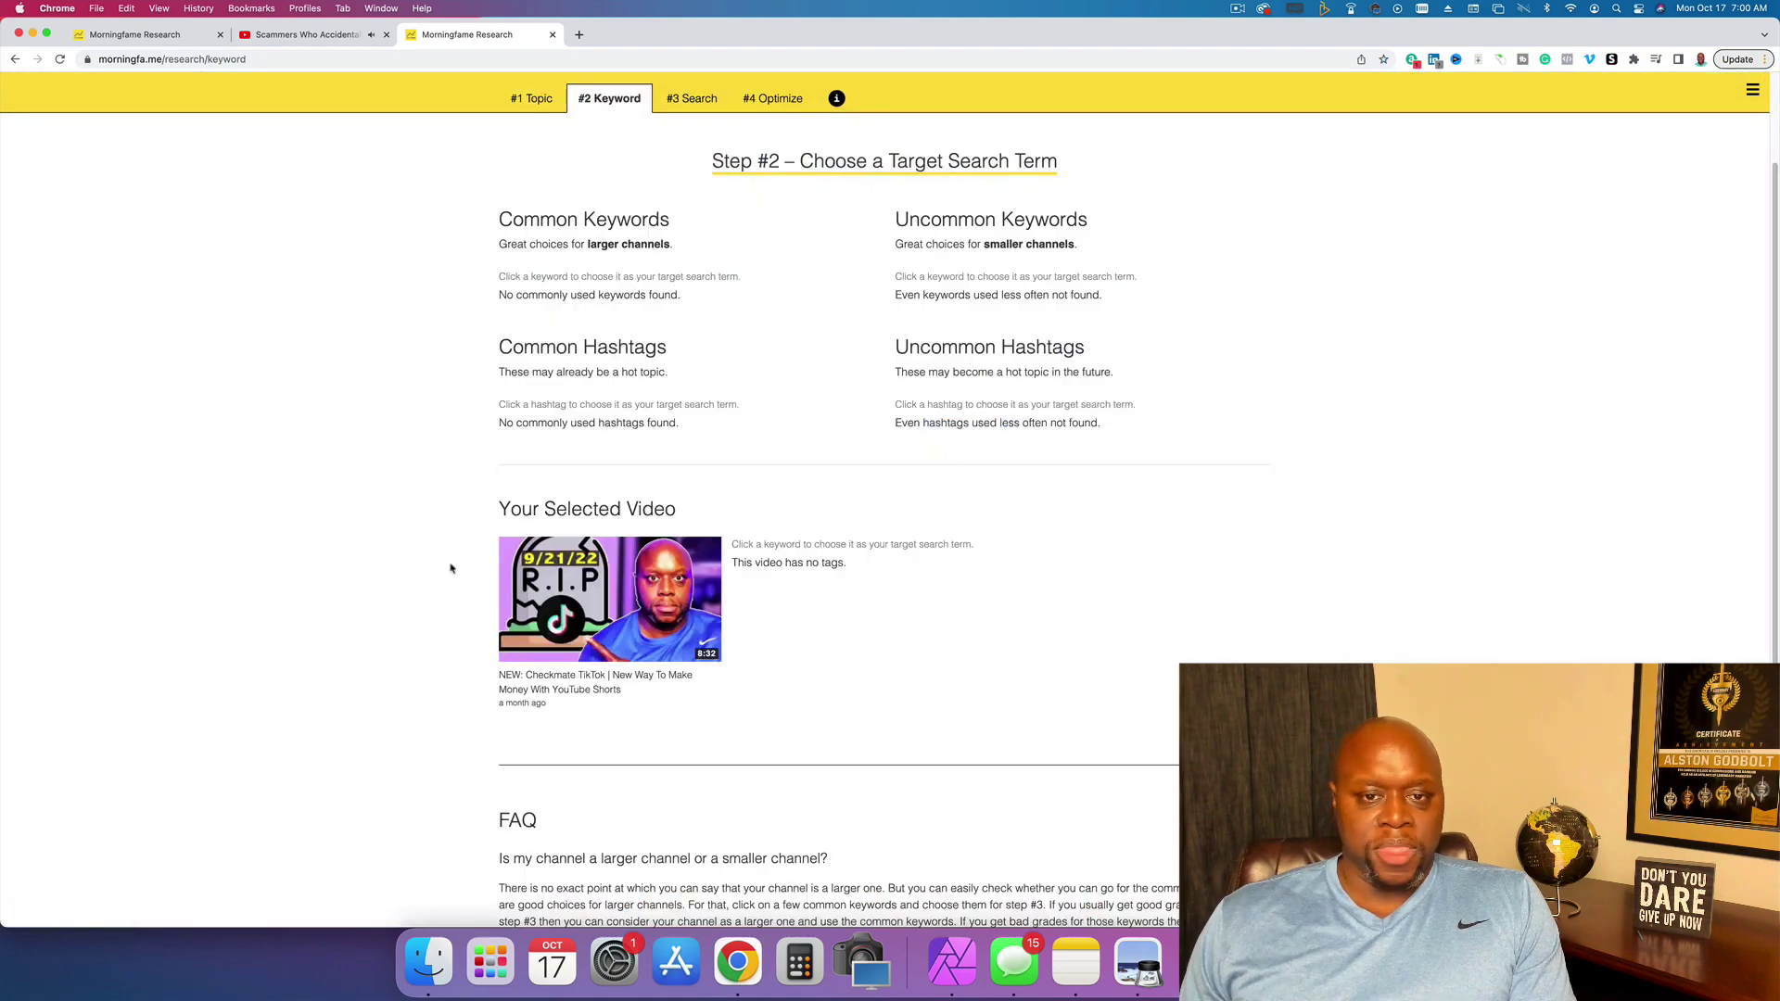
scroll(890, 668, down, 3)
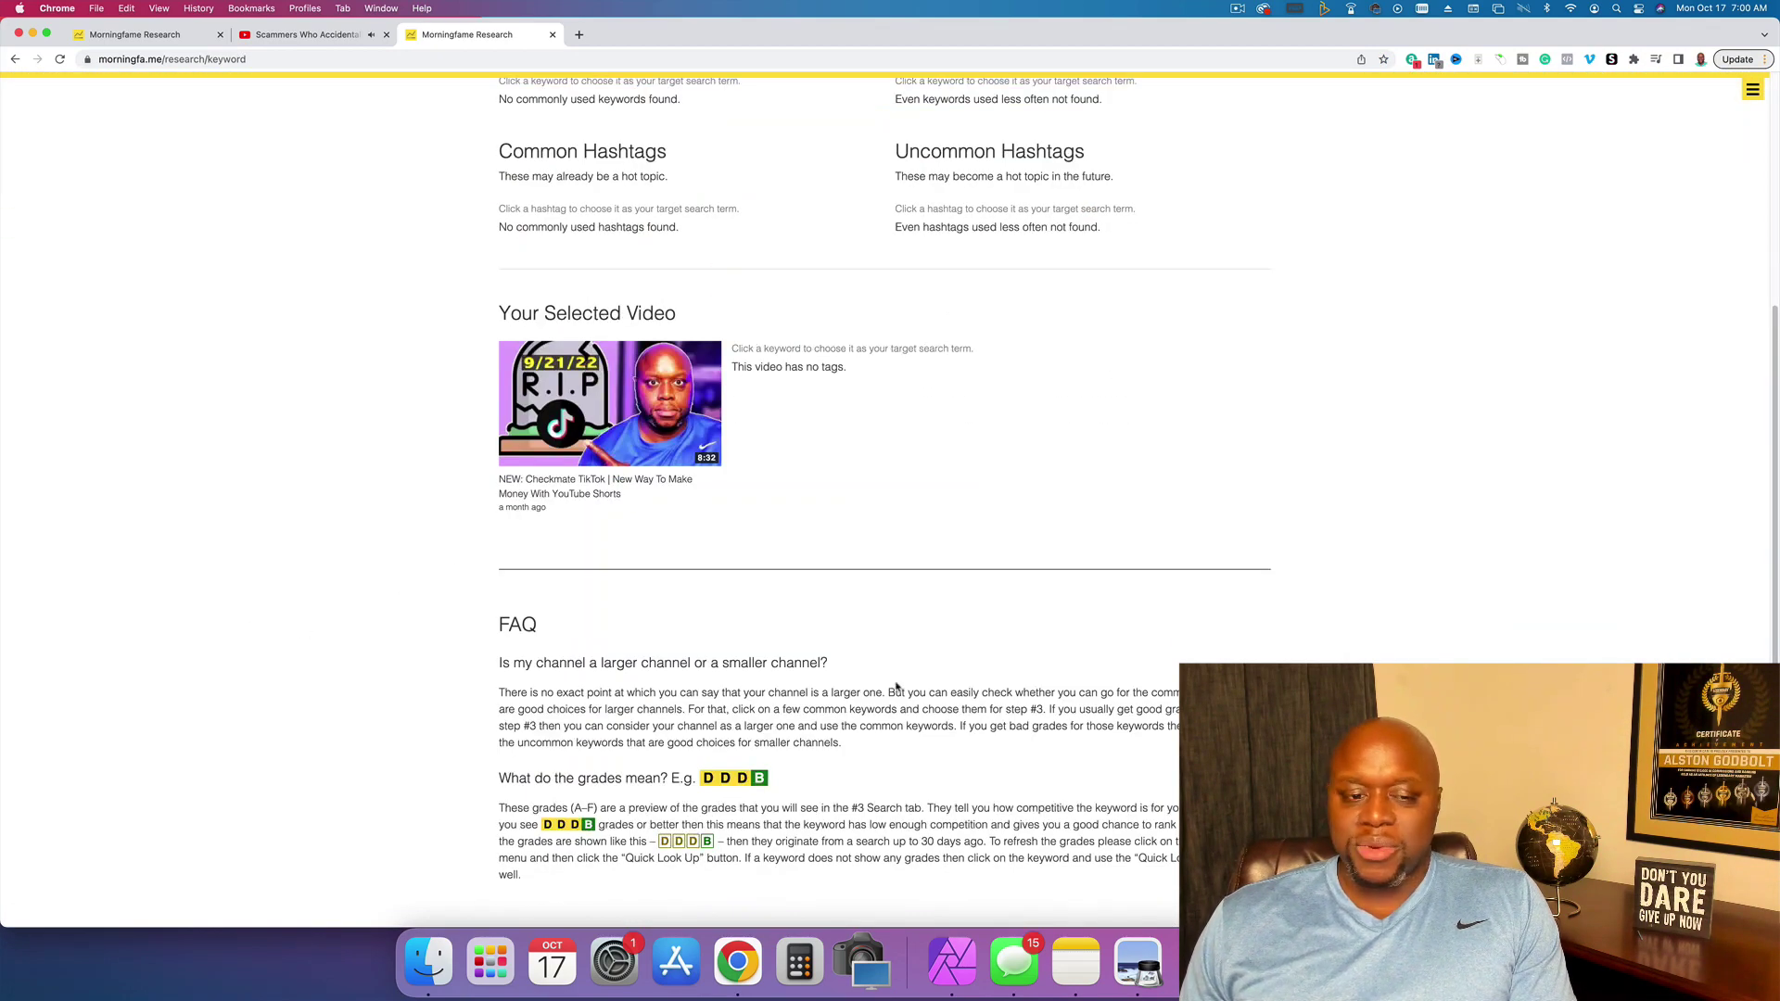
scroll(896, 687, up, 4)
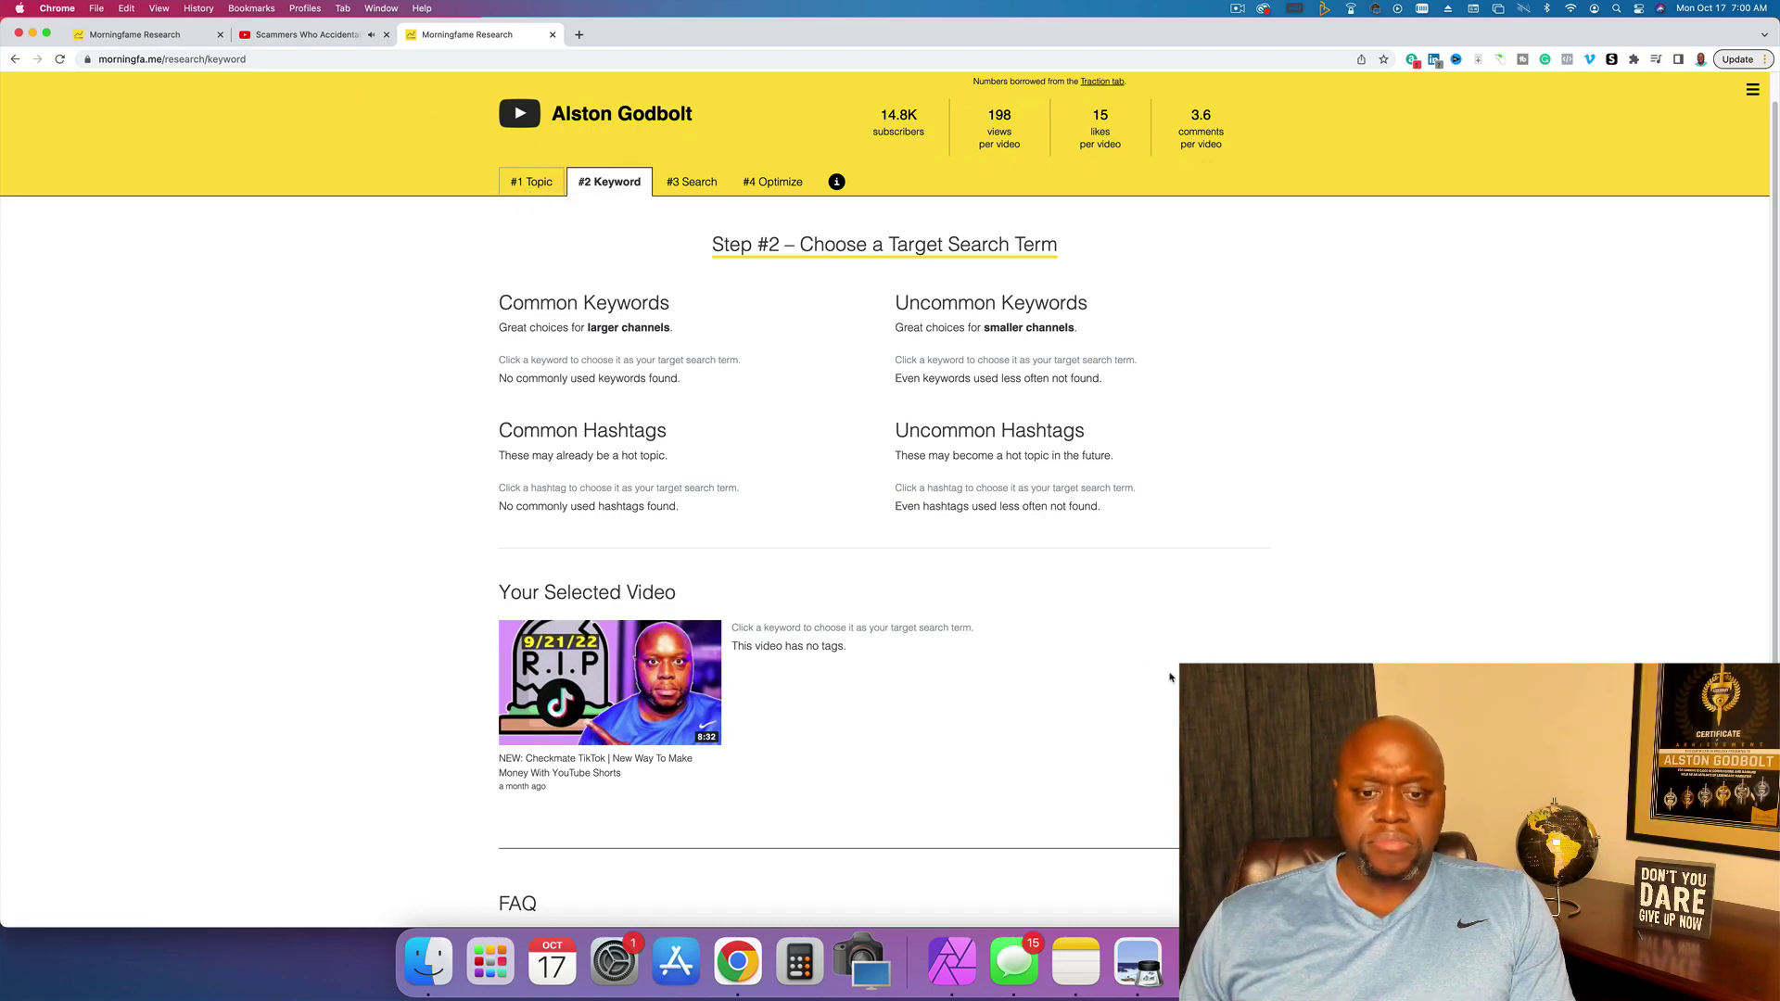
- Load 'How To Start Affiliate Marketing Challenge Day 1 of 5' into Step #2 and review keywords like 'affiliate marketing' (73)
click(530, 181)
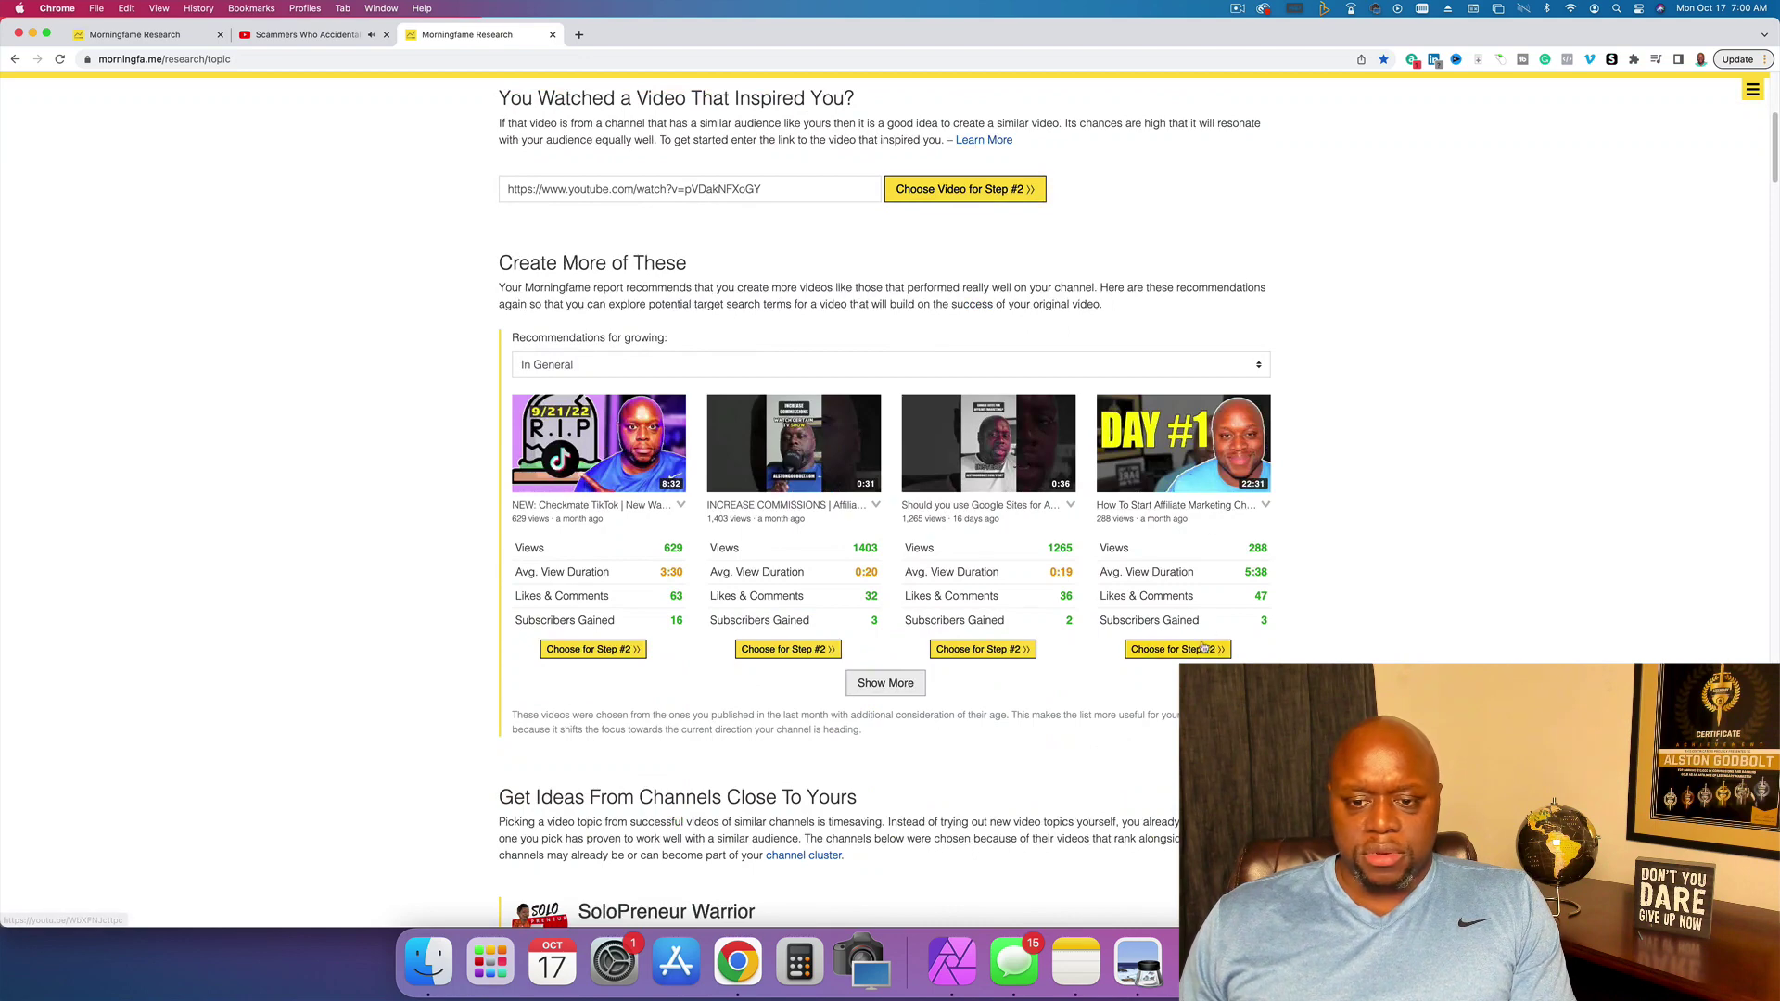
scroll(1359, 585, up, 5)
key(super+bracketleft)
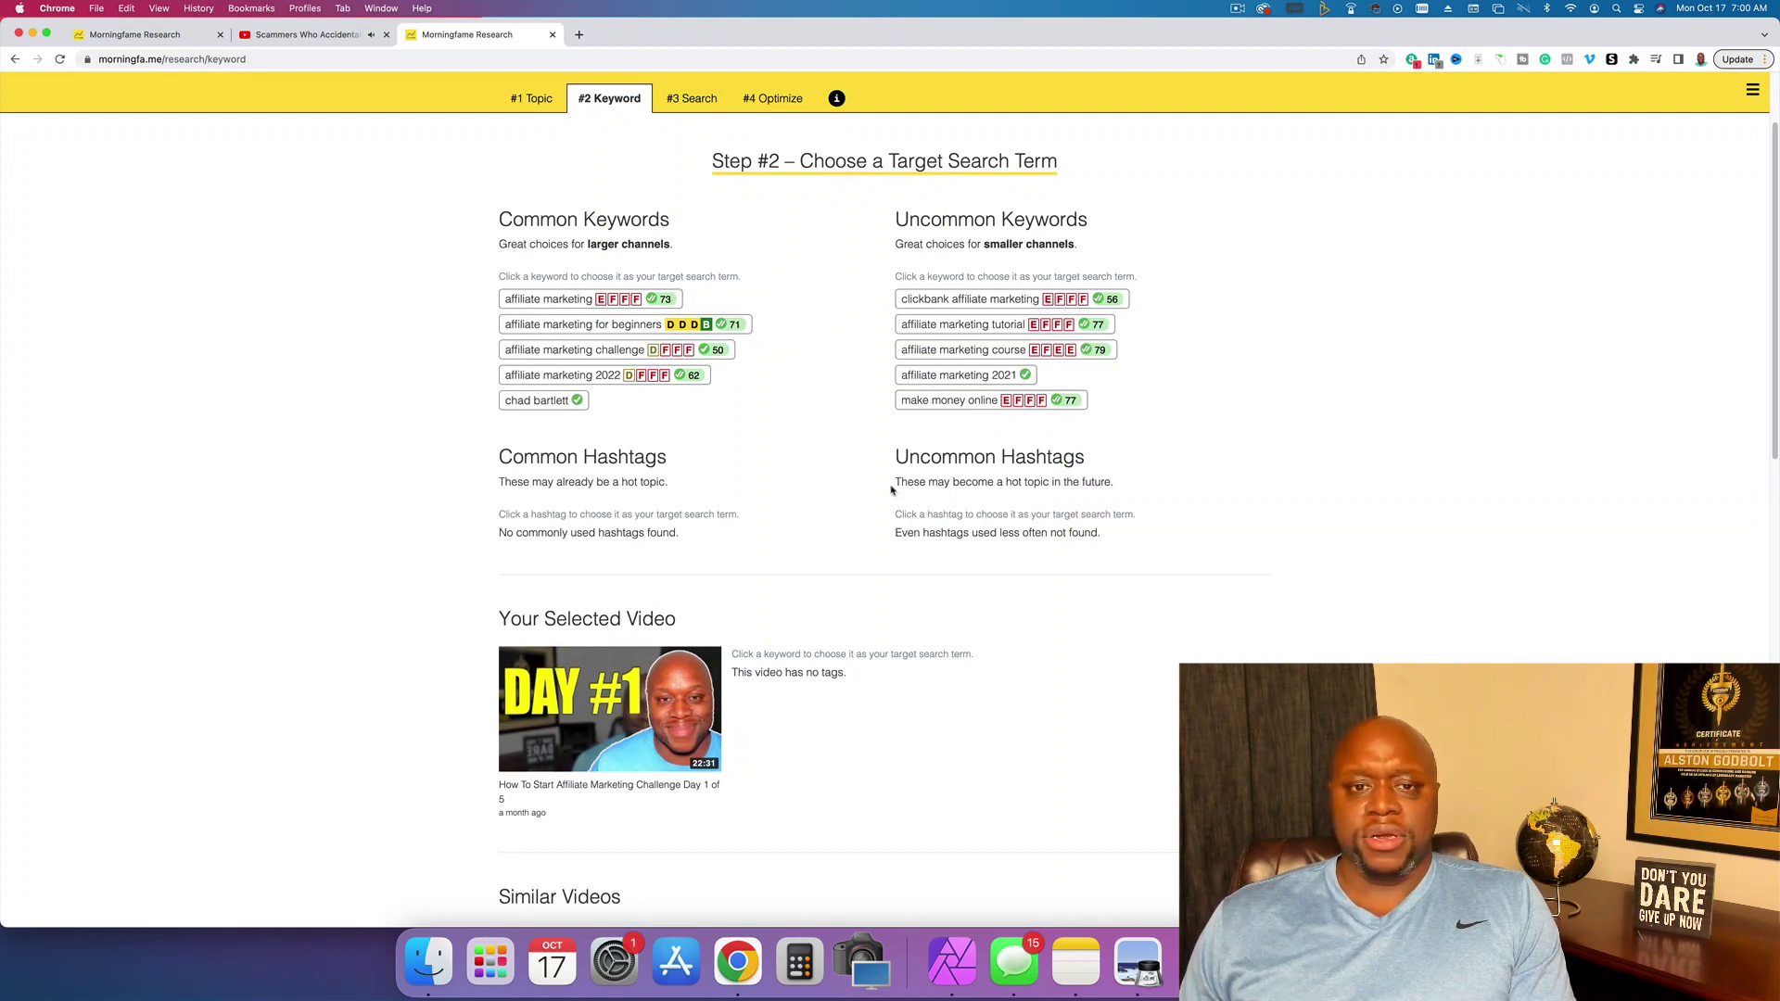
scroll(881, 752, down, 10)
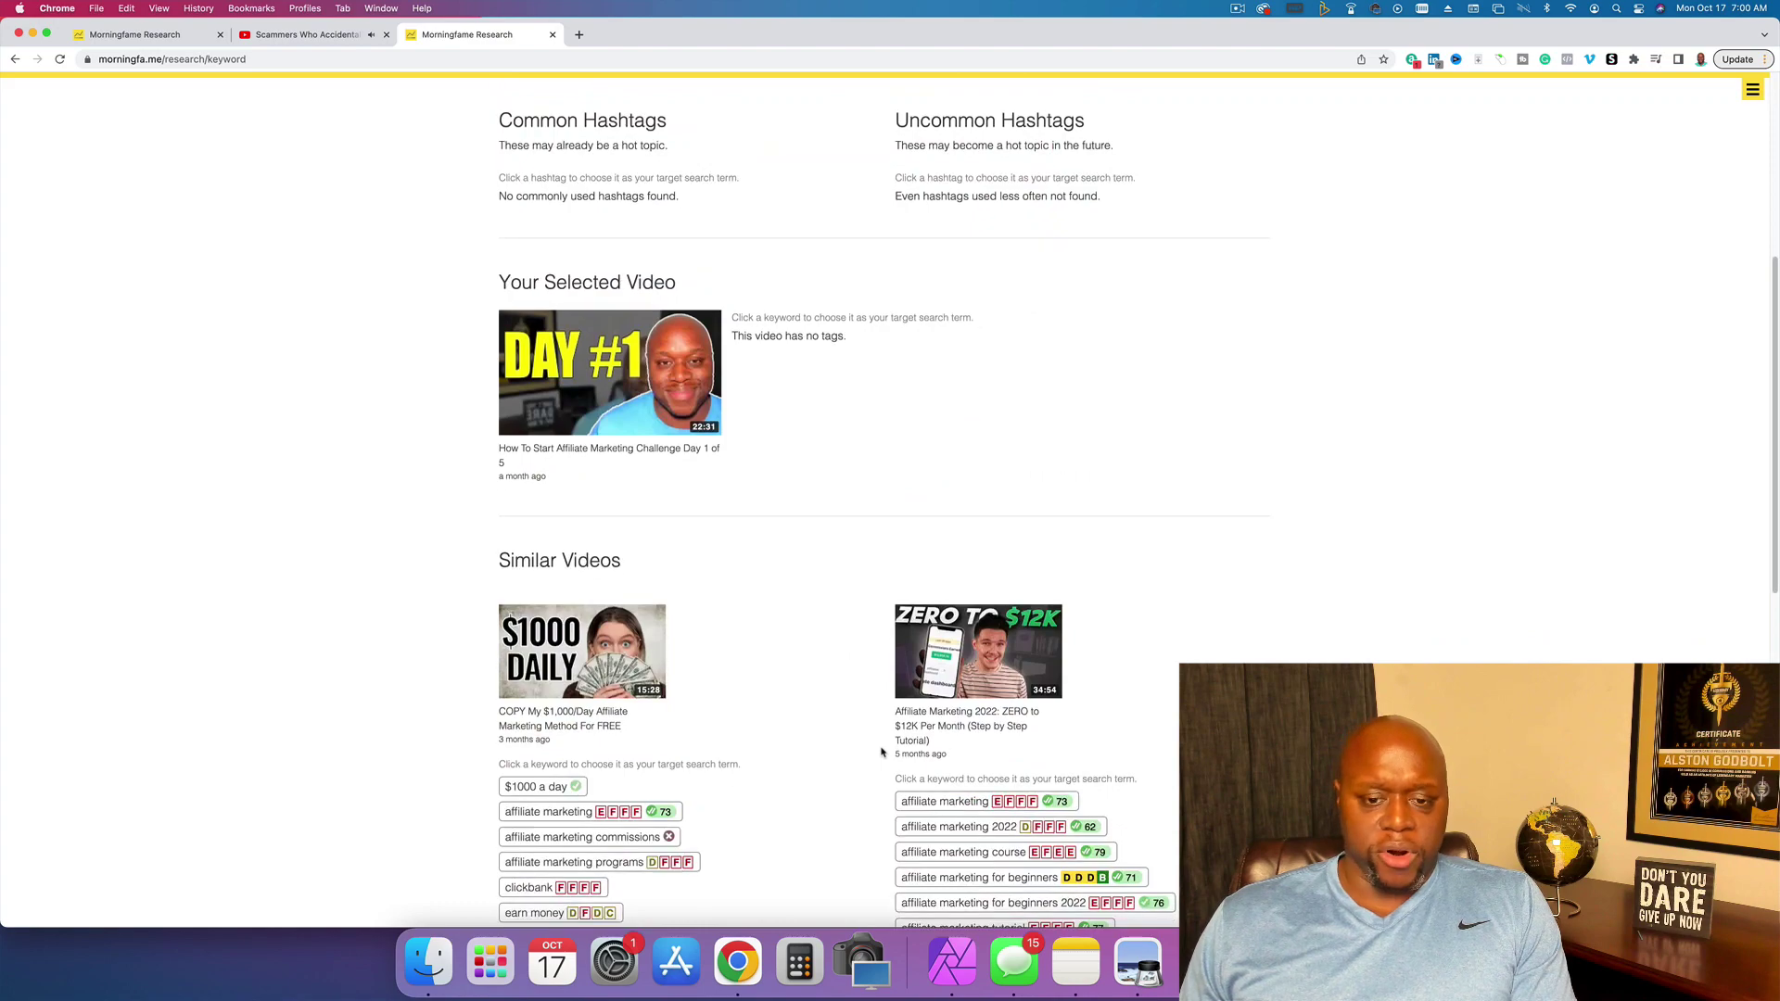
scroll(1462, 636, down, 6)
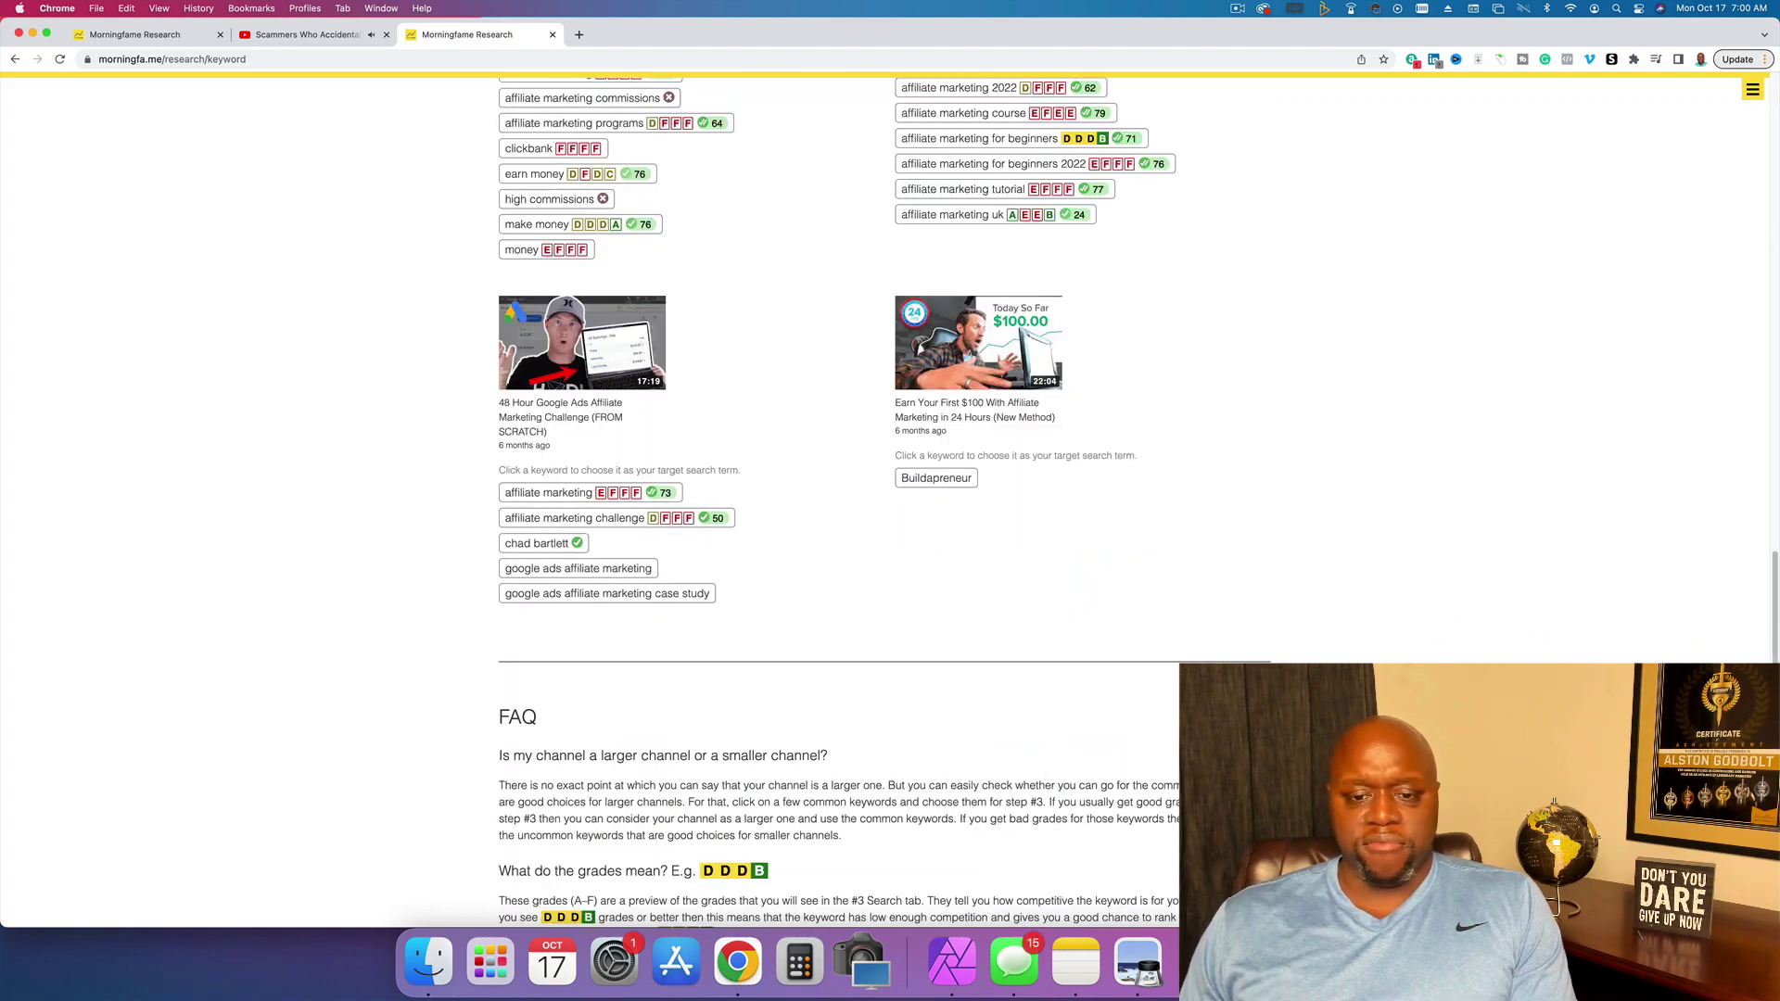
scroll(1275, 659, up, 16)
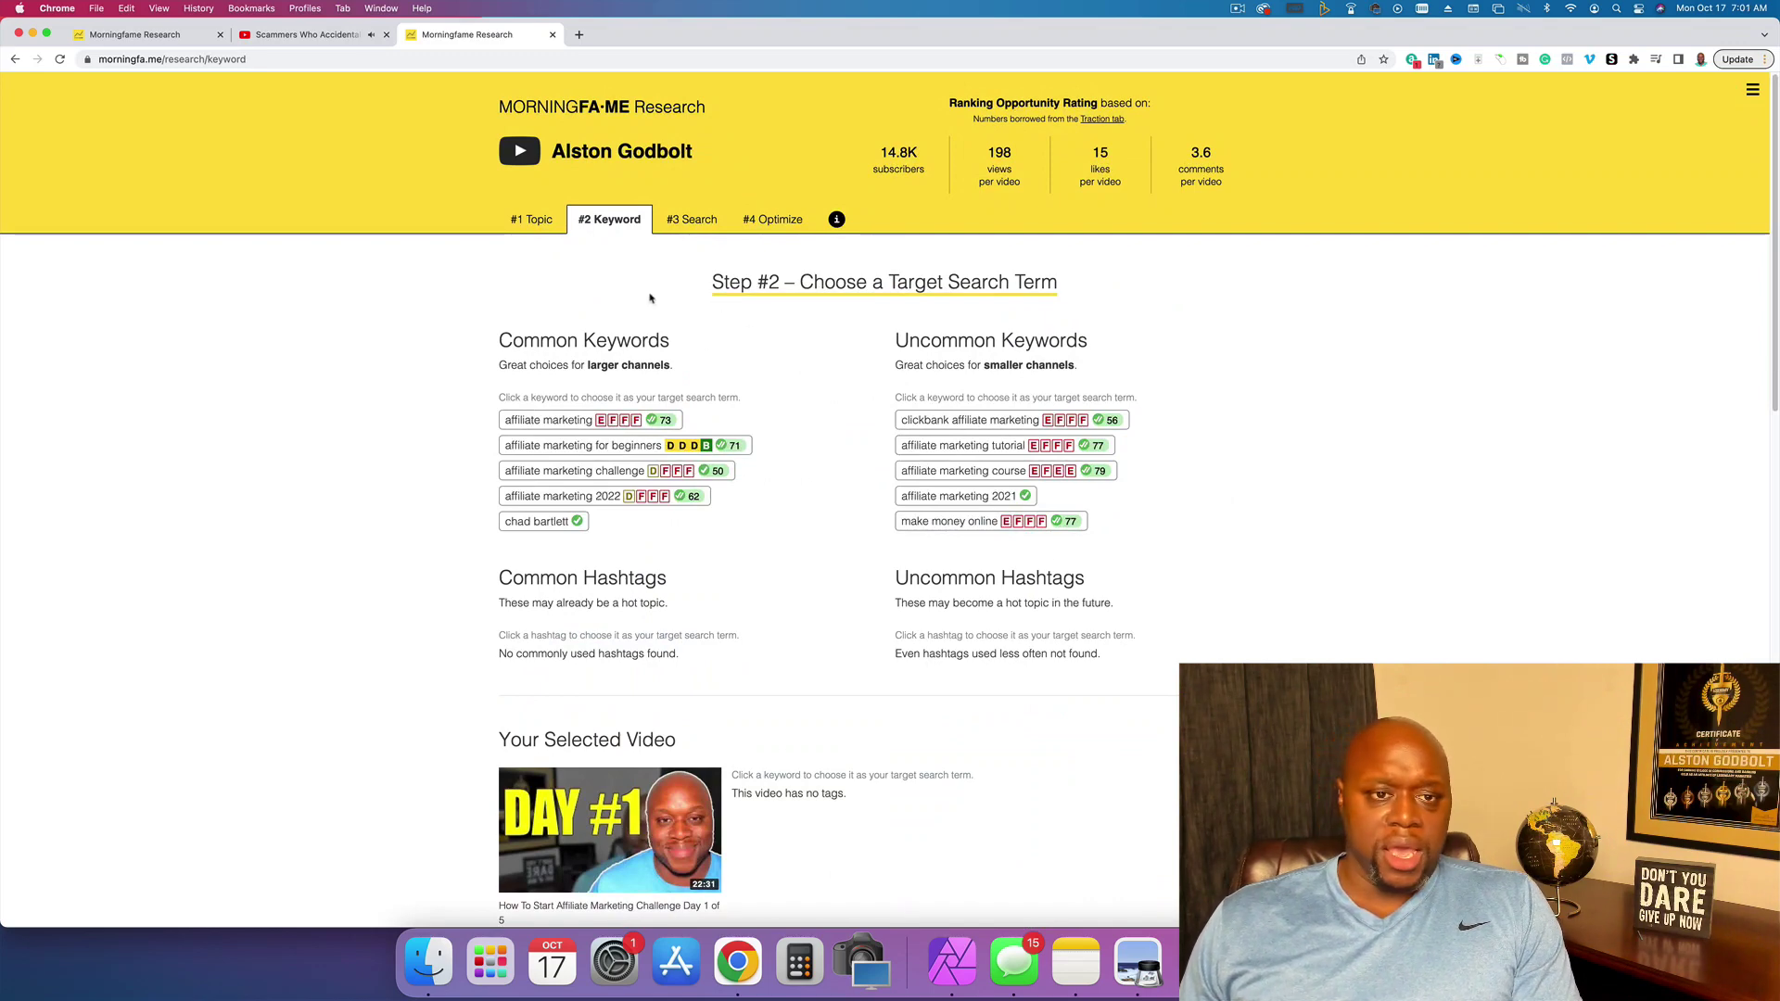
- Return to the #1 Topic tab, Step #1 – Choose a Video Topic
click(543, 230)
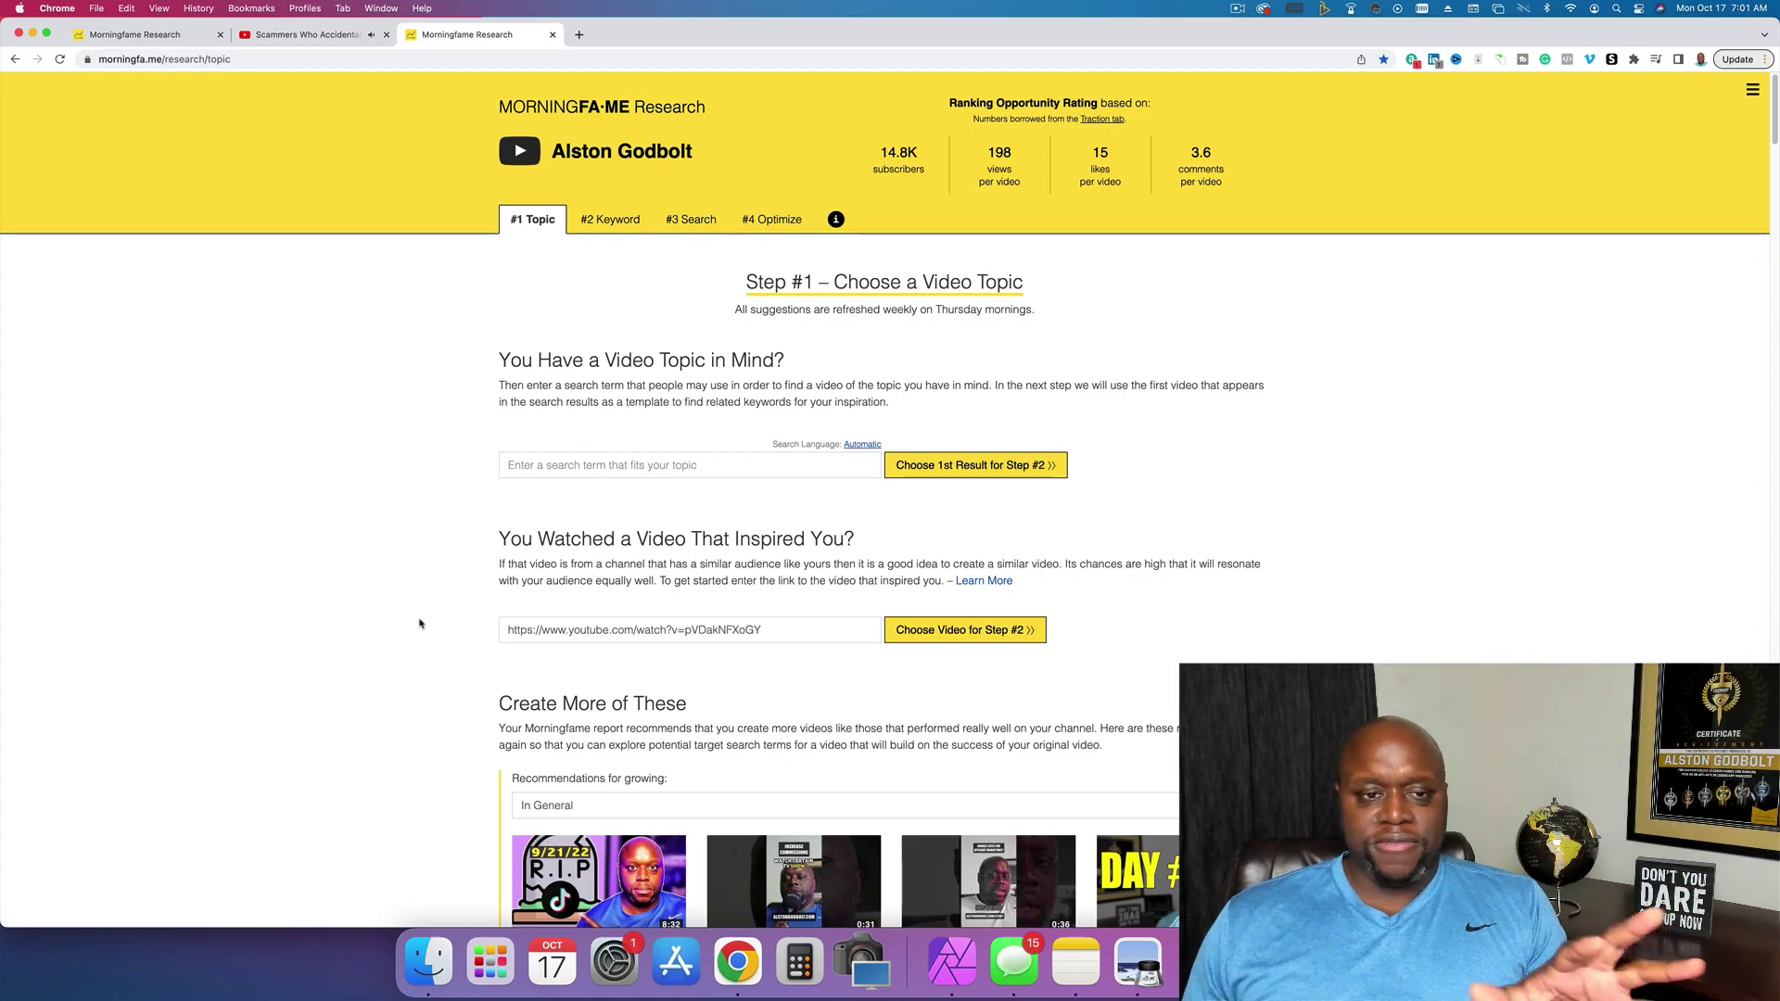
- Scroll through similar channels' recent videos, checking their views and likes & comments
scroll(415, 631, down, 10)
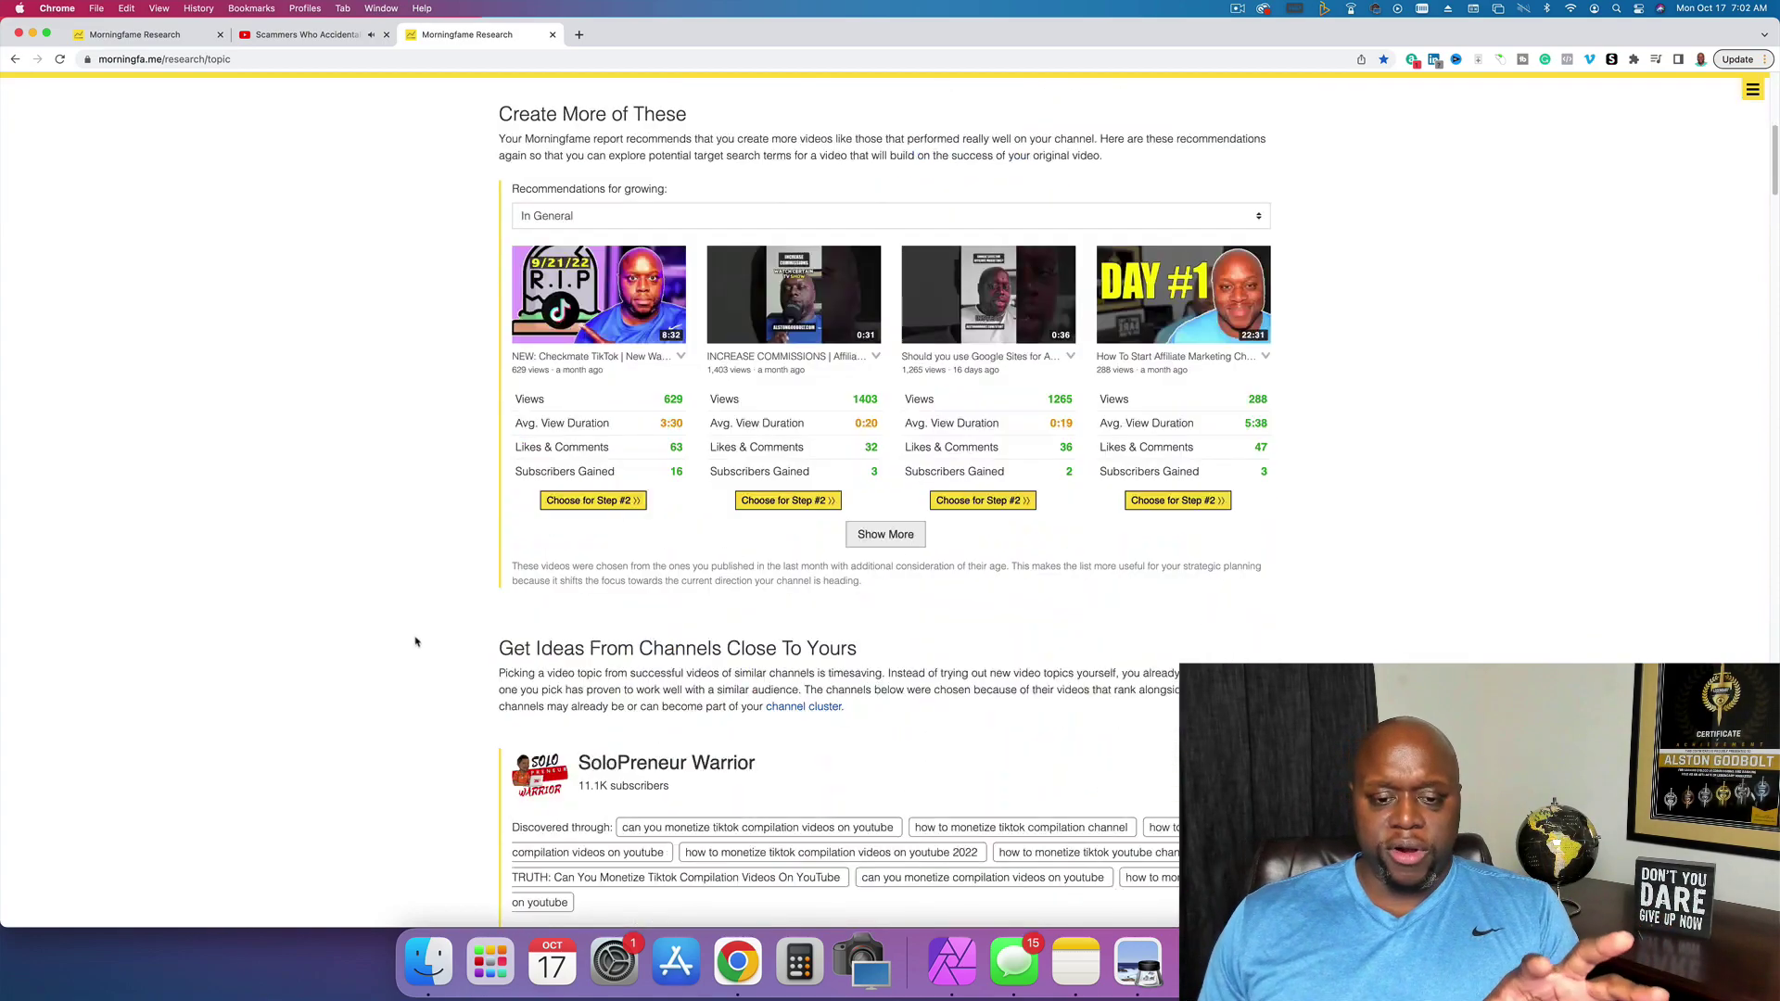
scroll(422, 612, down, 5)
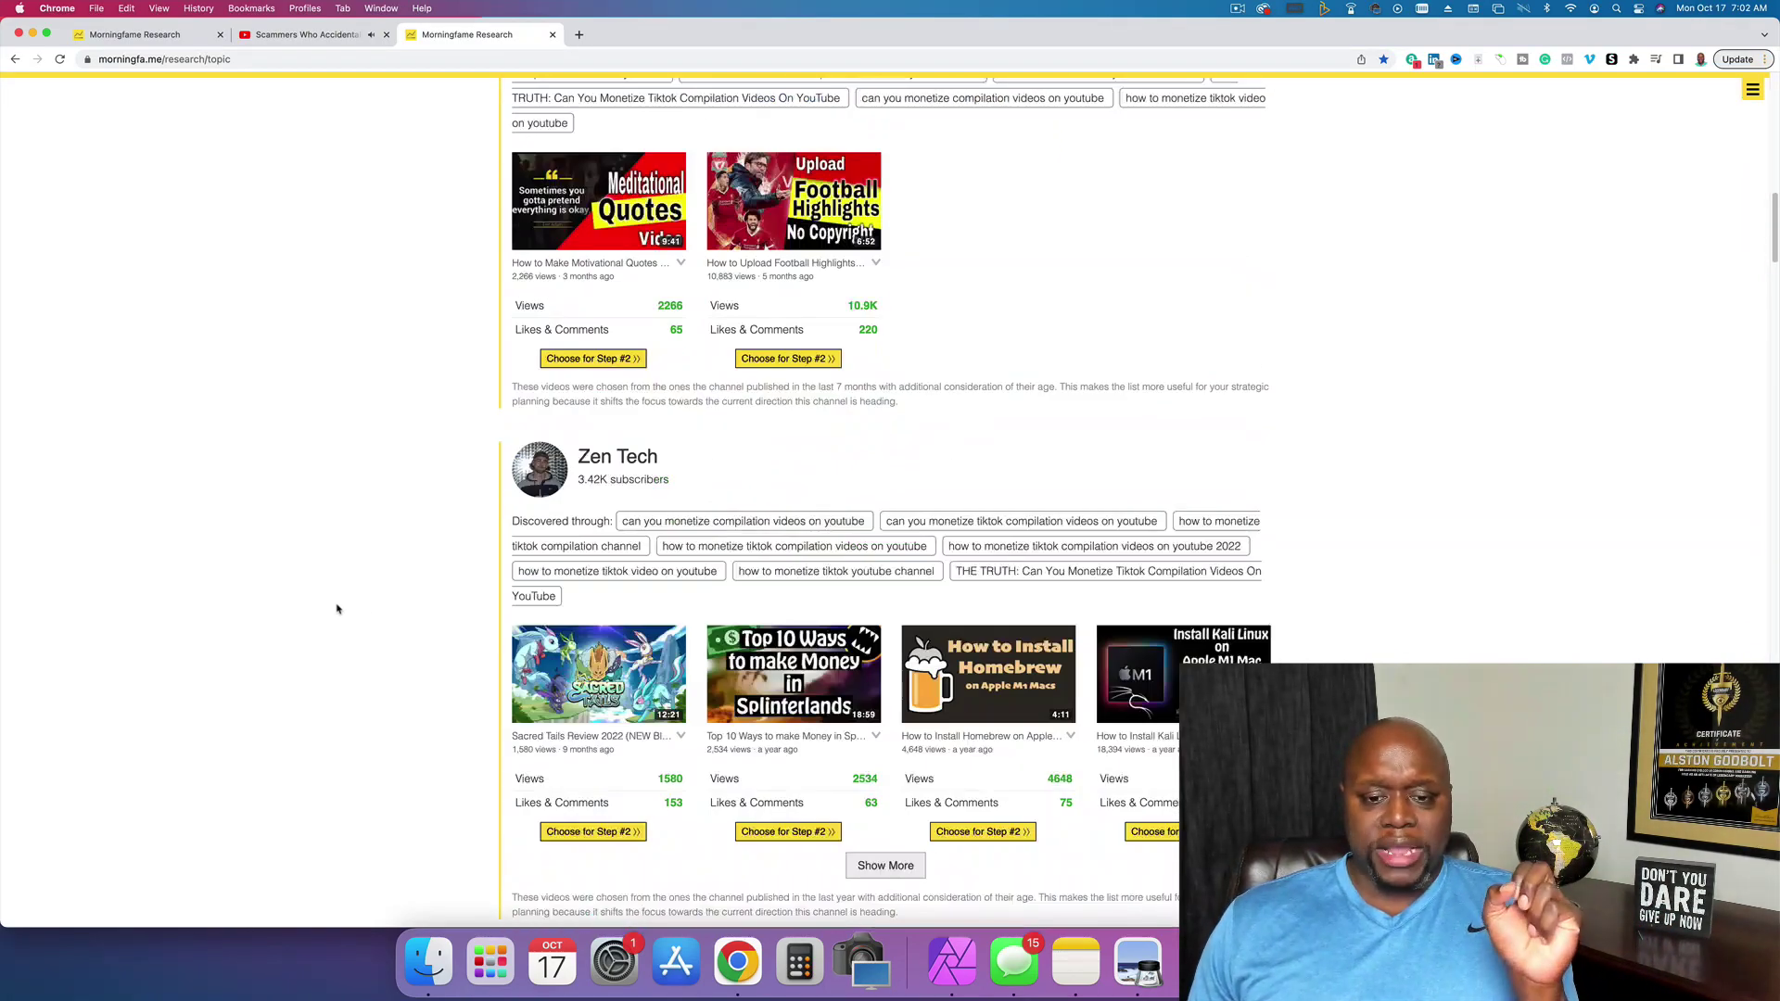
scroll(337, 609, down, 3)
scroll(337, 608, down, 3)
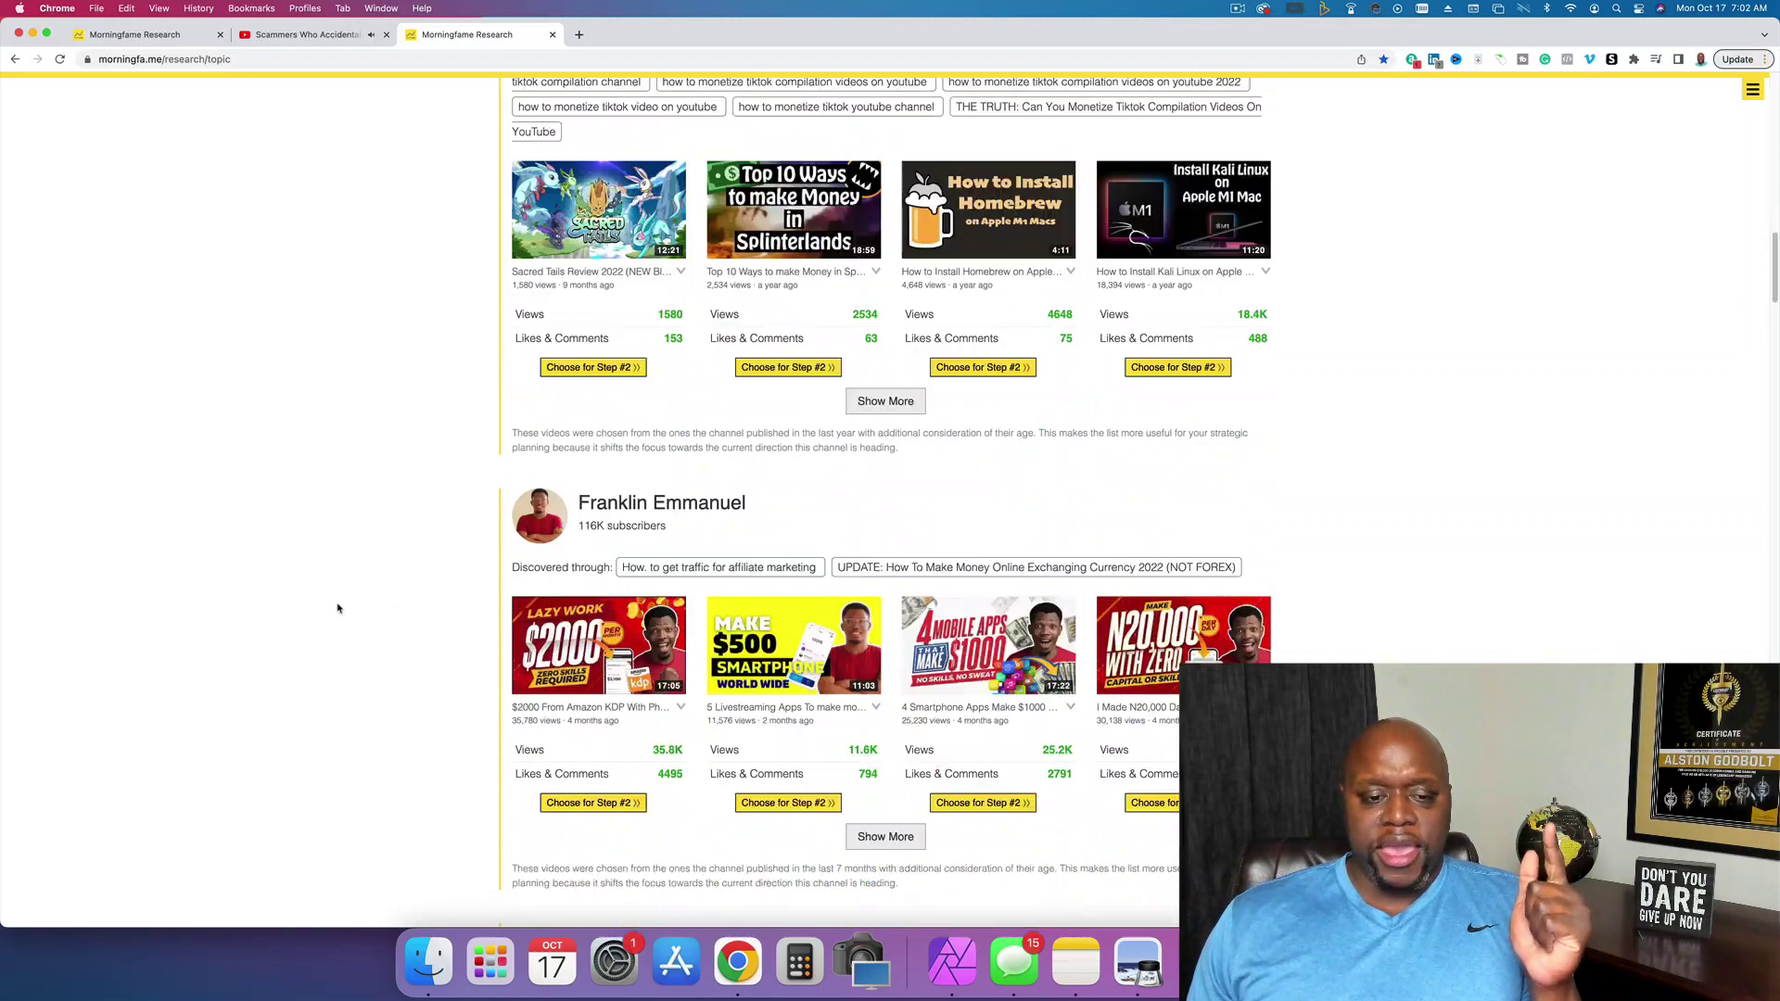
scroll(337, 608, down, 5)
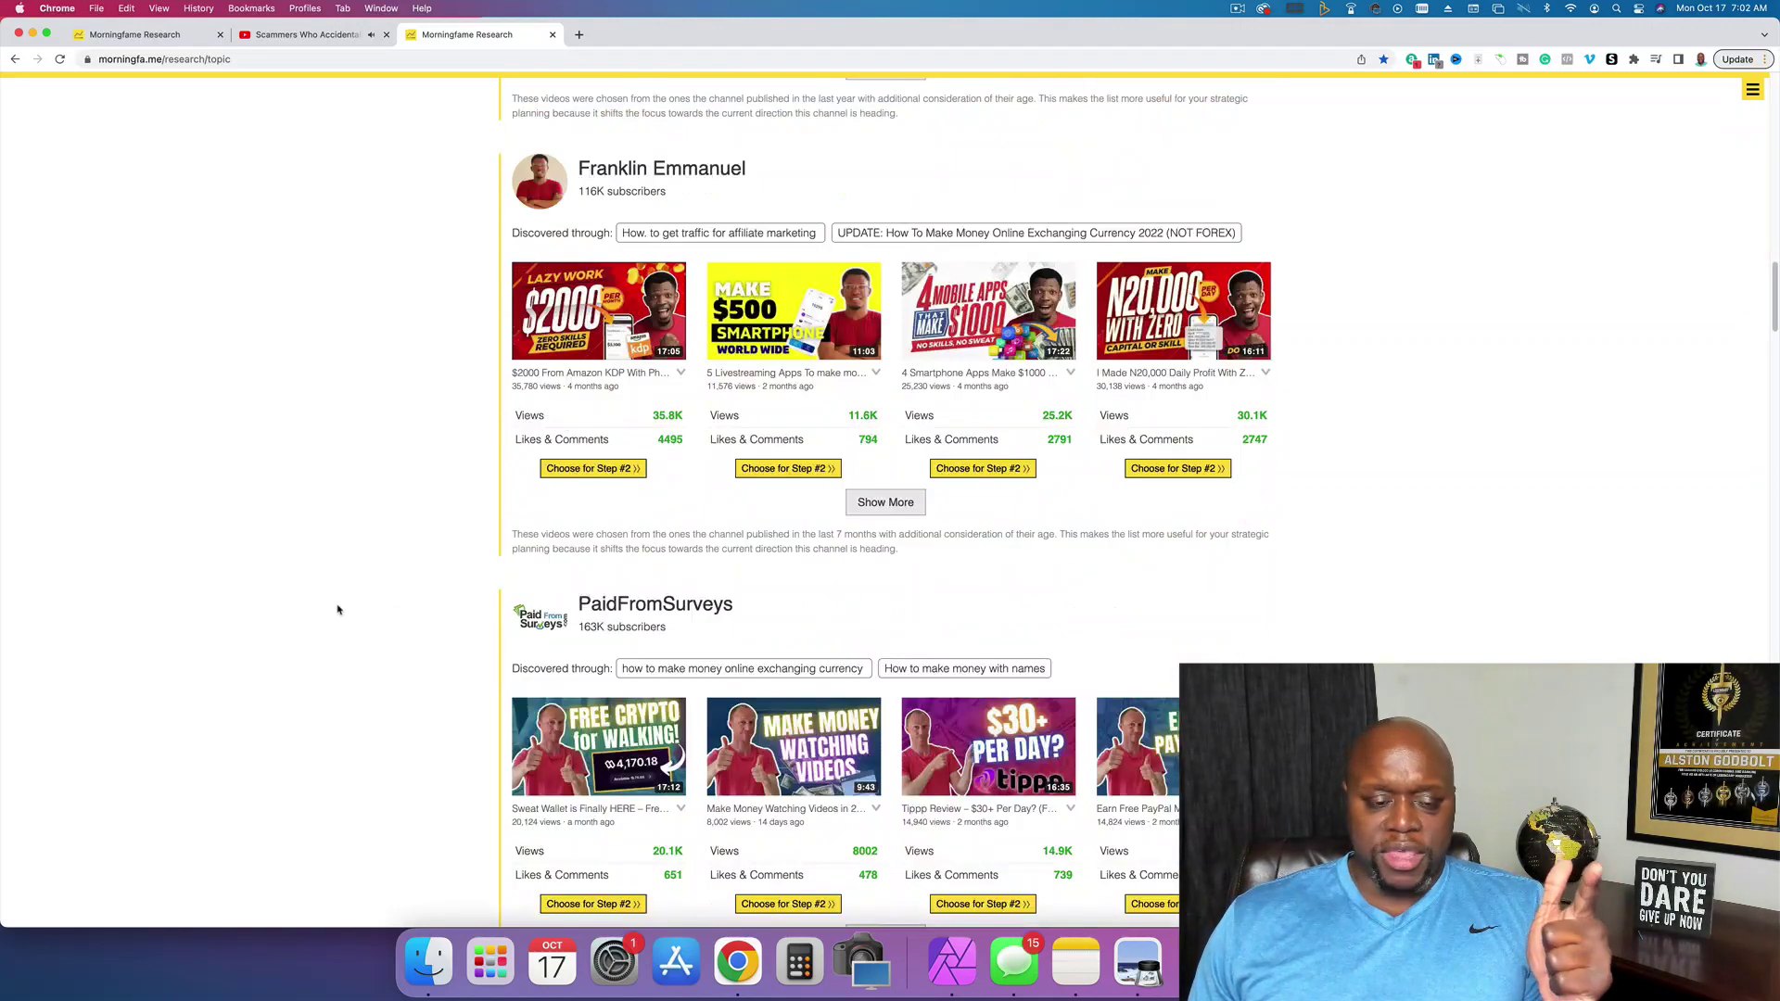
scroll(338, 609, down, 9)
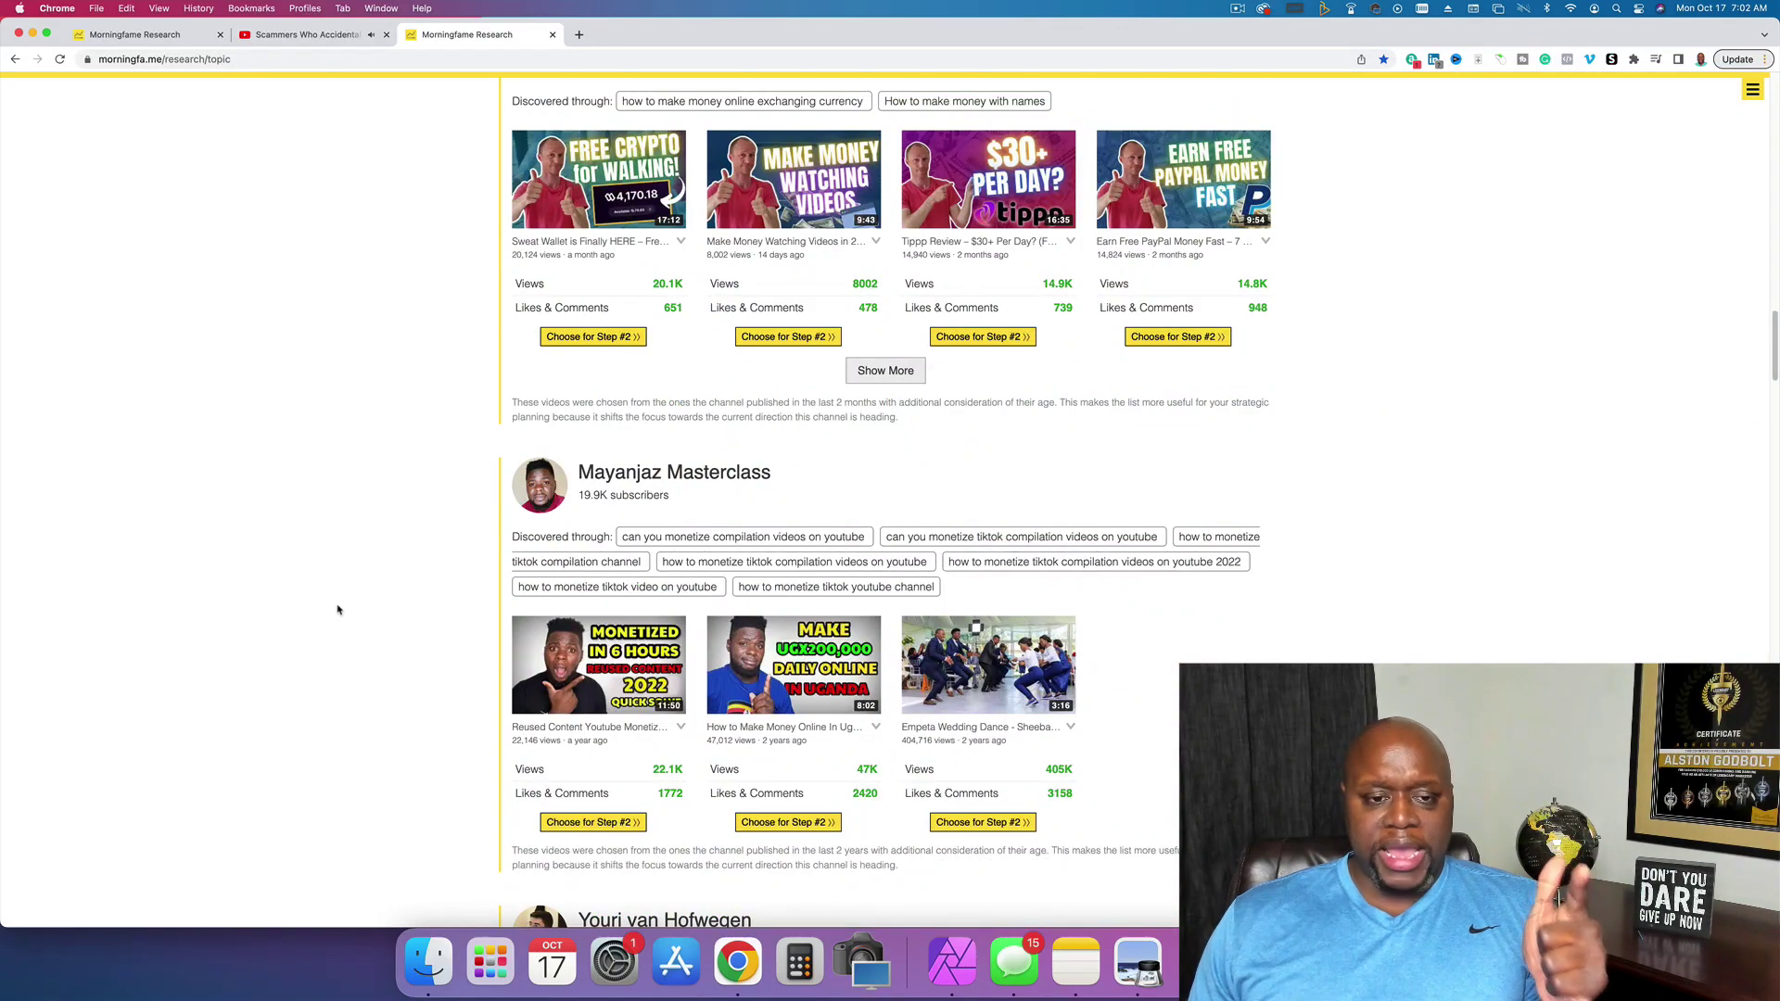
scroll(340, 609, down, 5)
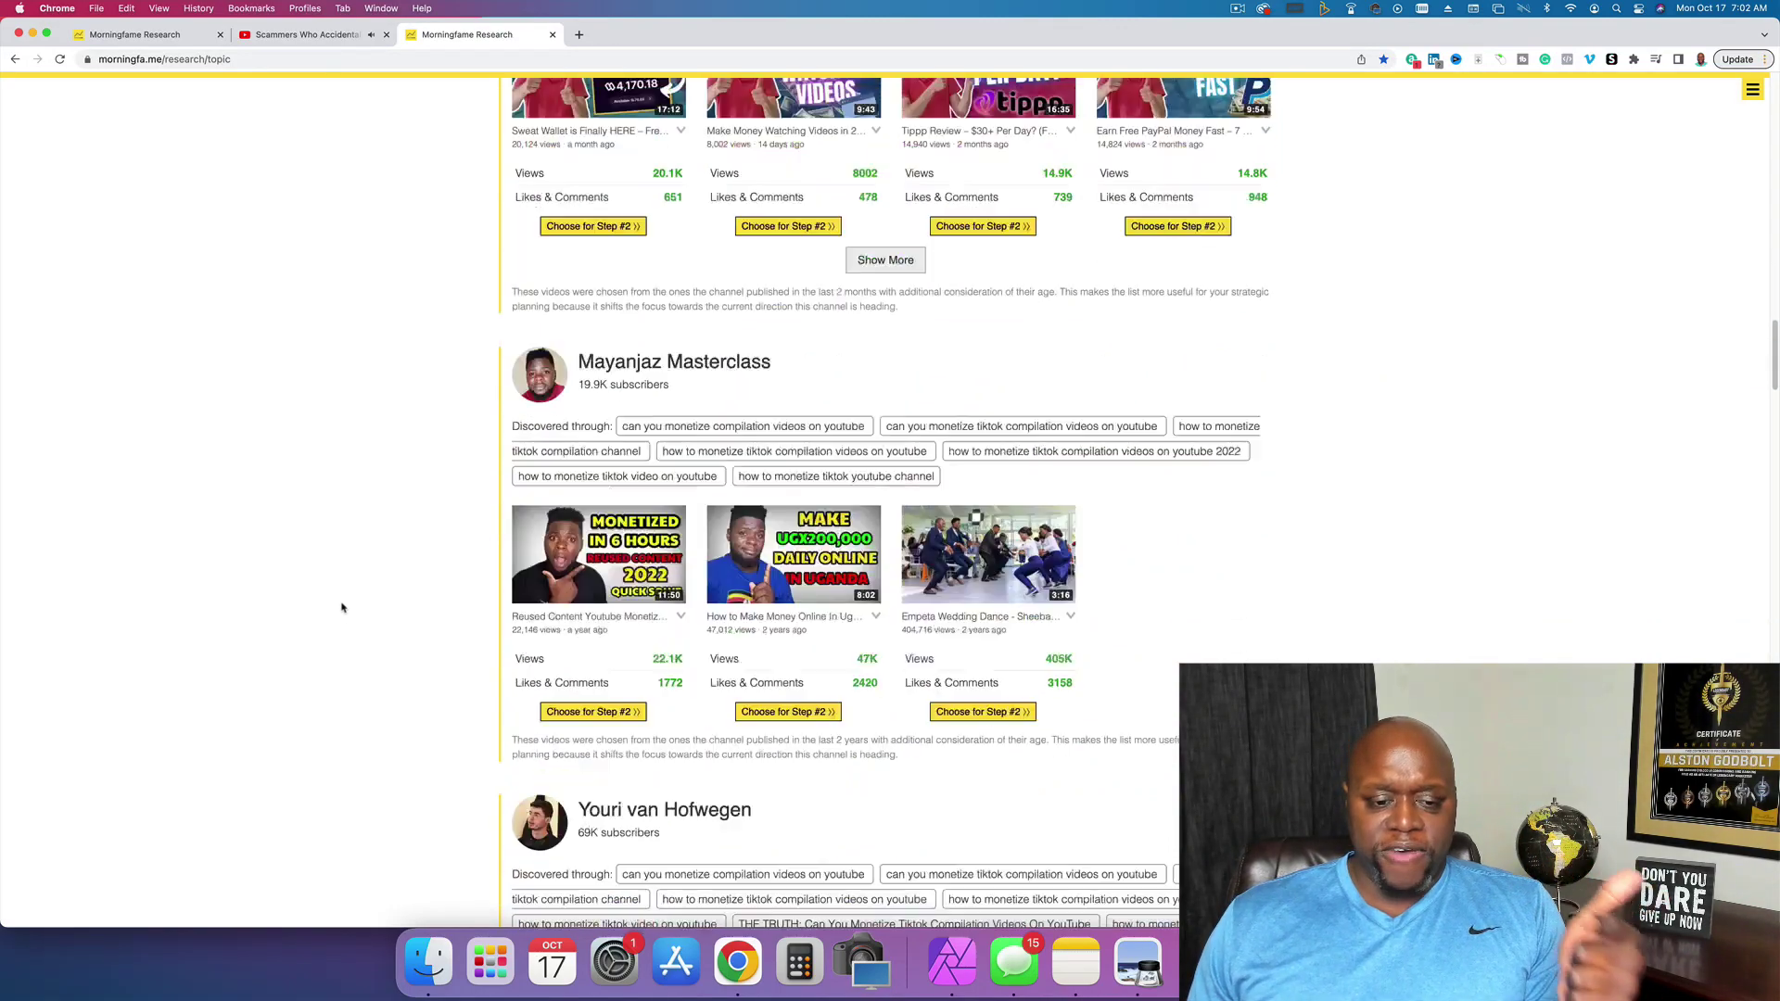
scroll(343, 609, down, 13)
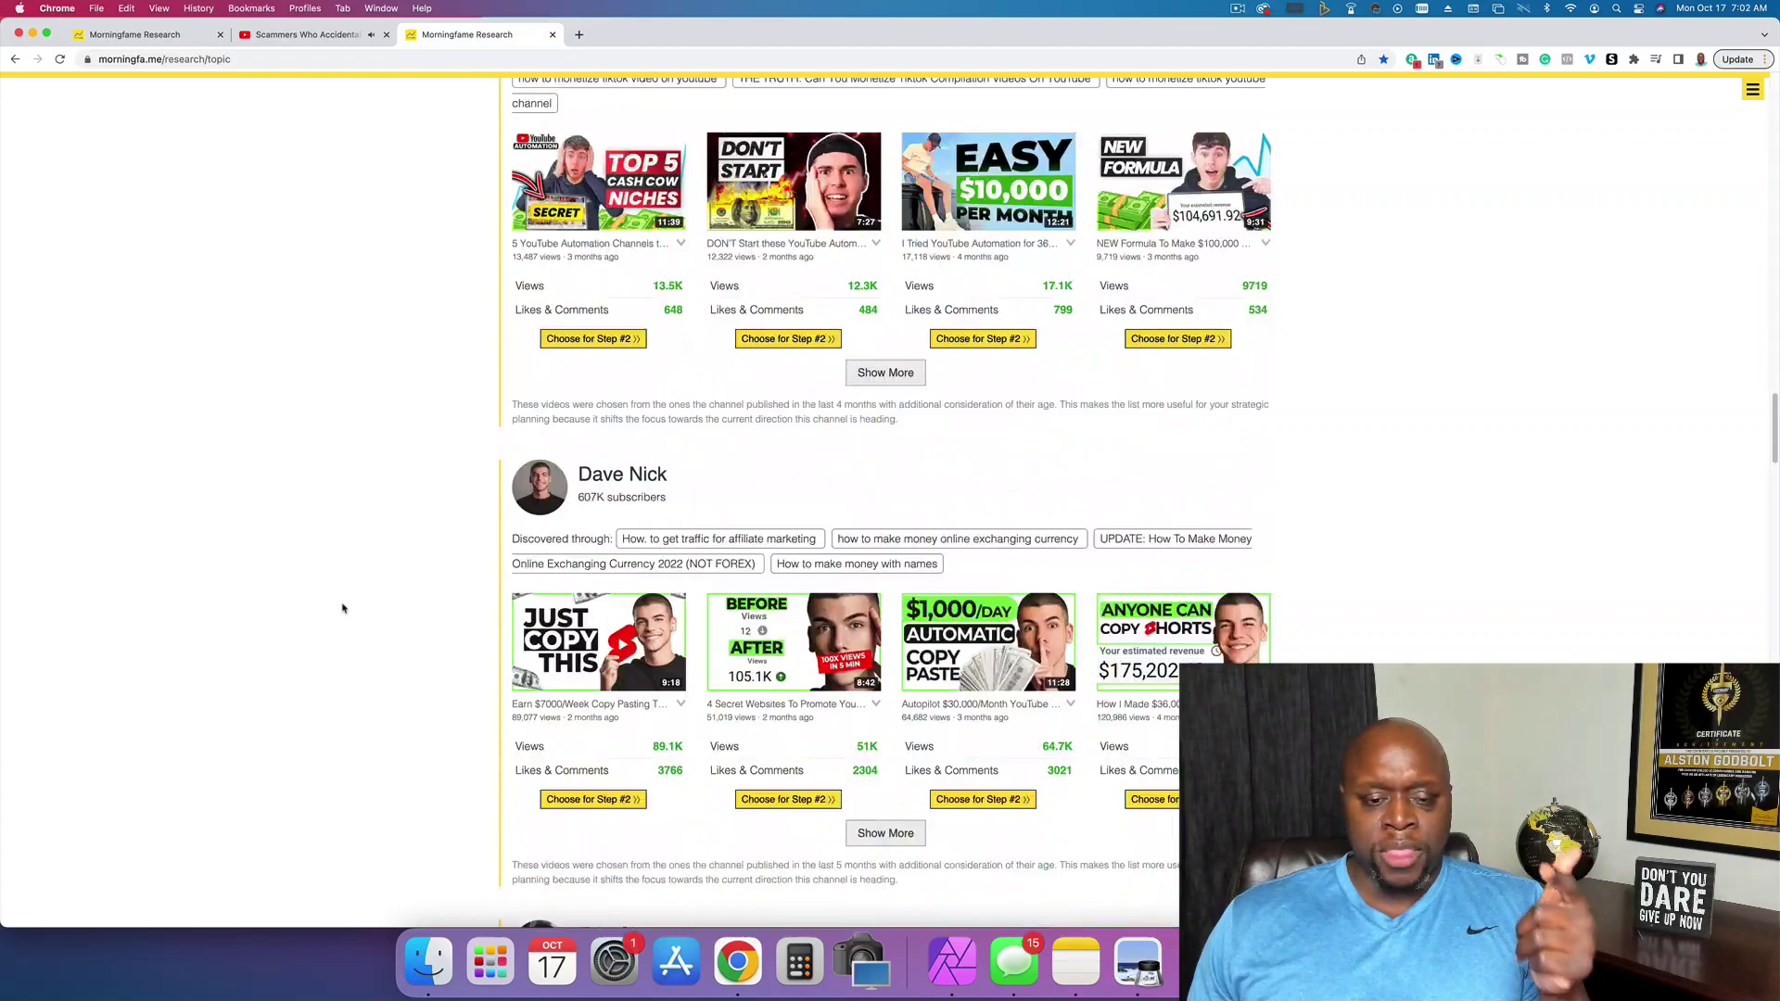
scroll(342, 610, down, 4)
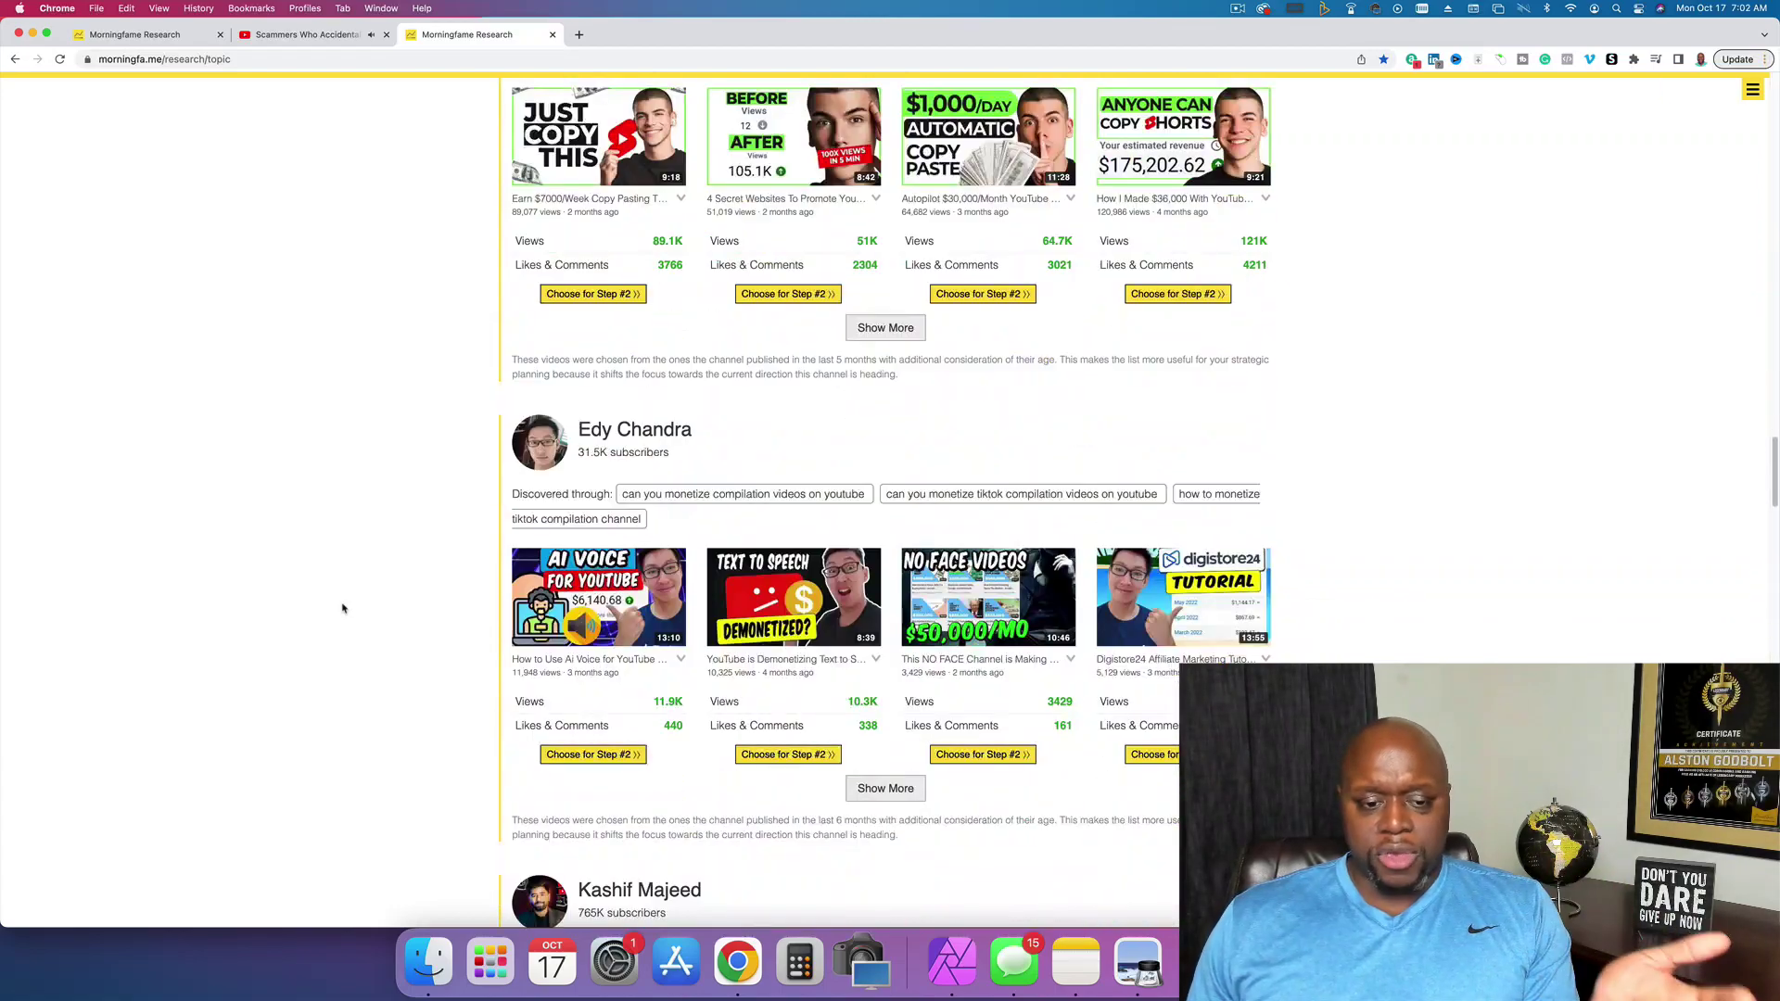
scroll(342, 608, down, 7)
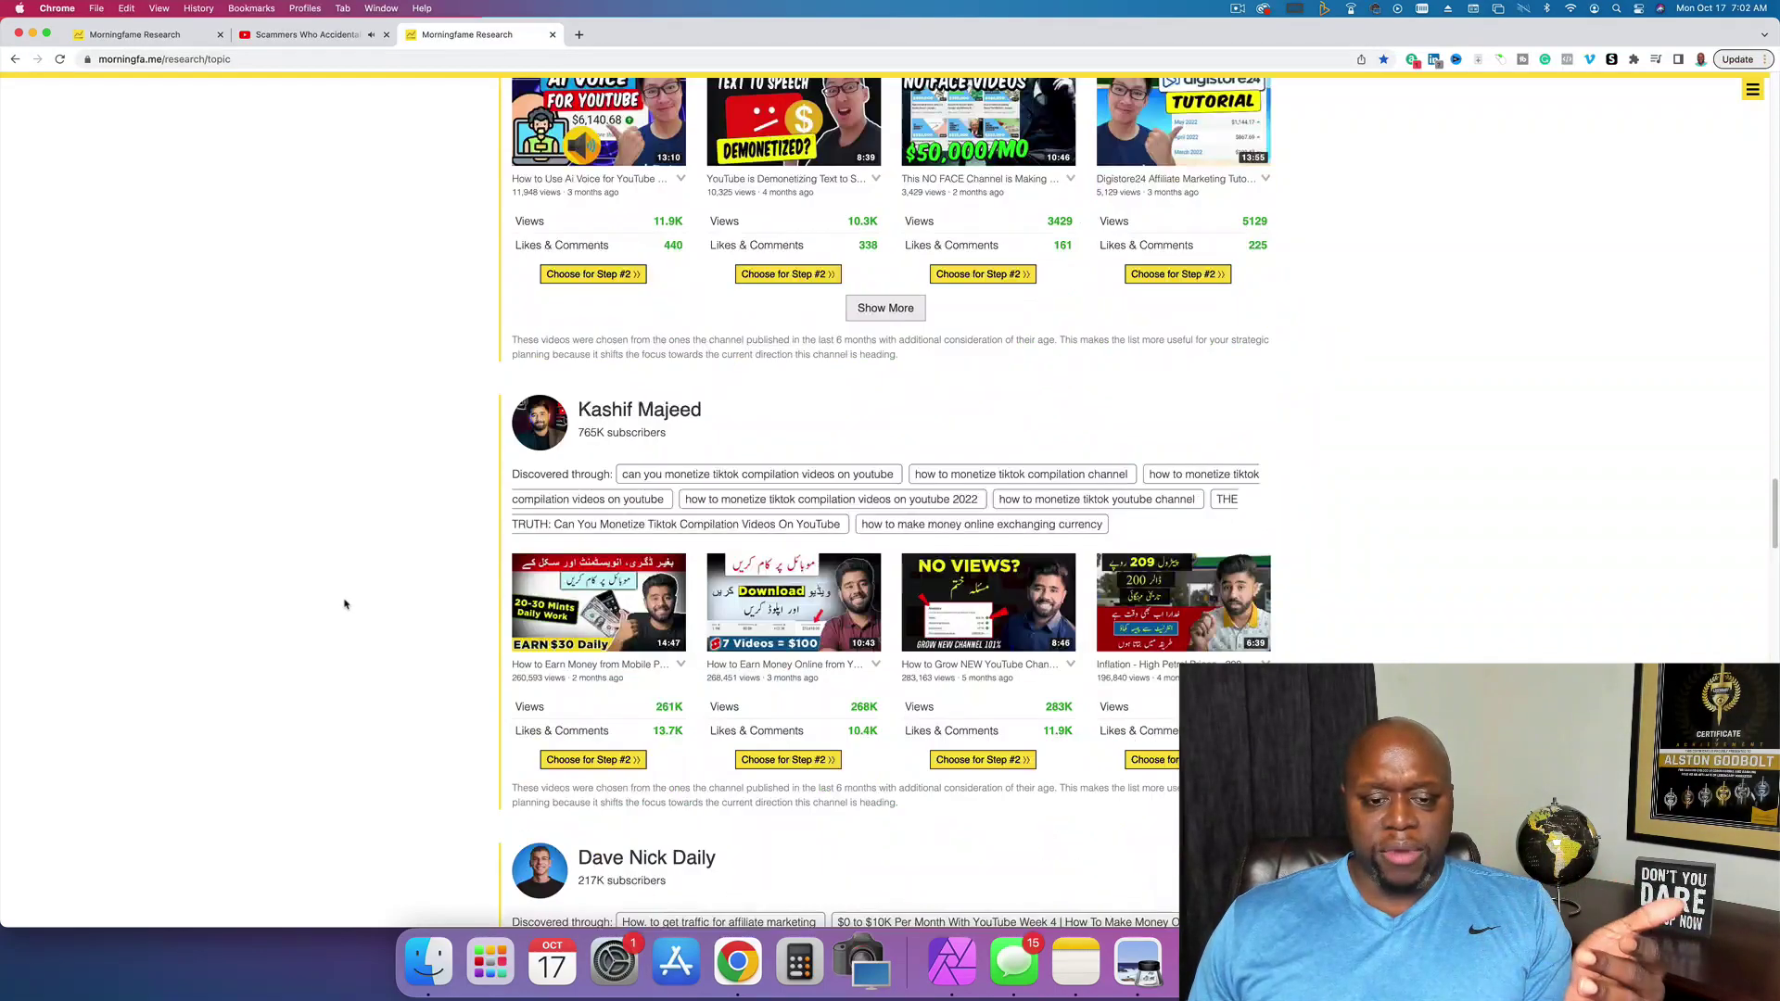